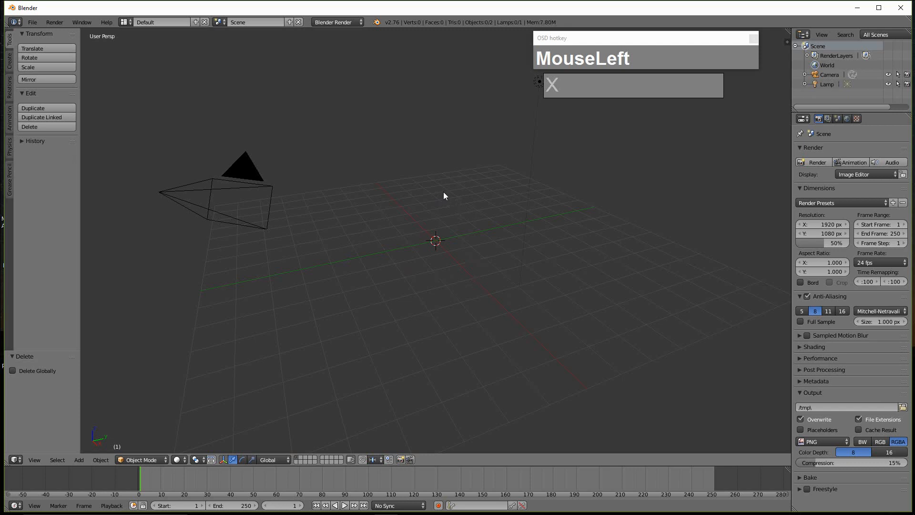
- Add an image empty at the origin and load Sunglasses.jpg from the Reference folder into it
key(shift+a)
mouse_move(456, 193)
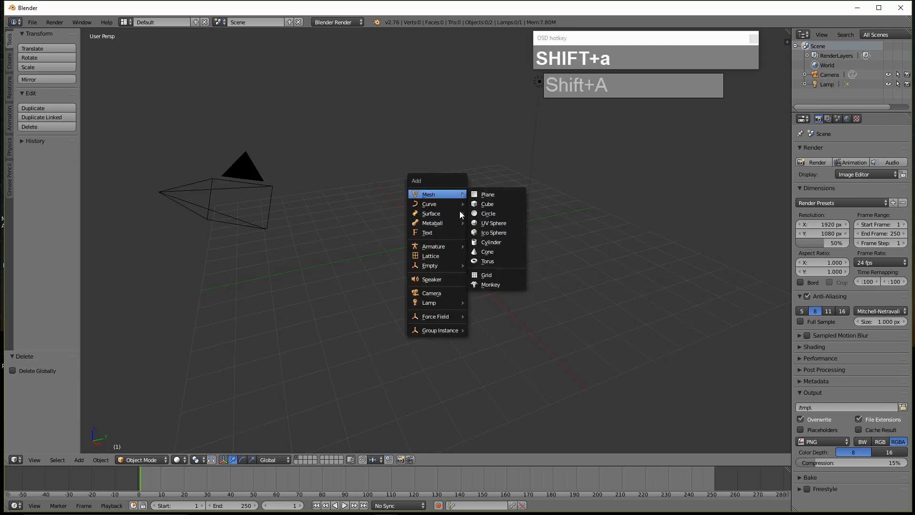
mouse_move(443, 263)
click(491, 339)
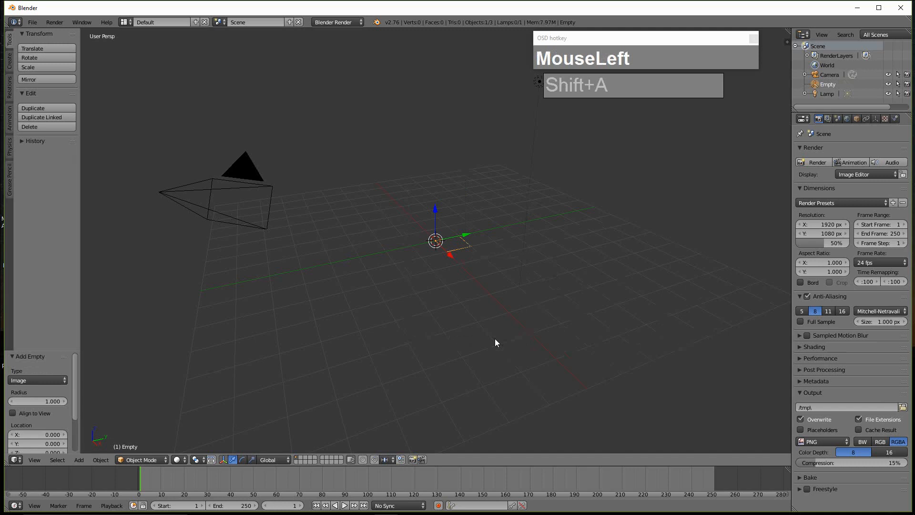
click(876, 119)
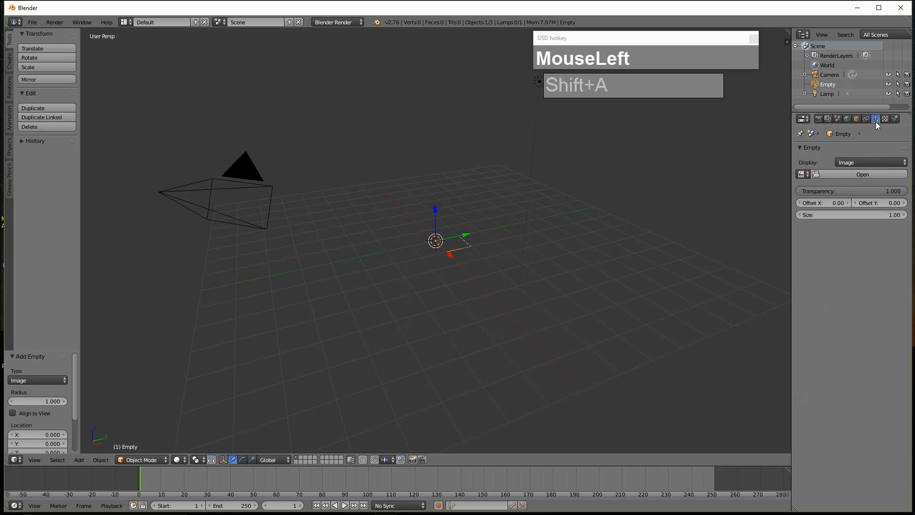
click(851, 173)
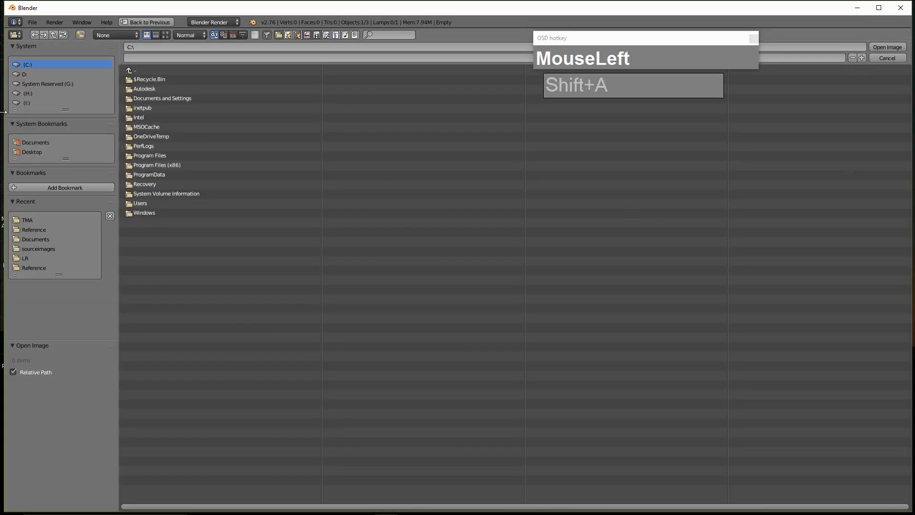
click(34, 230)
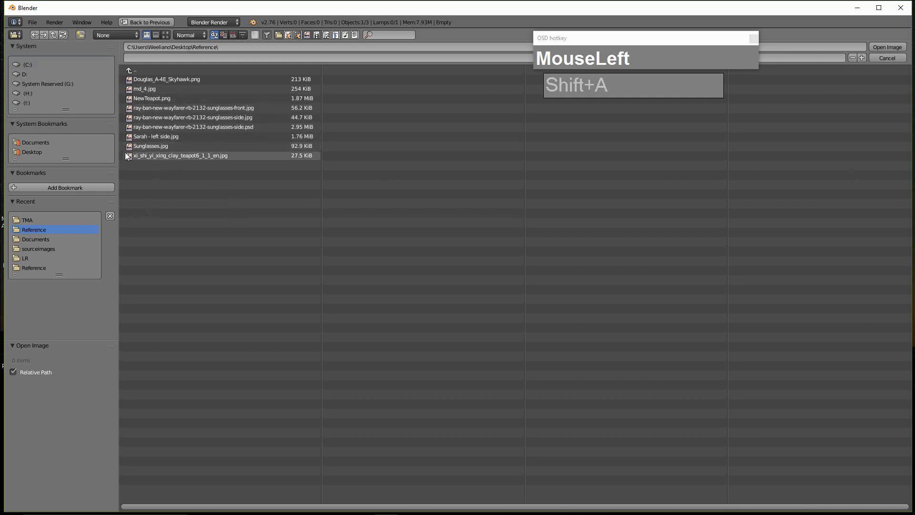
double_click(147, 147)
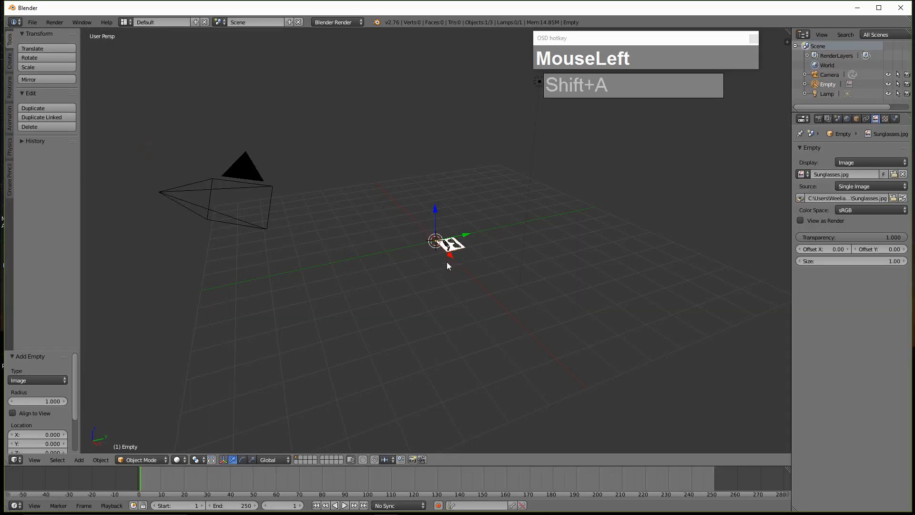
- Enlarge the sunglasses reference image to cover much of the grid and shift it about -5 units along X
key(s)
click(657, 361)
key(s)
click(669, 363)
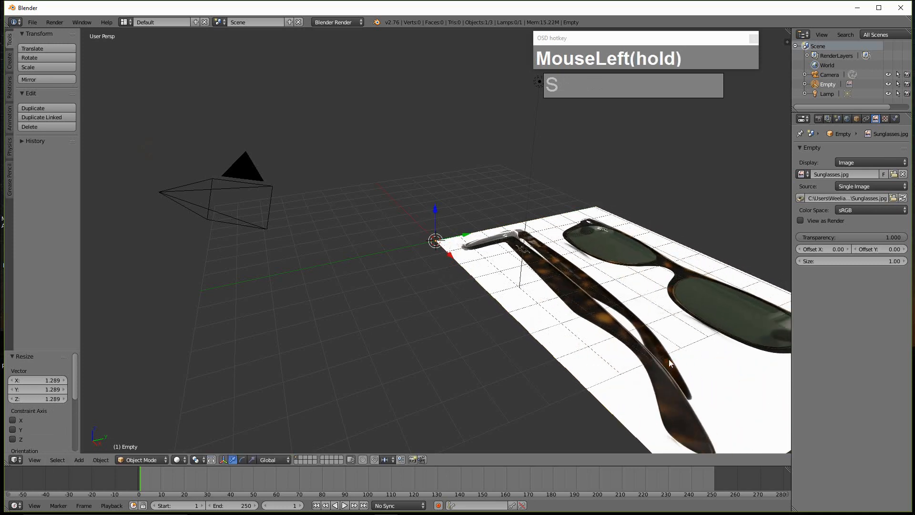
drag(452, 258, 401, 226)
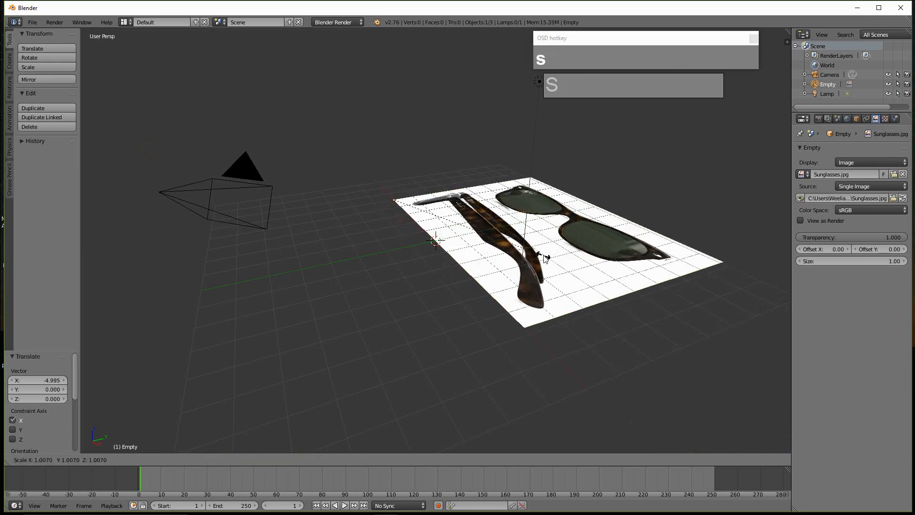
click(491, 244)
- Set the reference image's transparency to about 0.456 and rotate it 90° about the global X axis
drag(881, 236, 820, 237)
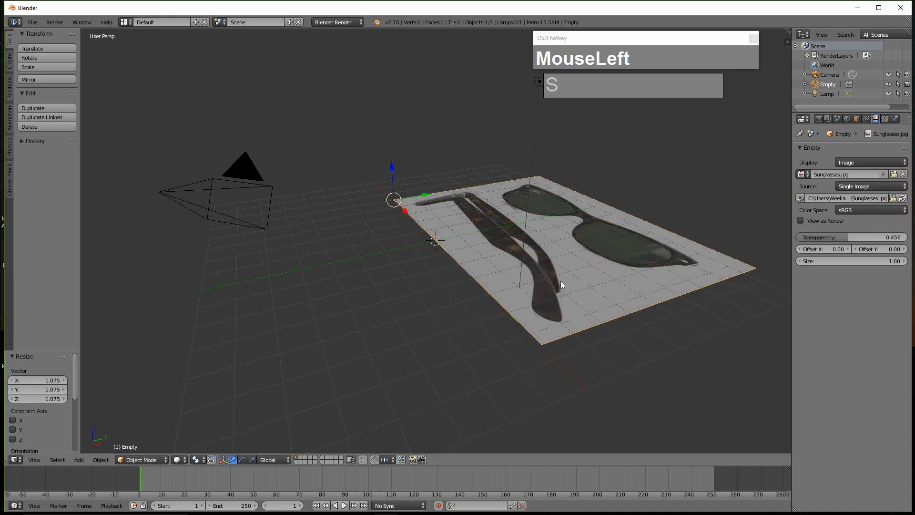
key(r)
key(x)
key(9)
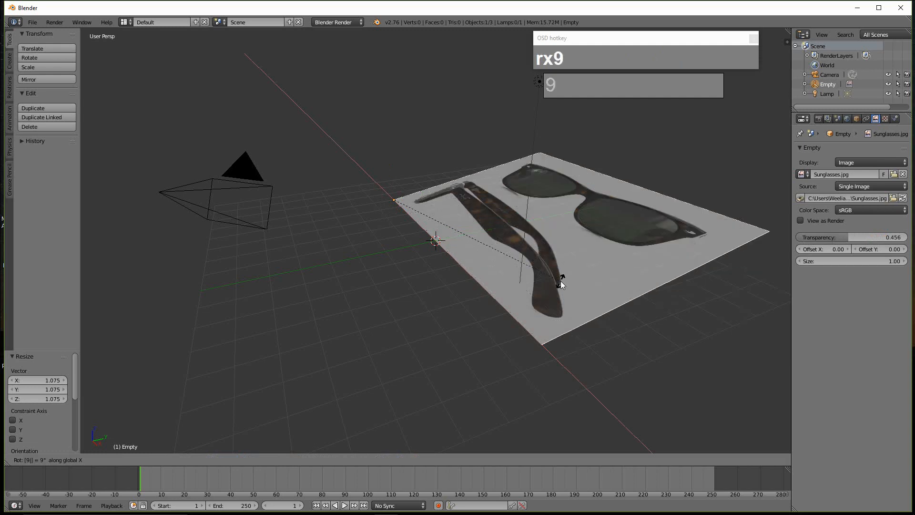
key(0)
click(560, 282)
- Move the upright reference image back about 6.2 units along Y, away from the origin
scroll(408, 247, down, 3)
drag(438, 207, 506, 195)
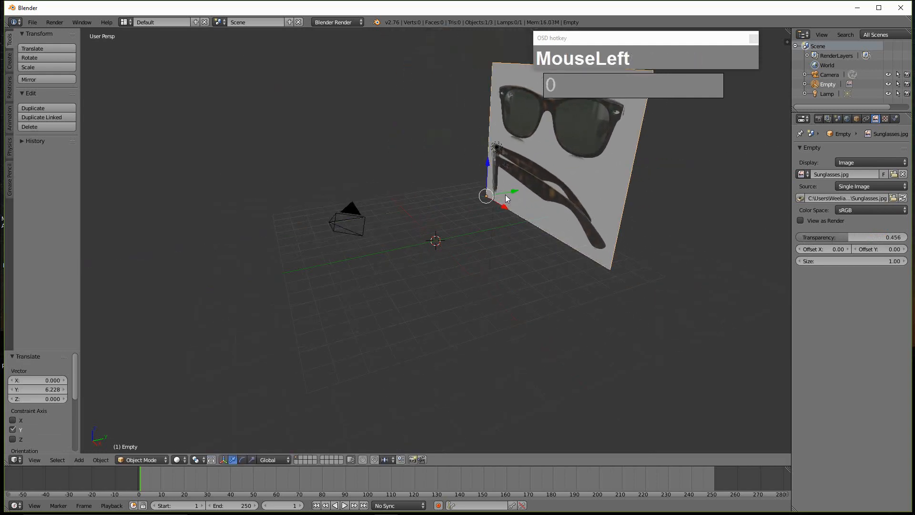
scroll(501, 203, down, 2)
scroll(520, 207, up, 4)
scroll(527, 211, down, 4)
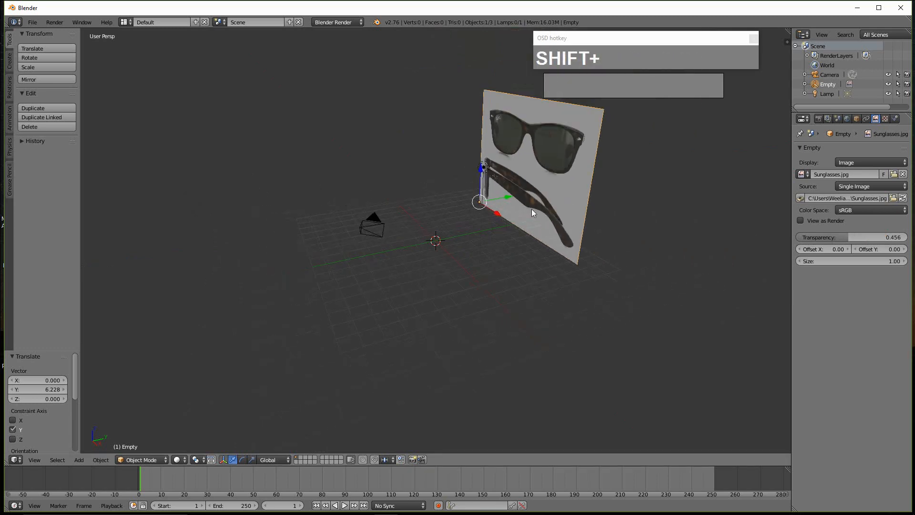
shift+middle_drag(530, 212, 517, 243)
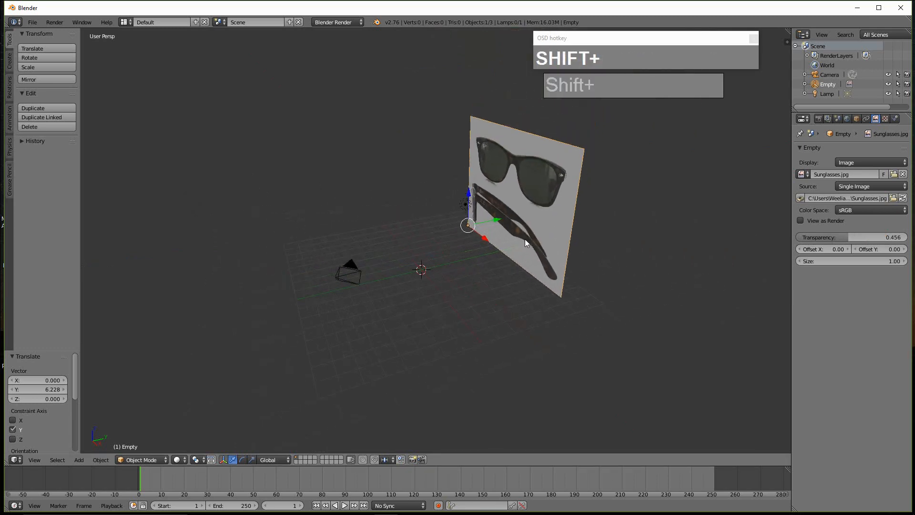
- In front orthographic view, lower the image about 4.7 units and adjust its X position so the glasses' bridge centres on the Z axis
key(KP_1)
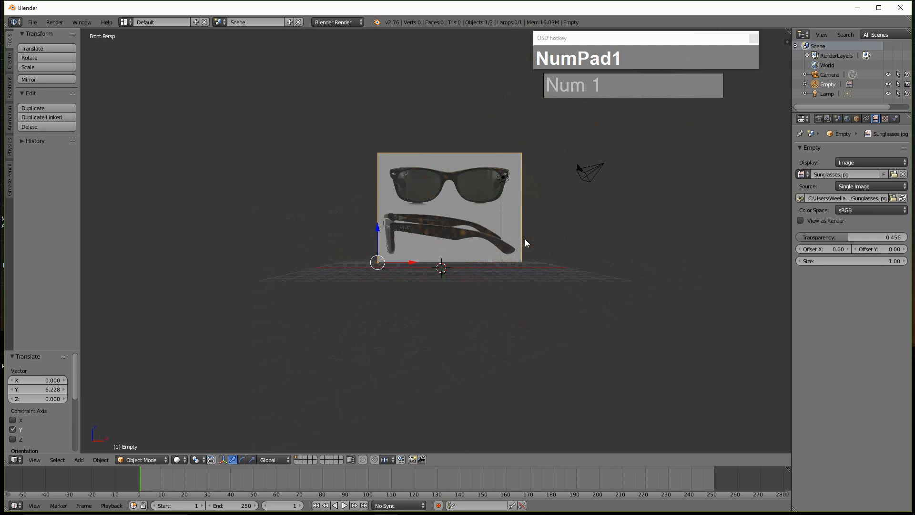
key(KP_3)
key(KP_1)
key(KP_5)
scroll(526, 241, up, 3)
scroll(528, 243, down, 3)
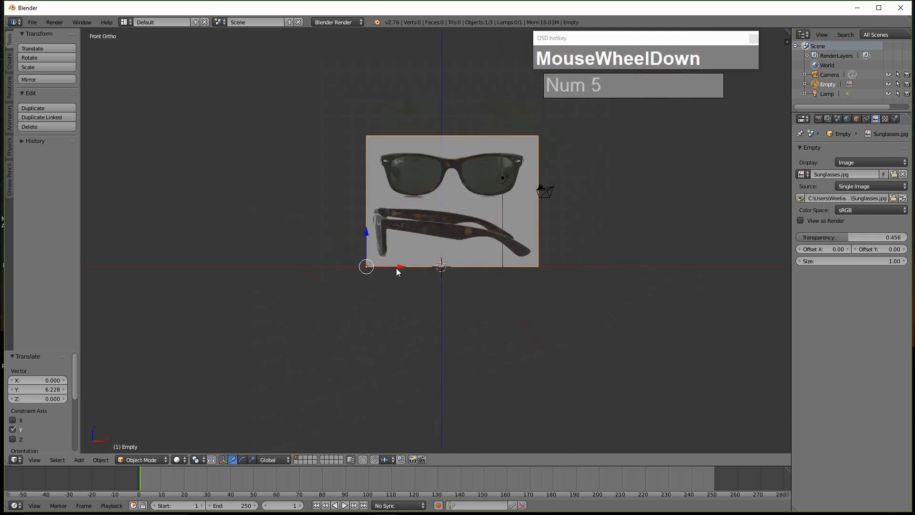
key(g)
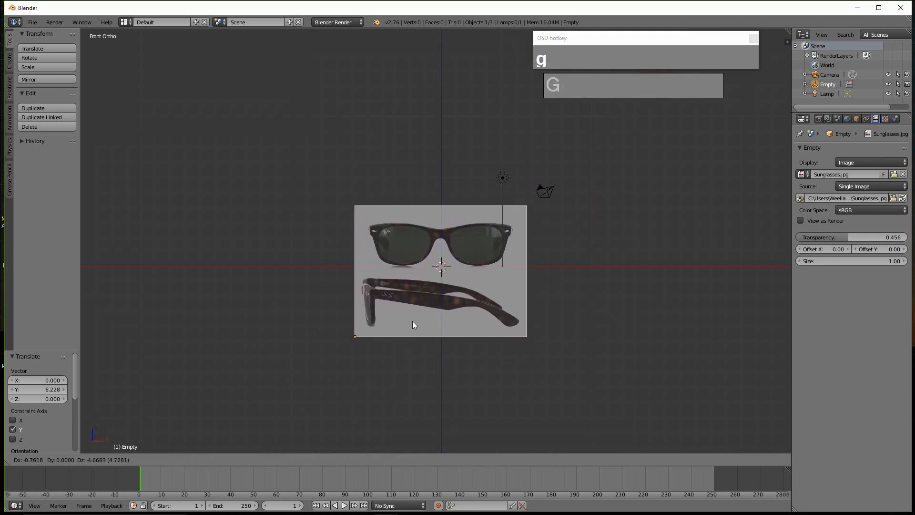
click(413, 321)
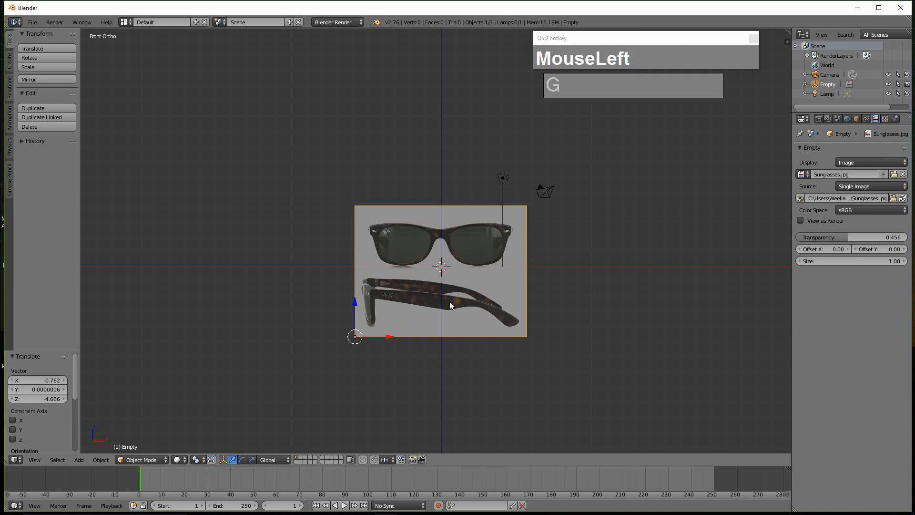
scroll(450, 301, up, 5)
scroll(471, 315, down, 1)
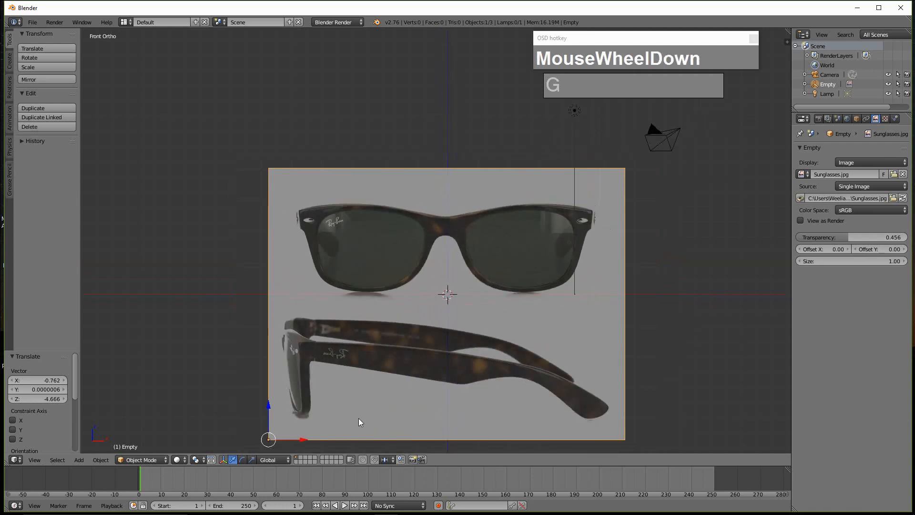
drag(301, 442, 317, 439)
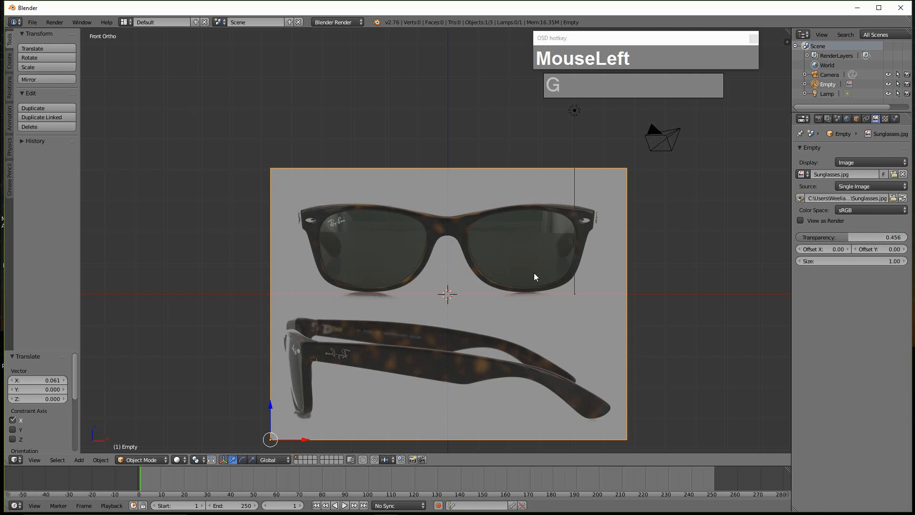
- Push the front reference image about 2.4 units farther back along Y
scroll(534, 276, down, 2)
middle_drag(505, 256, 443, 300)
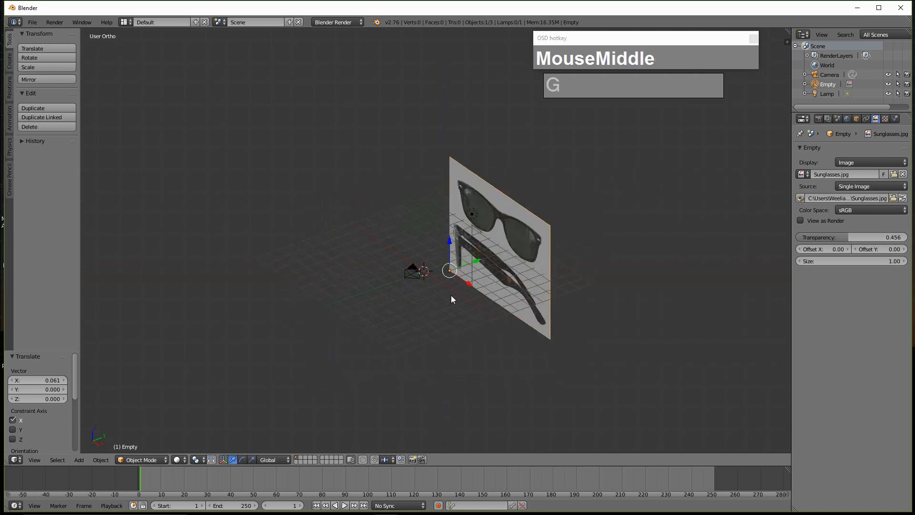
scroll(495, 267, up, 2)
drag(480, 268, 518, 263)
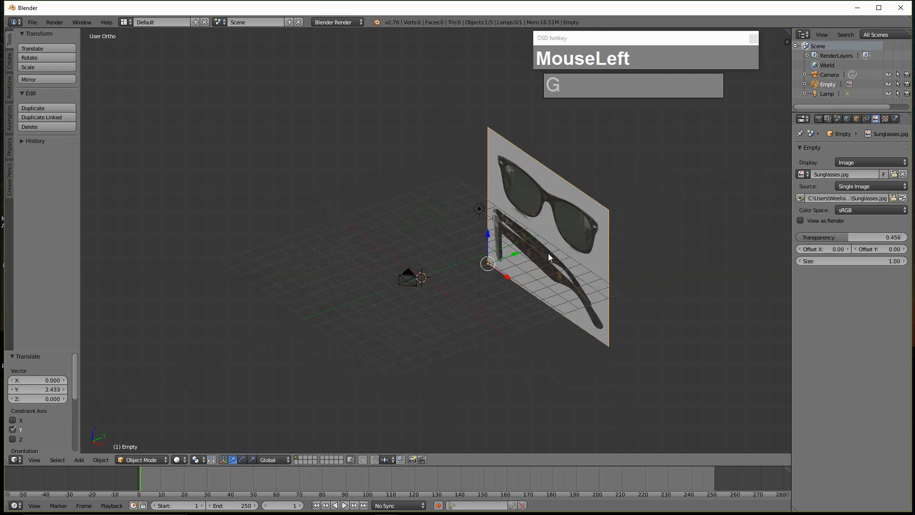
- Duplicate the reference image and move the copy about -8 units along Y
key(shift+d)
right_click(547, 270)
drag(516, 260, 474, 284)
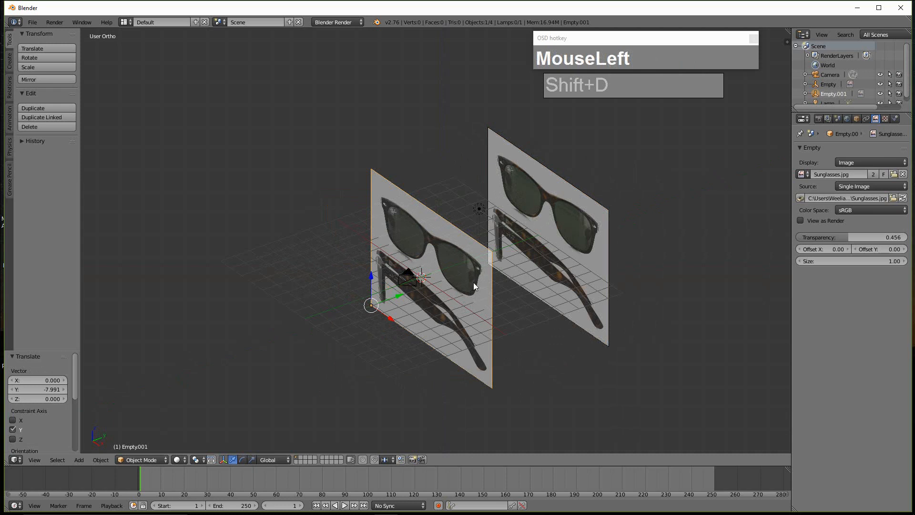
- Rotate the duplicated reference image 90° about the global Z axis
key(r)
key(z)
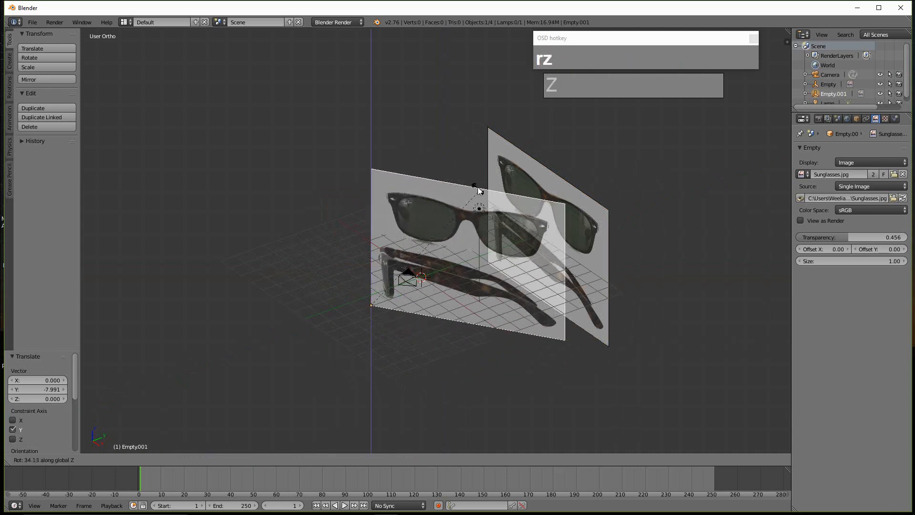
key(KP_9)
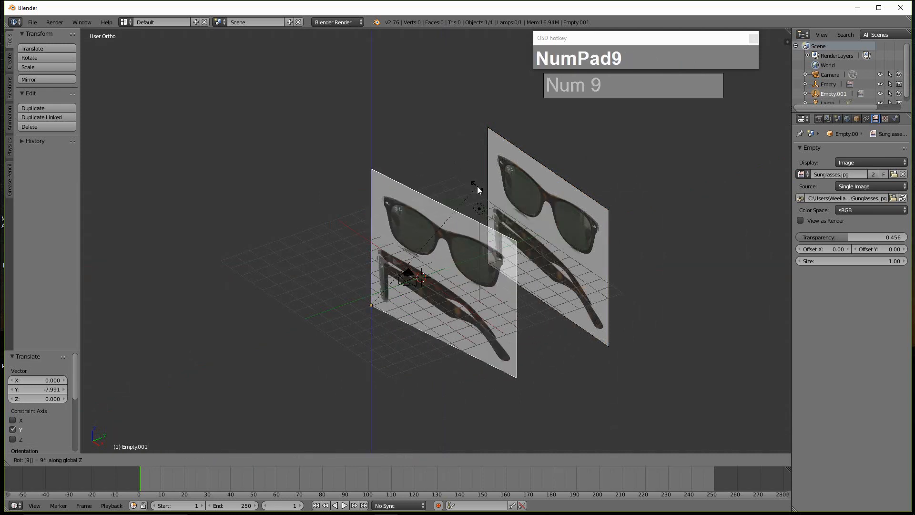
key(KP_0)
key(KP_Enter)
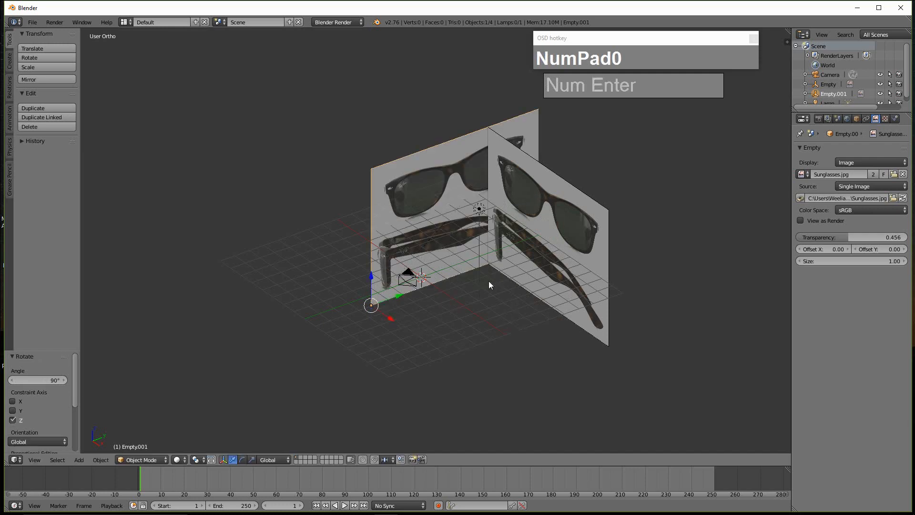
- Raise the rotated copy and, in right orthographic view, shift it about -4.2 units along Y so the image straddles the origin
drag(404, 292, 351, 251)
key(KP_3)
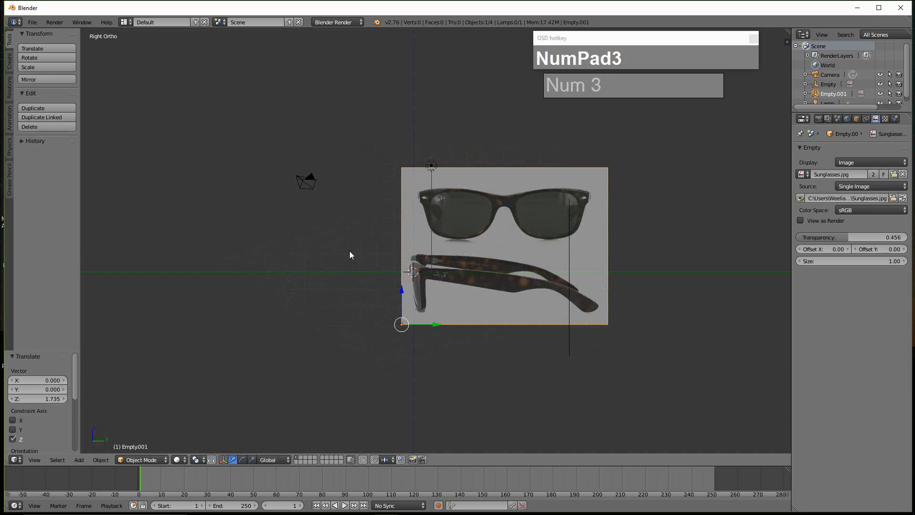
drag(401, 290, 409, 256)
drag(435, 286, 358, 288)
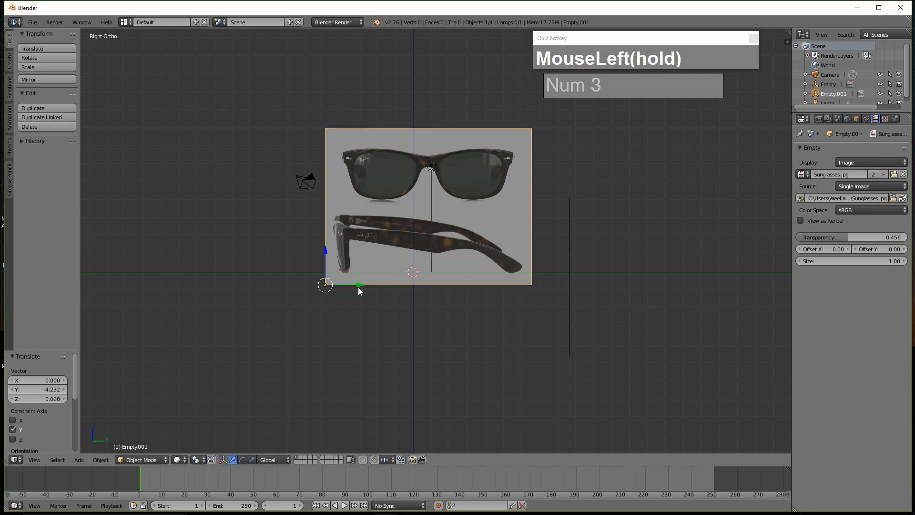
- Move the side reference image about -3.1 units along X, farther from the origin
scroll(359, 287, down, 3)
middle_drag(381, 259, 447, 301)
scroll(447, 301, up, 3)
middle_drag(467, 267, 477, 214)
right_click(338, 201)
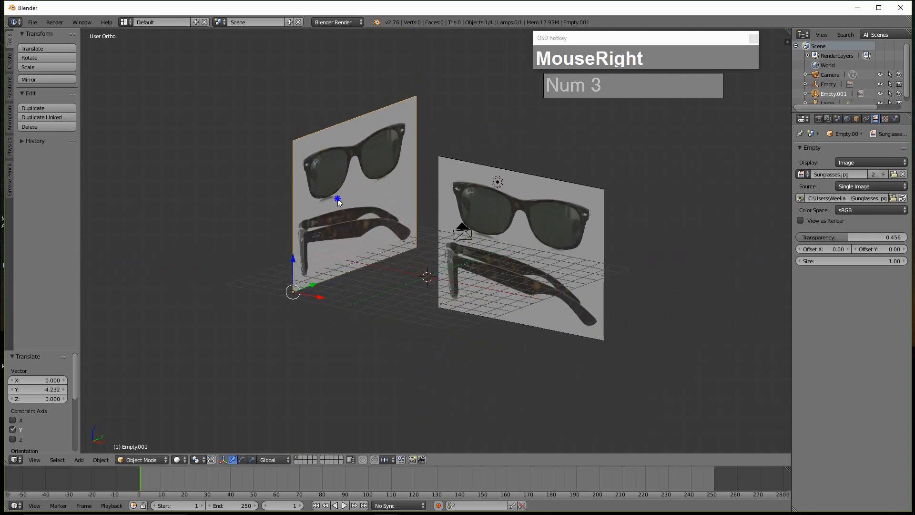
drag(318, 299, 269, 287)
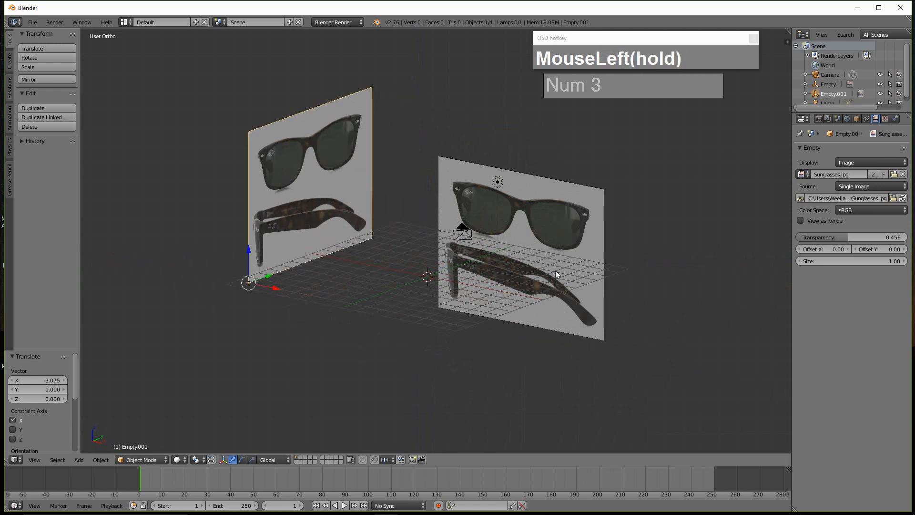
- Add a mesh circle with 32 vertices and radius 1 at the origin between the two reference images
scroll(556, 270, down, 2)
middle_drag(524, 184, 527, 241)
scroll(505, 275, up, 2)
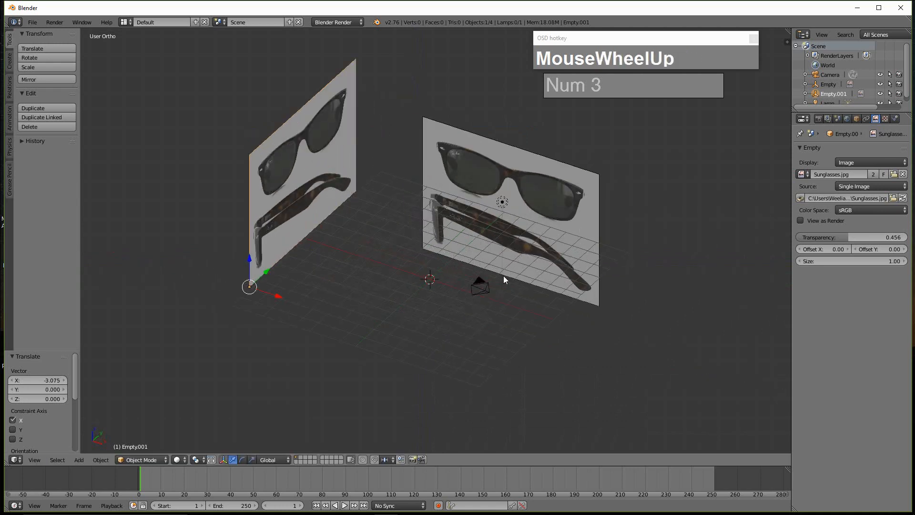
scroll(504, 276, up, 2)
scroll(503, 281, down, 2)
scroll(501, 282, up, 2)
shift+middle_drag(501, 281, 480, 285)
scroll(481, 272, up, 2)
key(shift+a)
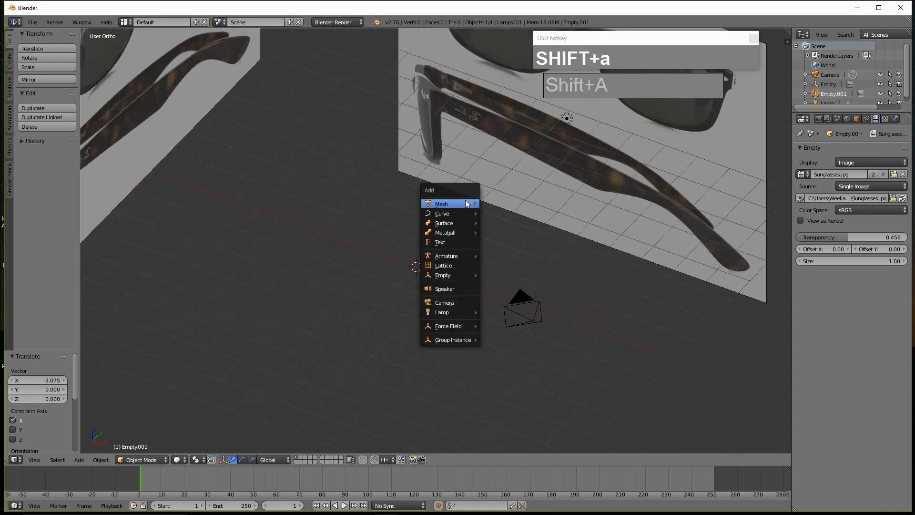
mouse_move(458, 204)
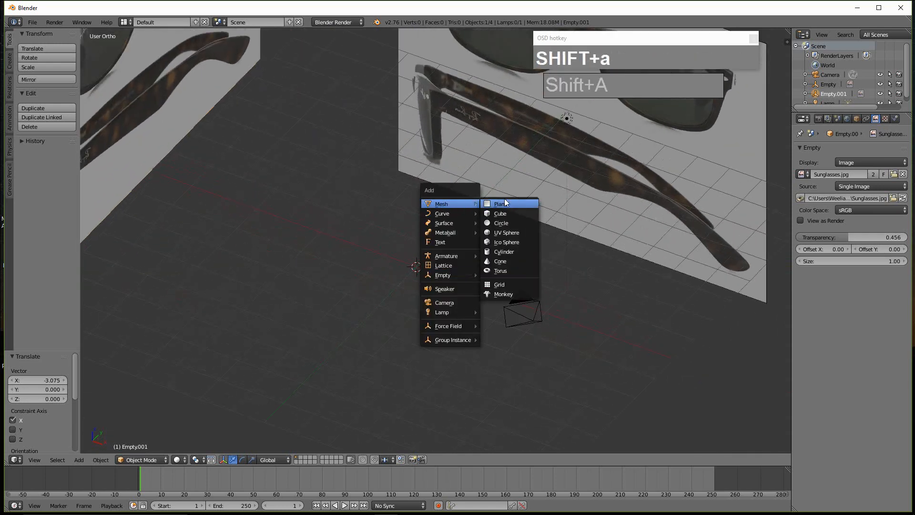
click(513, 223)
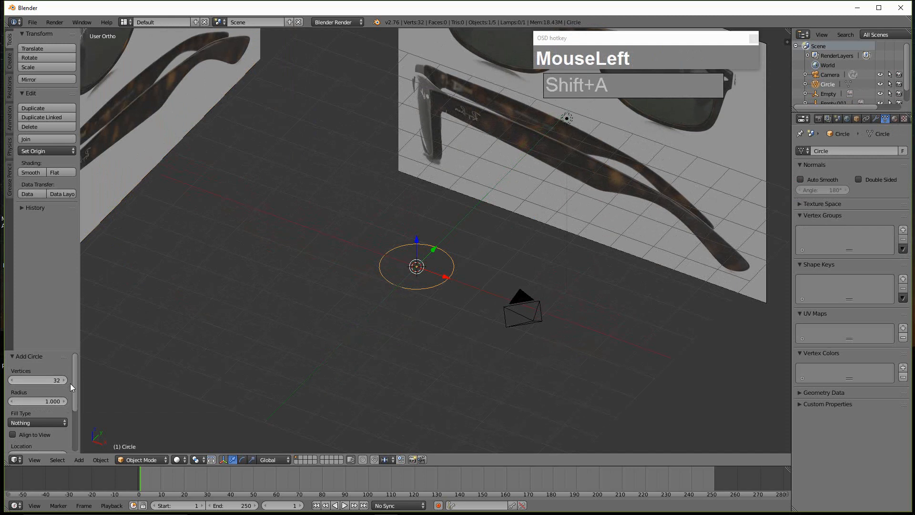
scroll(70, 384, down, 1)
scroll(70, 383, up, 1)
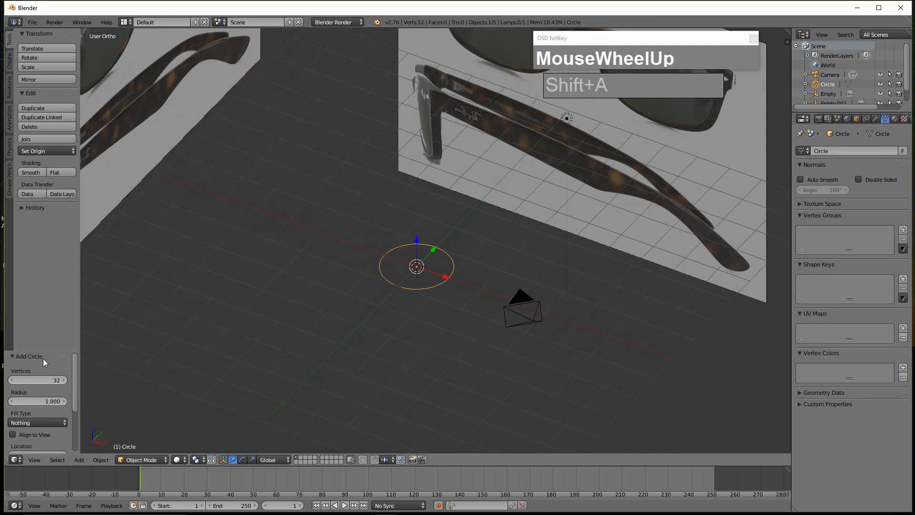
key(KP_1)
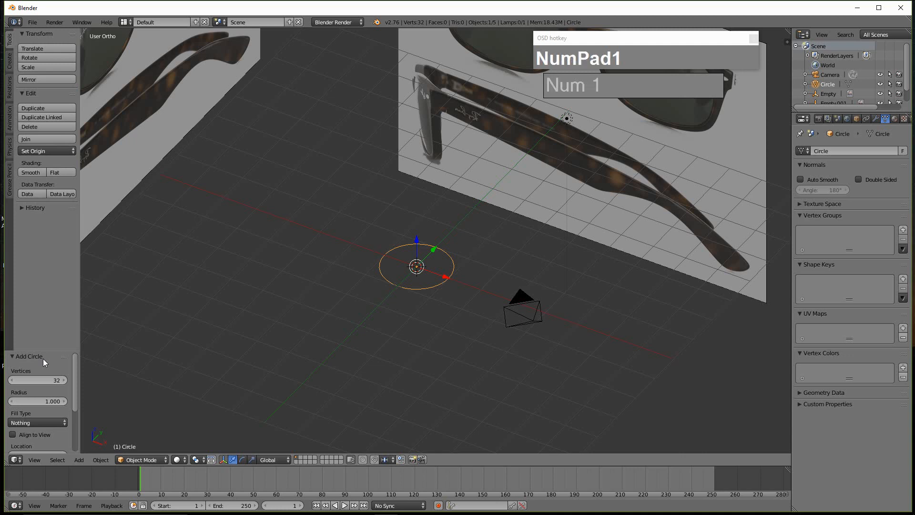
- In front view, rotate the circle 90° about X and move it about 2.44 along X and 1.52 along Z onto the right-hand lens
right_click(163, 386)
key(KP_1)
scroll(380, 380, up, 1)
key(r)
text(x90)
click(420, 322)
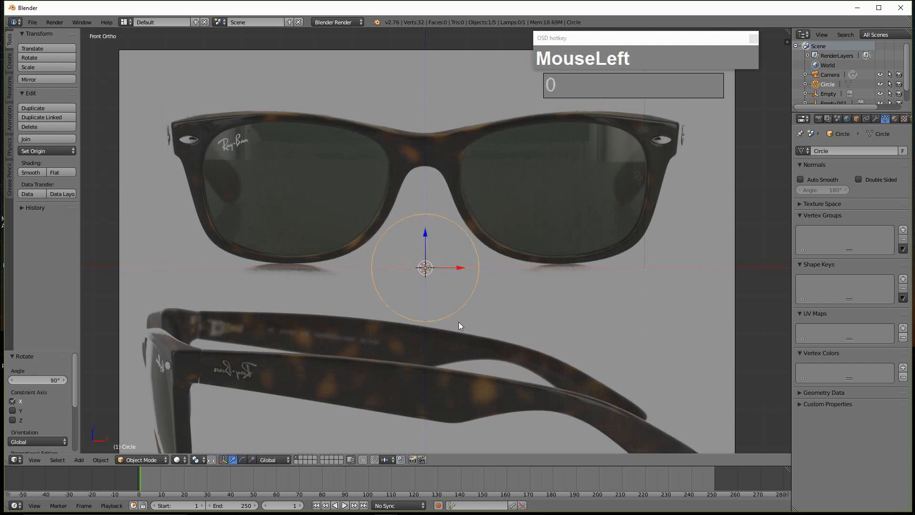
key(g)
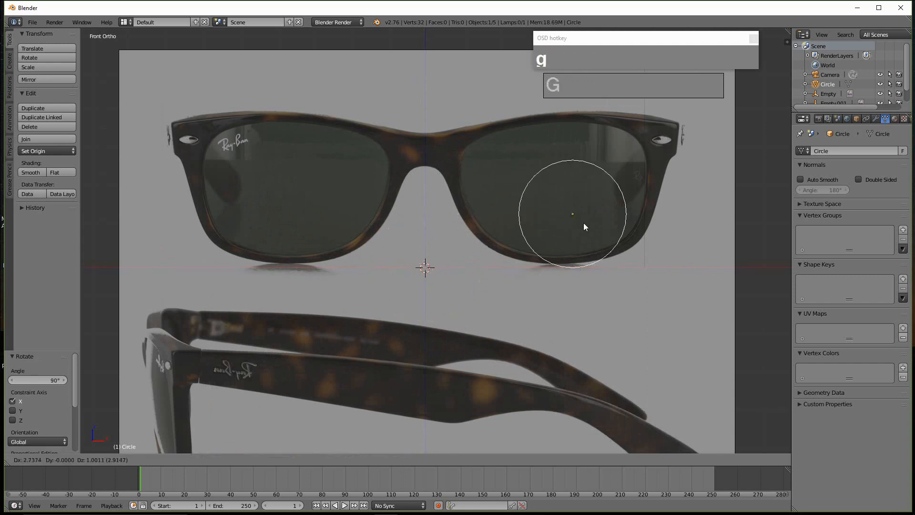
click(555, 199)
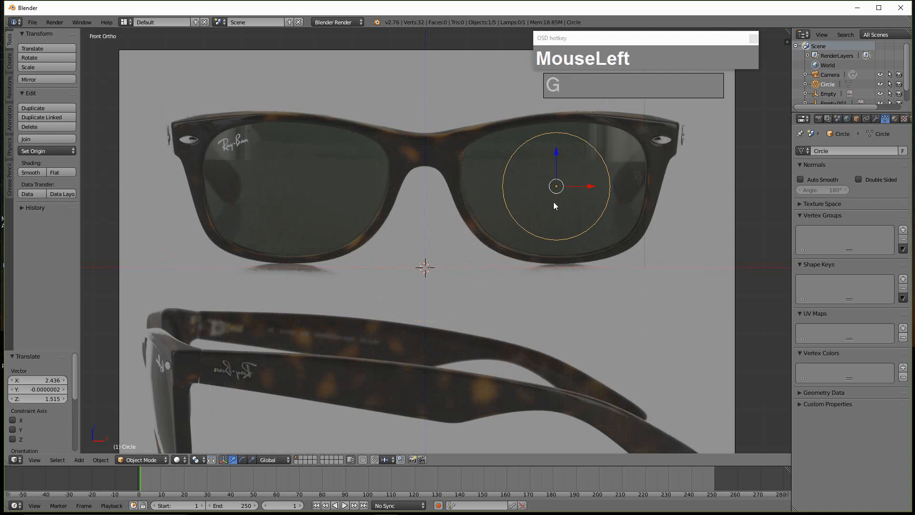
- Turn on proportional editing for objects and put the circle into Edit Mode, framed around the right-hand lens
scroll(553, 202, down, 1)
shift+middle_drag(553, 202, 482, 265)
scroll(529, 224, up, 3)
scroll(534, 231, up, 1)
scroll(493, 255, down, 2)
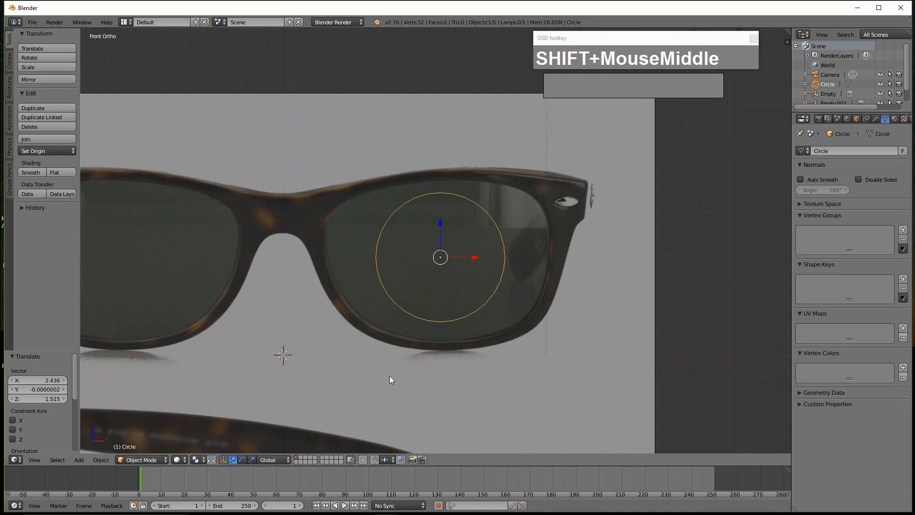
key(o)
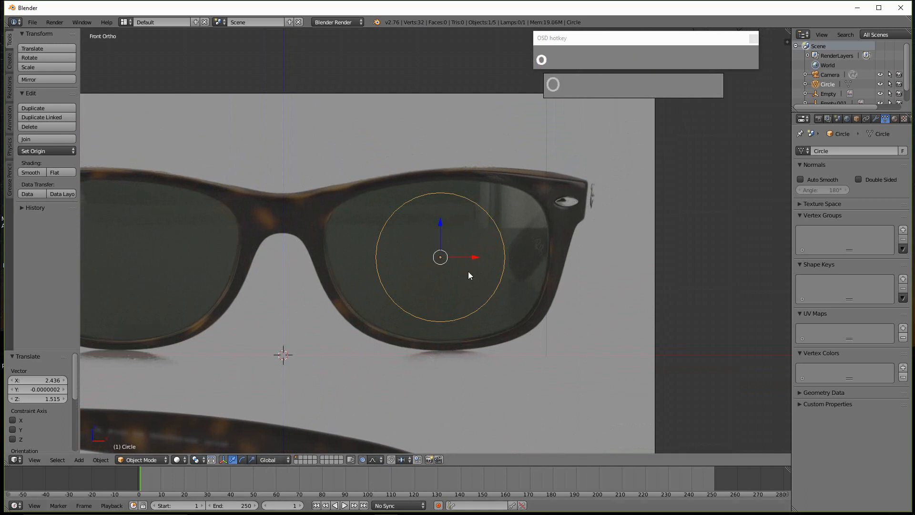
key(Tab)
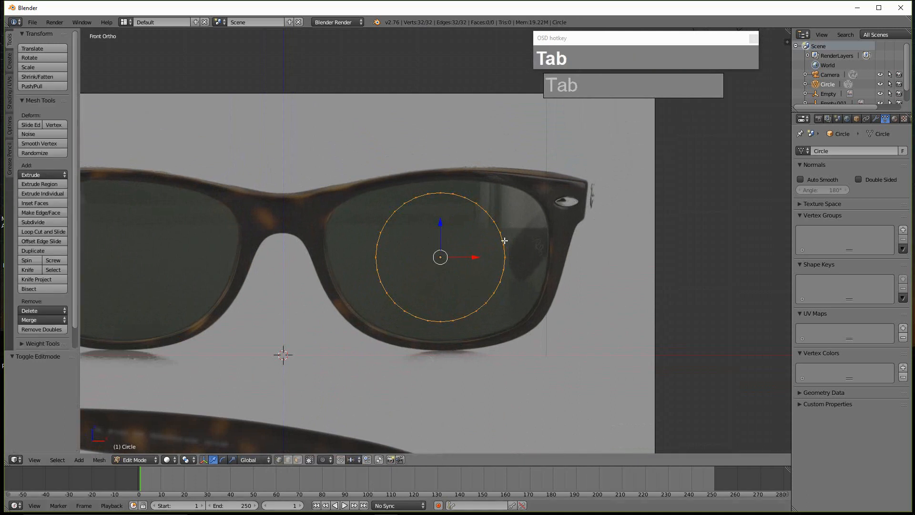
right_click(507, 230)
key(g)
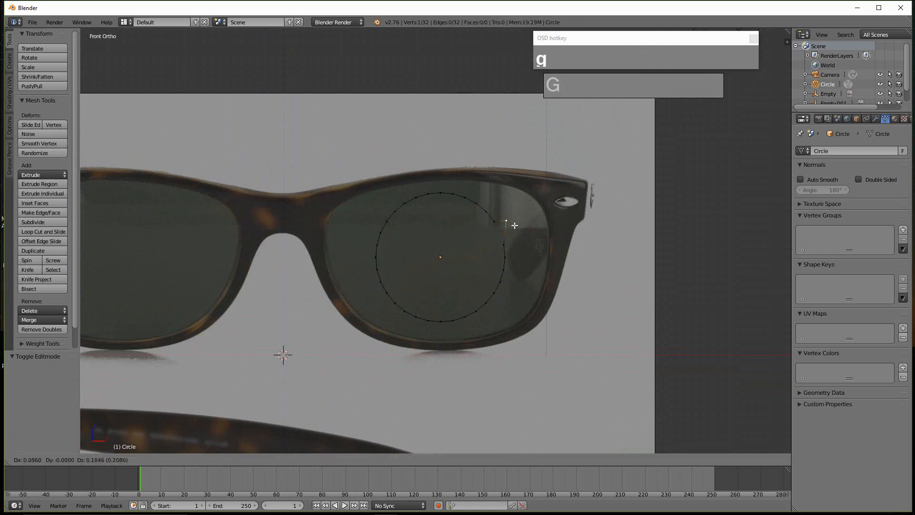
scroll(518, 237, down, 2)
right_click(513, 246)
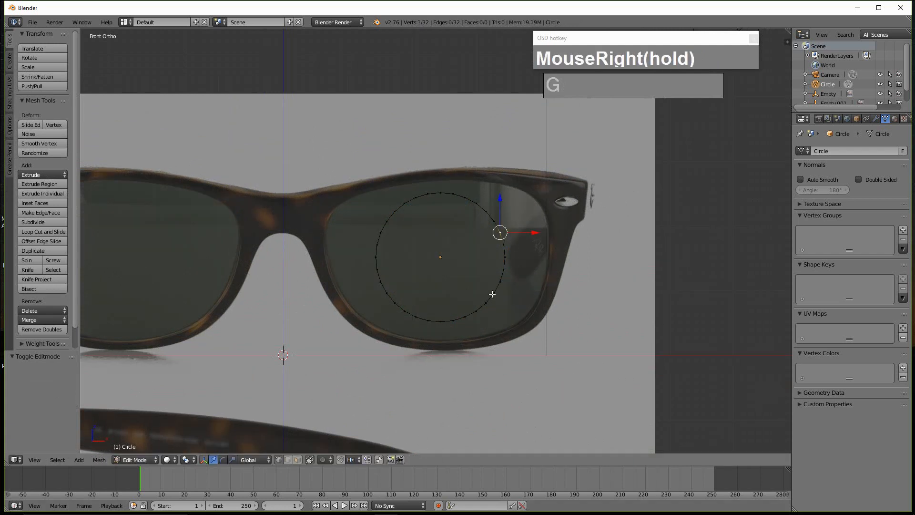
- Enable proportional editing for the circle's mesh vertices
click(323, 460)
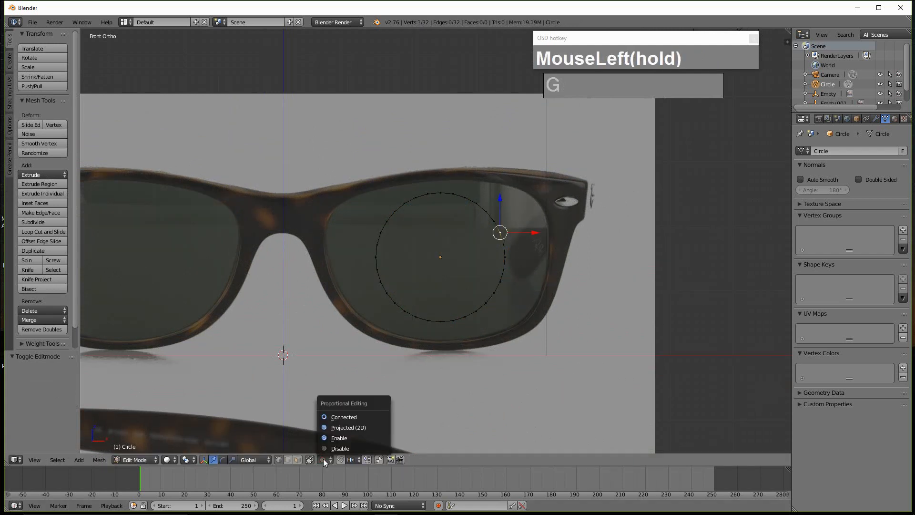
click(338, 438)
key(o)
key(o)
- Pull the circle's upper-right vertex about 0.92 along X and 0.34 along Z with a widened smooth proportional falloff
key(g)
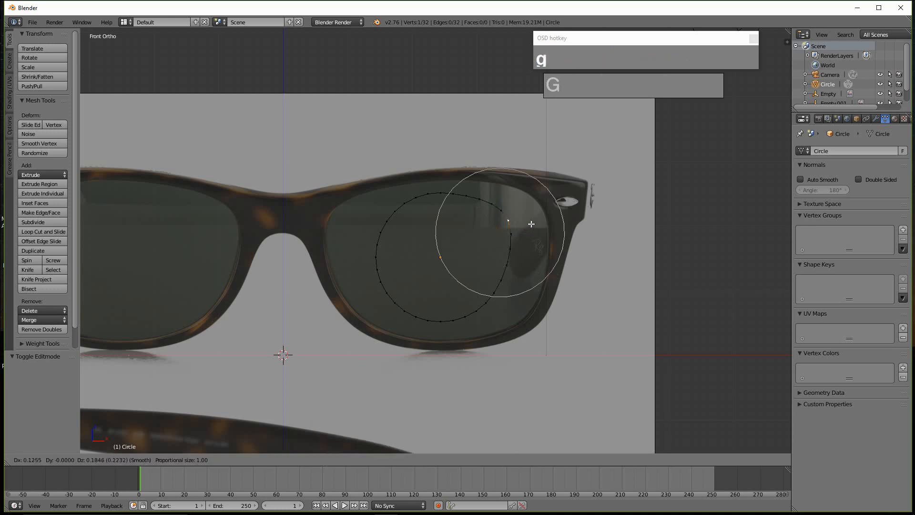
scroll(540, 228, up, 3)
scroll(539, 231, down, 5)
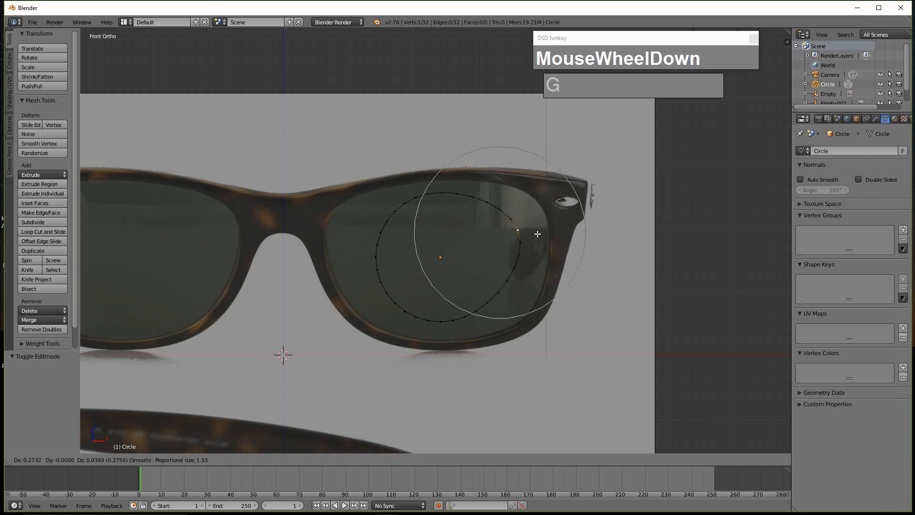
scroll(556, 223, up, 1)
scroll(558, 221, down, 1)
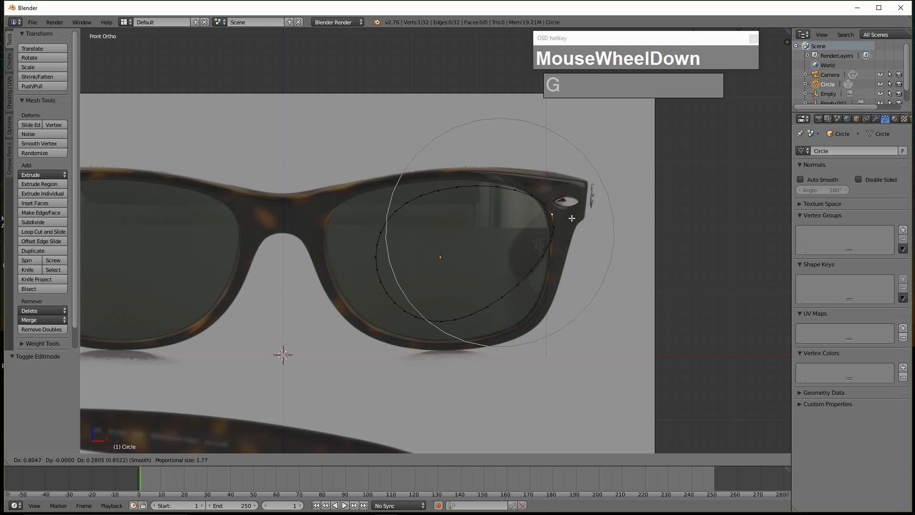
scroll(584, 212, down, 3)
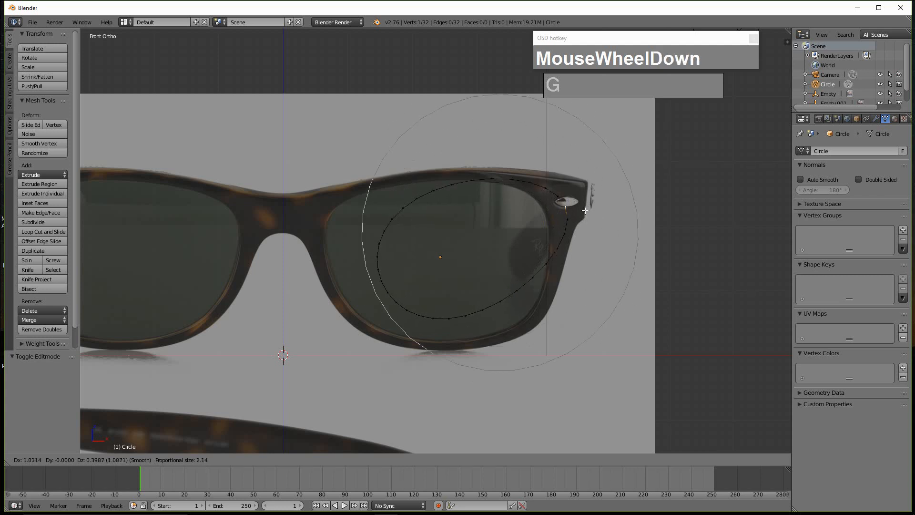
scroll(578, 214, up, 1)
scroll(578, 214, down, 1)
click(578, 214)
- Pull the upper-left, lower-left and bottom vertices out to the frame's outer edge, shifting the bottom one about 0.2 along X and -0.35 along Z
right_click(379, 232)
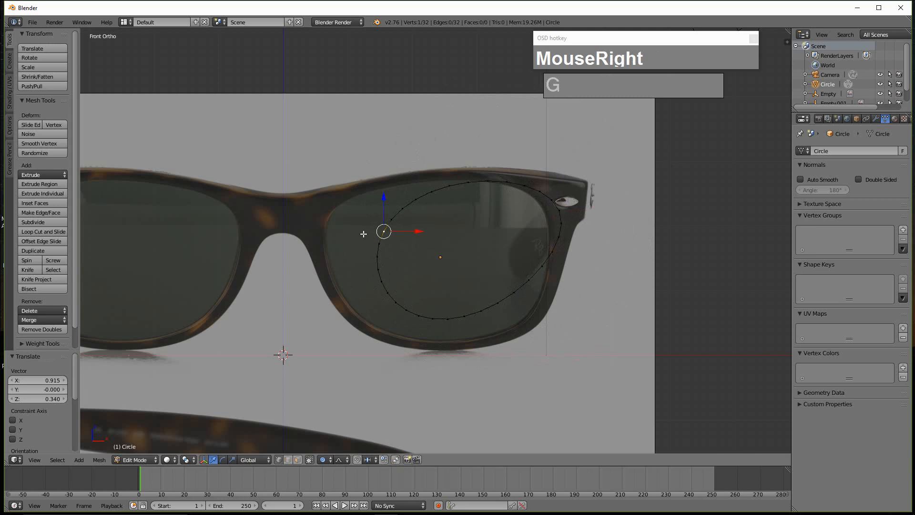
key(g)
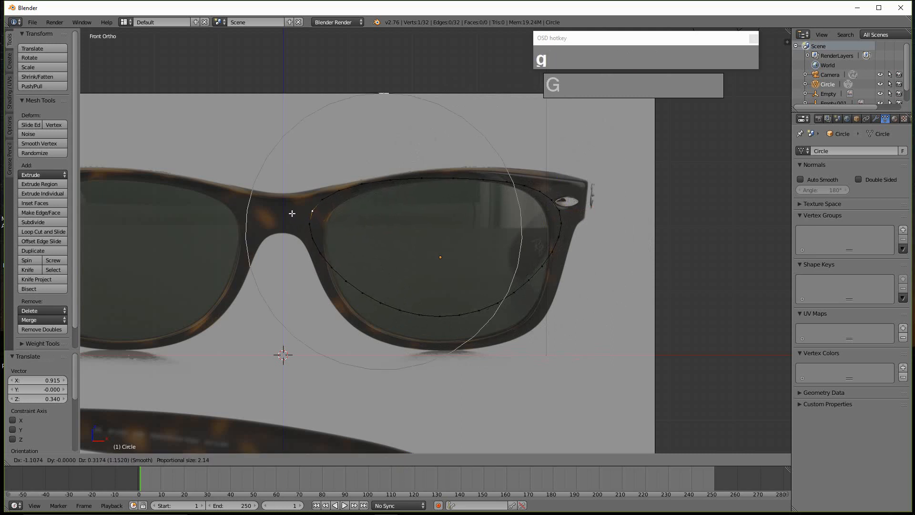
click(293, 213)
right_click(362, 293)
key(g)
click(465, 328)
right_click(461, 322)
key(g)
click(489, 353)
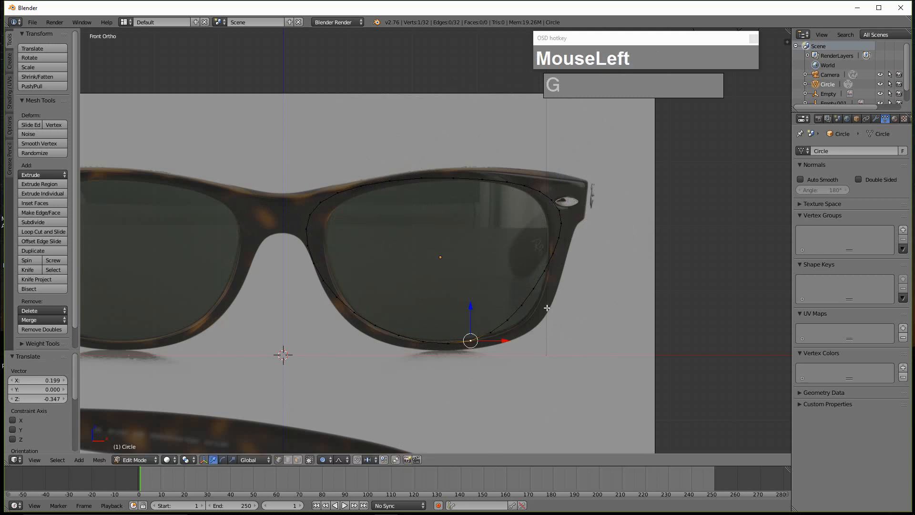
- Fit the lower-right and lower-left curves to the frame's outer edge, moving the lower-left vertex about -0.14 along X and -0.11 along Z
right_click(547, 308)
key(g)
click(541, 315)
right_click(398, 337)
key(g)
scroll(393, 348, down, 1)
scroll(393, 348, up, 2)
scroll(393, 346, down, 2)
scroll(392, 344, down, 1)
scroll(391, 346, up, 3)
scroll(392, 347, down, 2)
scroll(393, 349, up, 1)
scroll(388, 347, up, 2)
click(383, 346)
- Adjust the outline's inner side beside the nose bridge by moving its lower and upper vertices onto the frame edge
right_click(332, 303)
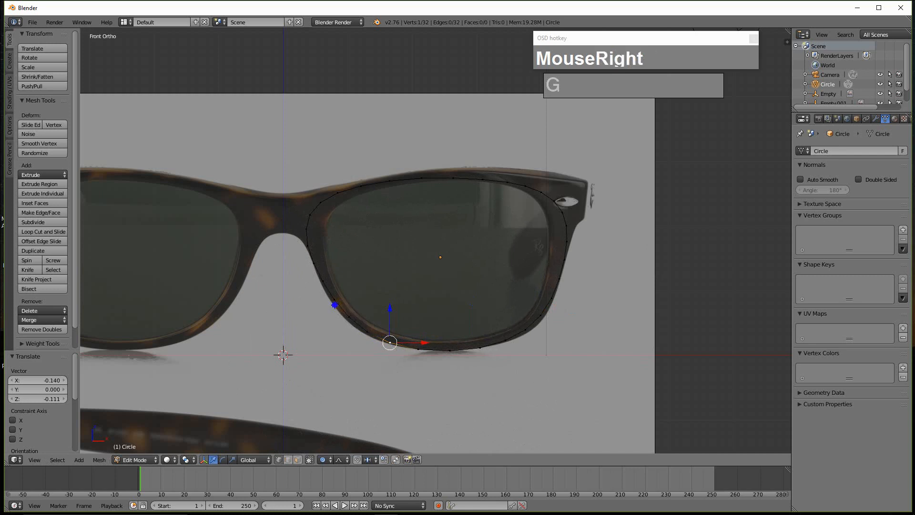
key(g)
click(332, 307)
right_click(305, 227)
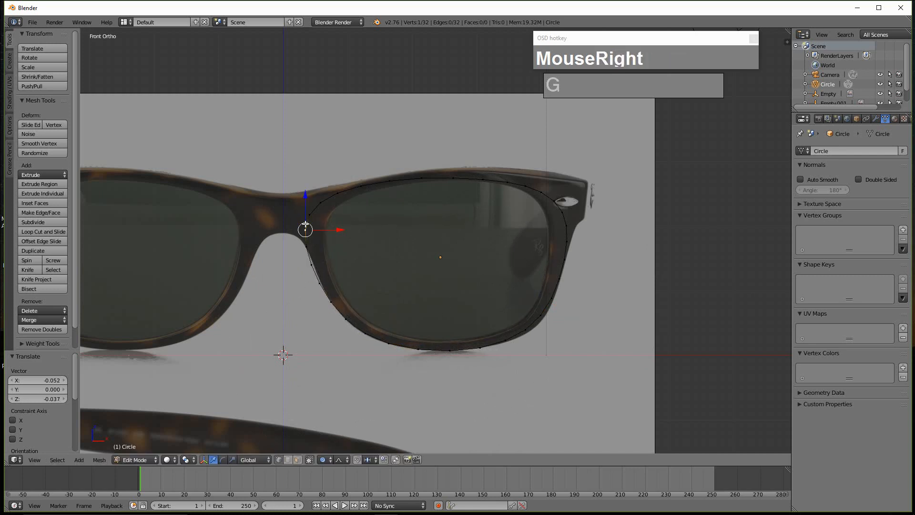
key(g)
click(311, 216)
- Raise the vertices along the top of the outline to the frame's upper edge using proportional editing
right_click(496, 176)
right_click(454, 174)
key(g)
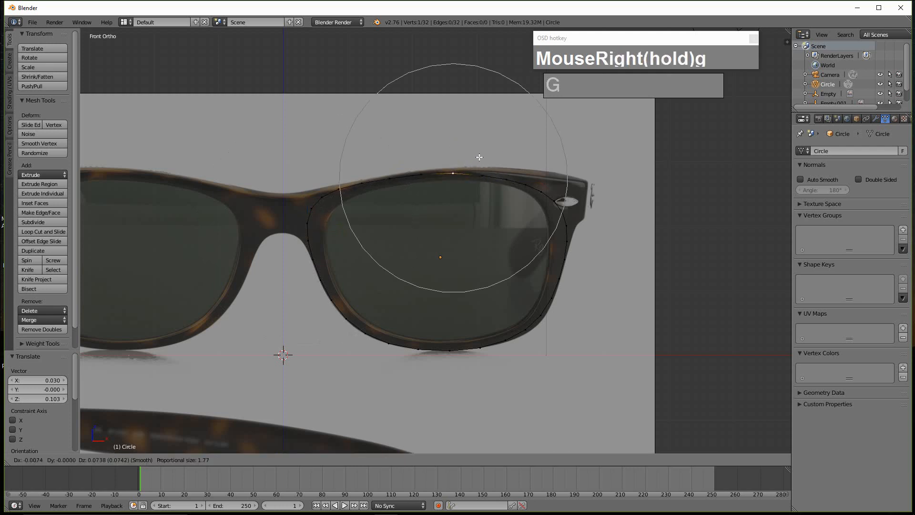
right_click(479, 157)
right_click(508, 177)
key(g)
click(518, 161)
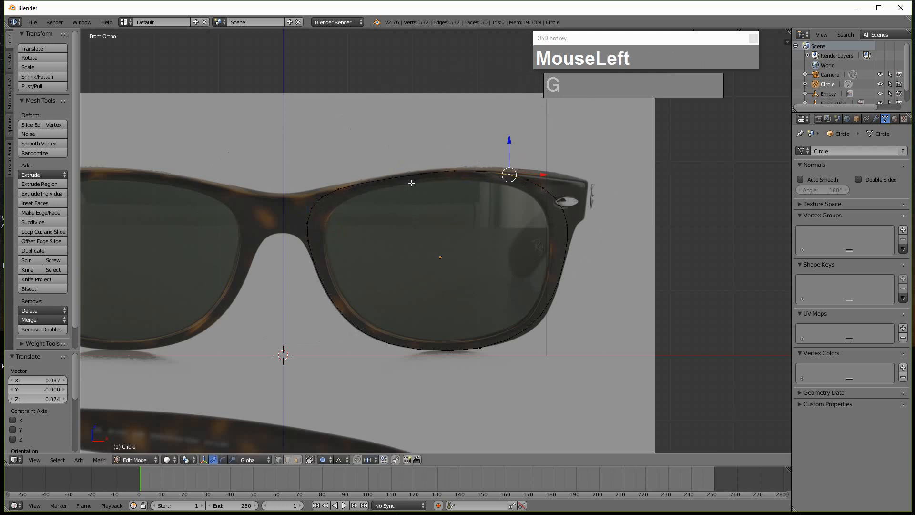
- Move the two vertices at the outline's upper outer corner toward the frame's hinge corner
right_click(562, 191)
key(g)
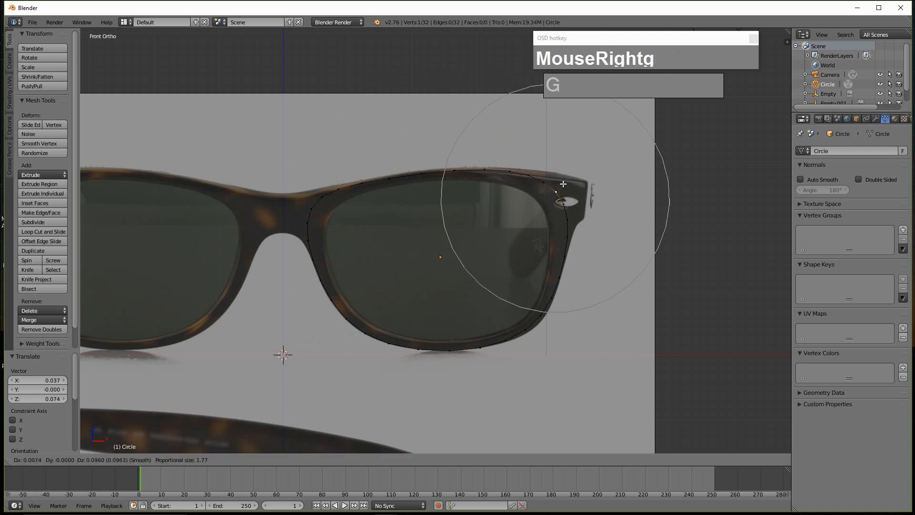
click(564, 187)
right_click(540, 179)
key(g)
click(549, 186)
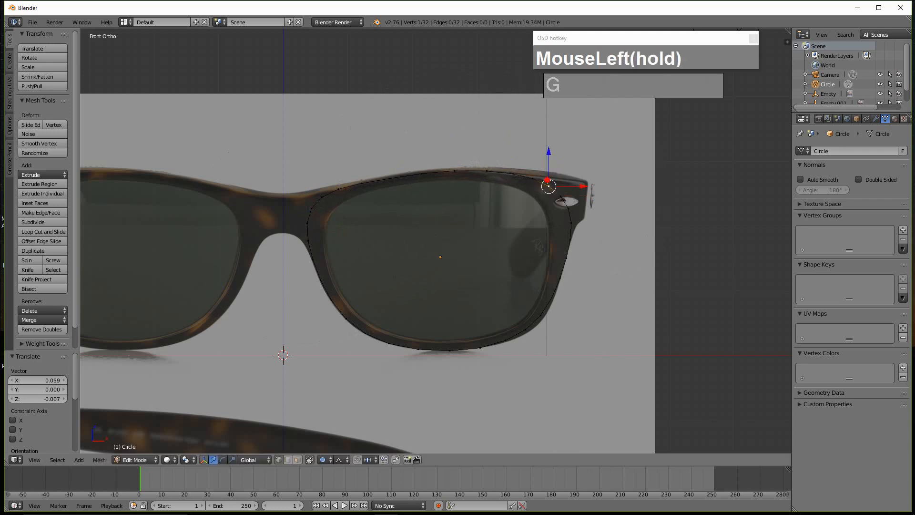
- Fine-tune the outline's lower outer corner and bottom vertices against the frame's outer edge
right_click(554, 322)
key(g)
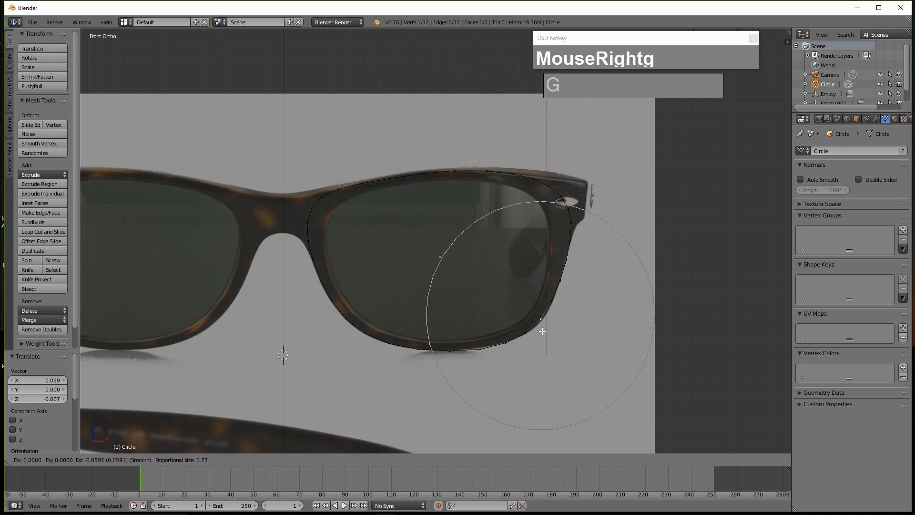
click(544, 320)
click(474, 361)
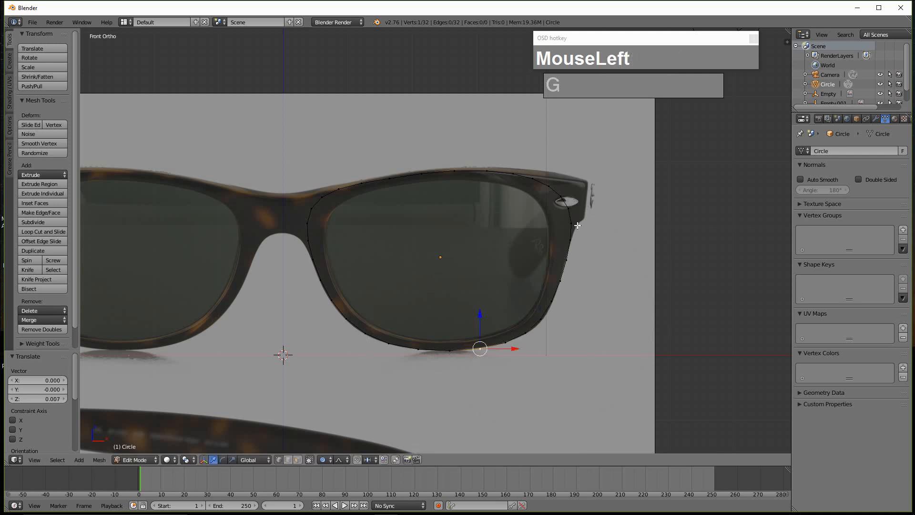
- Turn off proportional editing and shift individual vertices of the outline beside the nose bridge along X to even out the curve
shift+middle_drag(408, 237, 484, 231)
scroll(483, 231, up, 3)
shift+middle_drag(418, 198, 465, 217)
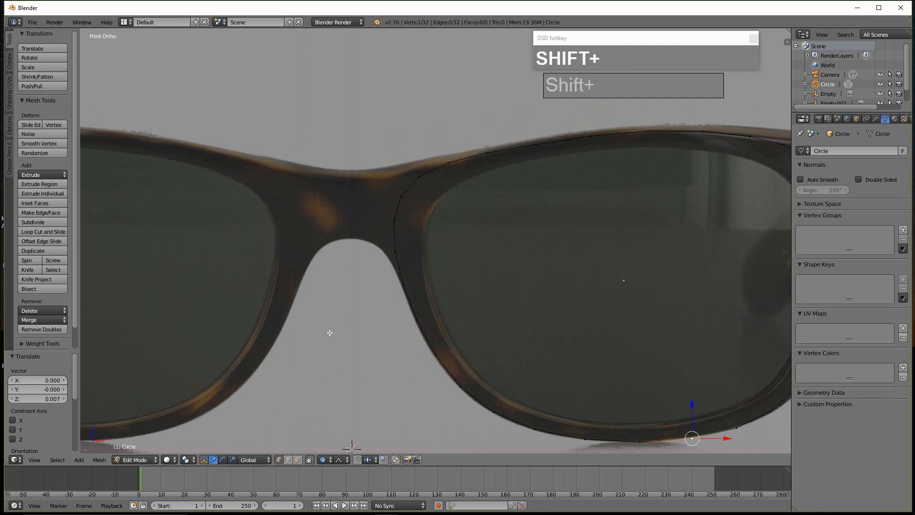
key(o)
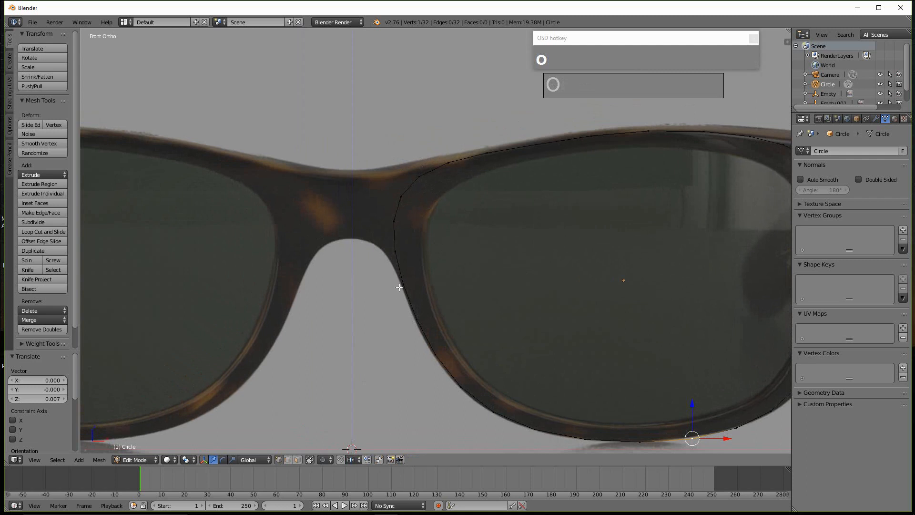
right_click(398, 252)
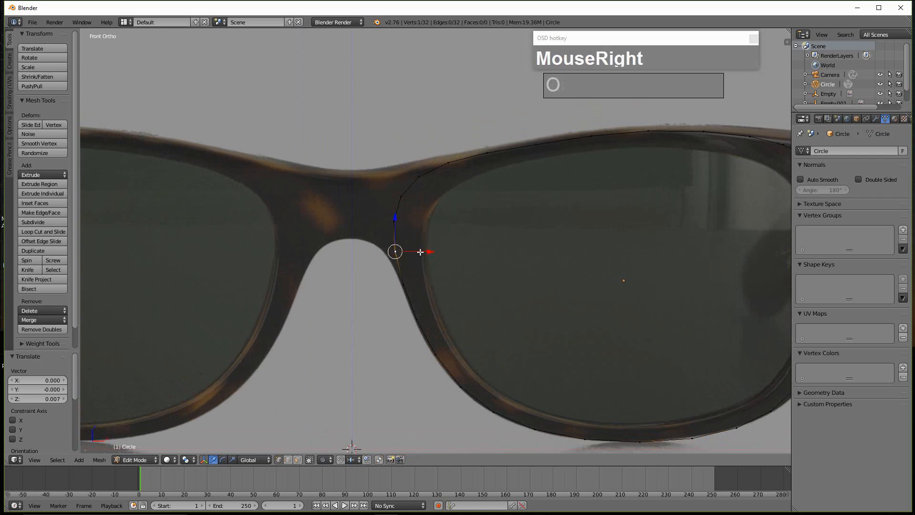
right_click(399, 195)
right_click(400, 225)
drag(424, 222, 421, 252)
right_click(401, 249)
right_click(419, 177)
drag(454, 177, 445, 176)
- Select the five outline vertices beside the nose bridge and extrude them about -0.44 along X to the frame's centre line
right_click(400, 252)
shift+right_click(404, 285)
shift+right_click(400, 221)
shift+right_click(401, 196)
shift+right_click(414, 177)
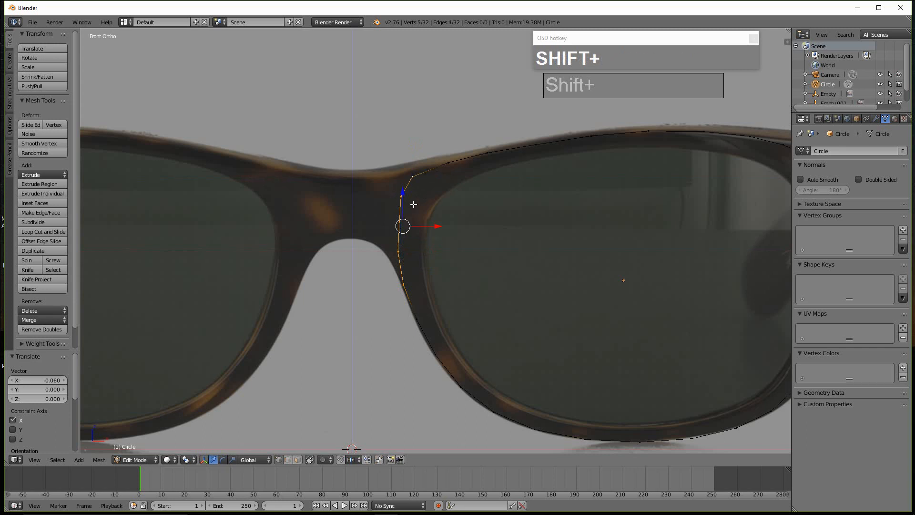
key(e)
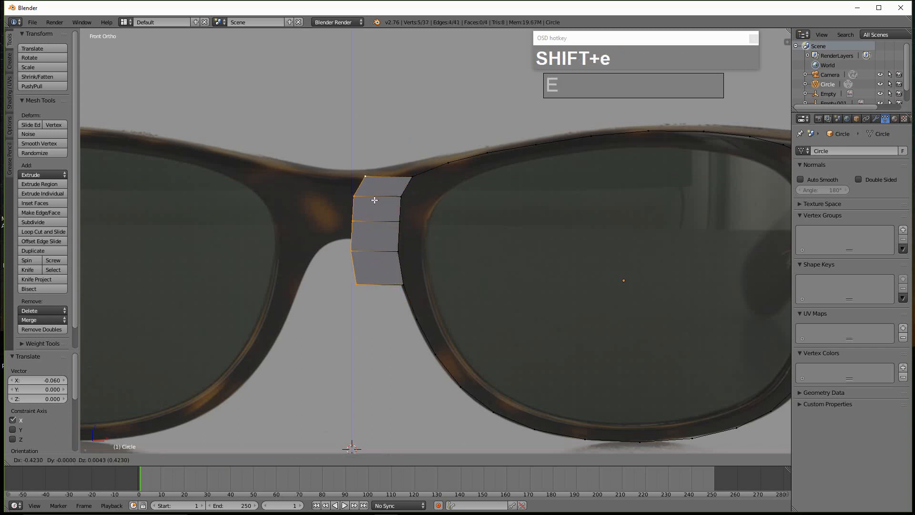
click(374, 201)
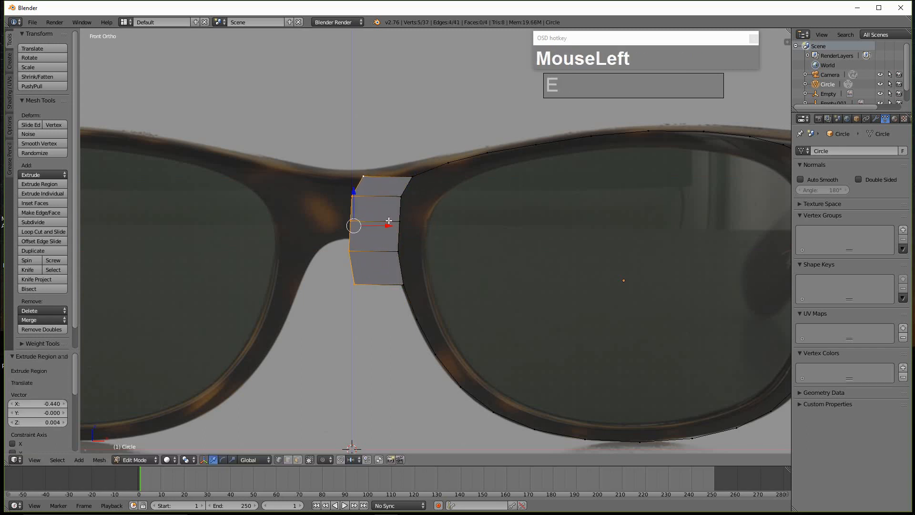
- Flatten the extruded centre edge into a straight vertical line by scaling it to 0 along X
key(s)
key(x)
key(0)
click(388, 220)
- Scale the centre edge down along Z and raise it to fit the bridge, lifting the adjoining upper outline vertex about 0.017
key(s)
key(z)
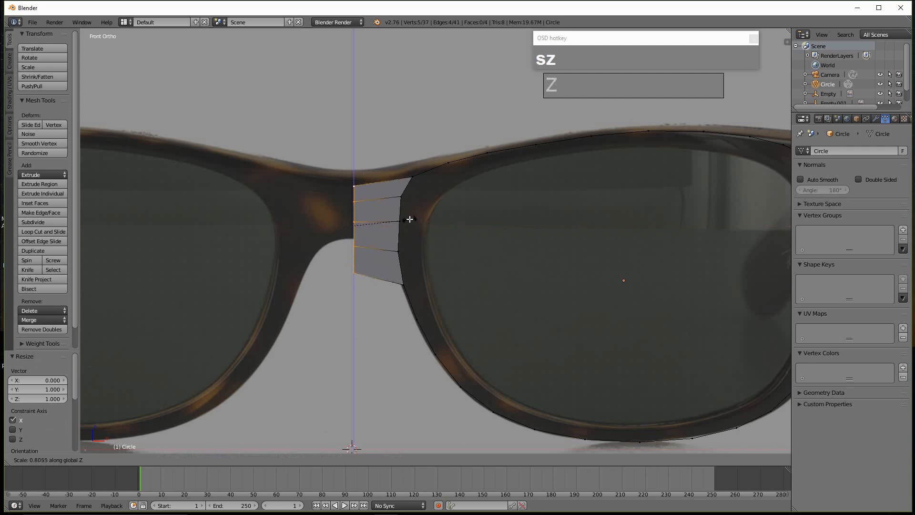
click(399, 222)
drag(352, 196, 415, 140)
right_click(412, 178)
- Raise the top outline vertex near the upper outer corner about 0.021 along Z toward the frame's upper edge
scroll(418, 171, down, 1)
scroll(418, 170, down, 2)
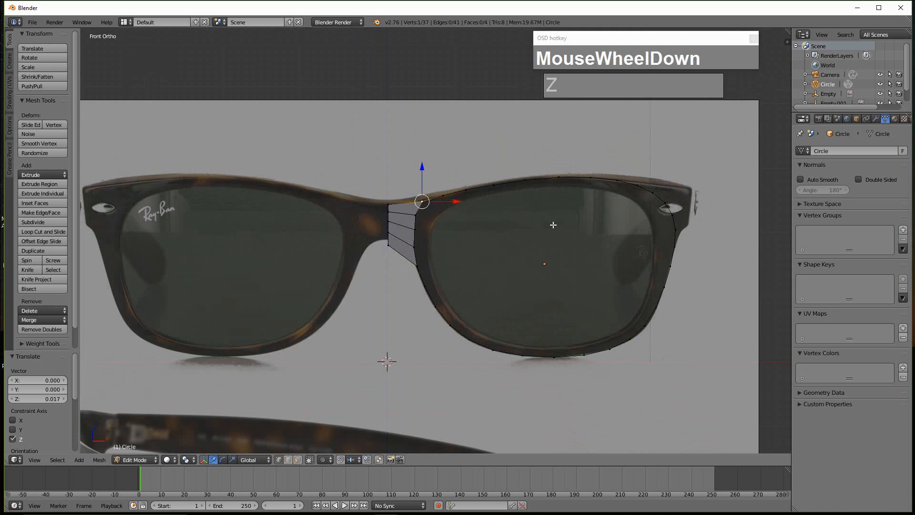
scroll(553, 224, up, 4)
shift+middle_drag(549, 229, 540, 185)
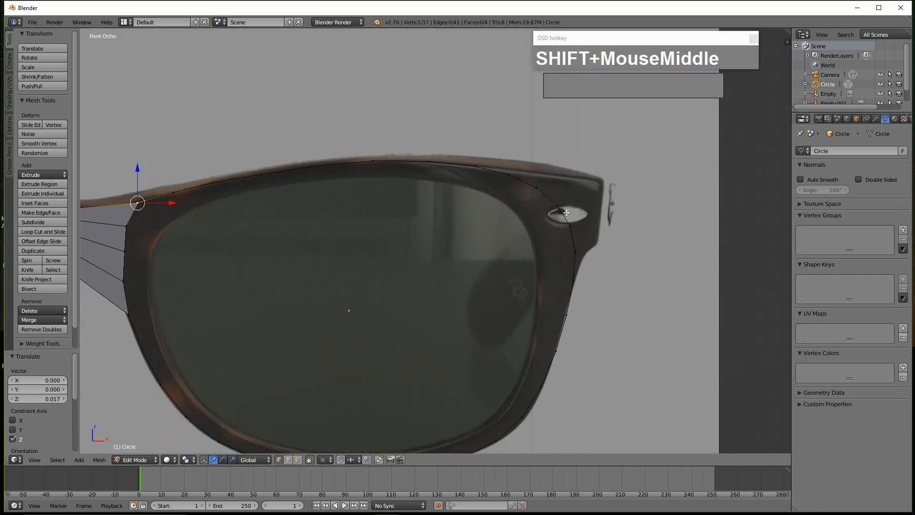
right_click(511, 175)
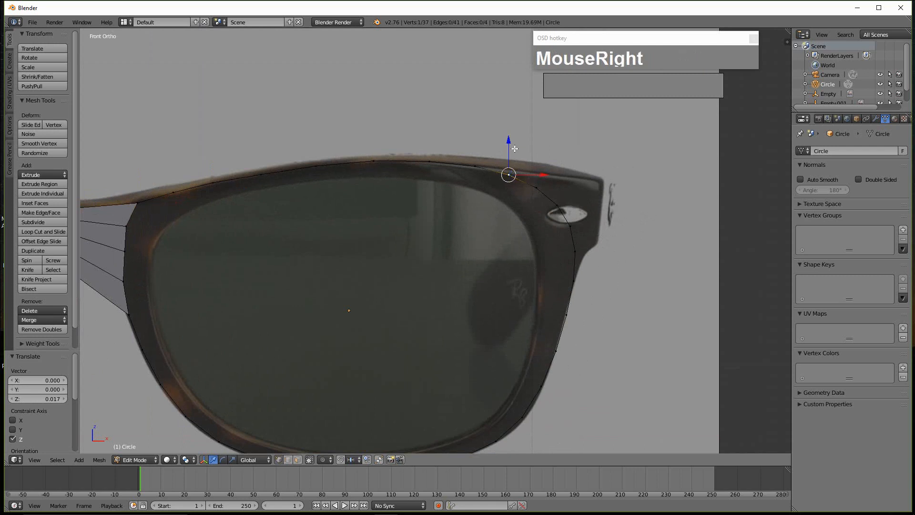
drag(512, 145, 509, 142)
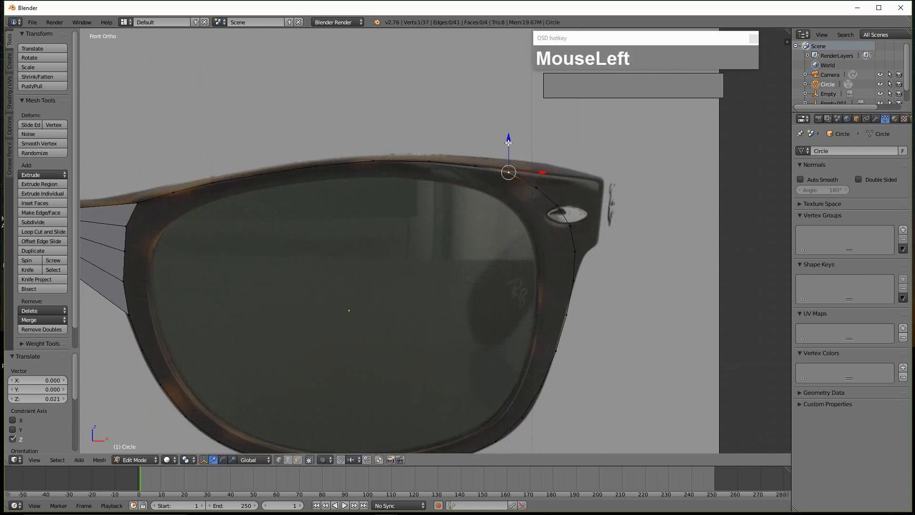
- Raise the upper outer corner vertex about 0.098 along Z and extrude it with the four vertices below about 0.55 along X
right_click(536, 193)
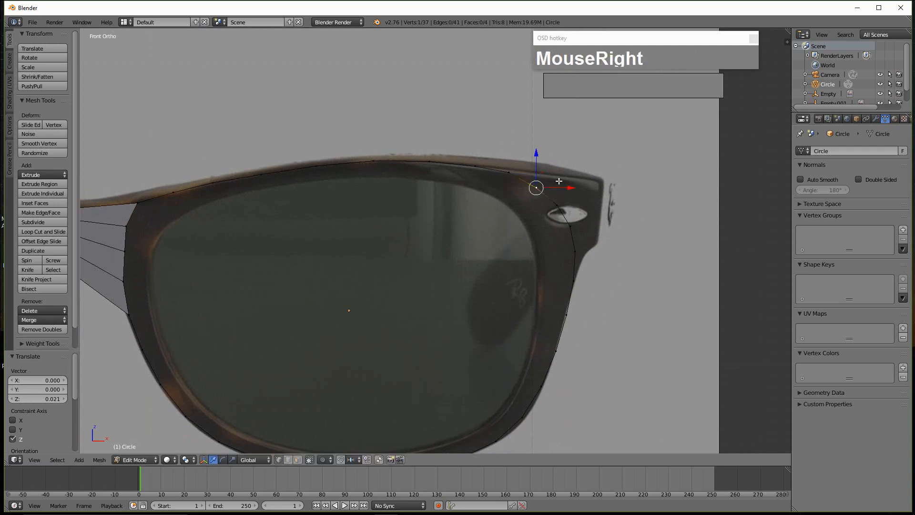
drag(536, 164, 539, 153)
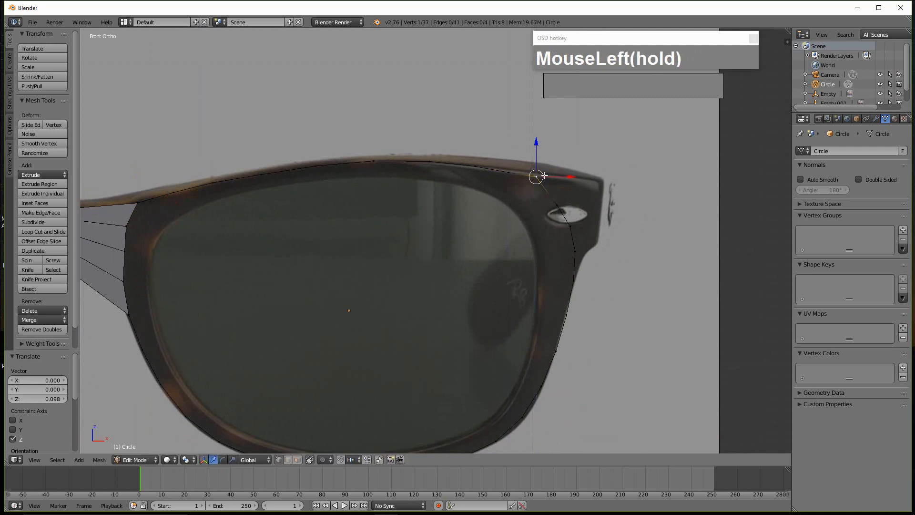
shift+right_click(565, 210)
shift+right_click(571, 227)
shift+right_click(576, 251)
shift+right_click(578, 281)
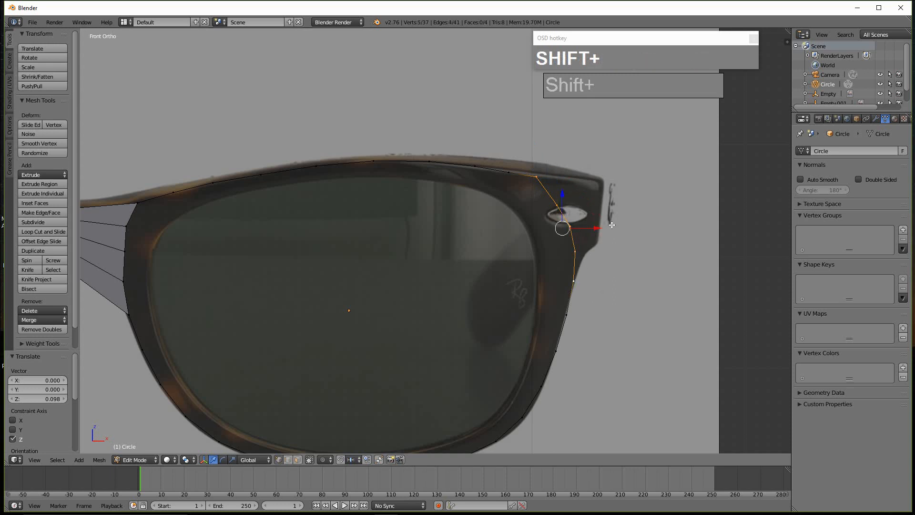
key(e)
click(672, 225)
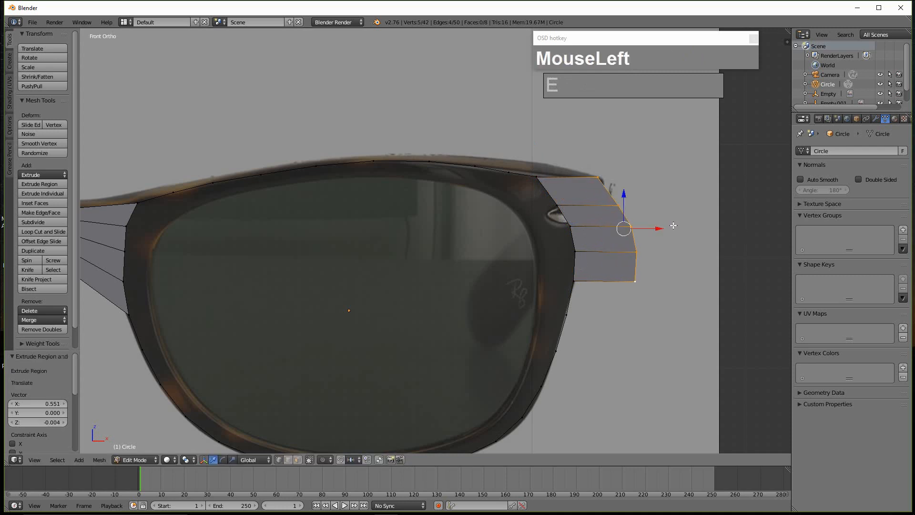
- Flatten the extruded outer edge by scaling it to 0 along X, and scale it to about 0.62 along Z
text(sx)
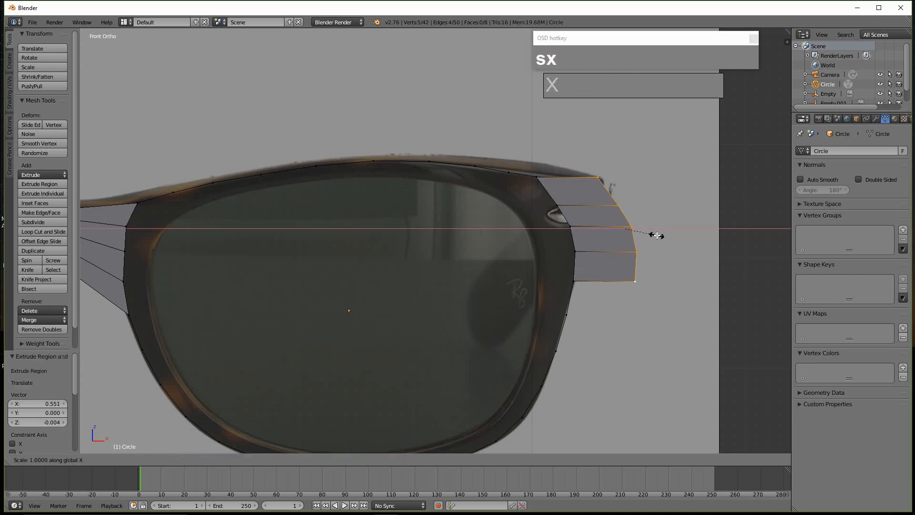
text(0)
click(657, 235)
key(s)
key(z)
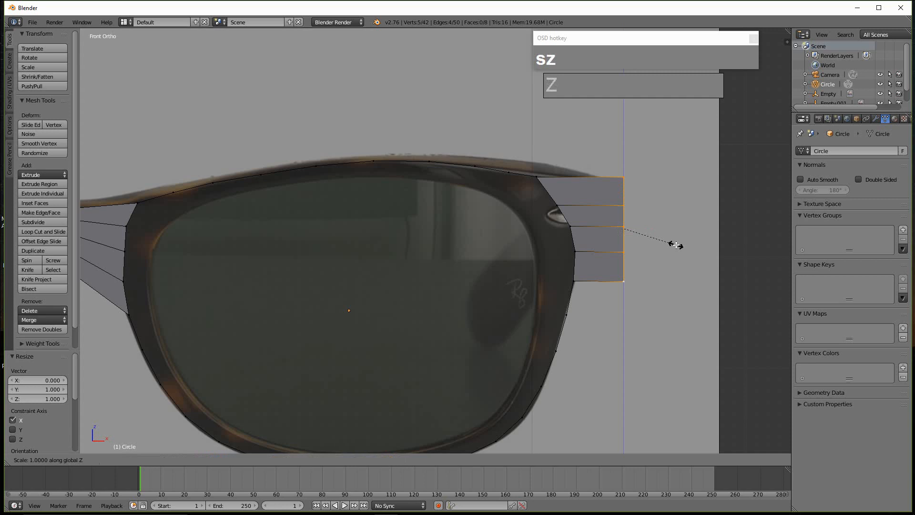
click(653, 243)
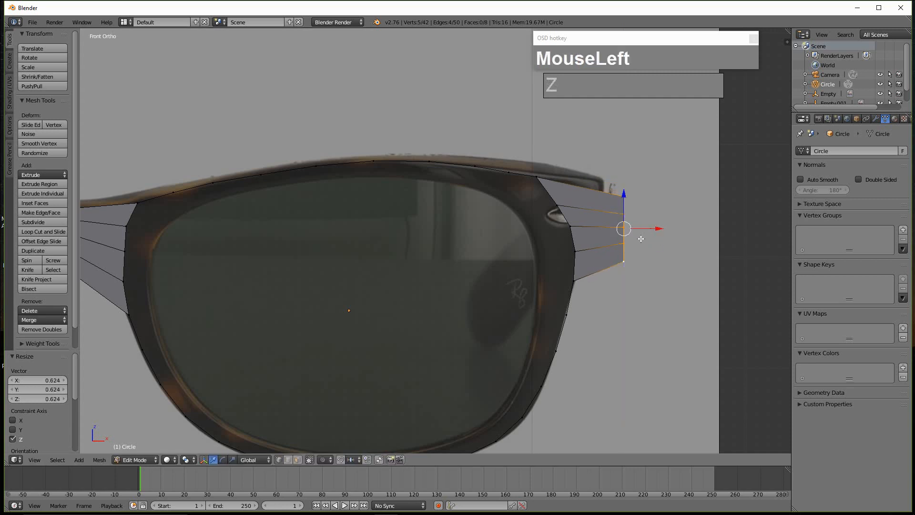
- Move the outer edge about -0.19 along X and 0.15 along Z, and rotate it about 2.5° plus 4.8° to match the reference in wireframe
key(g)
click(639, 234)
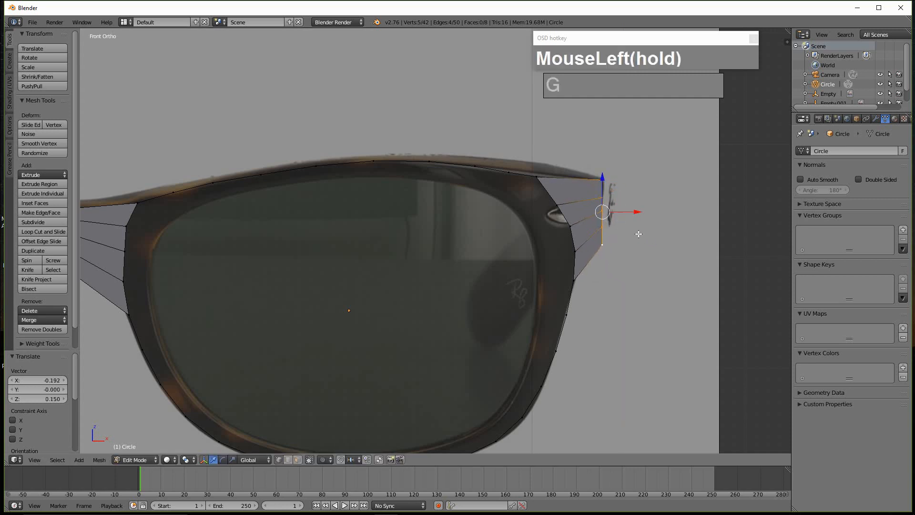
key(r)
click(657, 232)
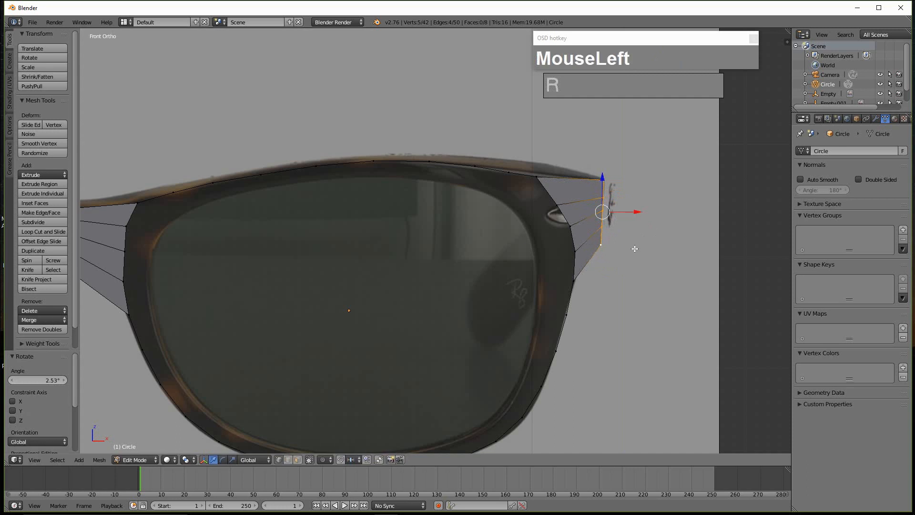
key(z)
scroll(631, 257, up, 2)
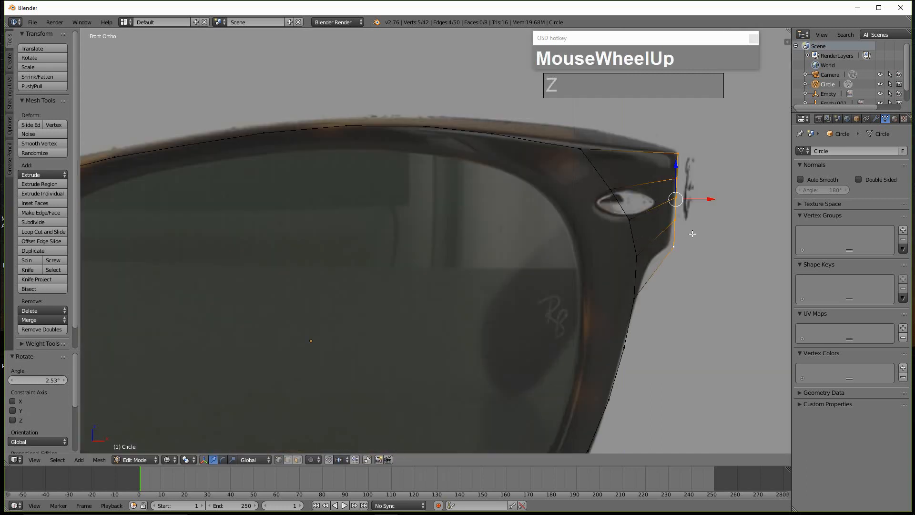
key(r)
click(701, 241)
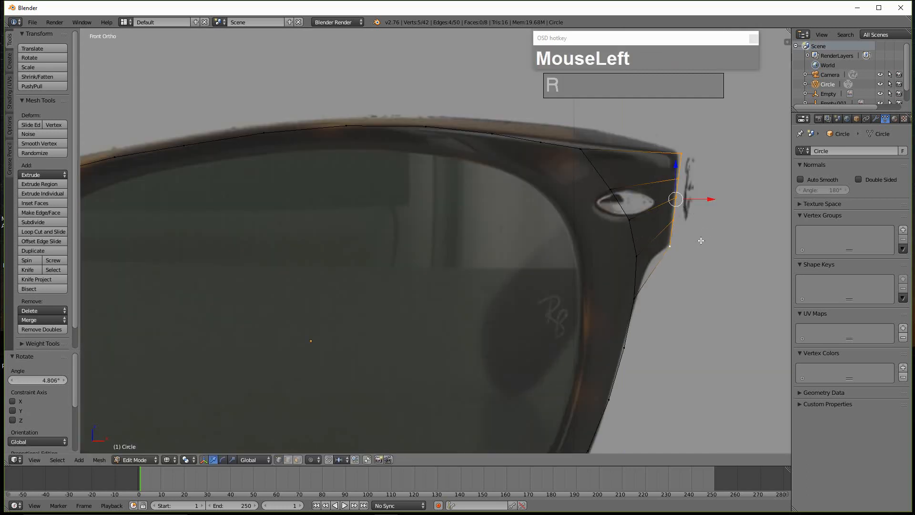
- Raise the top outline vertex where the end piece begins about 0.021 along Z and its inner neighbour about 0.015
right_click(637, 258)
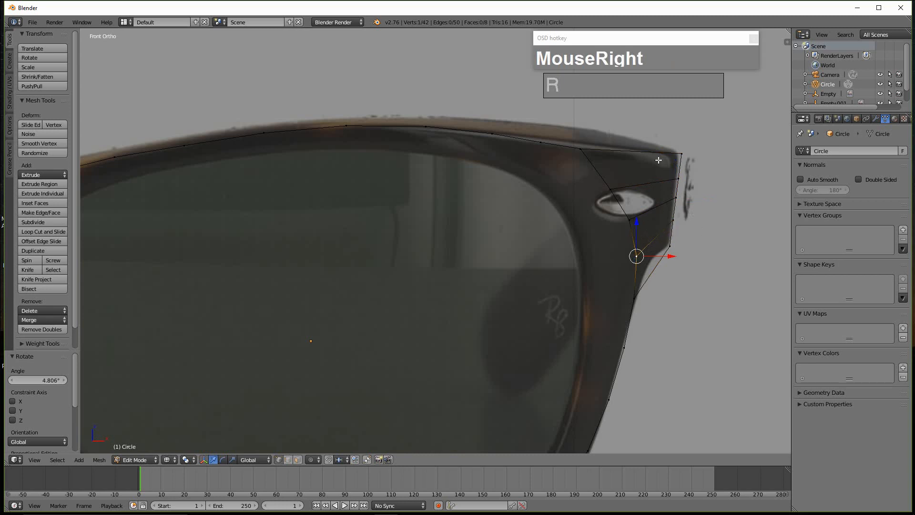
right_click(567, 153)
drag(579, 117, 579, 119)
right_click(542, 134)
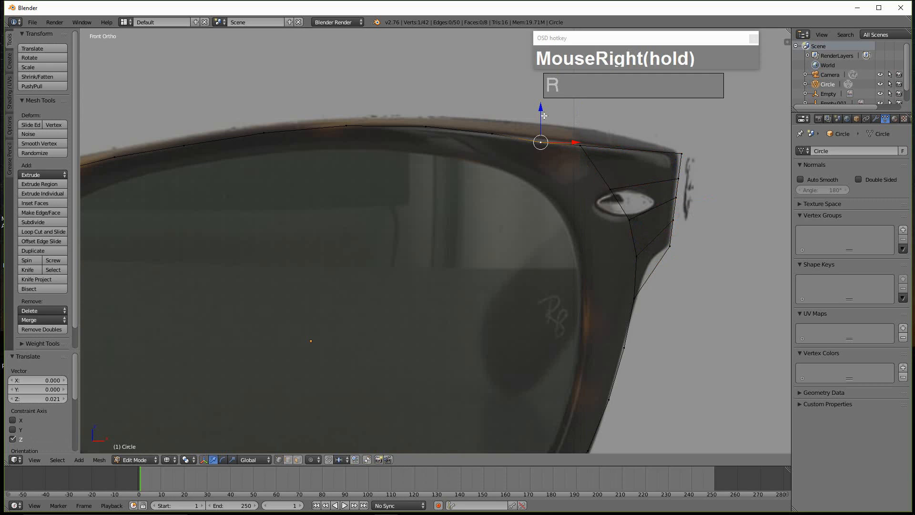
drag(537, 113, 541, 109)
scroll(572, 200, down, 2)
- Vertex-slide the three middle vertices of the end piece's inner edge outward, the lowest by a factor of about 0.09
right_click(584, 201)
scroll(579, 200, up, 2)
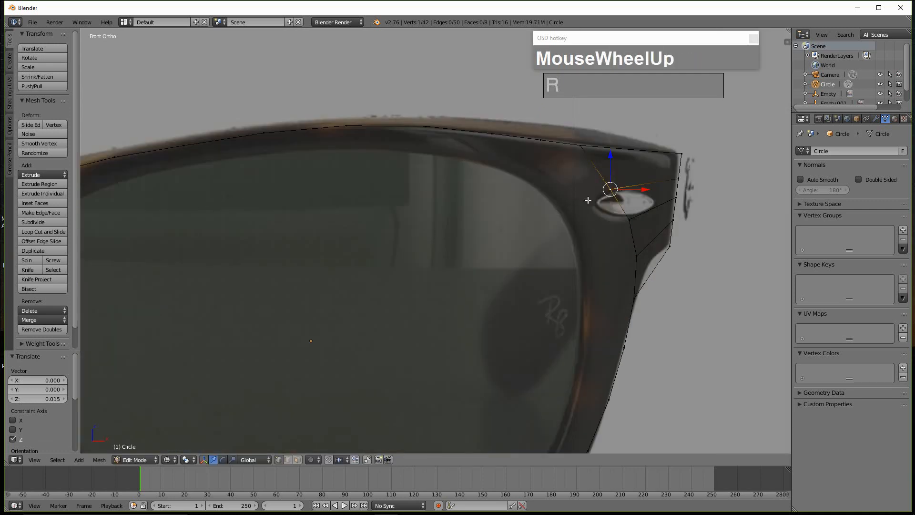
key(shift+v)
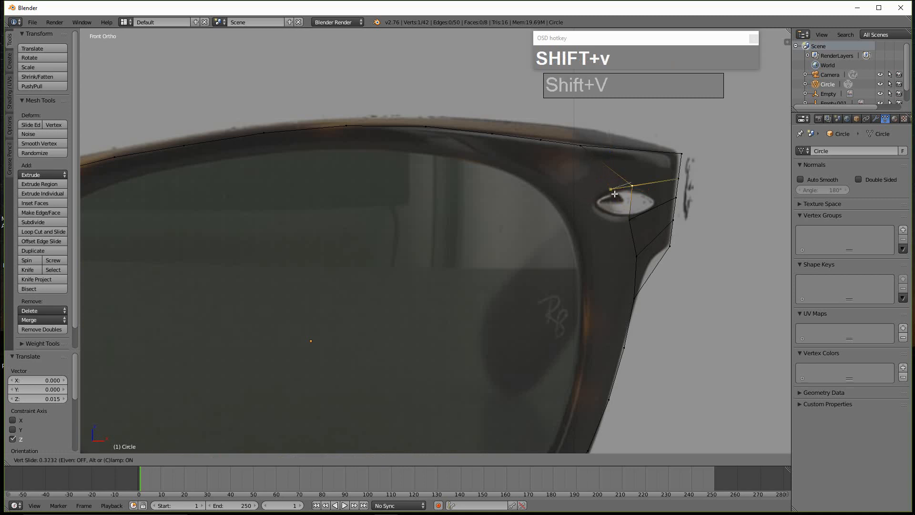
click(629, 219)
right_click(630, 219)
key(shift+v)
click(639, 222)
right_click(643, 245)
key(shift+v)
click(646, 245)
- Add a centred vertical loop cut through the end piece and raise its lowest vertex about 0.087 along Z
scroll(667, 262, up, 1)
shift+middle_drag(685, 273, 585, 287)
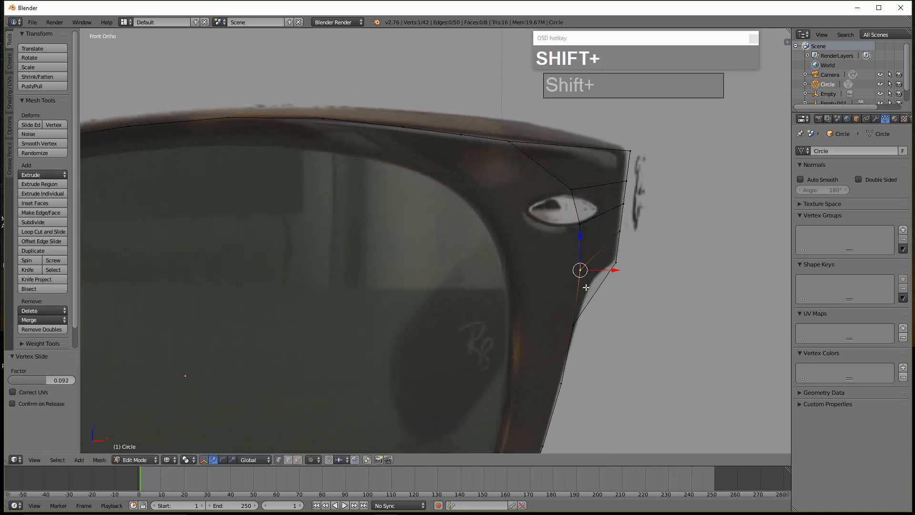
key(ctrl+r)
click(600, 279)
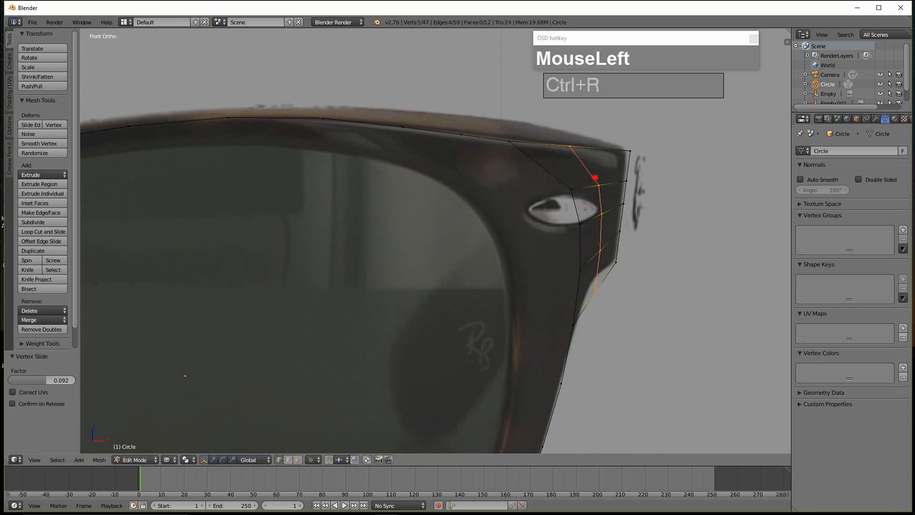
right_click(599, 279)
right_click(599, 291)
drag(596, 262, 597, 242)
scroll(604, 285, down, 1)
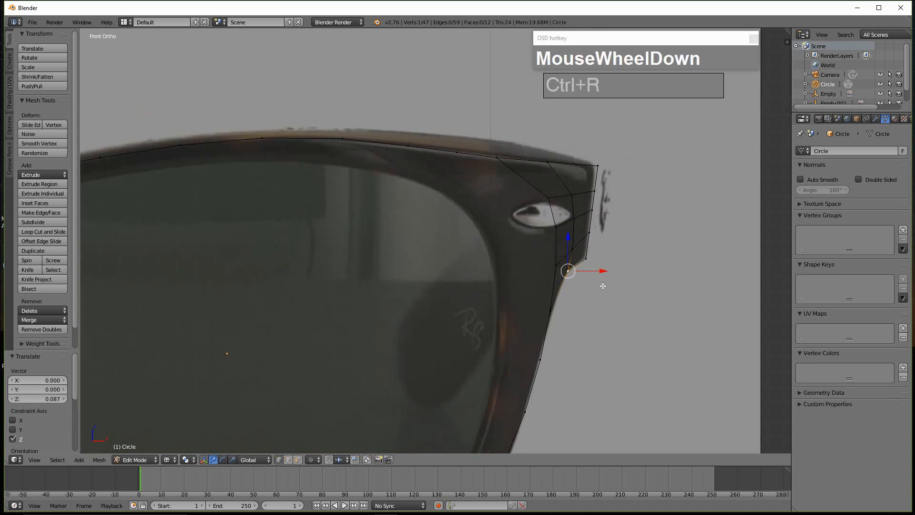
- Nudge the upper vertices of the end piece's outer edge along X onto the reference outline, the last by about 0.003
right_click(595, 166)
drag(618, 166, 610, 210)
right_click(596, 191)
right_click(596, 210)
- Add a centred vertical loop cut through the nose bridge faces
scroll(480, 230, down, 4)
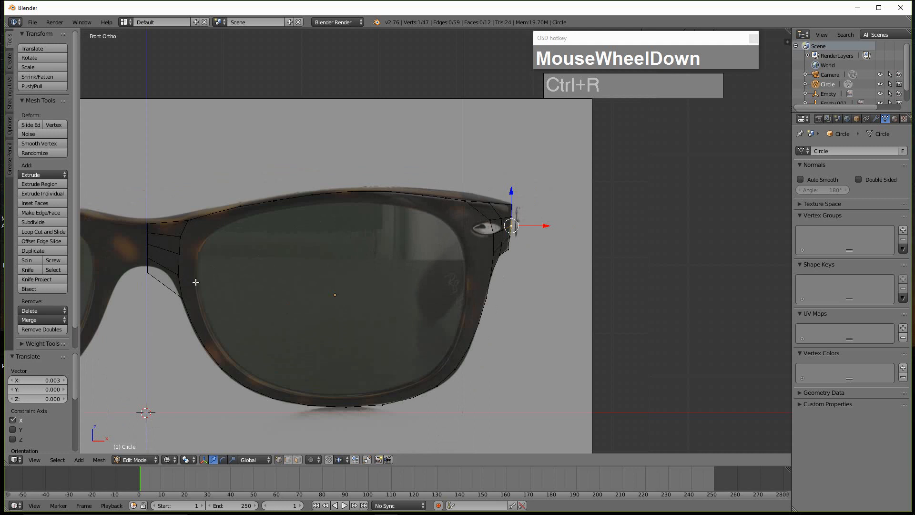
shift+middle_drag(198, 280, 353, 244)
scroll(314, 216, up, 3)
shift+middle_drag(314, 214, 460, 243)
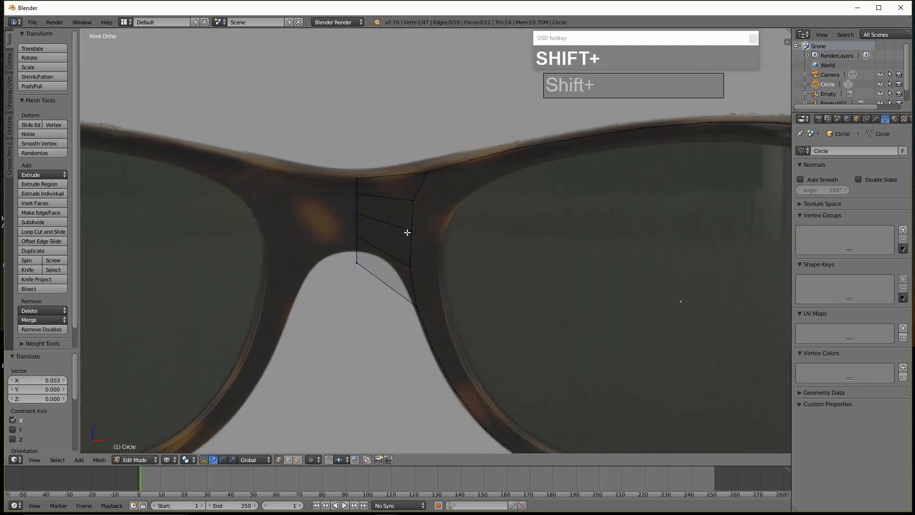
key(ctrl+r)
click(390, 215)
right_click(390, 215)
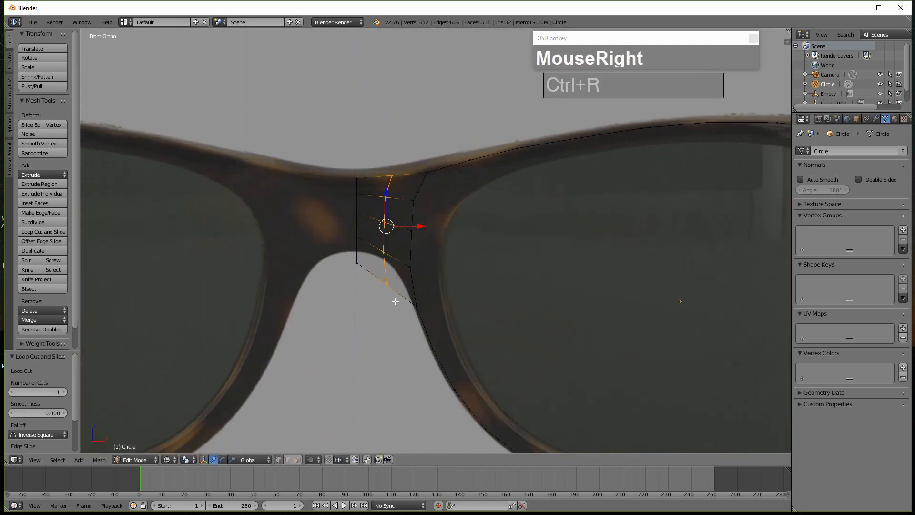
- Raise the lowest vertices of the bridge's loop cut and centre edge along Z onto the reference's lower bridge edge
right_click(384, 275)
drag(386, 252, 359, 217)
right_click(357, 262)
- Vertex-slide three vertices of the bridge's loop cut: the second-lowest by about 0.22, the top by 0.18 and the bottom by 0.27
right_click(384, 244)
key(shift+v)
click(392, 187)
right_click(392, 184)
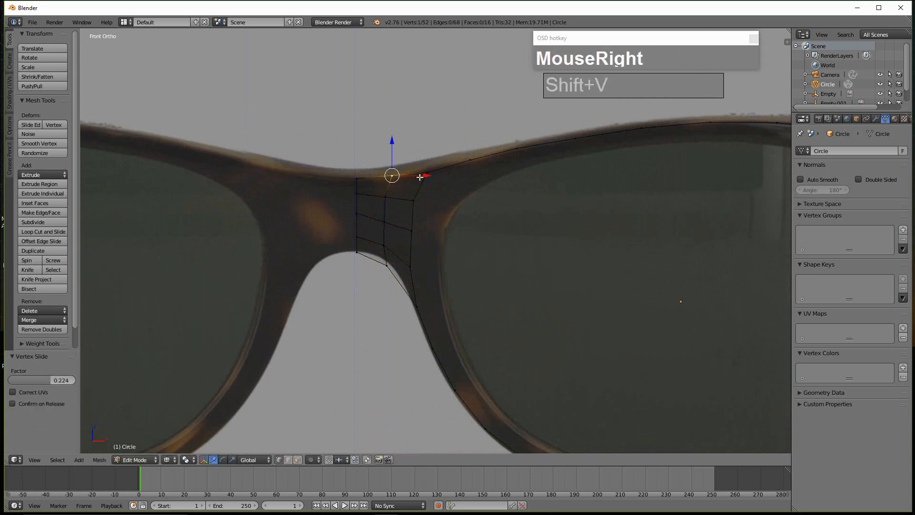
key(shift+v)
click(386, 180)
right_click(384, 258)
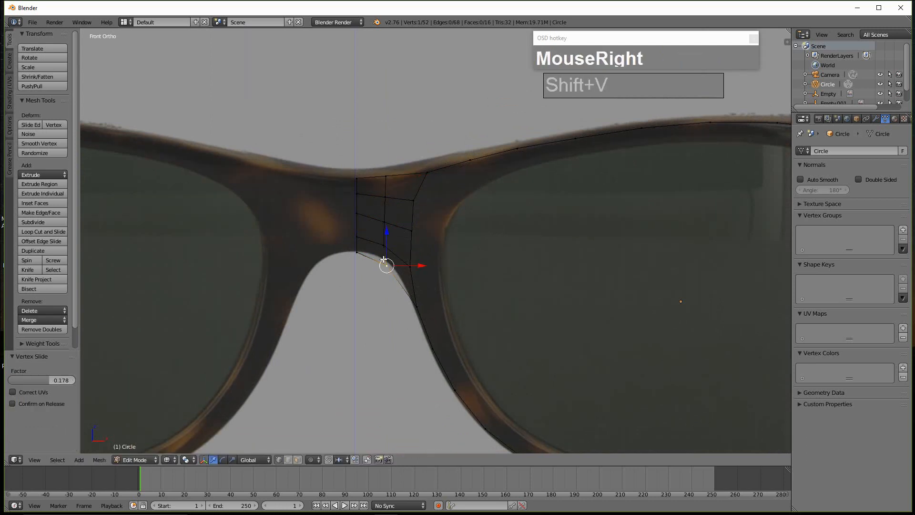
key(shift+v)
click(383, 253)
- Return to solid shading and select the complete lens outline loop, including the vertices along the bridge and end piece
scroll(383, 251, down, 4)
shift+middle_drag(489, 190, 418, 194)
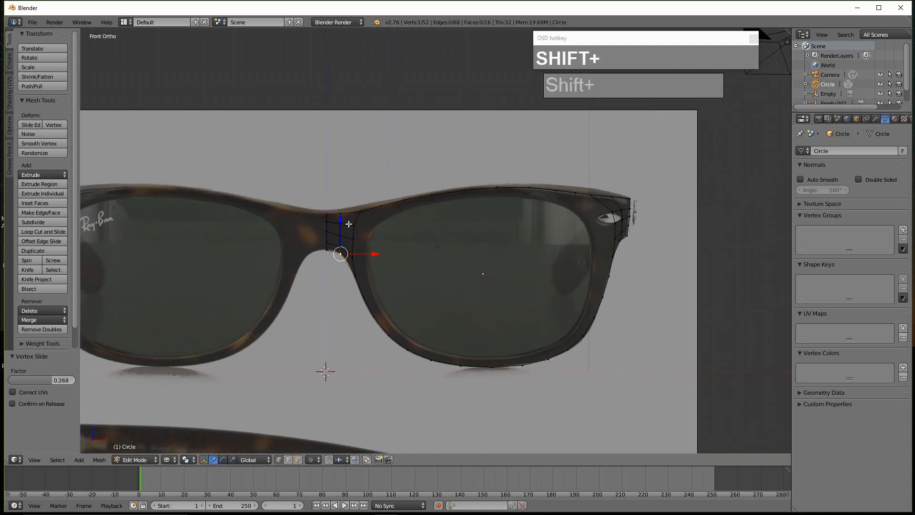
scroll(352, 219, up, 3)
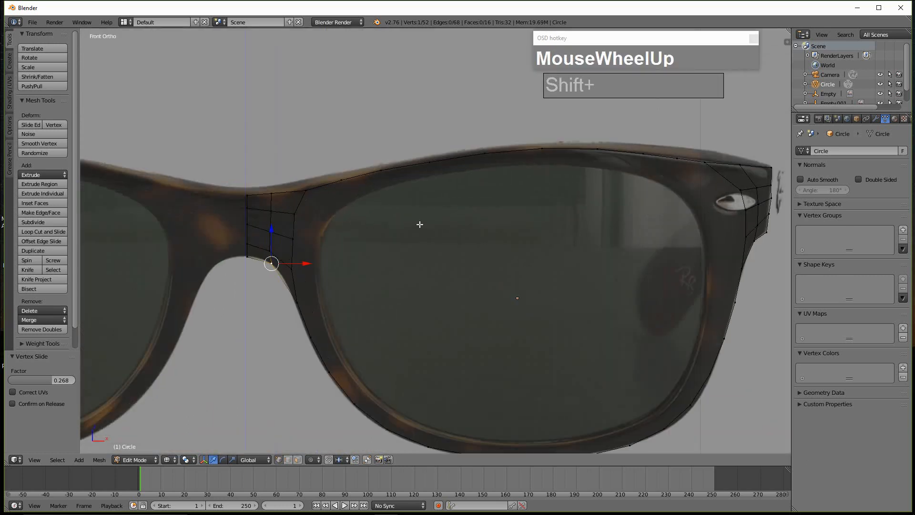
scroll(420, 224, down, 1)
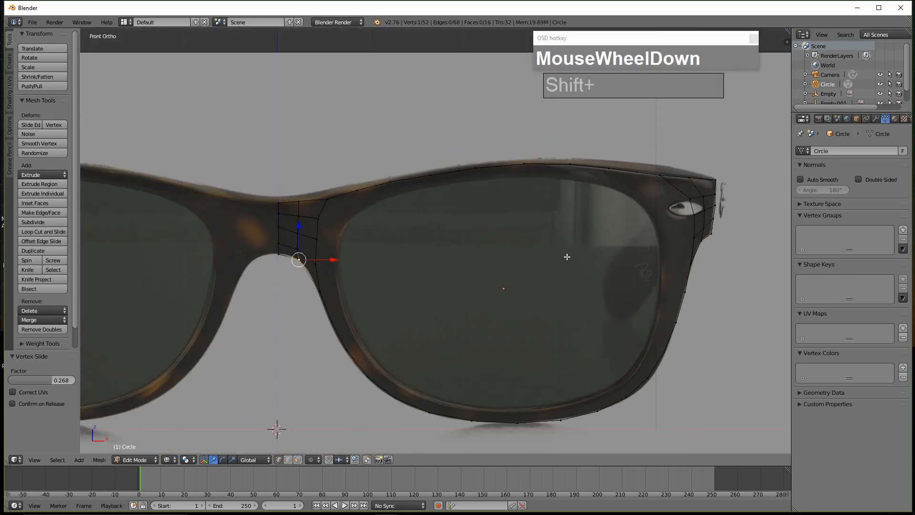
key(z)
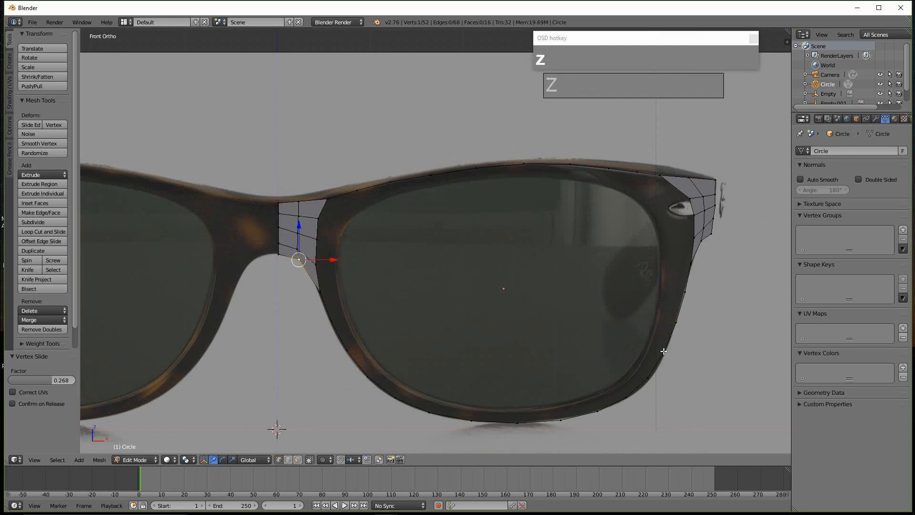
alt+right_click(670, 337)
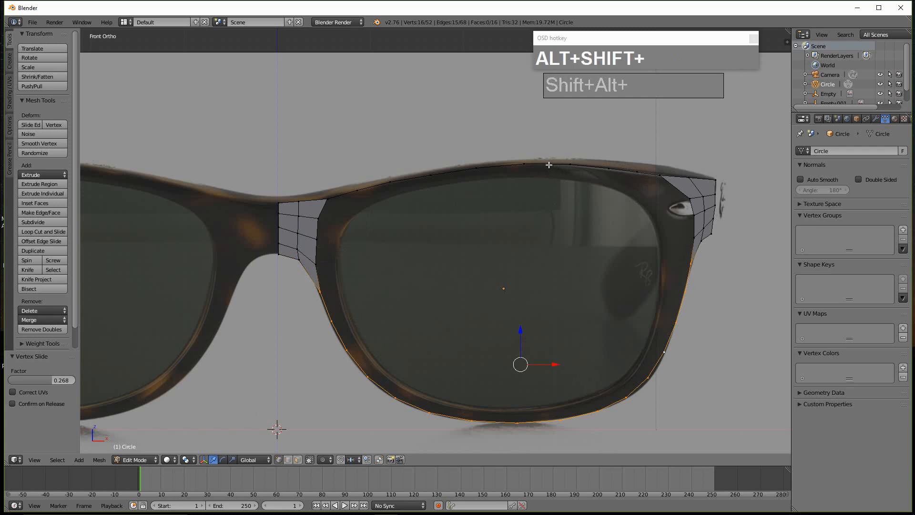
alt+shift+right_click(546, 166)
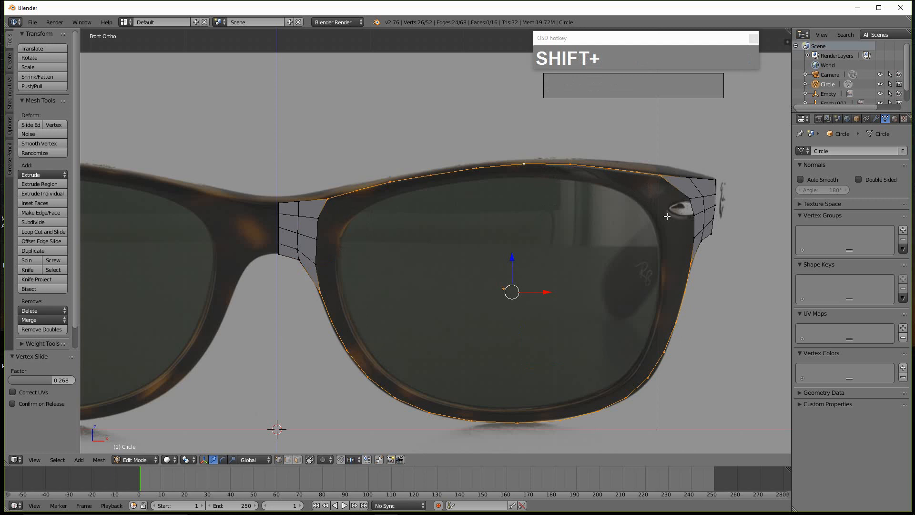
key(c)
mouse_move(674, 207)
mouse_down()
mouse_move(680, 235)
mouse_move(429, 245)
mouse_move(324, 221)
mouse_move(323, 262)
mouse_up()
right_click(355, 293)
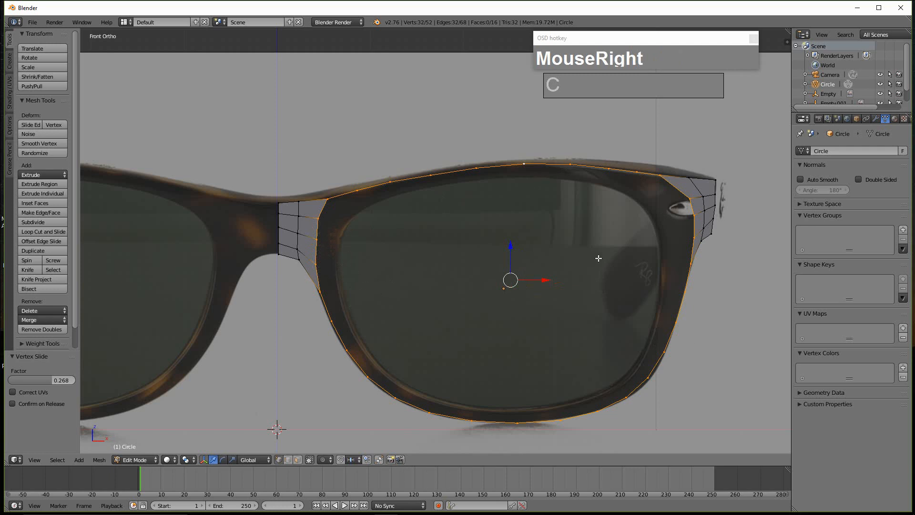
- Extrude the lens outline loop in place and scale it to 0.9 to form the rim's inner edge
key(e)
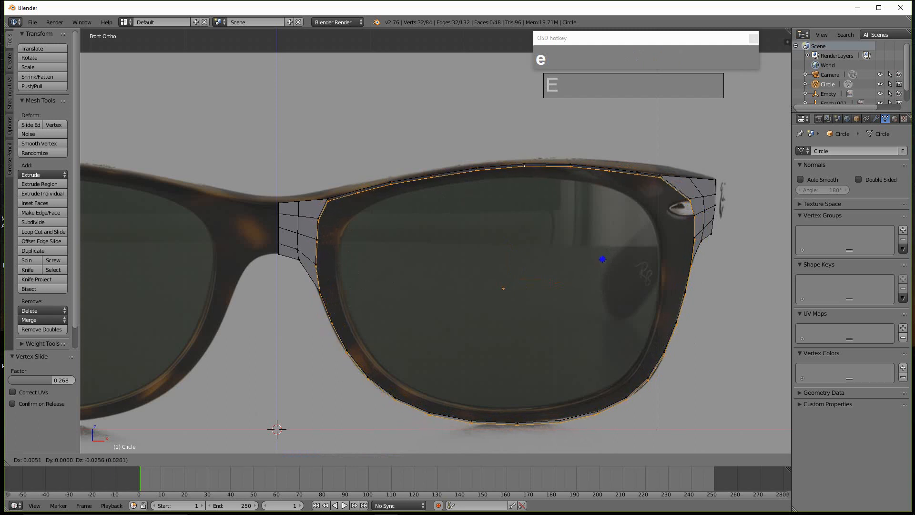
right_click(620, 261)
key(s)
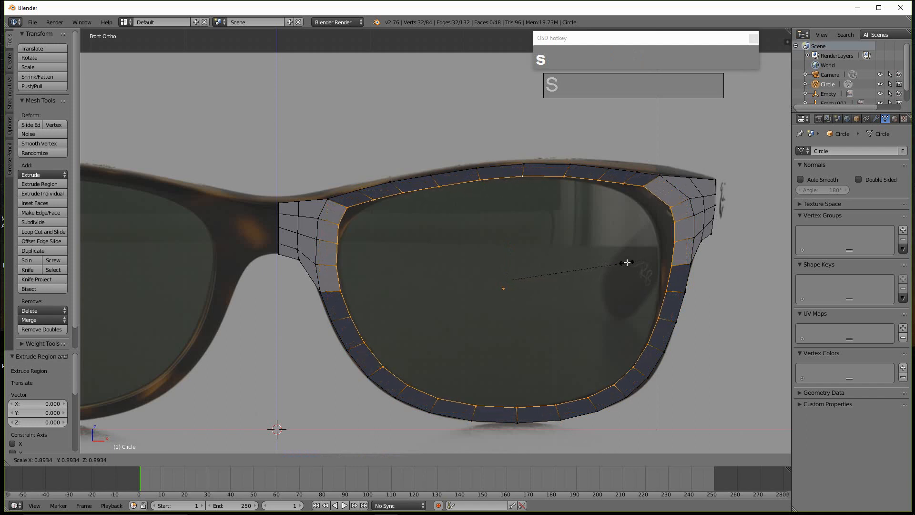
click(628, 263)
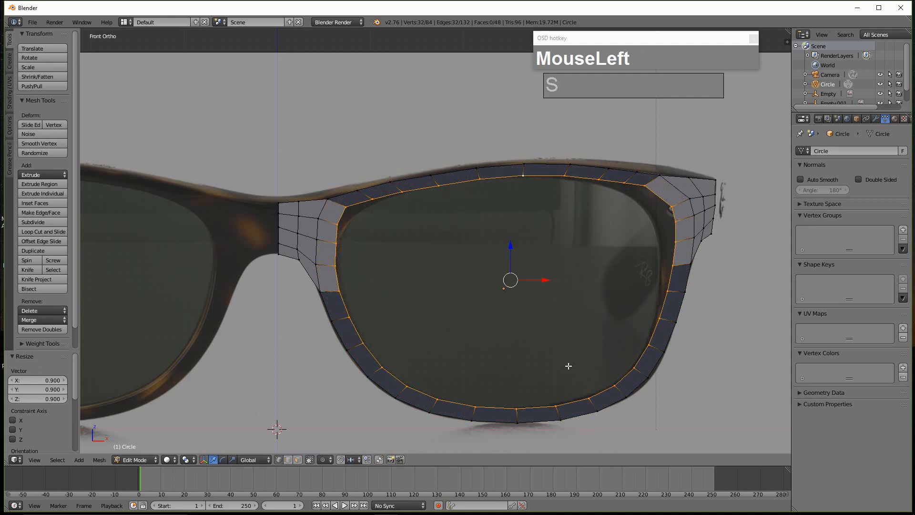
- Select the whole frame mesh and recalculate its normals to make them consistent
key(a)
key(a)
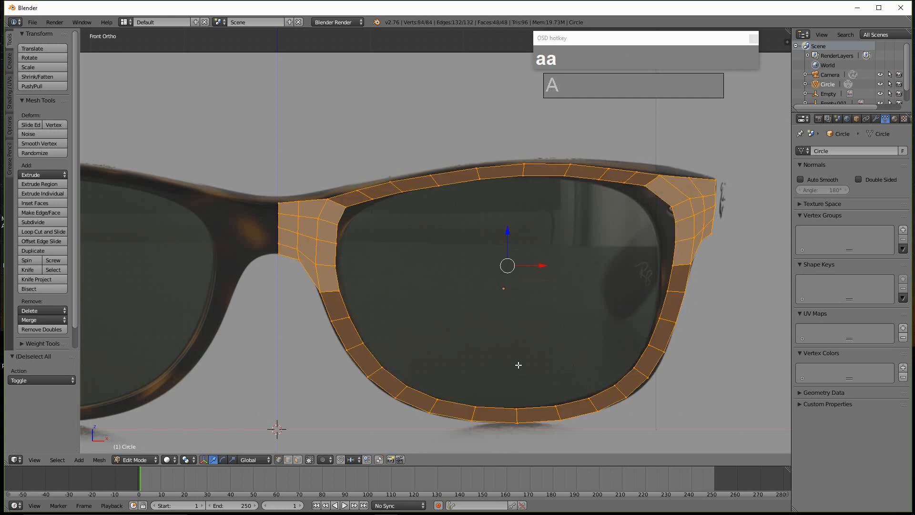
key(ctrl+n)
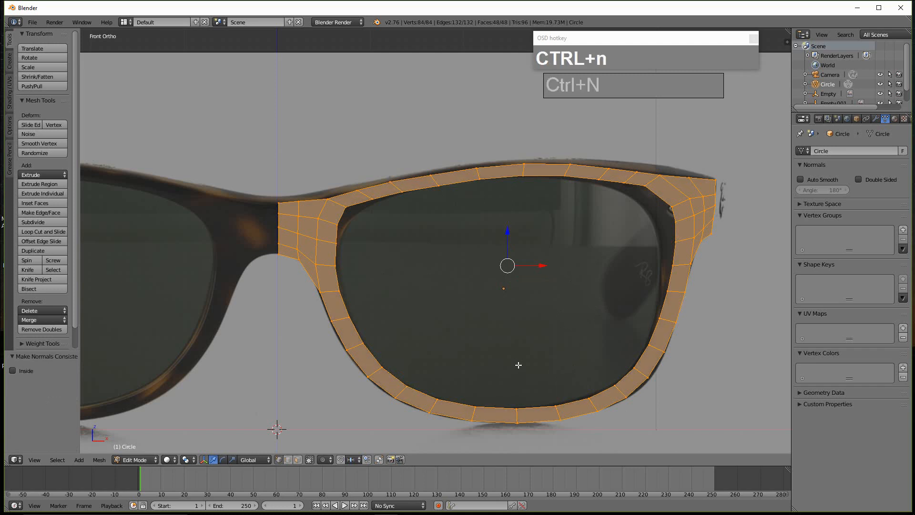
- Switch to wireframe shading and move three inner rim vertices at the upper bridge-side corner onto the reference lens edge
scroll(530, 332, up, 1)
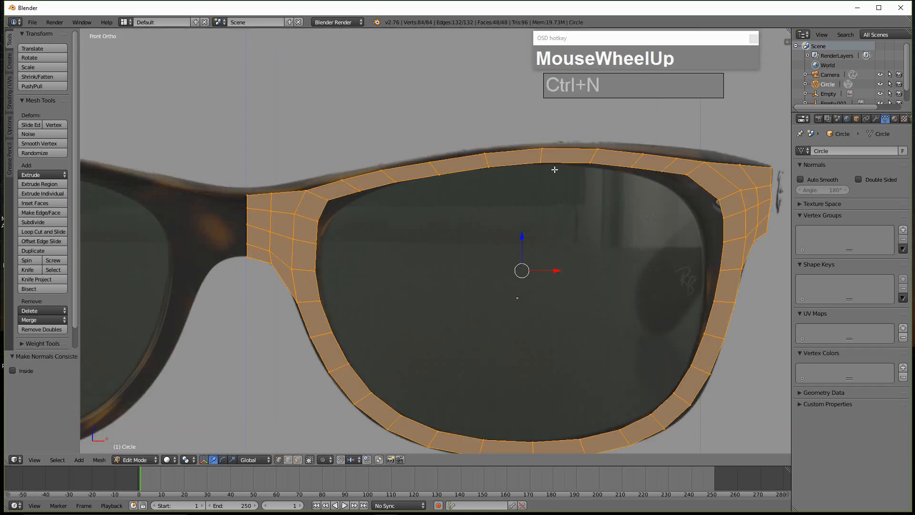
right_click(332, 219)
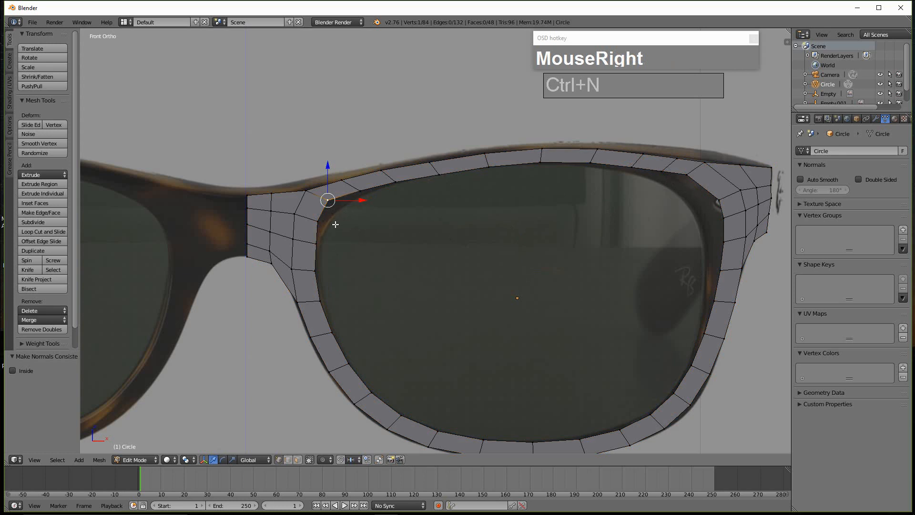
key(z)
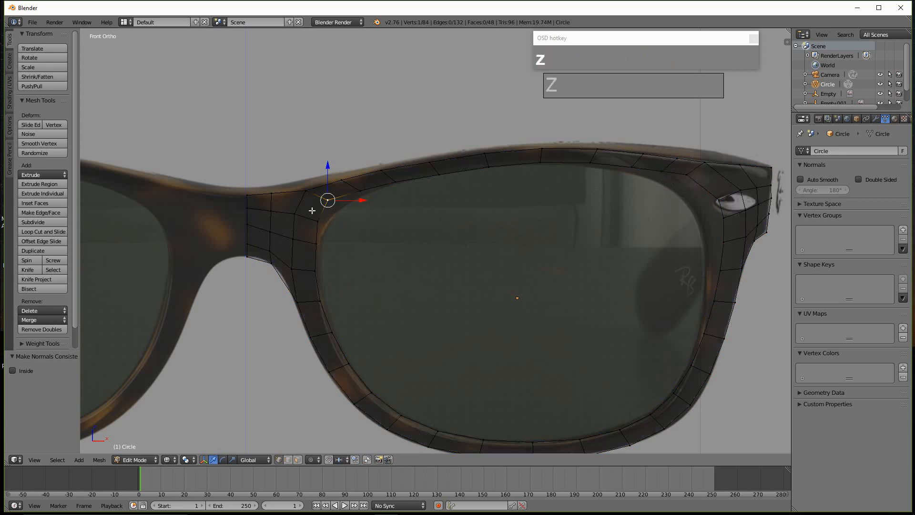
key(g)
click(336, 219)
right_click(318, 224)
key(g)
click(322, 228)
right_click(327, 250)
key(g)
click(329, 250)
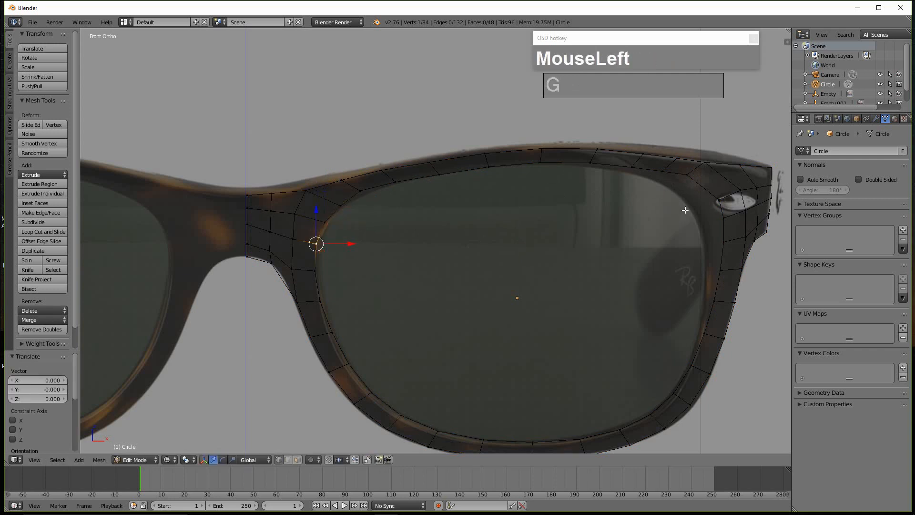
- Move three inner rim vertices around the upper outer corner, below the end piece, onto the reference lens edge
right_click(687, 176)
key(g)
click(682, 190)
right_click(715, 203)
key(g)
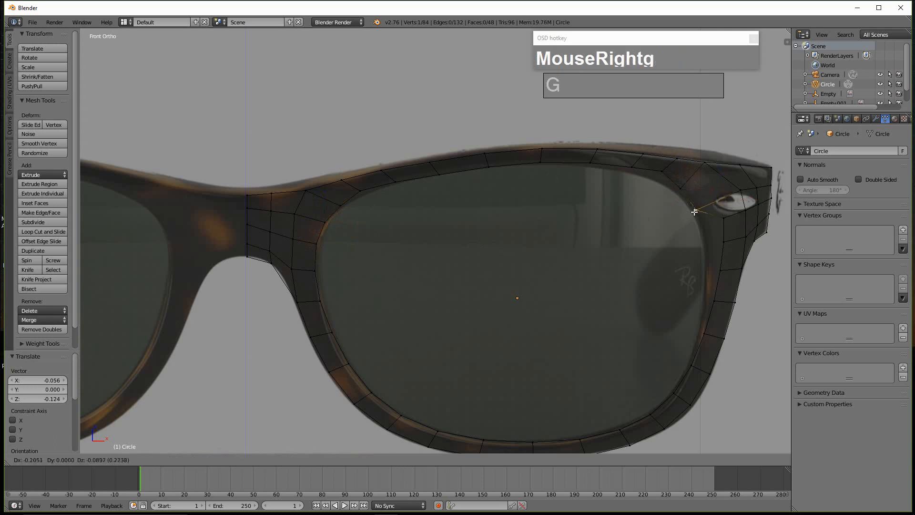
click(701, 212)
right_click(724, 216)
key(g)
click(703, 228)
- Move three inner rim vertices down the outer side of the lens to follow the reference, shifting the lowest about -0.051 in X
right_click(710, 243)
key(g)
click(709, 245)
right_click(721, 272)
key(g)
click(710, 269)
right_click(709, 303)
key(g)
click(709, 301)
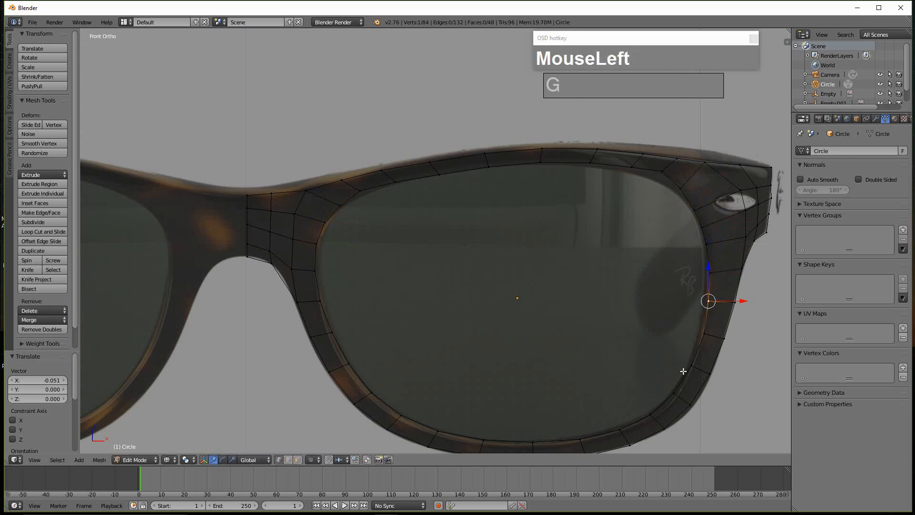
- Shift the inner top vertex near the bridge about 0.034 in X and -0.026 in Z, and the outer one above about 0.038 in X
right_click(366, 196)
key(g)
click(370, 196)
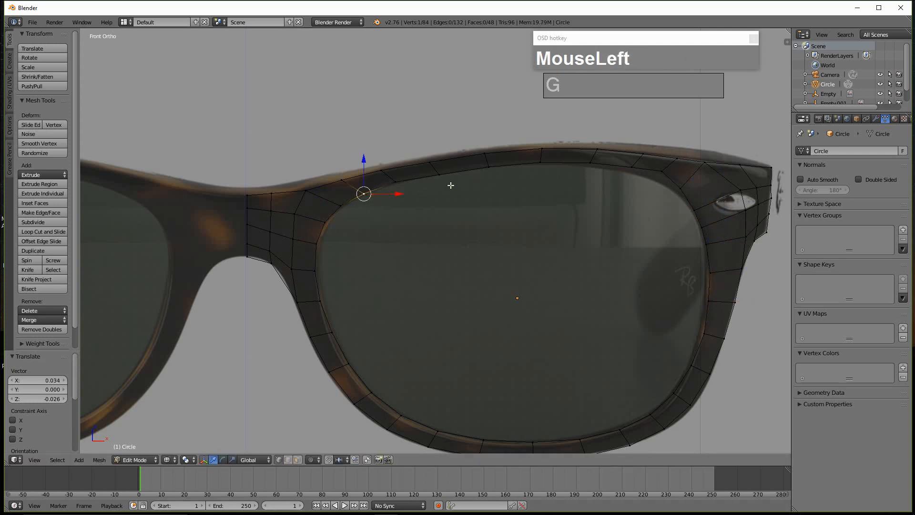
right_click(384, 167)
key(g)
click(386, 168)
scroll(276, 429, down, 1)
scroll(567, 194, up, 1)
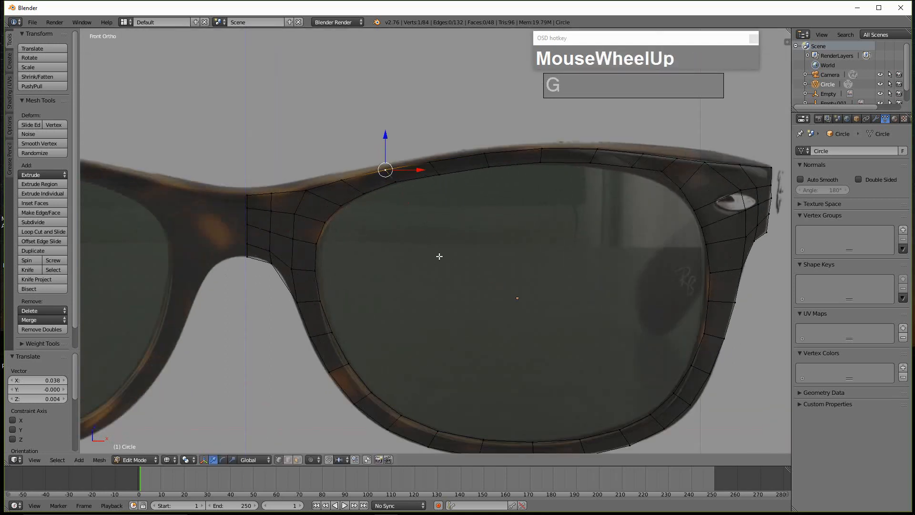
right_click(333, 374)
scroll(402, 347, down, 3)
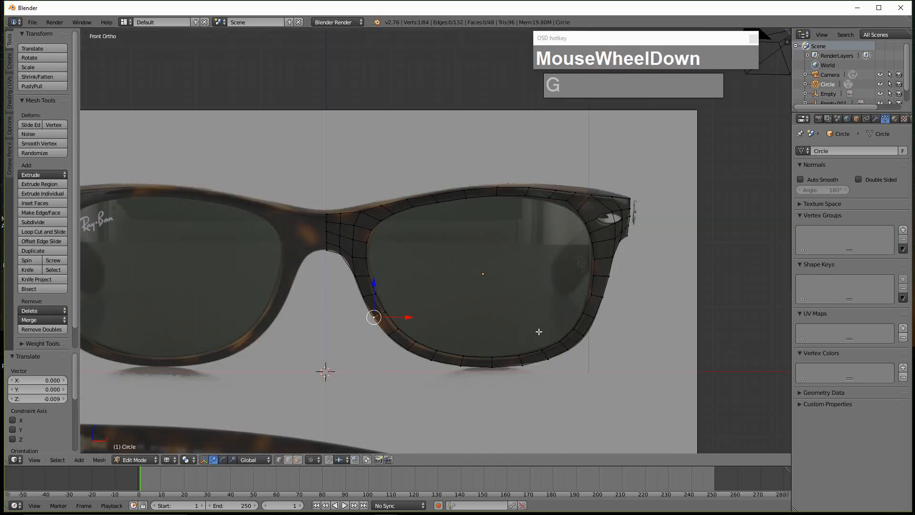
scroll(564, 250, up, 3)
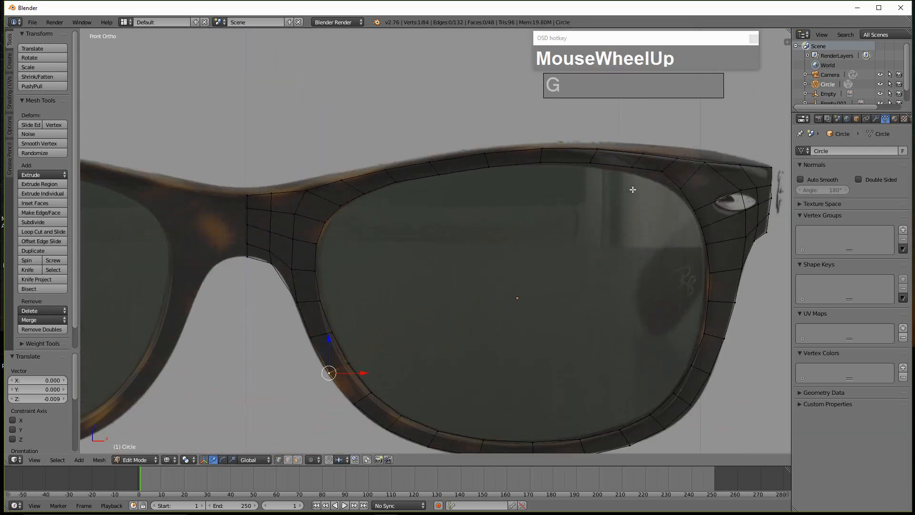
- Reposition four inner rim vertices from the upper outer corner along the top edge to match the reference lens outline
right_click(664, 178)
key(g)
click(664, 184)
right_click(684, 190)
key(g)
click(682, 190)
right_click(631, 177)
key(g)
click(631, 173)
right_click(589, 164)
key(g)
click(590, 165)
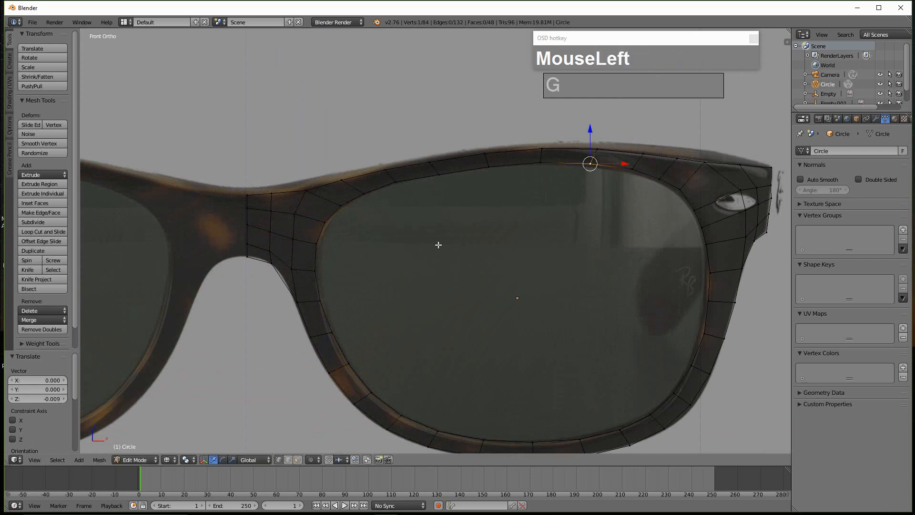
- Nudge the inner rim vertex beside the nose bridge 0.010 along X
scroll(433, 242, down, 1)
scroll(435, 241, down, 1)
shift+middle_drag(436, 241, 501, 231)
scroll(513, 253, up, 1)
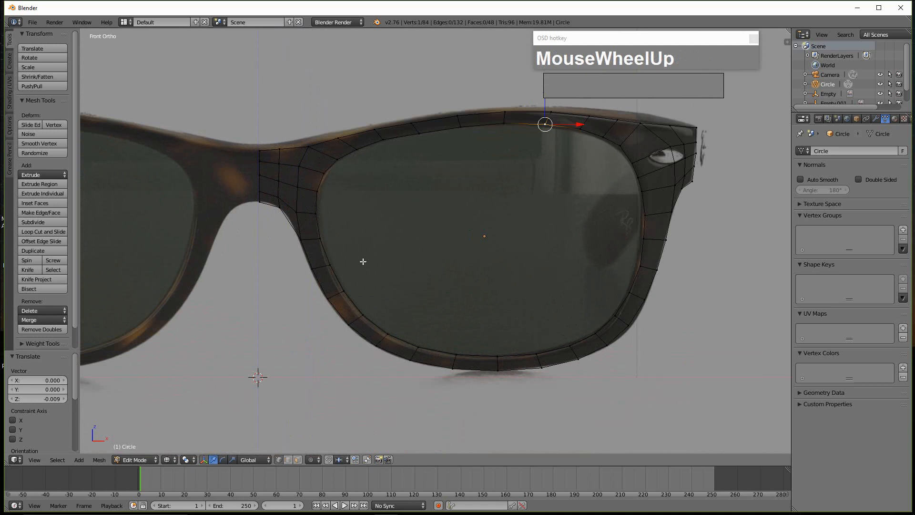
right_click(317, 192)
drag(344, 191, 345, 192)
right_click(328, 215)
- Select the rim's inner edge loop, extrude it in place and scale it to 0.1 towards the lens centre
scroll(330, 262, down, 8)
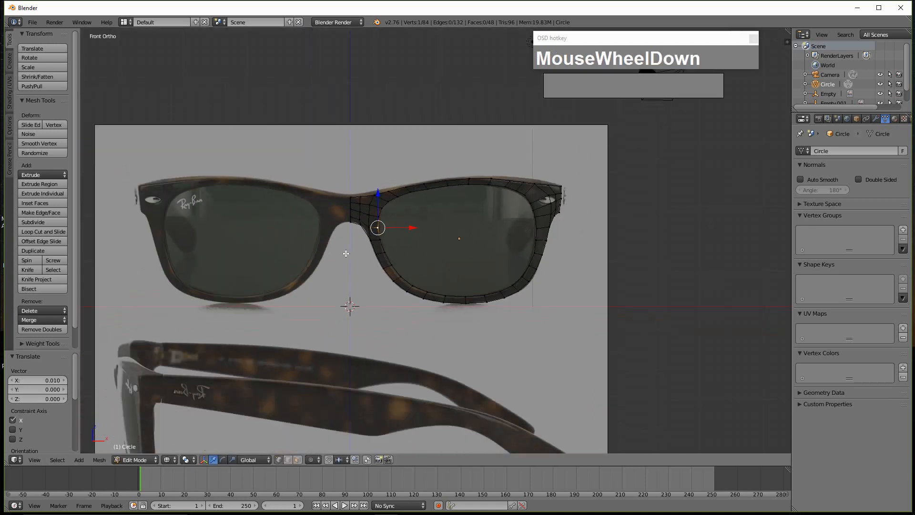
scroll(403, 288, up, 3)
shift+middle_drag(375, 276, 506, 185)
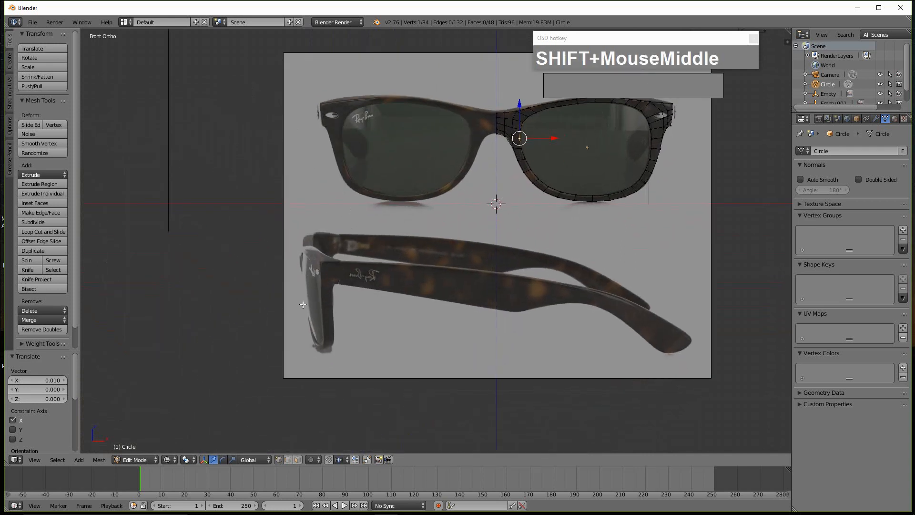
scroll(524, 271, down, 2)
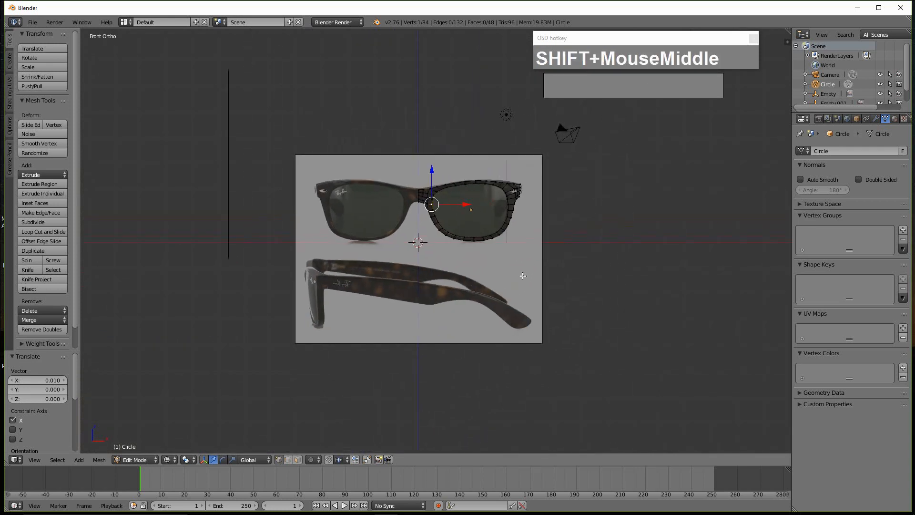
scroll(564, 217, up, 4)
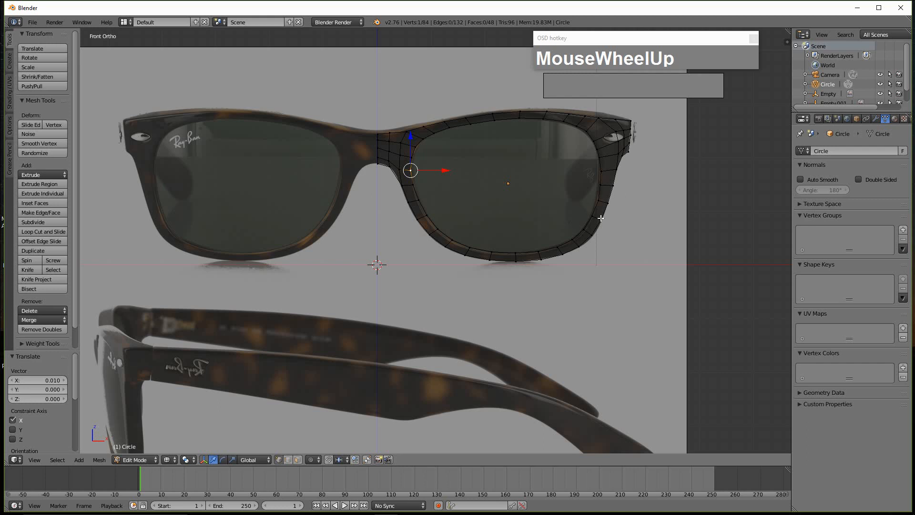
alt+right_click(596, 208)
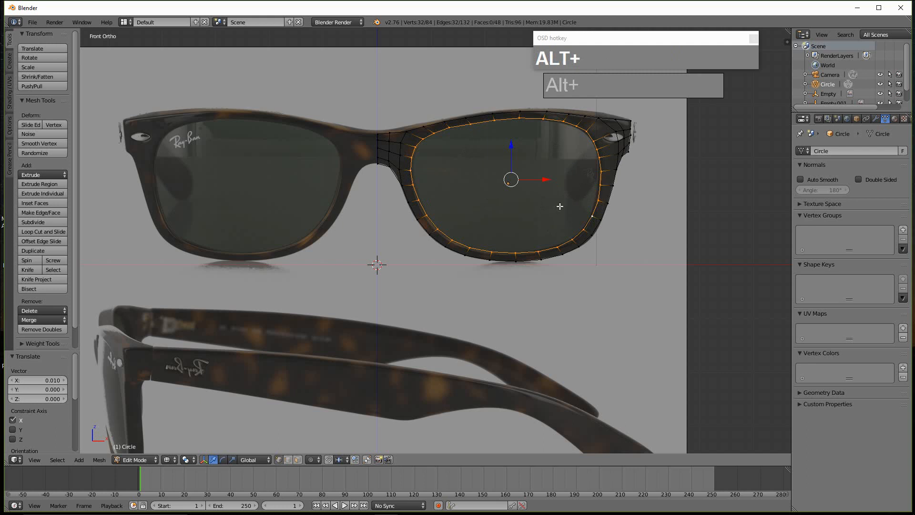
key(e)
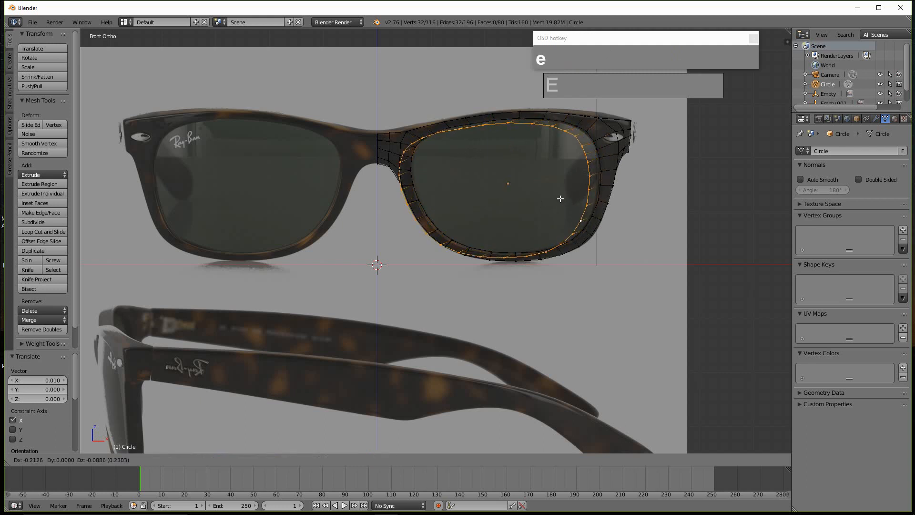
right_click(564, 199)
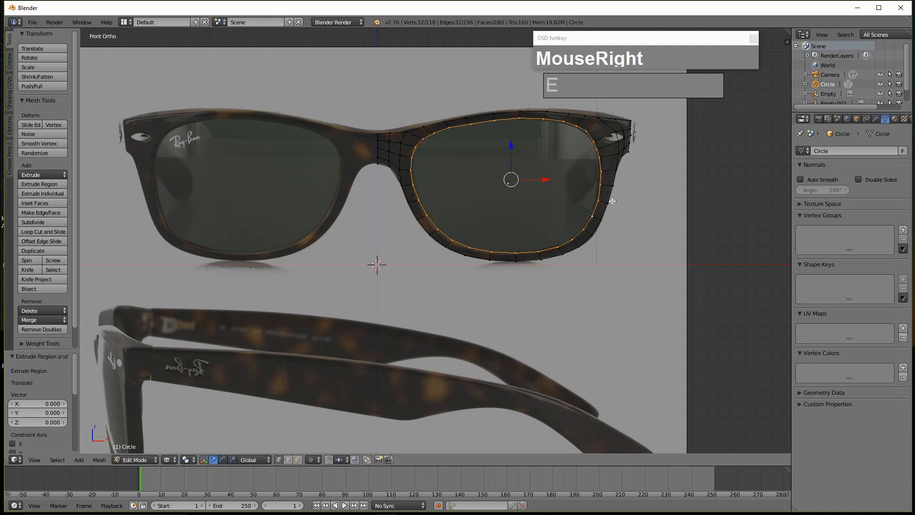
key(s)
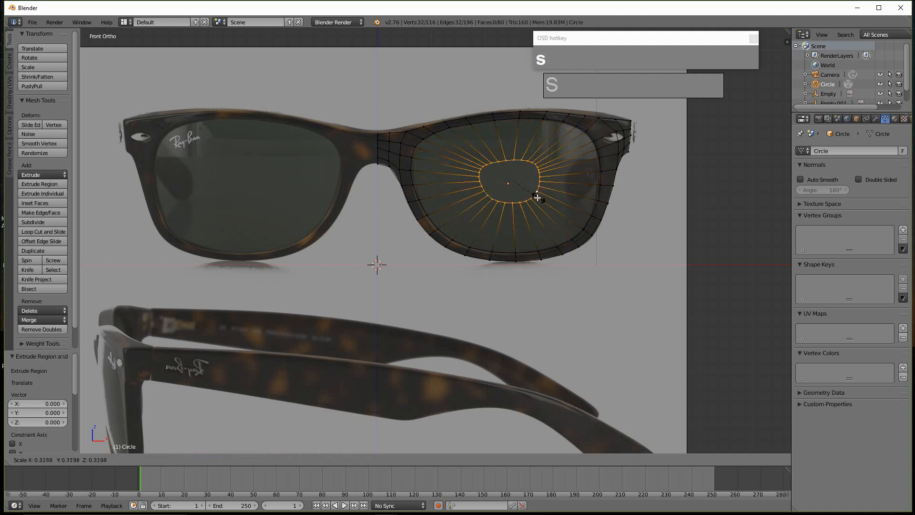
click(509, 190)
- Scale the extruded loop at the lens centre by a further 0.3
scroll(524, 190, up, 3)
scroll(545, 192, down, 2)
shift+middle_drag(553, 190, 506, 261)
scroll(548, 214, up, 3)
scroll(552, 211, up, 1)
scroll(518, 240, down, 3)
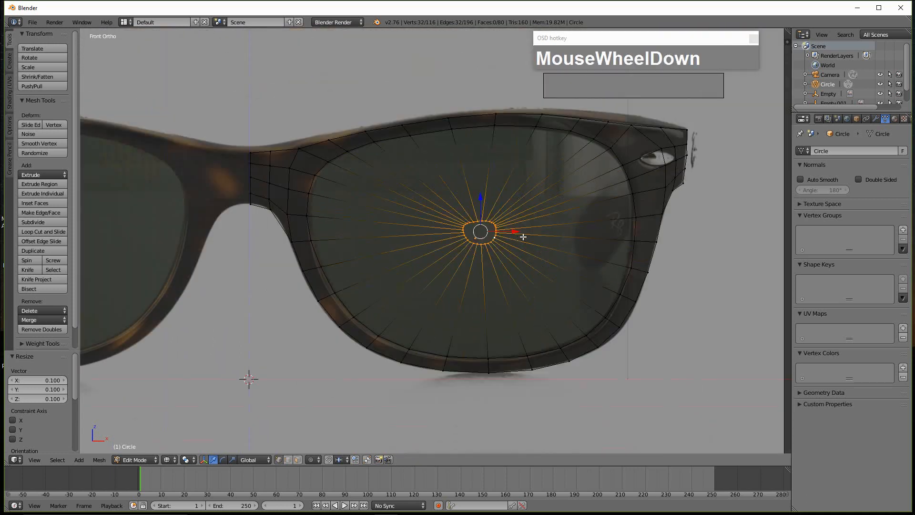
scroll(525, 238, up, 2)
key(s)
click(524, 236)
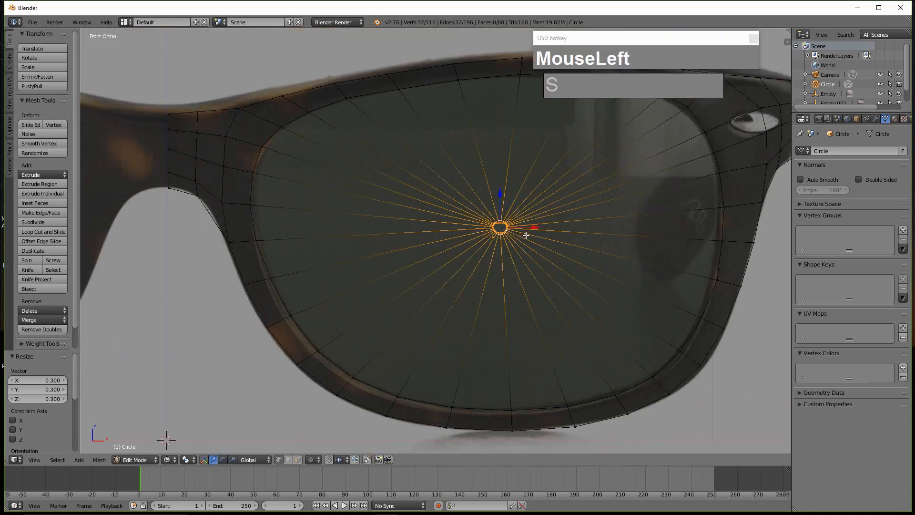
- Fill the tiny loop at the lens centre with a face
scroll(548, 237, up, 5)
shift+middle_drag(617, 235, 522, 267)
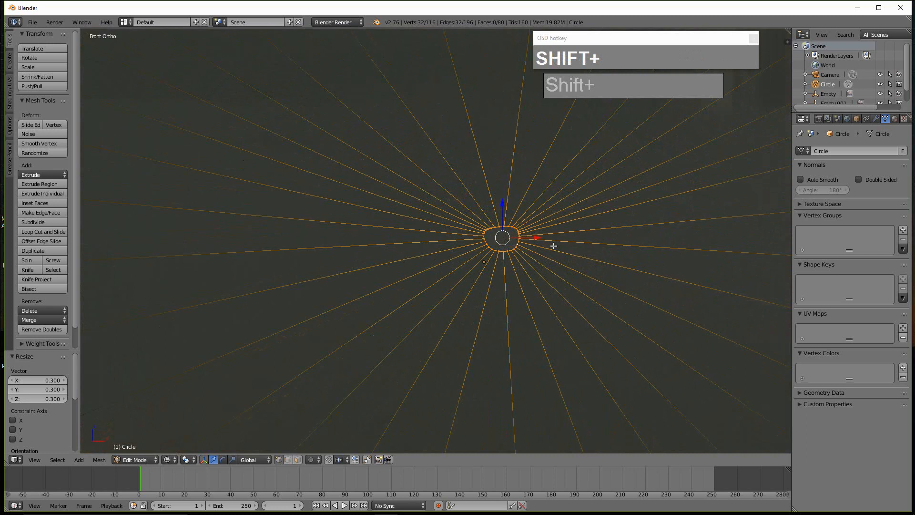
key(f)
scroll(552, 239, down, 4)
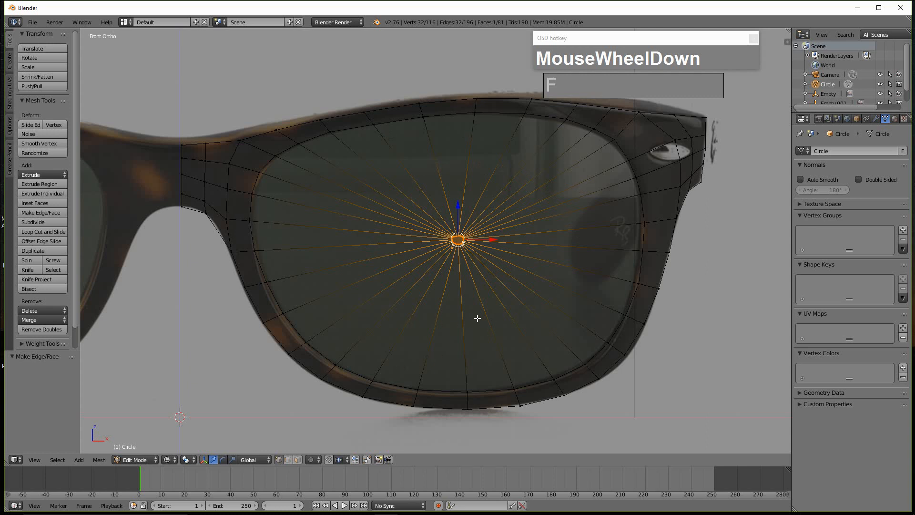
- Add 21 loop cuts around the lens faces and slide them outward to the rim's inner edge
key(ctrl+r)
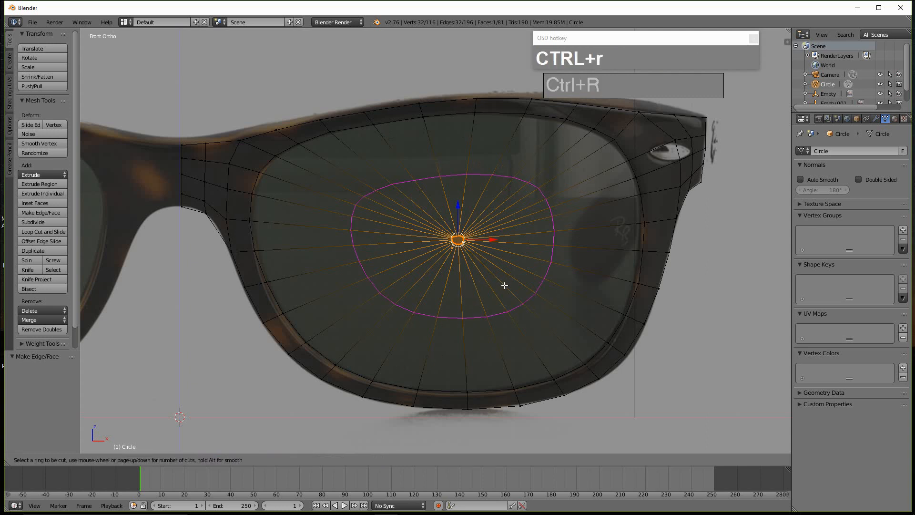
scroll(505, 285, up, 11)
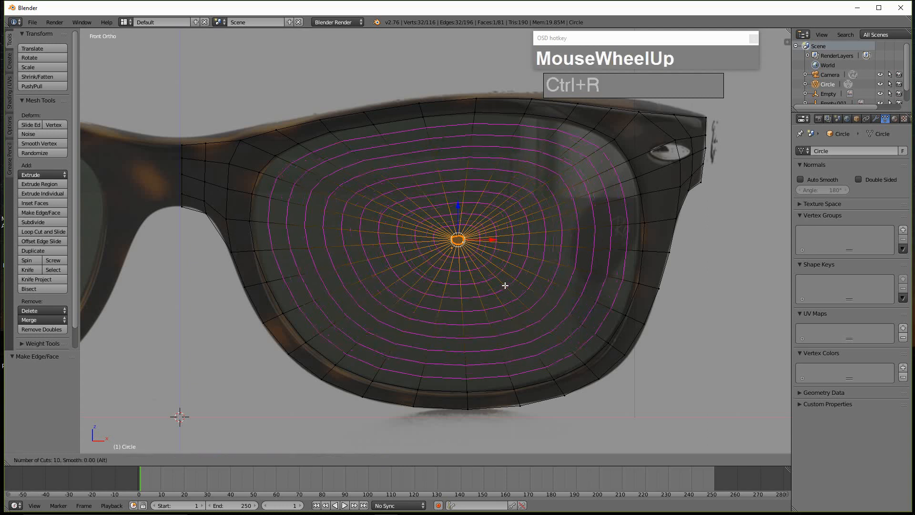
scroll(505, 285, up, 12)
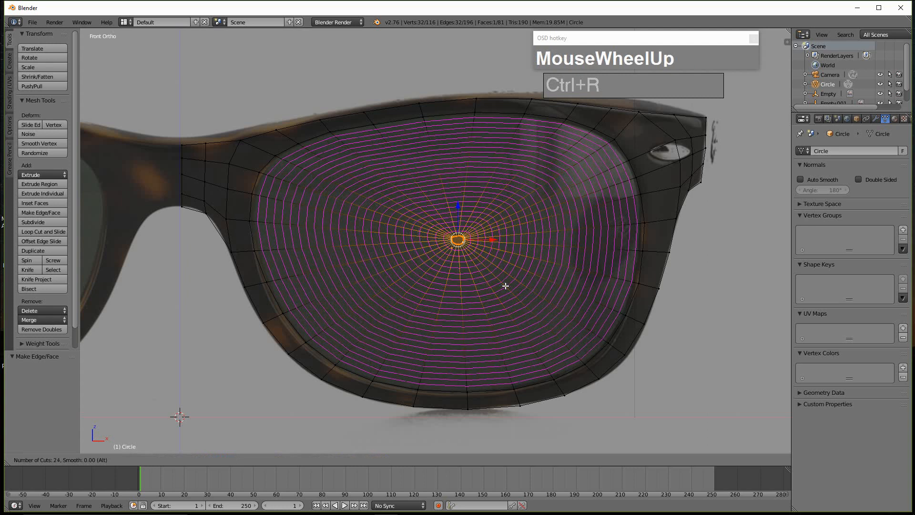
scroll(505, 286, down, 7)
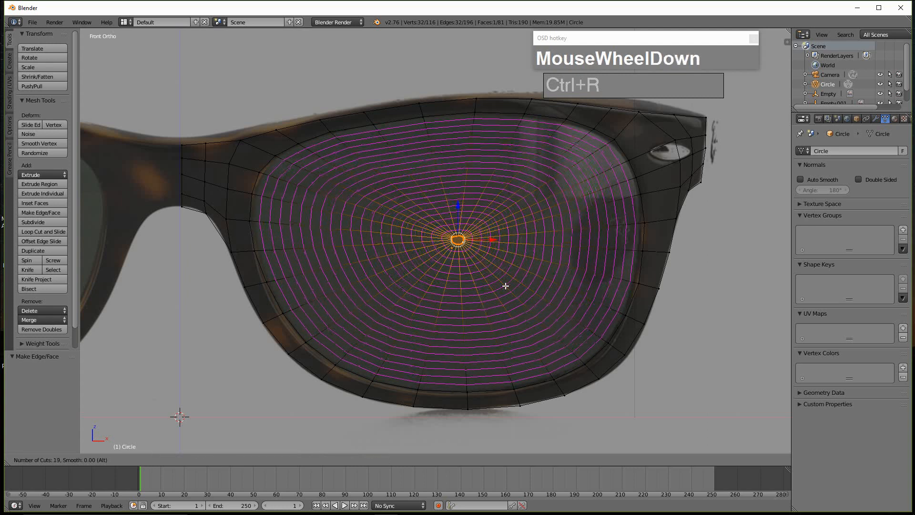
scroll(505, 286, up, 6)
scroll(505, 286, down, 2)
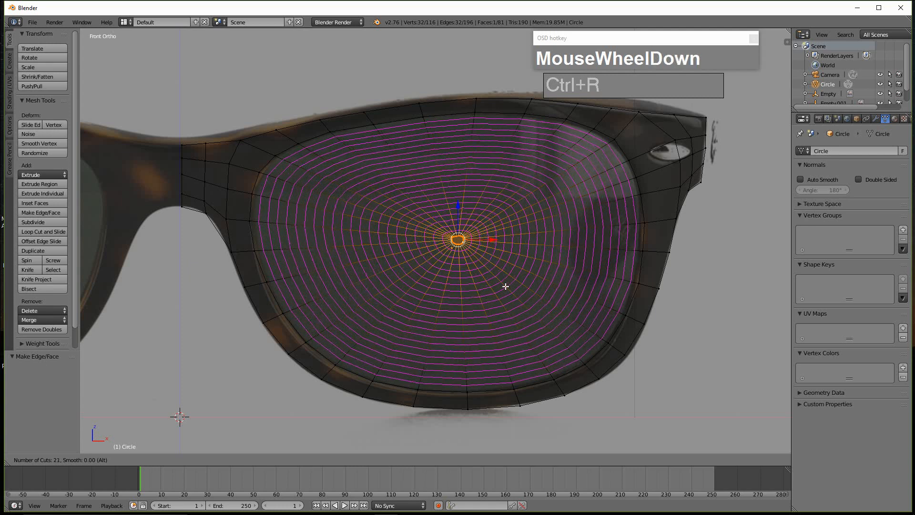
click(505, 286)
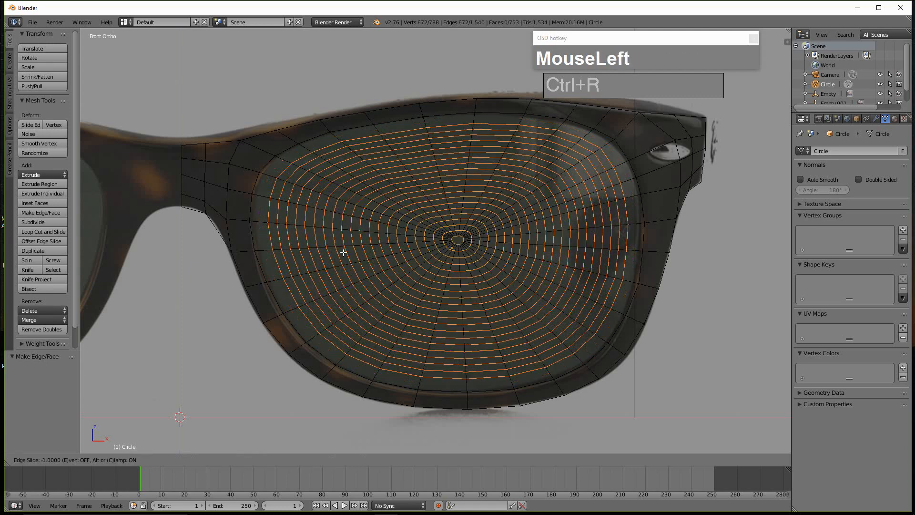
click(550, 318)
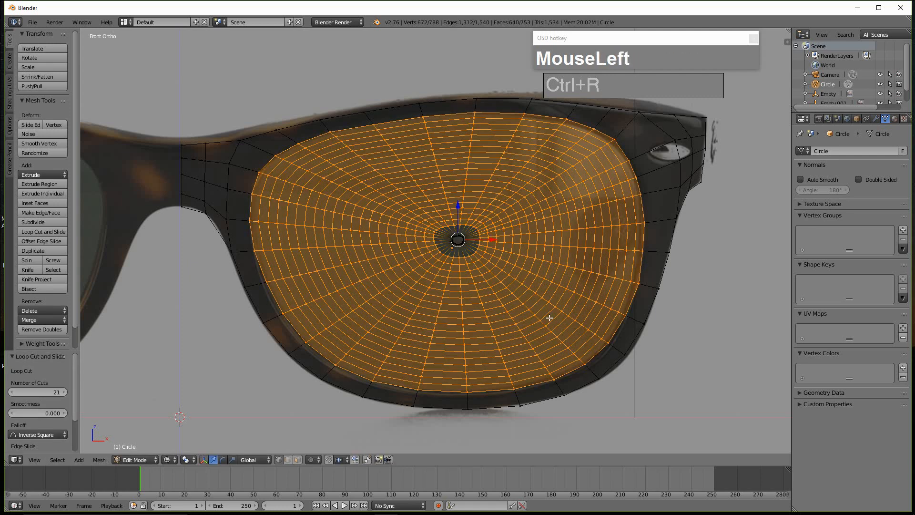
right_click(550, 318)
- Examine the lens mesh from an angle and in front view, including the rings around its centre
scroll(392, 161, down, 5)
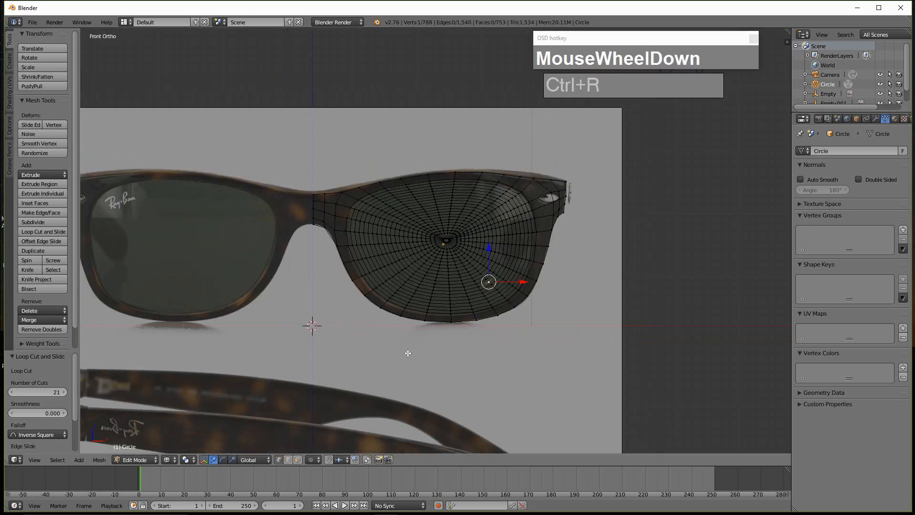
scroll(357, 370, down, 2)
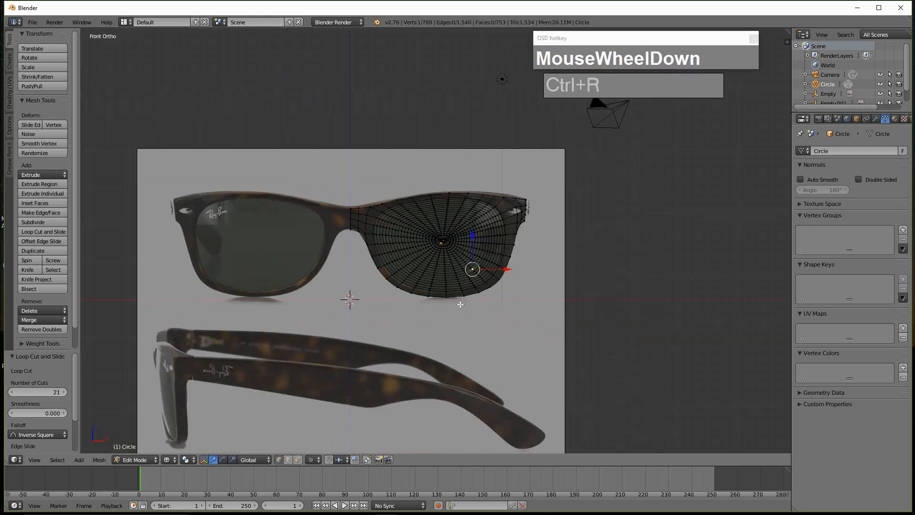
middle_drag(460, 305, 419, 258)
scroll(409, 364, up, 2)
scroll(452, 271, down, 1)
scroll(451, 279, up, 7)
scroll(419, 258, down, 1)
middle_drag(464, 281, 427, 309)
scroll(470, 270, down, 3)
scroll(465, 279, up, 1)
key(KP_1)
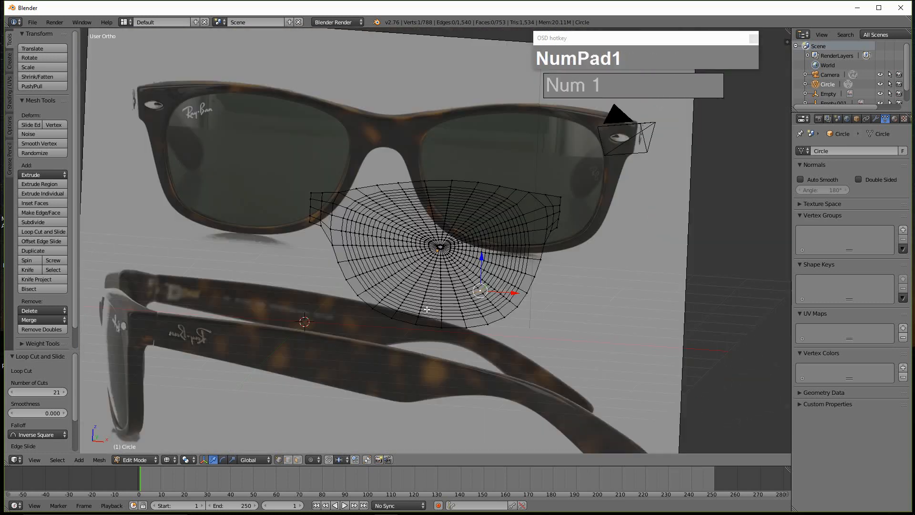
scroll(492, 332, up, 5)
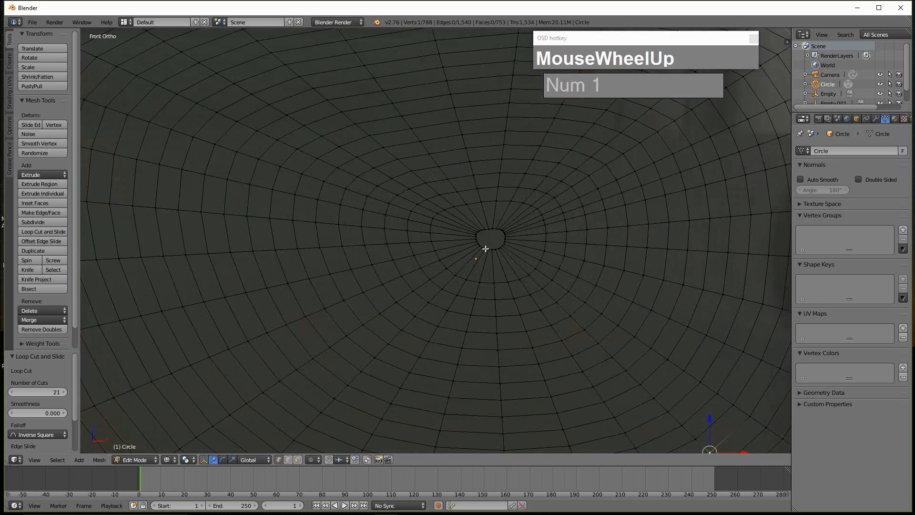
- Switch the mesh to face selection and select the small face at the lens centre
key(ctrl+Tab)
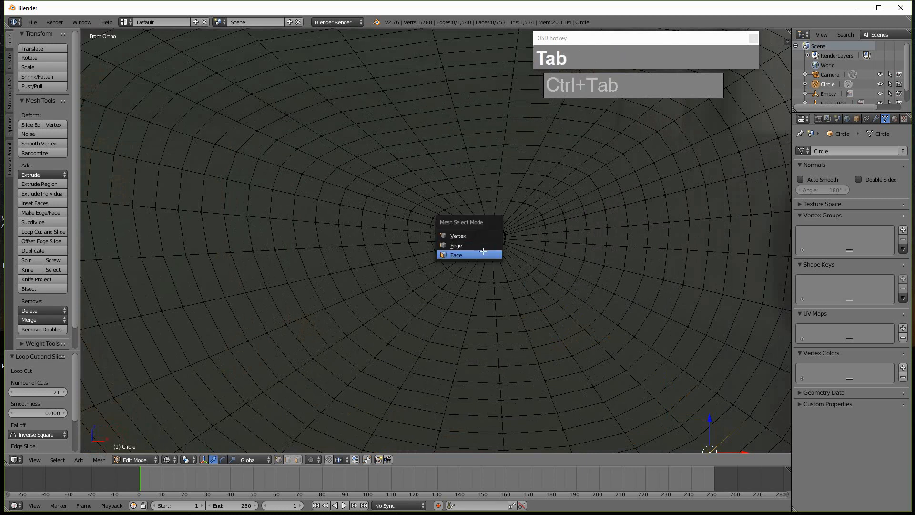
click(483, 255)
right_click(485, 256)
scroll(485, 266, down, 4)
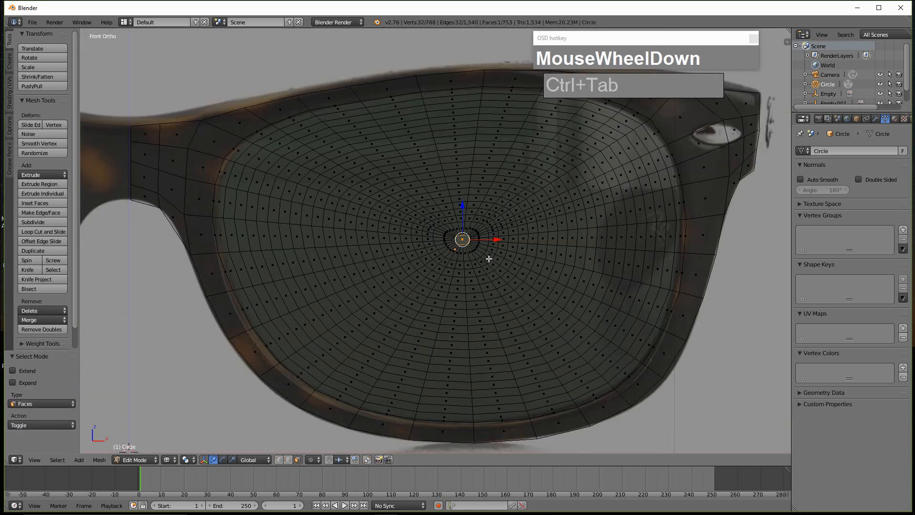
- Enable proportional editing and set its falloff to Sphere
click(311, 461)
click(326, 438)
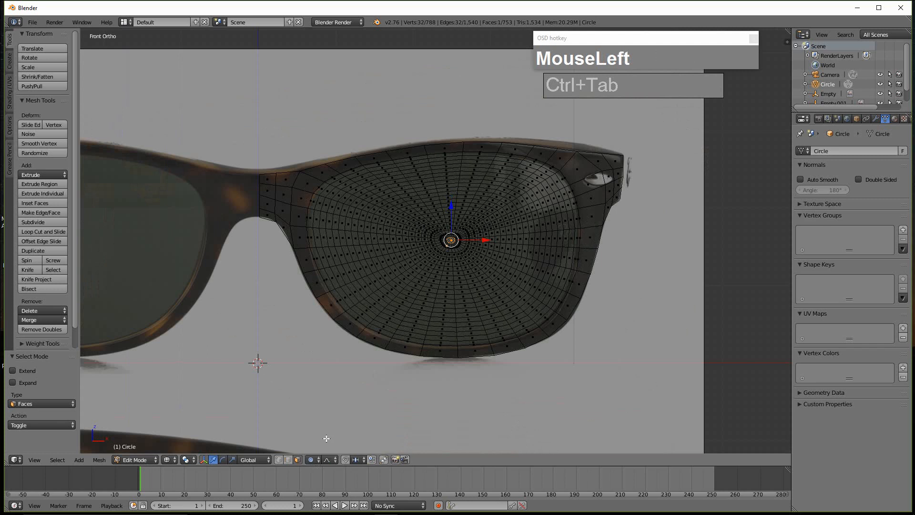
click(329, 460)
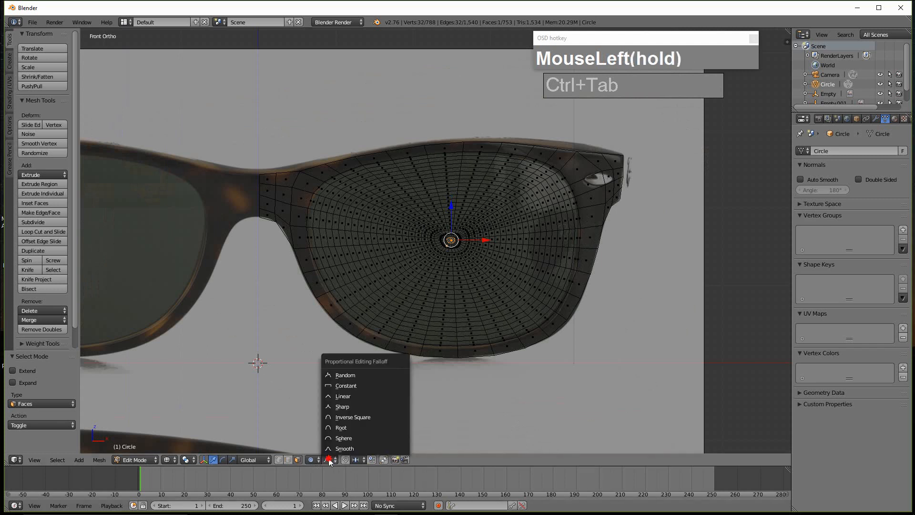
click(347, 440)
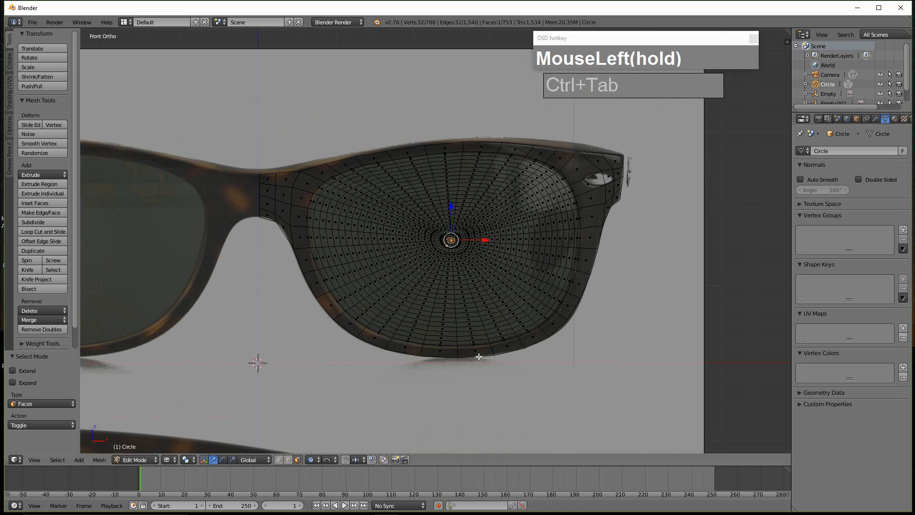
- Split the 3D view into two side-by-side views and hide the tool shelf in the new one
scroll(476, 359, down, 6)
scroll(476, 360, up, 2)
scroll(524, 338, down, 2)
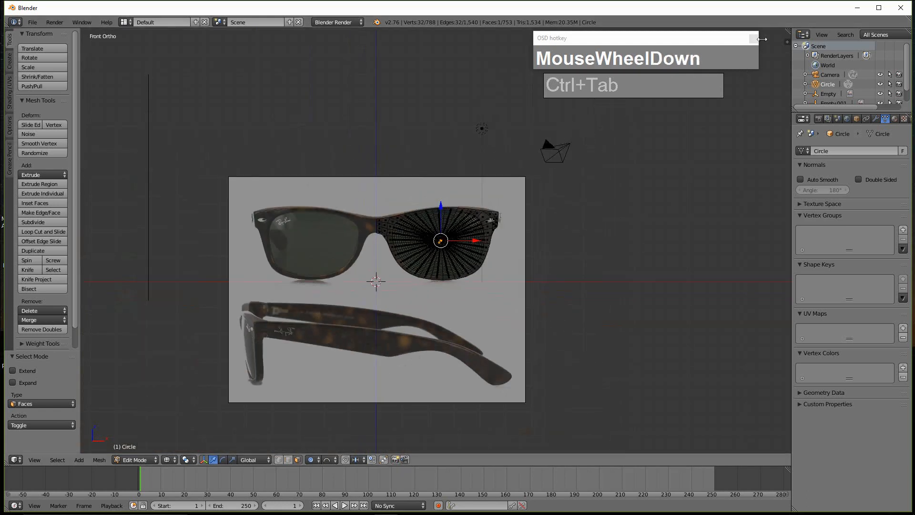
drag(789, 31, 409, 131)
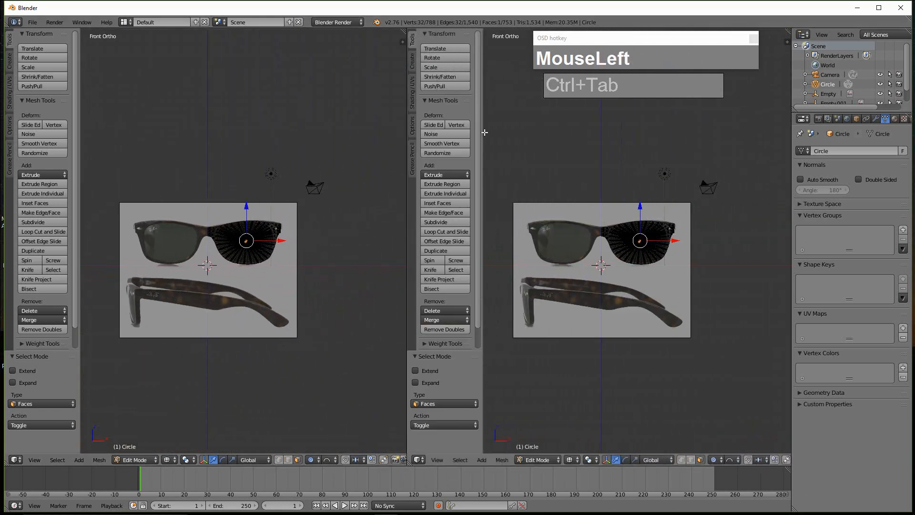
key(t)
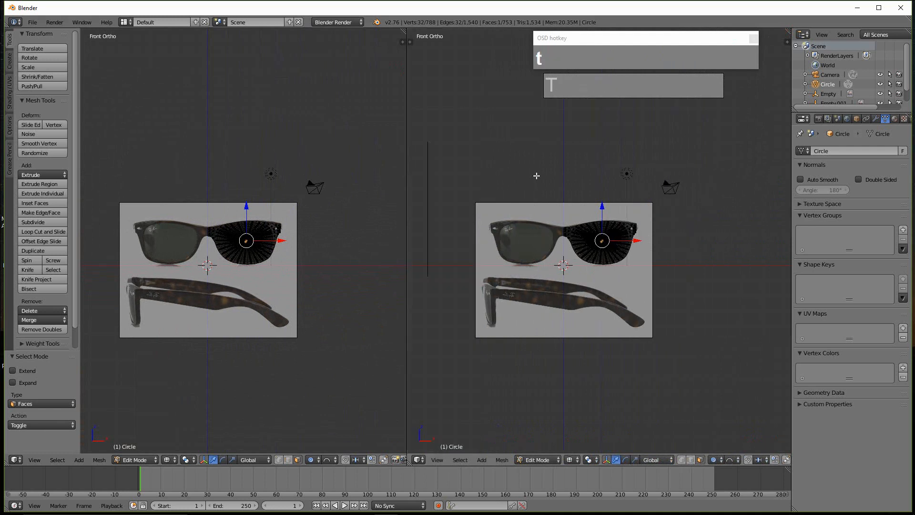
scroll(641, 260, up, 2)
scroll(634, 253, down, 1)
middle_drag(628, 249, 712, 277)
scroll(711, 277, up, 4)
scroll(674, 293, up, 1)
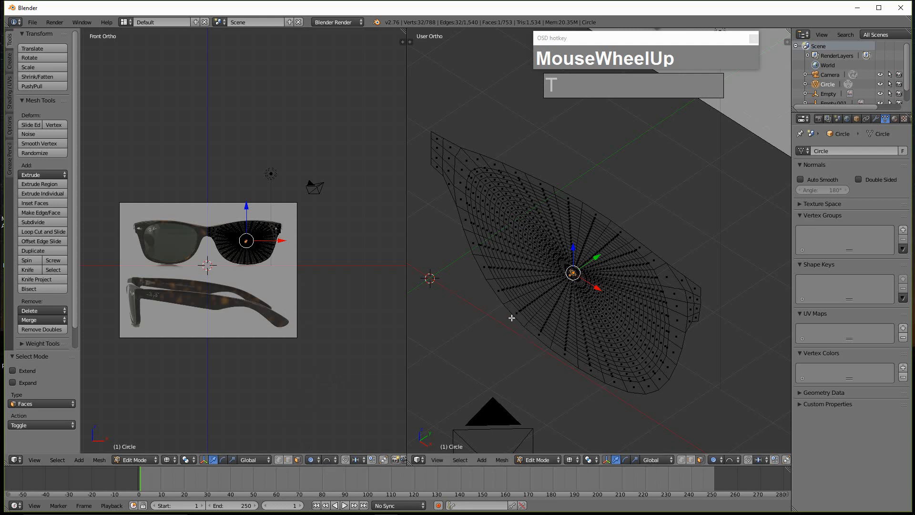
key(g)
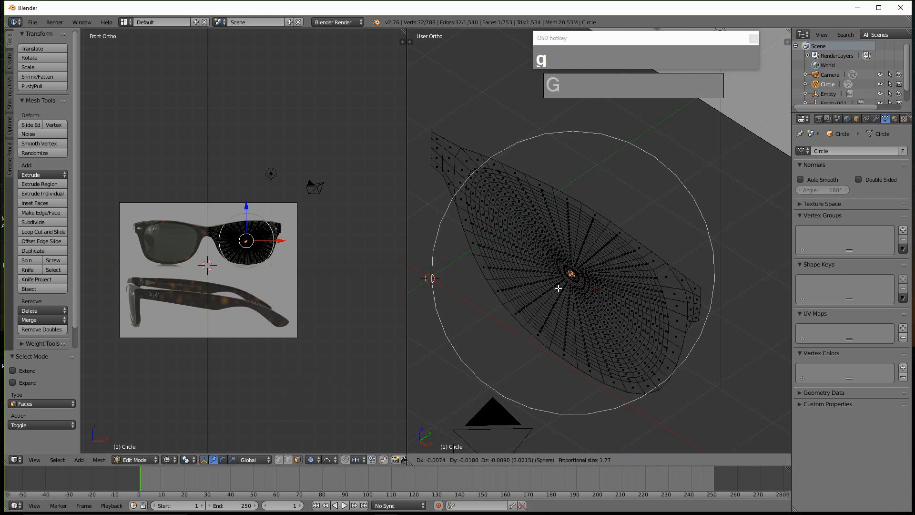
key(y)
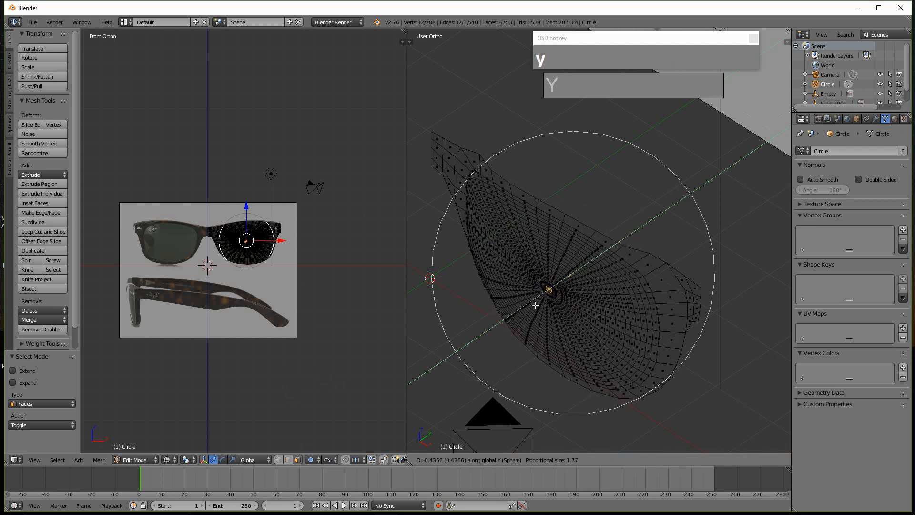
scroll(538, 307, down, 1)
scroll(539, 306, down, 1)
scroll(542, 303, down, 2)
scroll(544, 301, up, 1)
scroll(548, 300, down, 1)
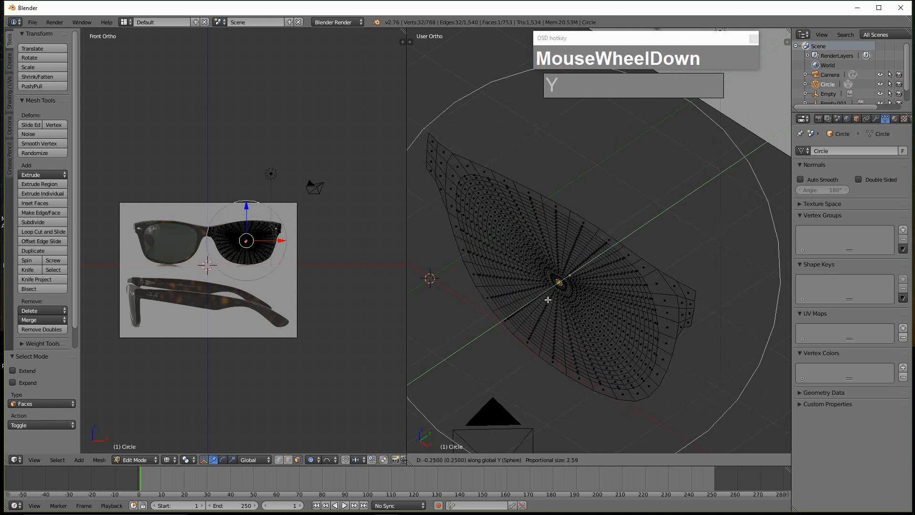
scroll(535, 308, down, 2)
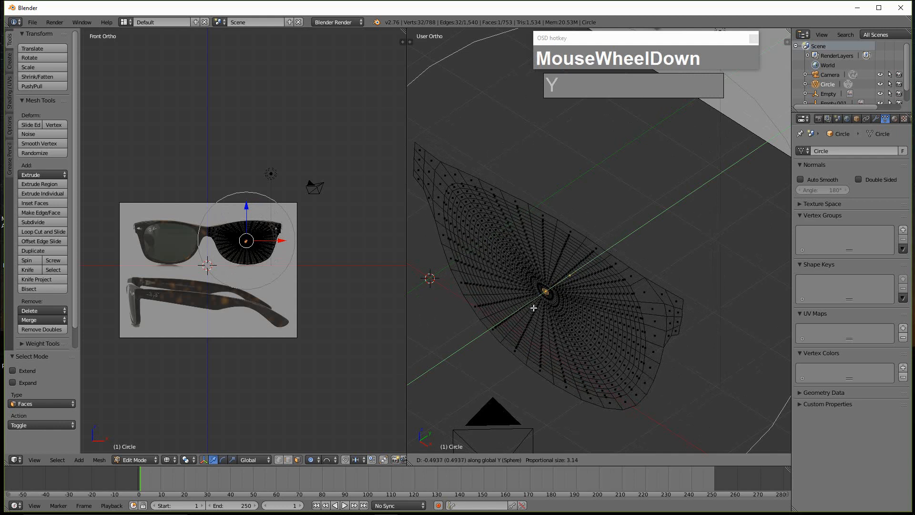
scroll(533, 311, up, 2)
scroll(524, 318, down, 1)
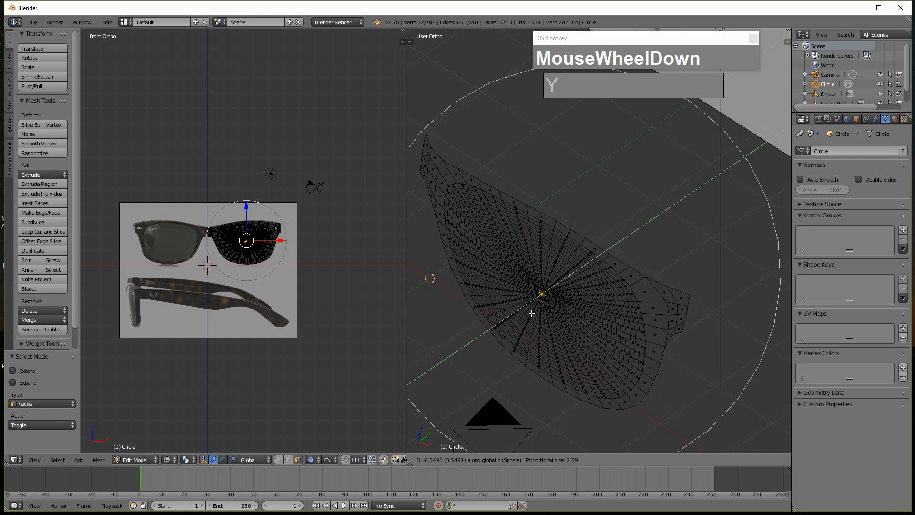
right_click(528, 310)
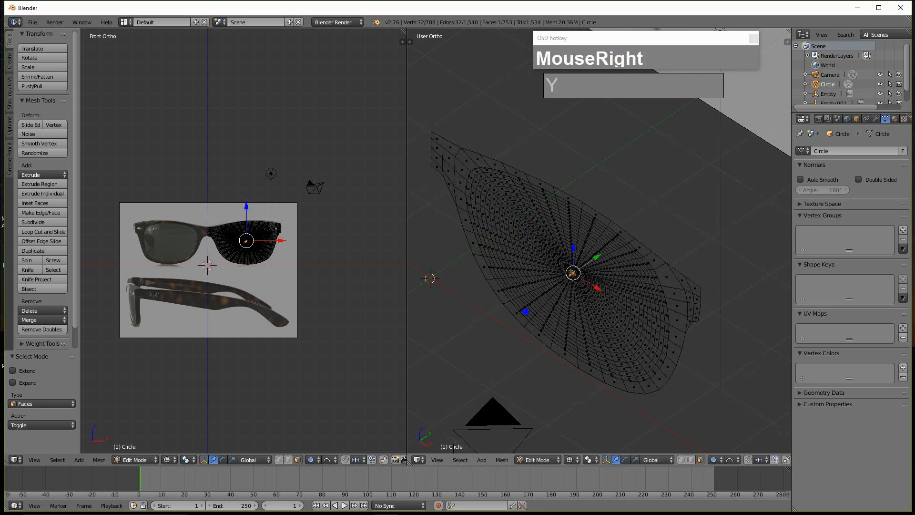
- In top view, move the lens centre face about -0.9 along global Y with a proportional size of 2.85 to bow the mesh forward
key(KP_7)
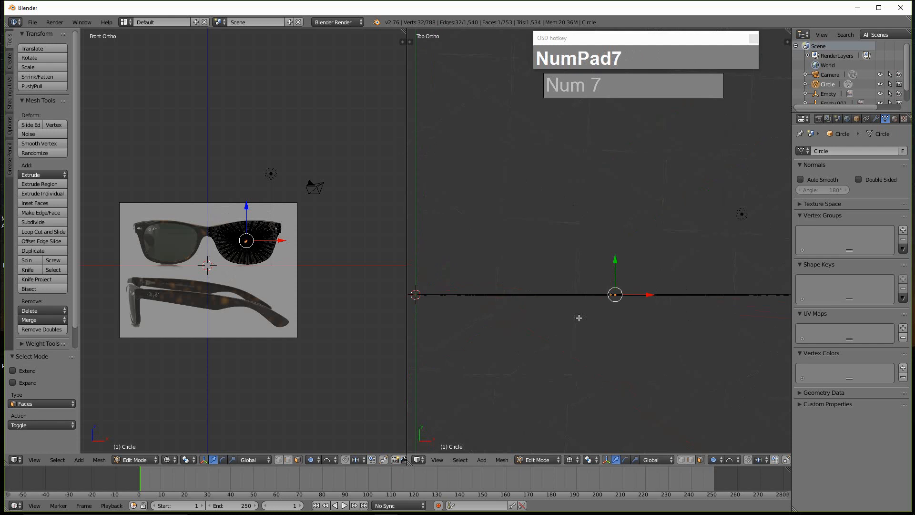
scroll(579, 317, down, 4)
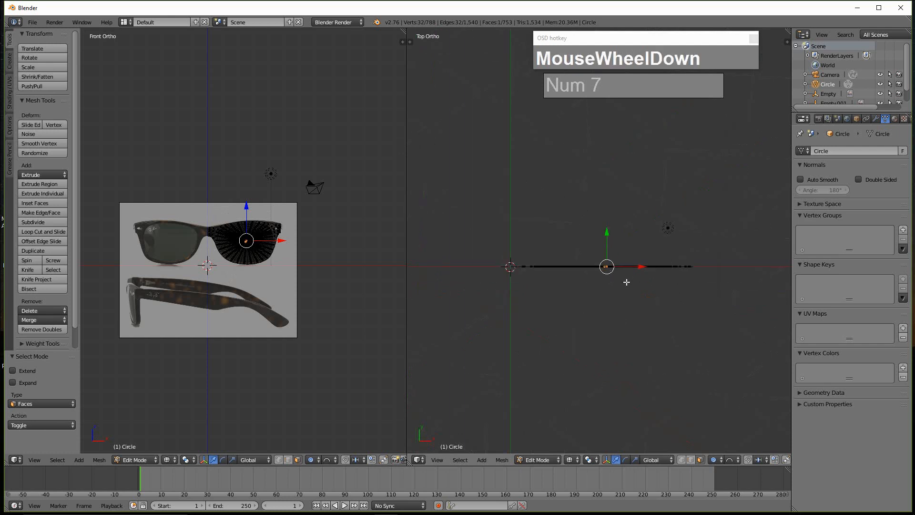
shift+middle_drag(626, 283, 583, 282)
key(g)
key(y)
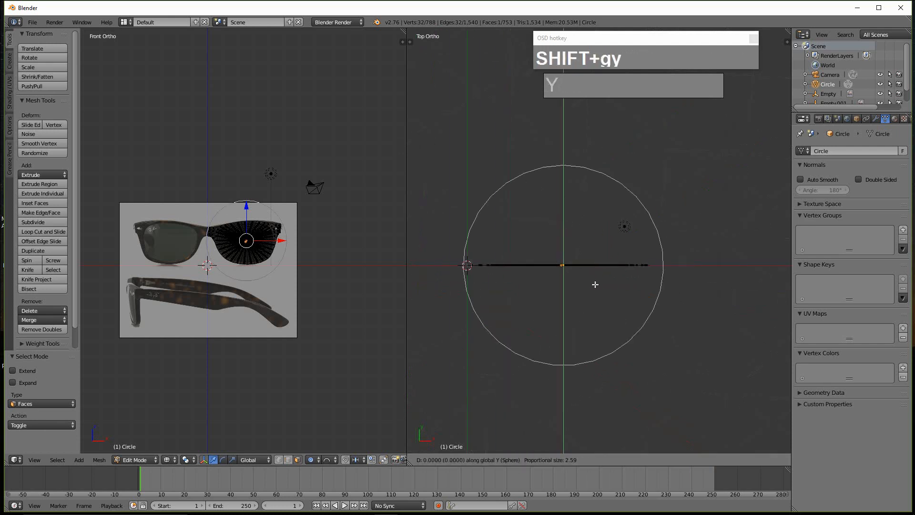
scroll(594, 300, up, 1)
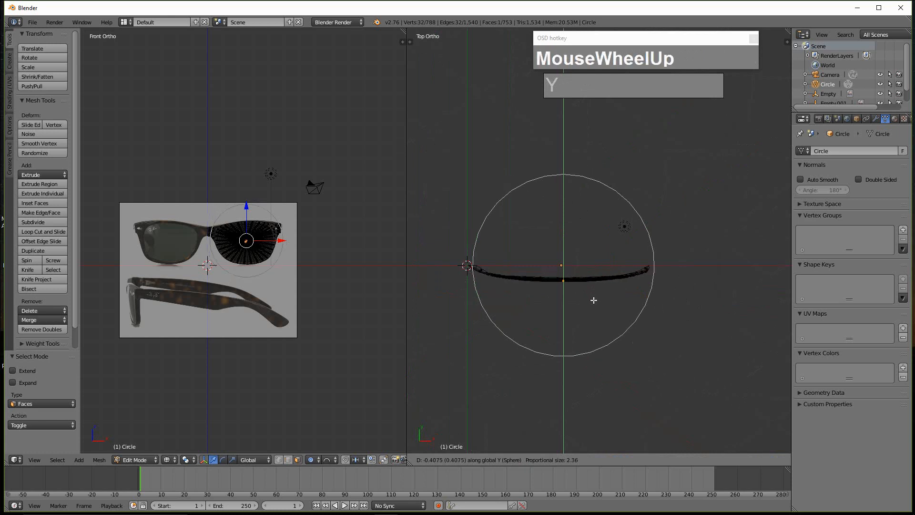
scroll(593, 300, down, 3)
scroll(594, 302, up, 2)
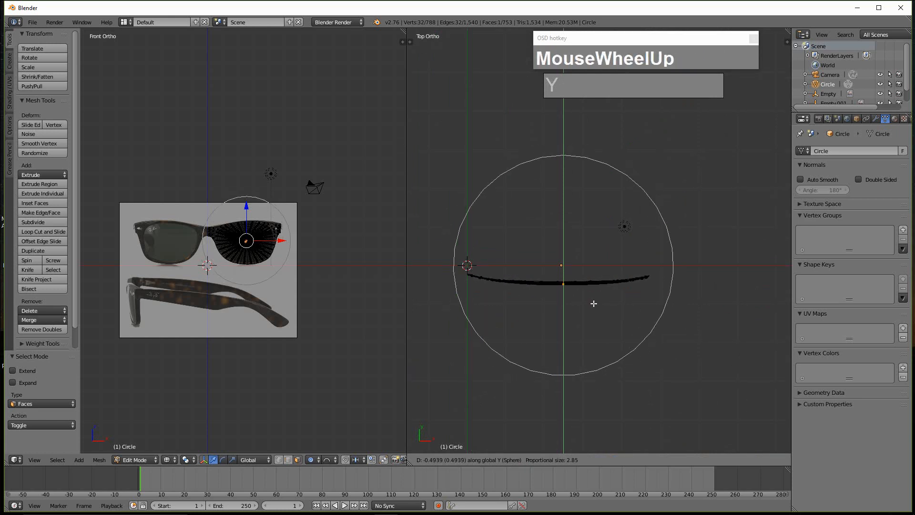
scroll(593, 304, down, 1)
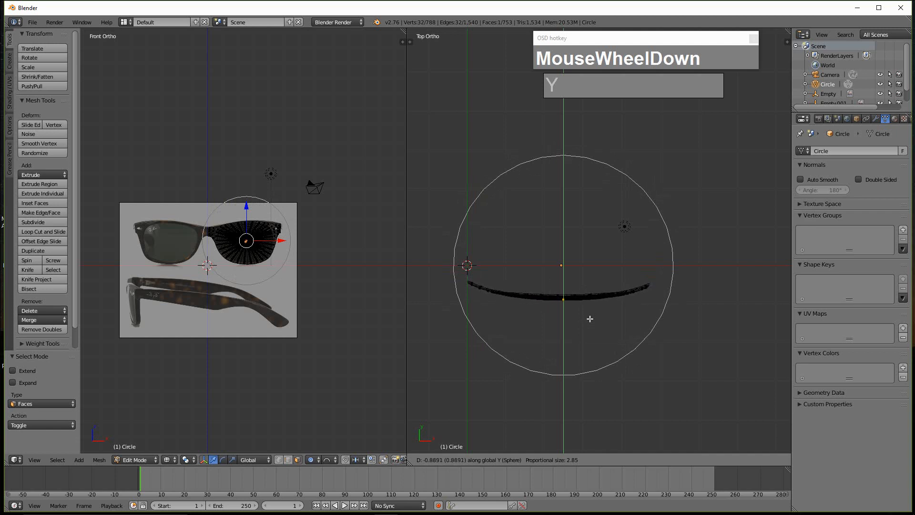
click(591, 322)
- Examine the curved frame and lens surface in solid shading from an angle, outside mesh editing
mouse_move(590, 332)
middle_down()
mouse_move(557, 273)
mouse_move(558, 262)
mouse_move(586, 268)
mouse_move(565, 275)
mouse_move(559, 264)
mouse_move(586, 262)
mouse_move(565, 306)
mouse_move(524, 330)
mouse_move(510, 301)
mouse_move(515, 265)
mouse_move(510, 273)
middle_up()
scroll(557, 273, up, 2)
key(z)
scroll(564, 274, up, 1)
scroll(563, 275, down, 2)
key(Tab)
middle_drag(539, 283, 590, 301)
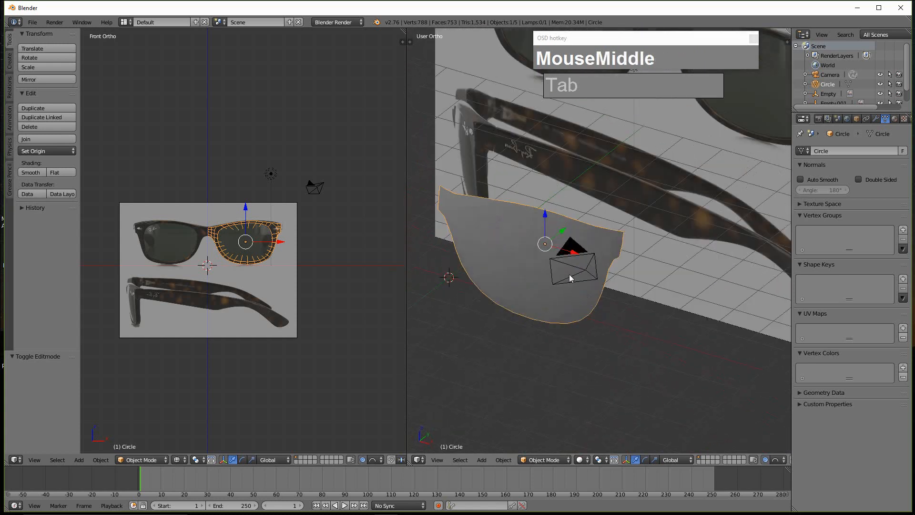
scroll(570, 278, up, 1)
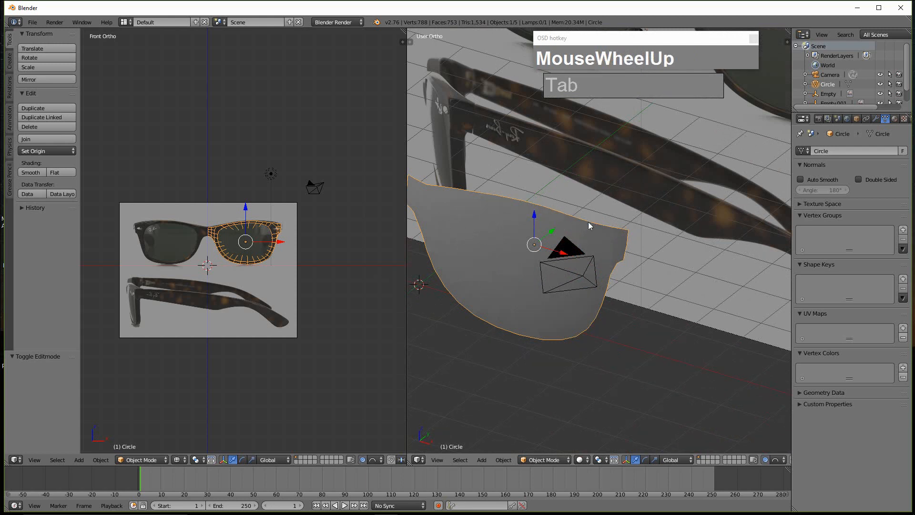
scroll(590, 225, down, 1)
scroll(525, 262, up, 1)
key(Tab)
- Select the closed loop of faces that forms the rim around the lens
middle_drag(536, 261, 586, 255)
scroll(572, 280, up, 1)
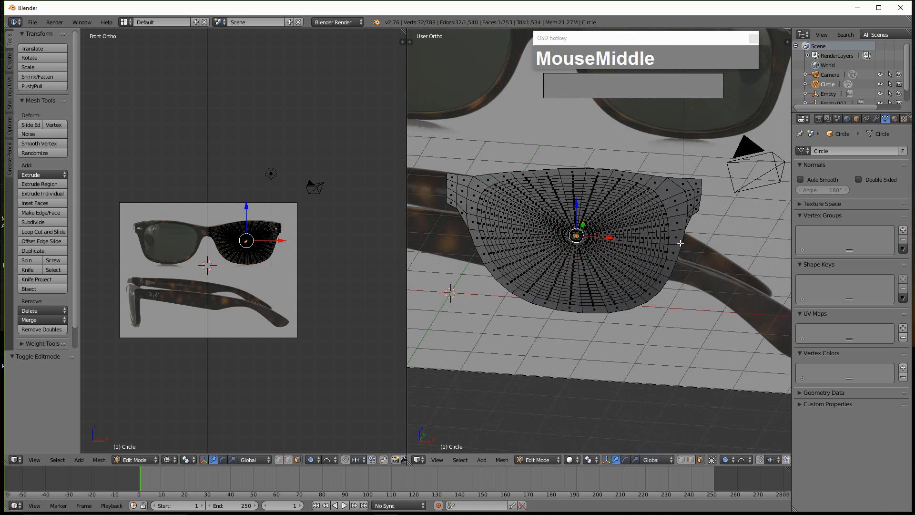
scroll(710, 221, up, 2)
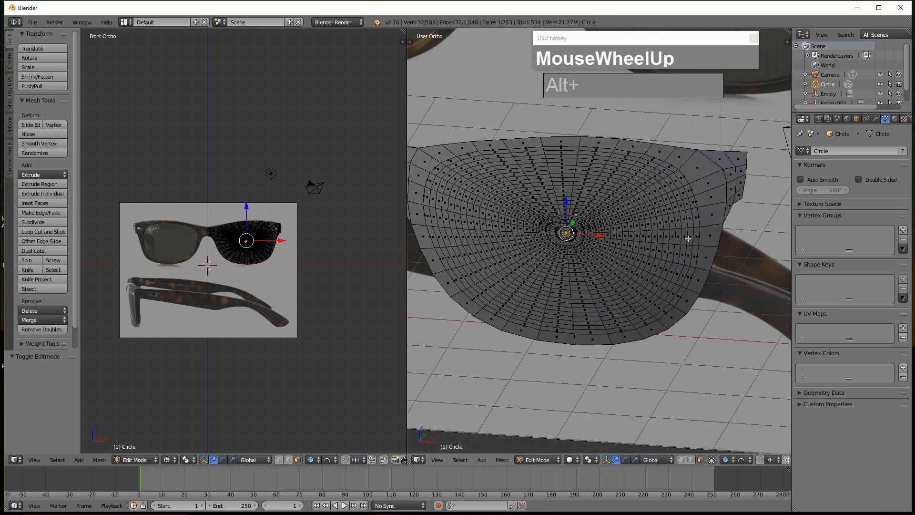
alt+right_click(715, 222)
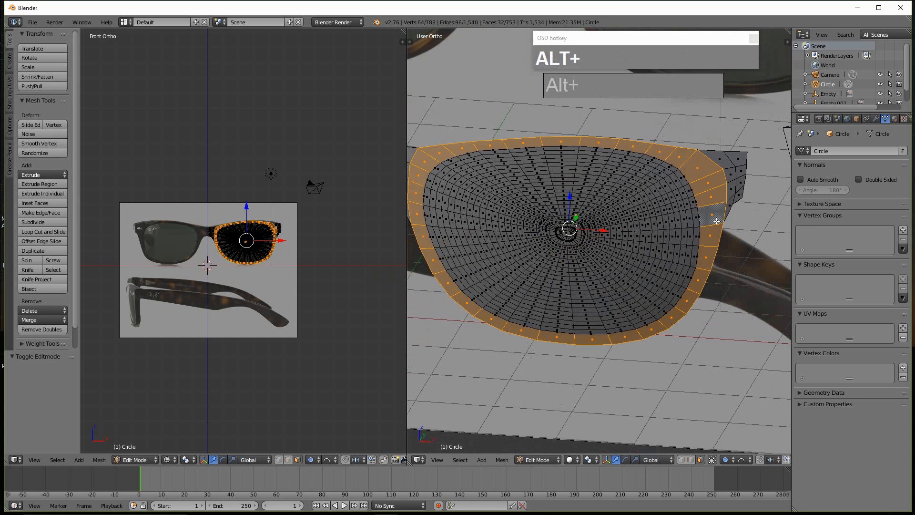
middle_drag(716, 221, 717, 201)
scroll(717, 201, up, 2)
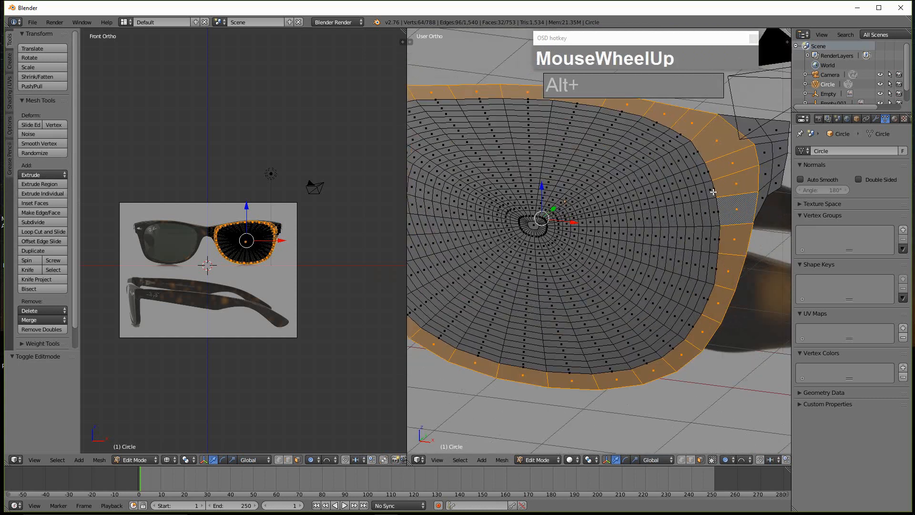
scroll(702, 156, down, 2)
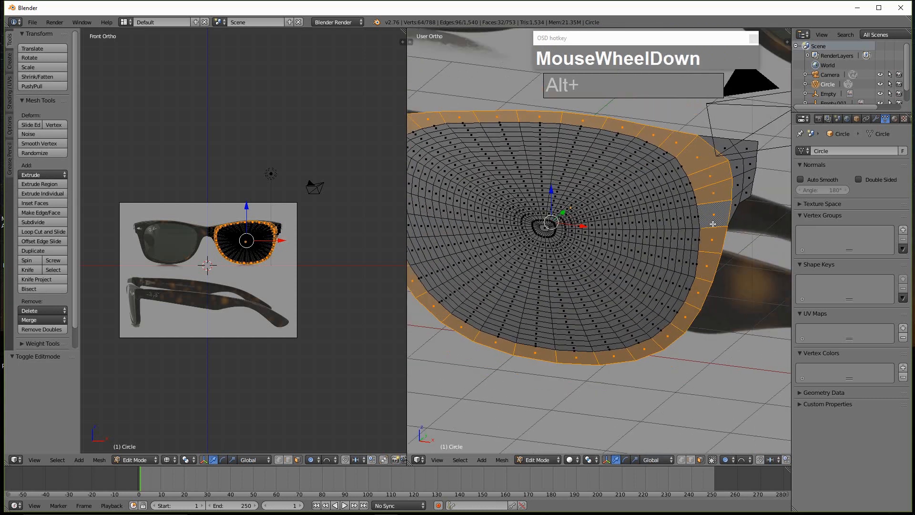
scroll(723, 192, up, 3)
scroll(723, 192, down, 1)
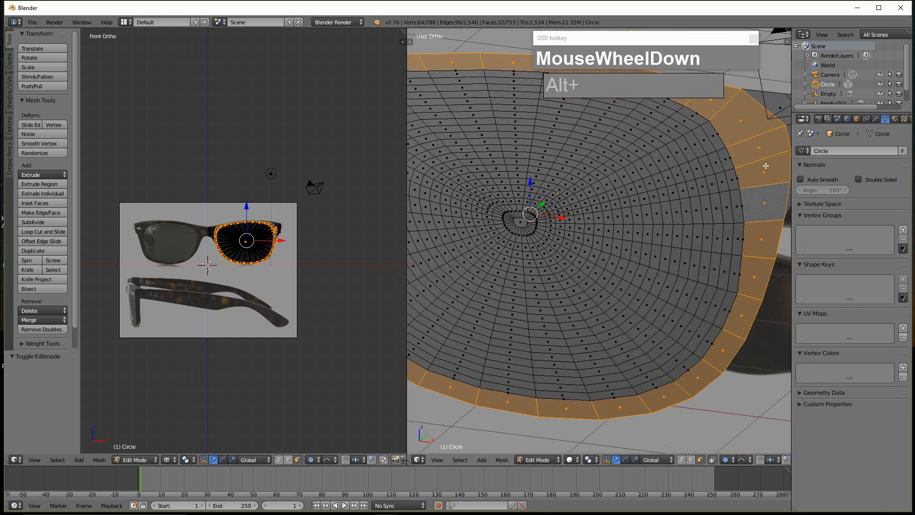
alt+right_click(737, 177)
alt+right_click(737, 178)
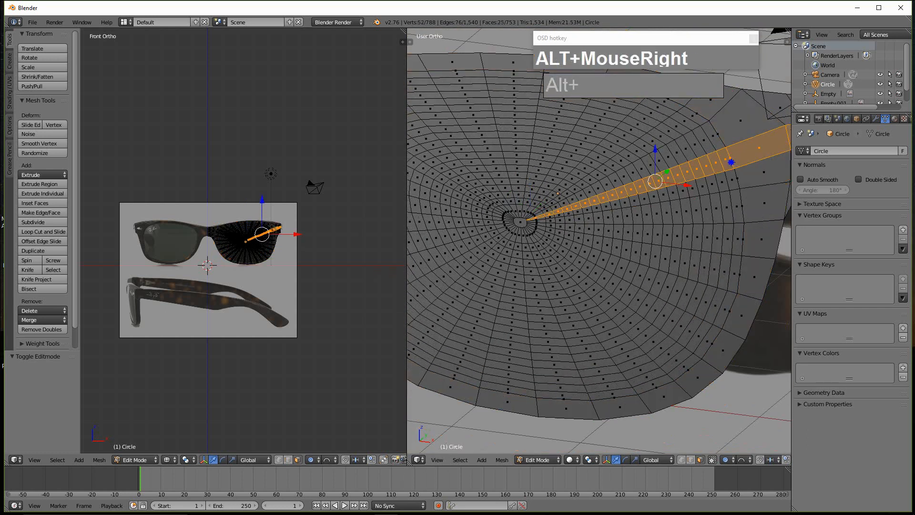
alt+right_click(739, 186)
scroll(728, 190, down, 3)
alt+right_click(685, 200)
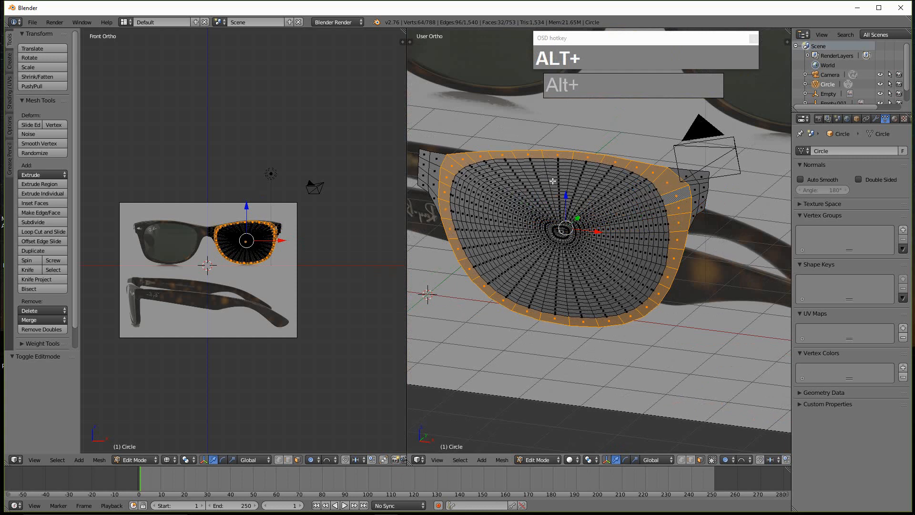
alt+right_click(676, 231)
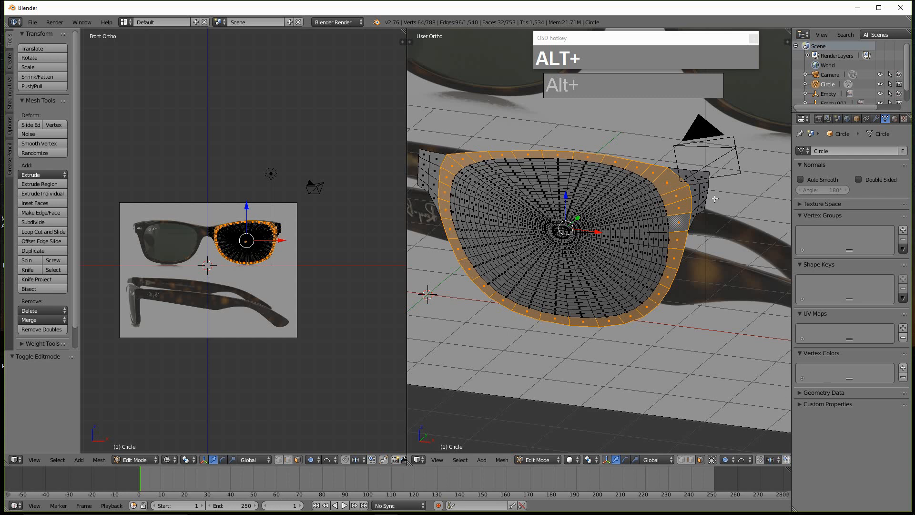
- Add the bridge and hinge faces on both sides to the rim selection and separate the selection into a new mesh
key(c)
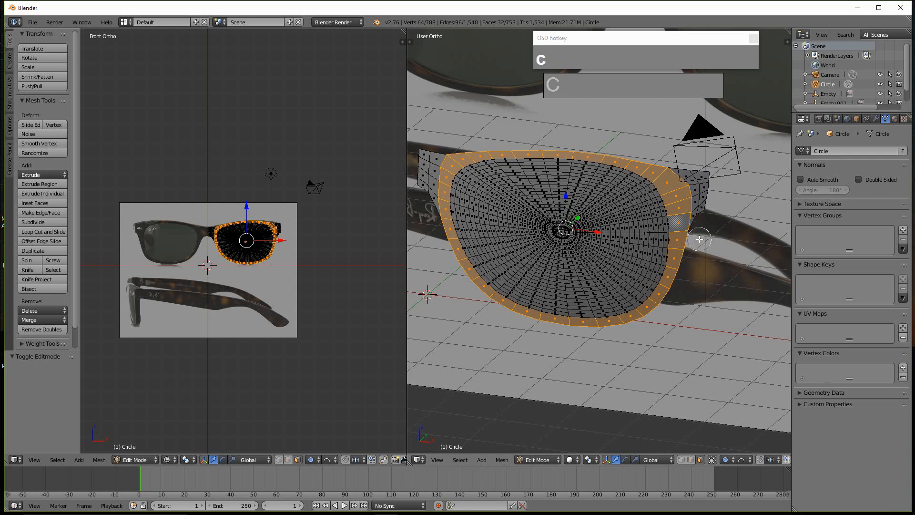
mouse_move(703, 219)
mouse_down()
mouse_move(689, 171)
mouse_move(418, 158)
mouse_move(426, 181)
mouse_up()
right_click(423, 153)
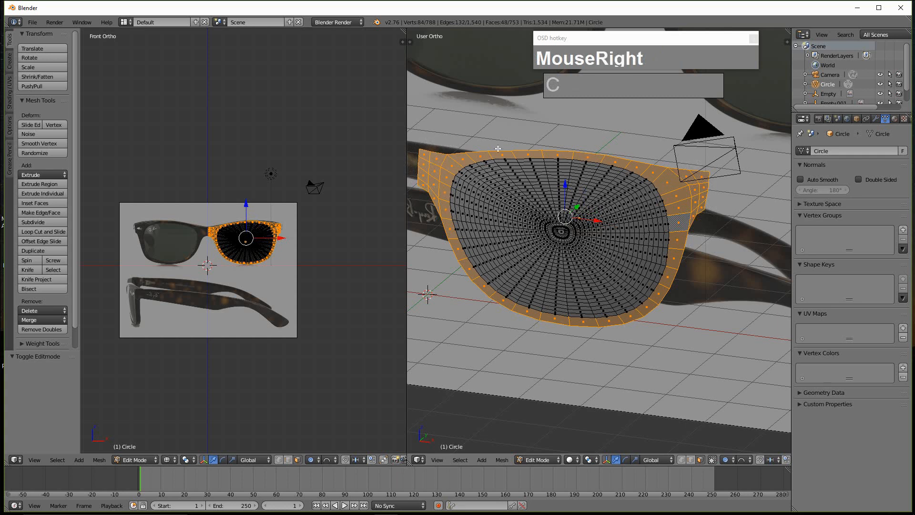
key(p)
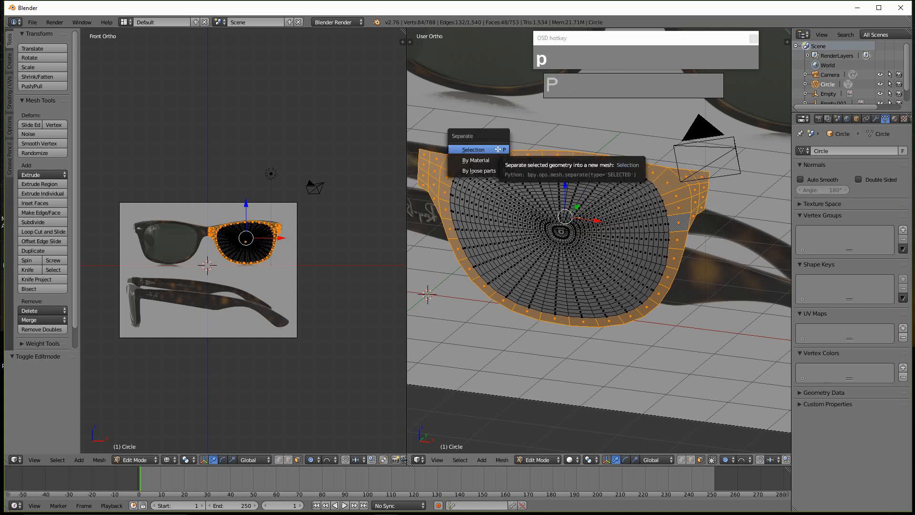
click(498, 149)
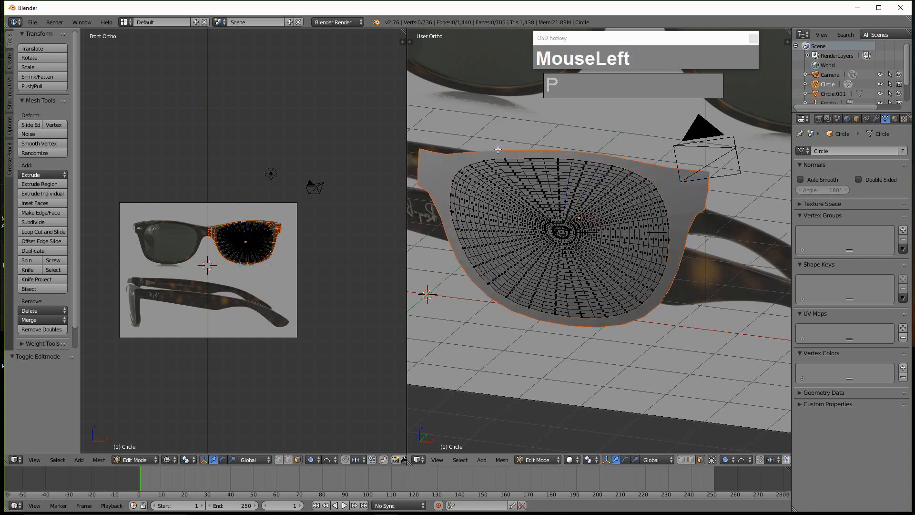
- Examine the outermost ring of faces along the edge of the remaining lens mesh up close
scroll(524, 191, down, 3)
scroll(548, 215, up, 5)
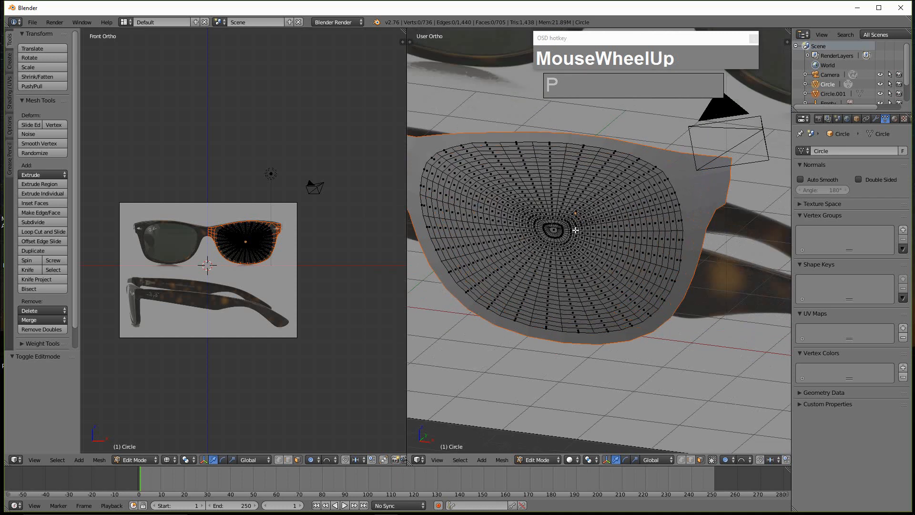
scroll(628, 250, up, 2)
scroll(631, 241, down, 3)
scroll(681, 246, up, 2)
right_click(698, 217)
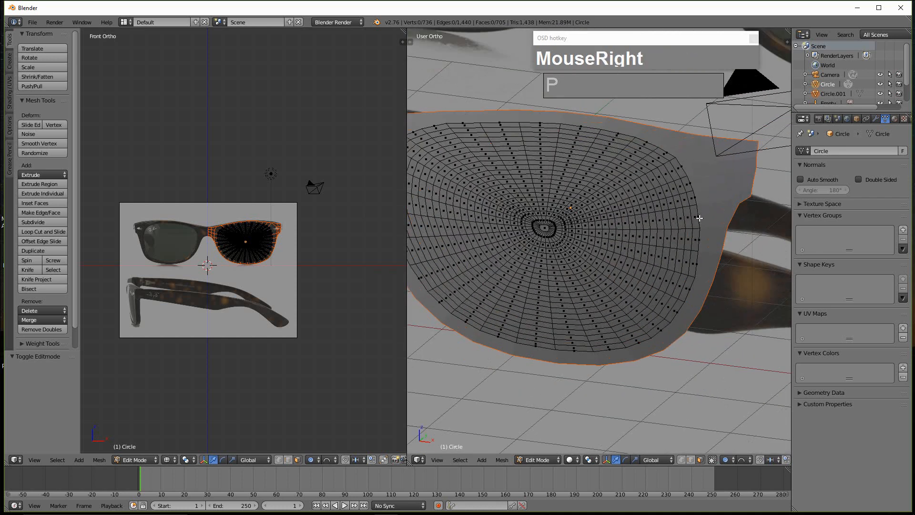
scroll(695, 201, up, 2)
scroll(705, 190, down, 1)
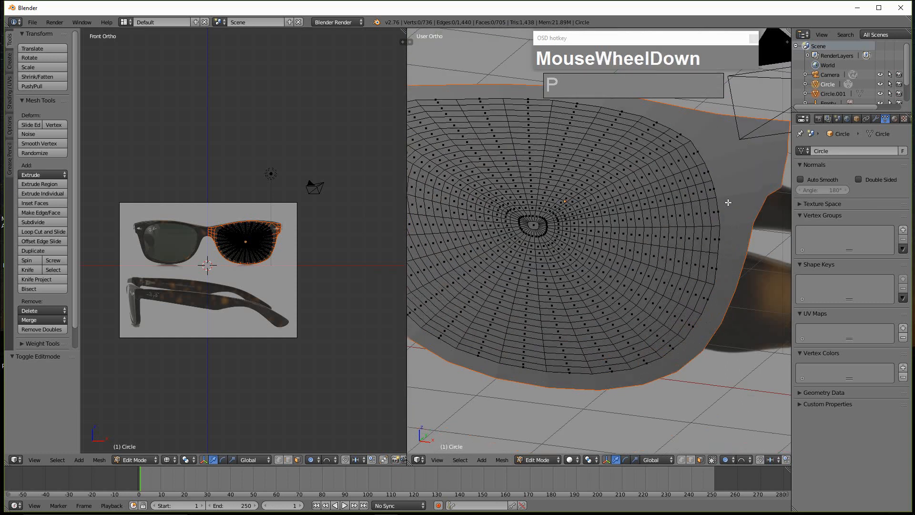
shift+middle_drag(706, 219, 688, 255)
scroll(705, 221, up, 2)
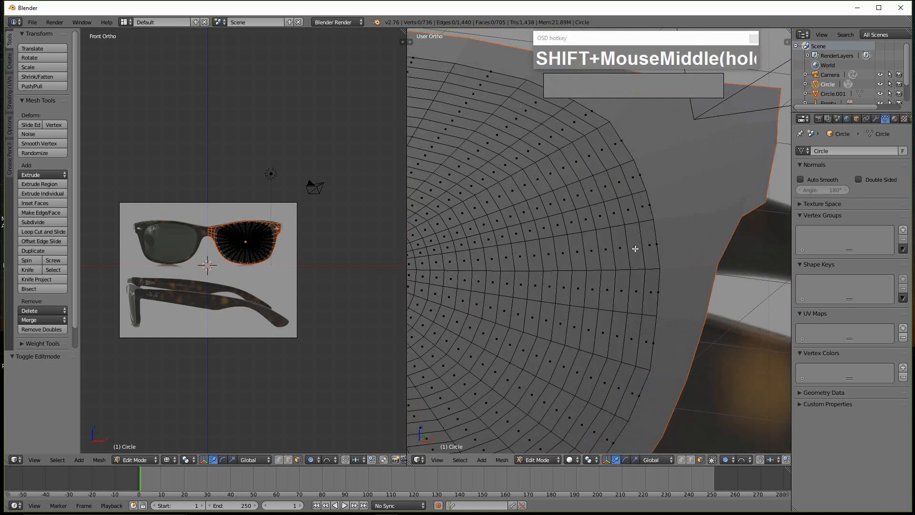
scroll(688, 257, up, 2)
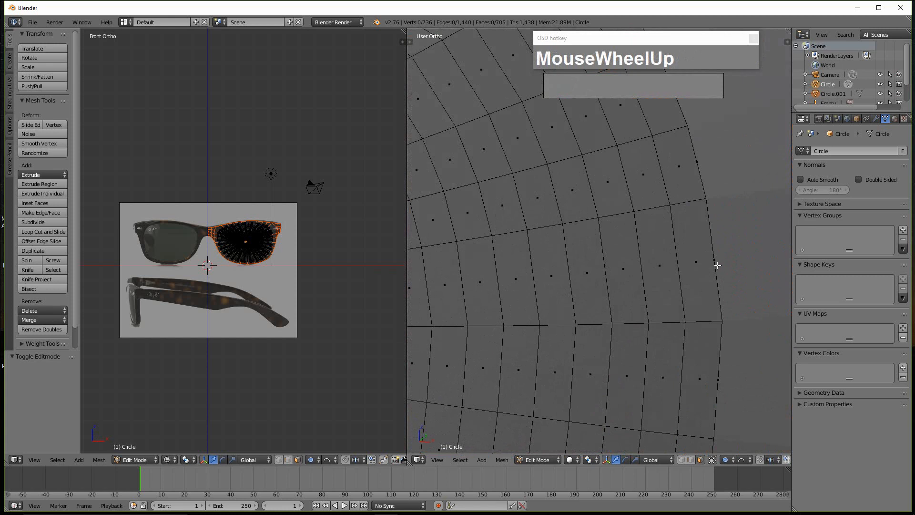
scroll(714, 251, down, 4)
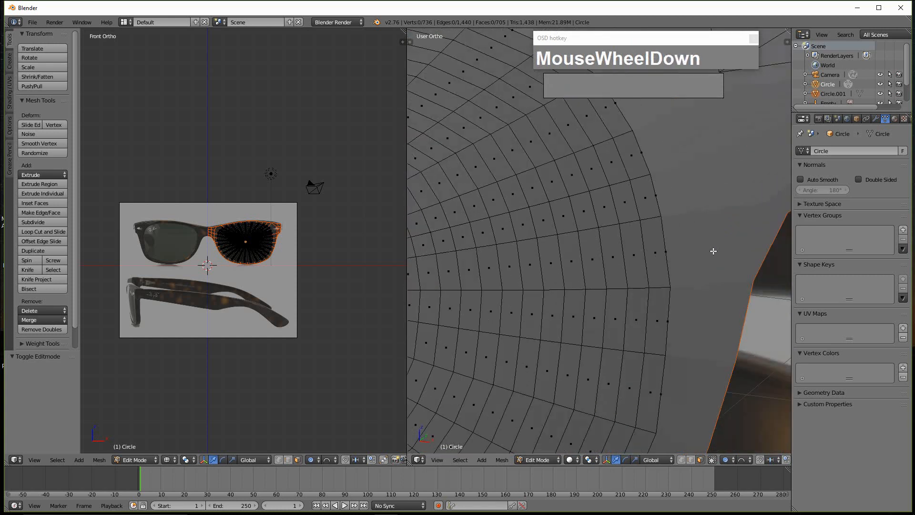
shift+middle_drag(572, 268, 611, 261)
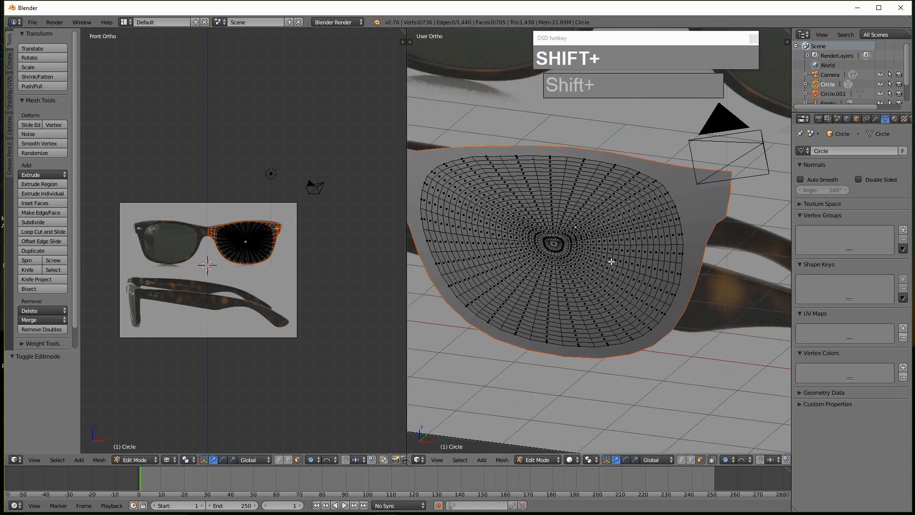
- Select the lens centre face and grow the selection outward until only the outermost ring of faces is left out
shift+right_click(555, 247)
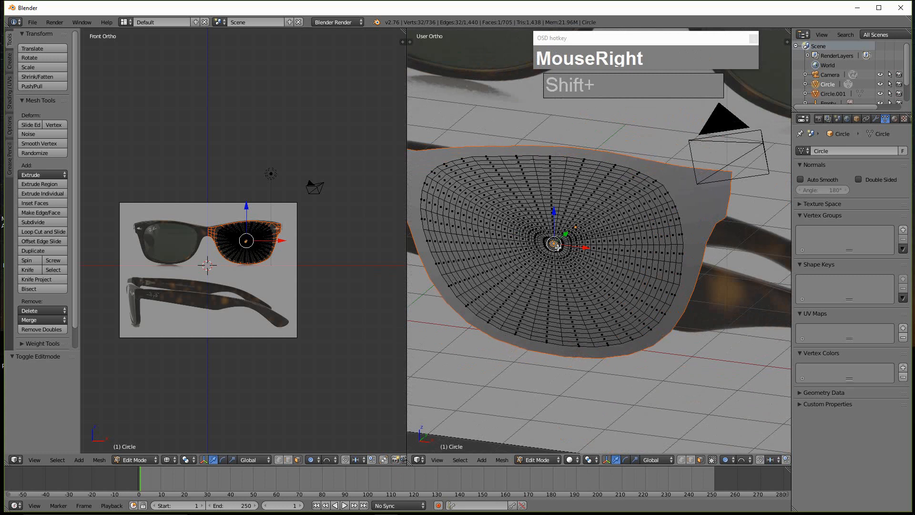
shift+scroll(557, 246, up, 2)
shift+scroll(556, 245, down, 3)
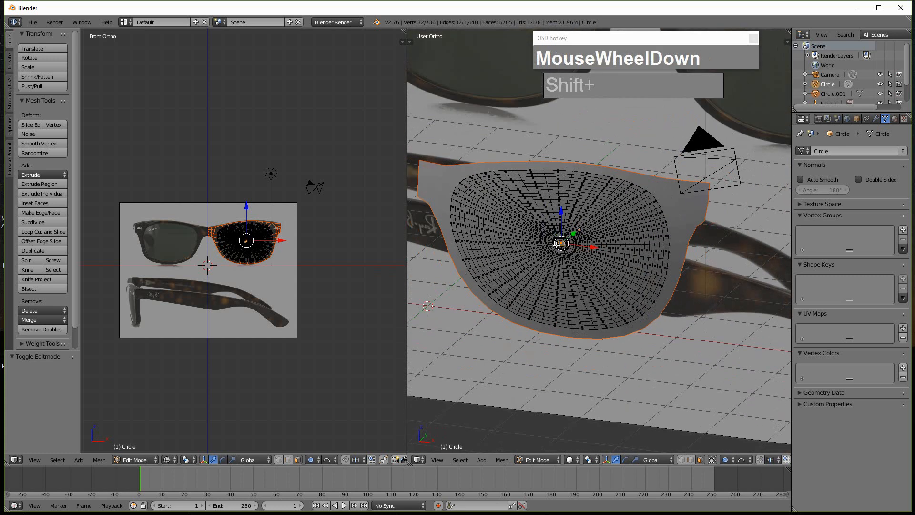
key(ctrl+KP_Add)
key(ctrl+KP_Add)
key(ctrl+KP_Add)
key(ctrl+KP_Add)
key(ctrl+KP_Add)
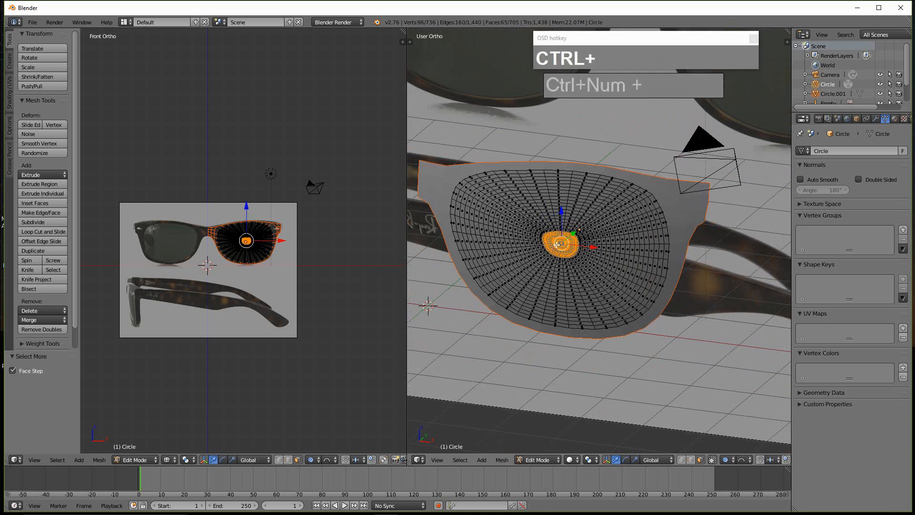
key(ctrl+KP_Add)
key(ctrl+KP_Add)
key(ctrl+KP_Add)
key(ctrl+KP_Add)
key(ctrl+KP_Add)
key(ctrl+KP_Add)
key(ctrl+KP_Add)
key(ctrl+KP_Add)
key(ctrl+KP_Add)
key(ctrl+KP_Add)
key(ctrl+KP_Add)
key(ctrl+KP_Add)
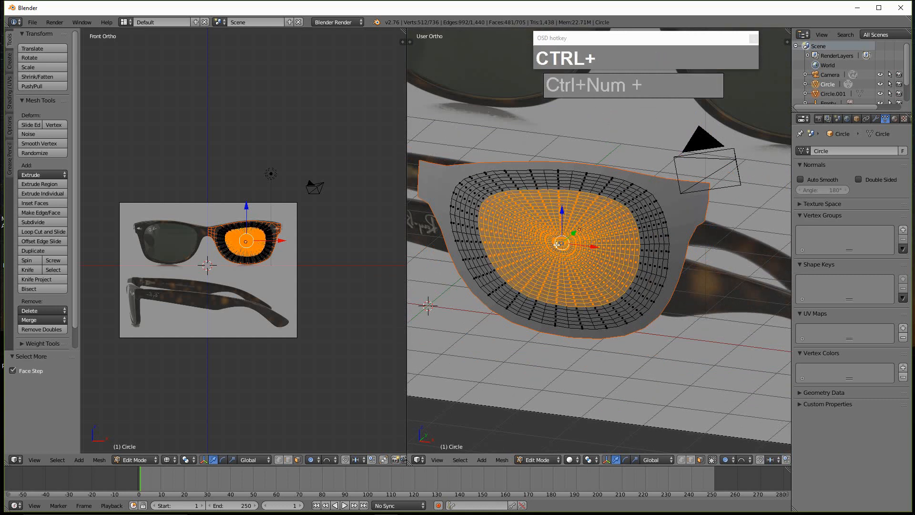
key(ctrl+KP_Add)
key(ctrl+KP_Add)
key(ctrl+KP_Add)
key(ctrl+KP_Add)
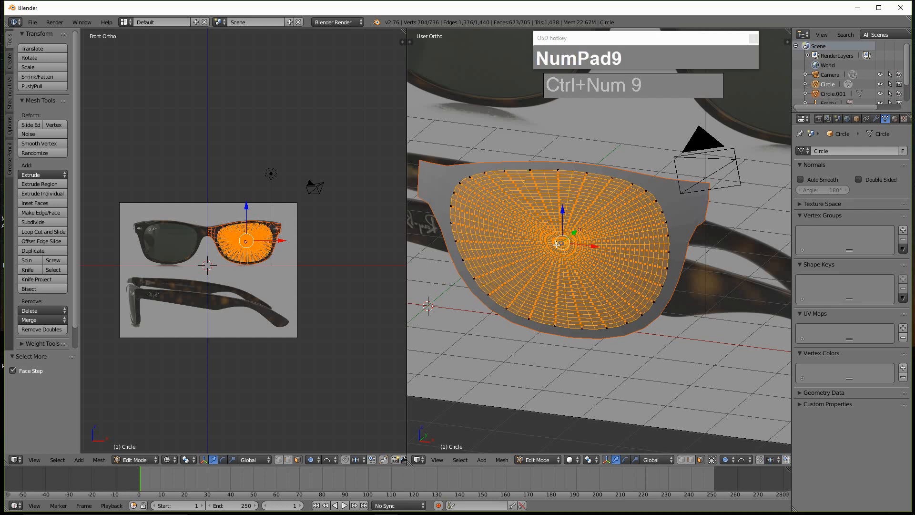
- Invert the selection and delete the faces of the lens's outermost ring
key(ctrl+i)
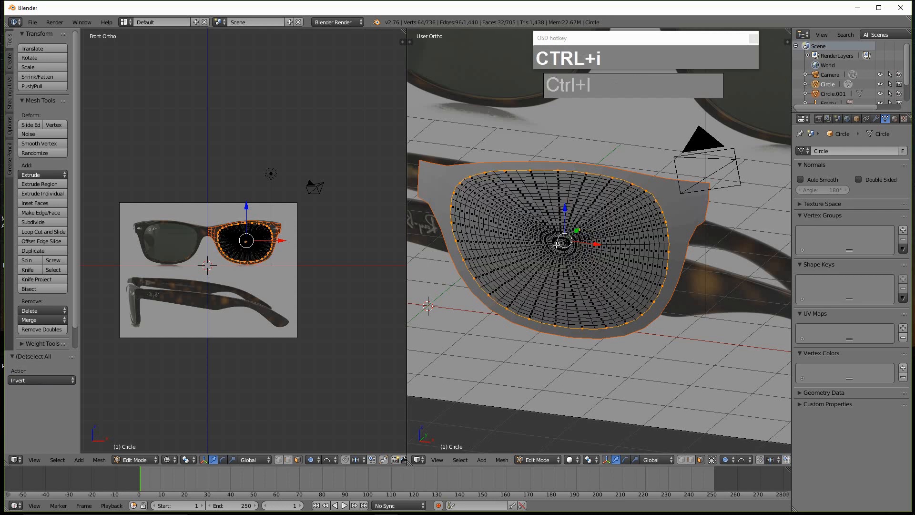
key(x)
click(556, 245)
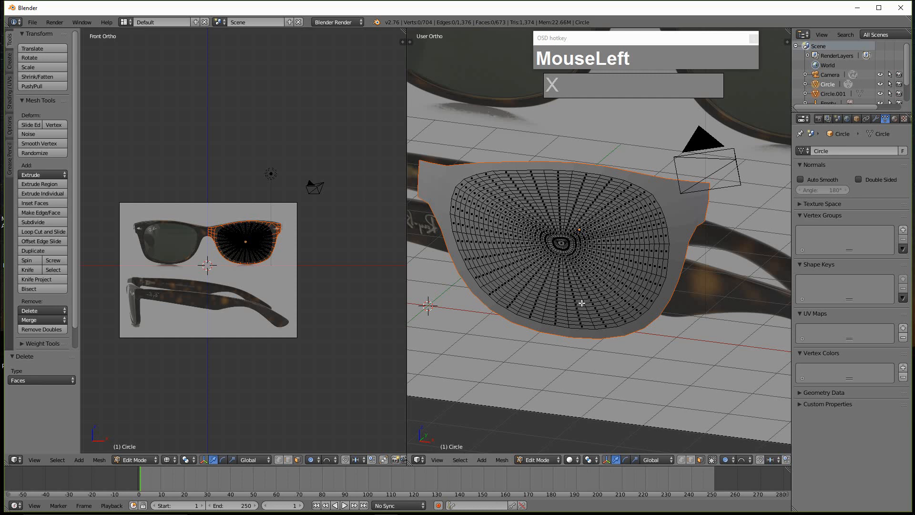
scroll(510, 198, down, 2)
scroll(590, 263, up, 1)
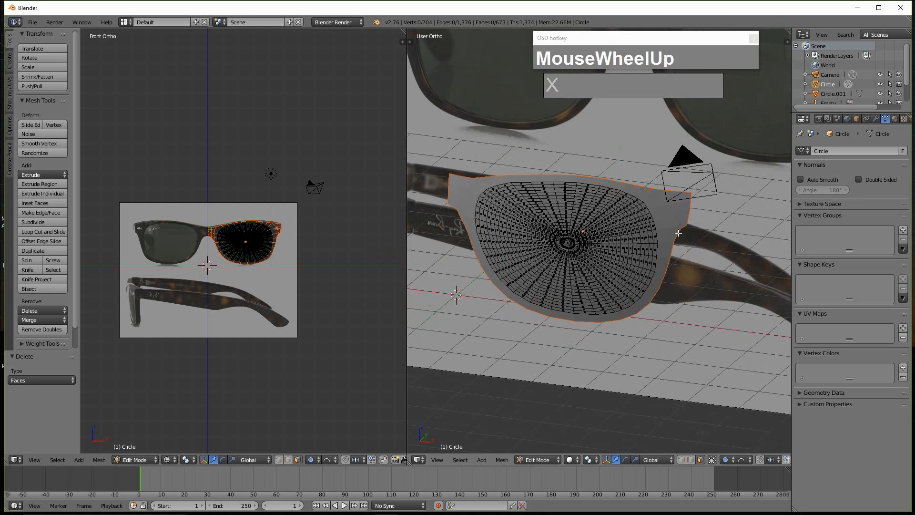
scroll(679, 233, up, 1)
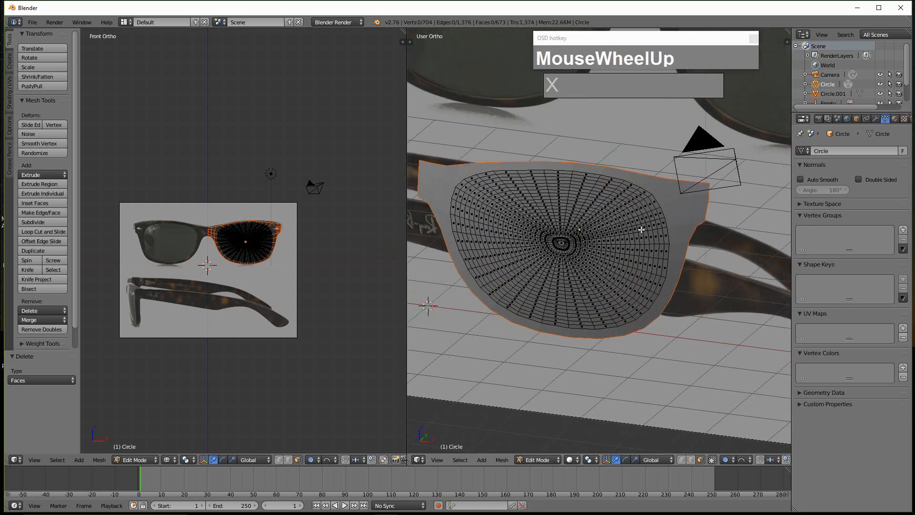
- Leave mesh editing and rename the lens object as Lens
key(Tab)
key(KP_Decimal)
right_click(570, 244)
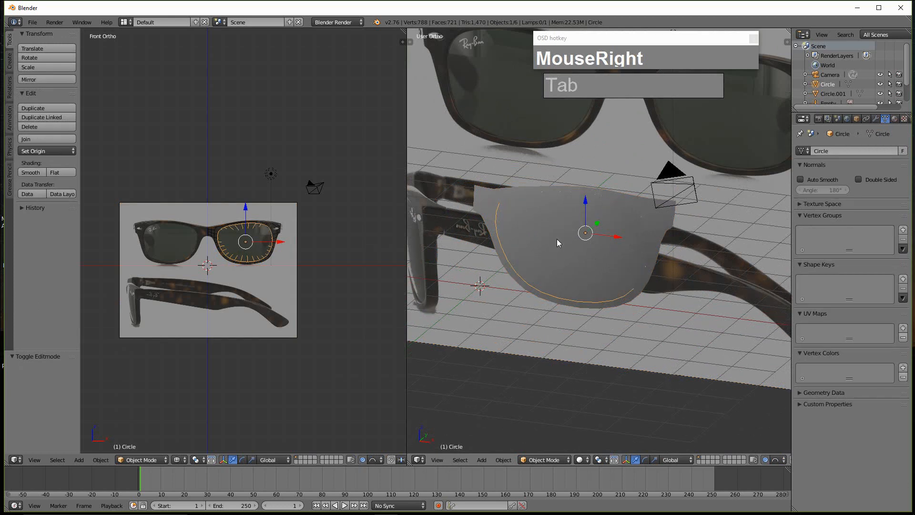
key(n)
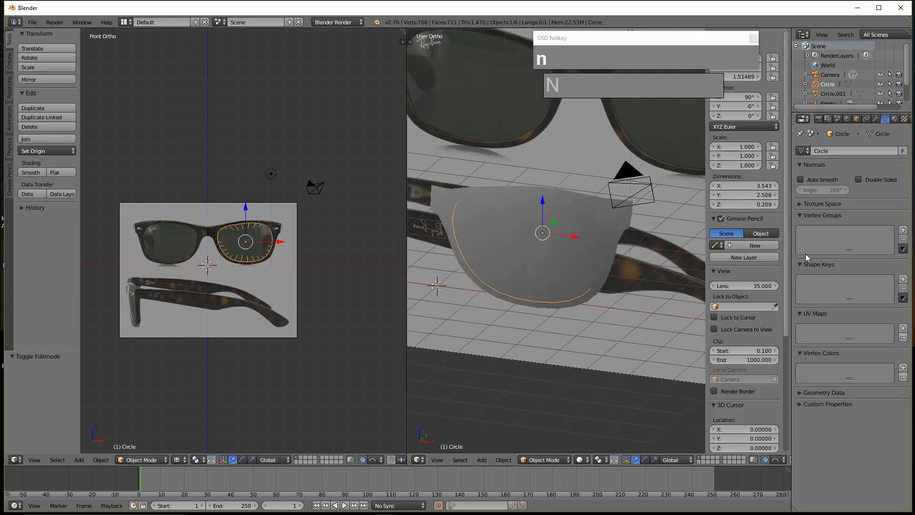
scroll(740, 319, down, 3)
scroll(744, 305, up, 3)
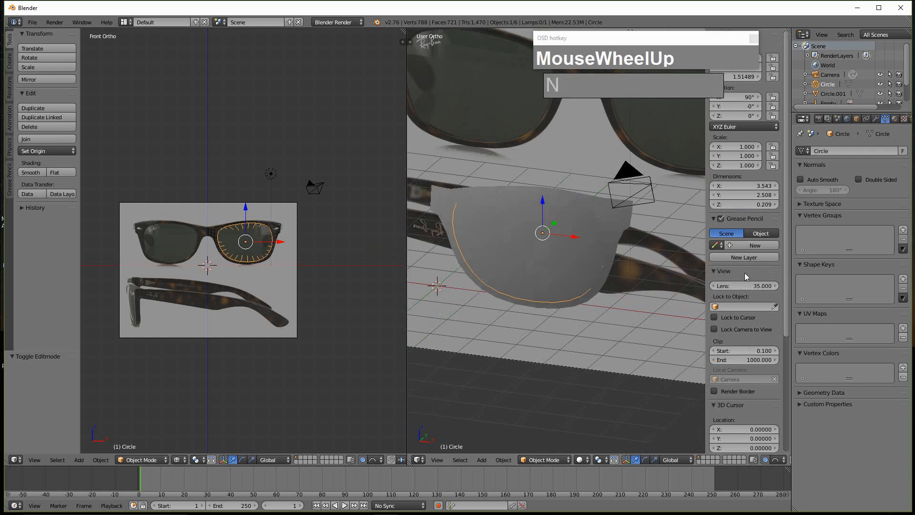
scroll(749, 341, down, 5)
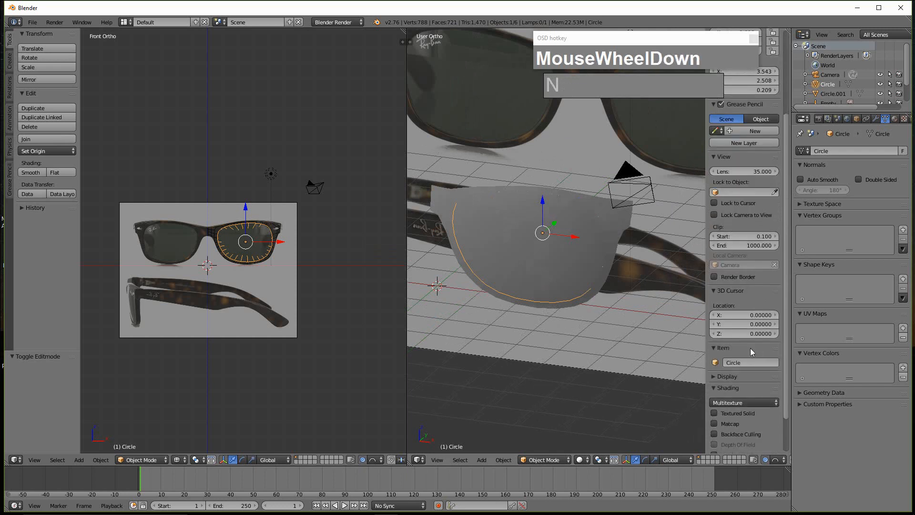
click(746, 362)
text(Lens)
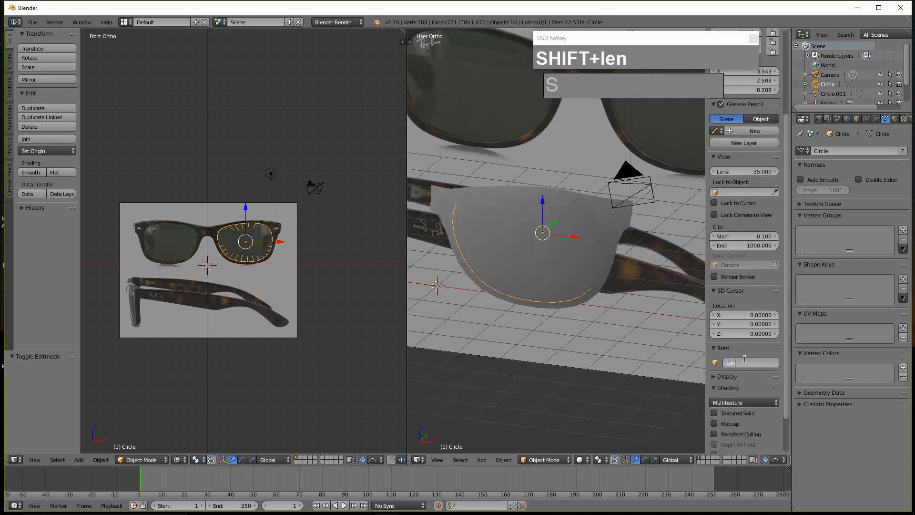
key(Return)
- Select the separated frame object and rename it as Frame
right_click(599, 225)
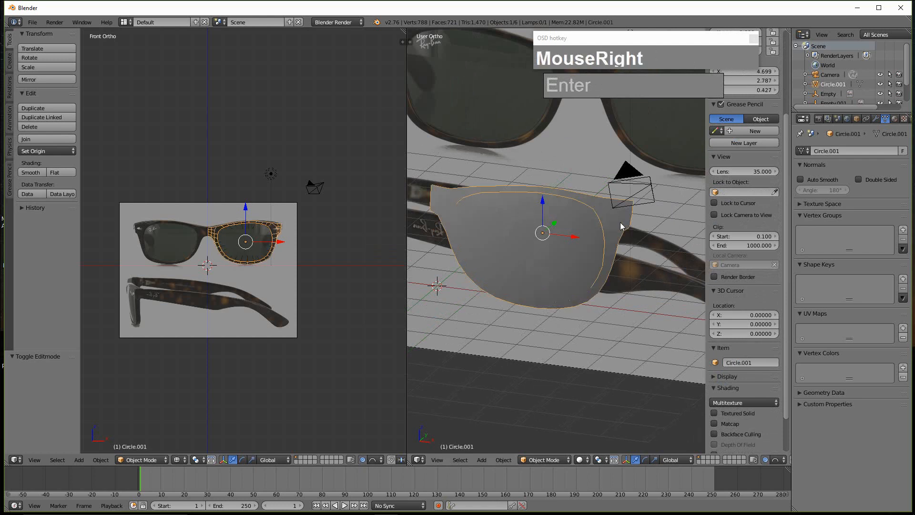
click(752, 361)
text(Frame)
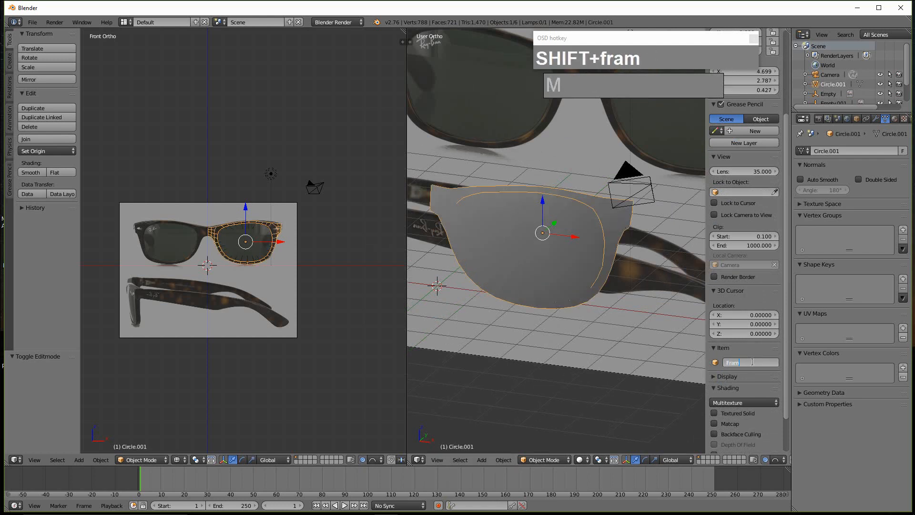
key(Return)
- Apply smooth shading to both the Frame and the Lens objects
right_click(542, 247)
right_click(613, 224)
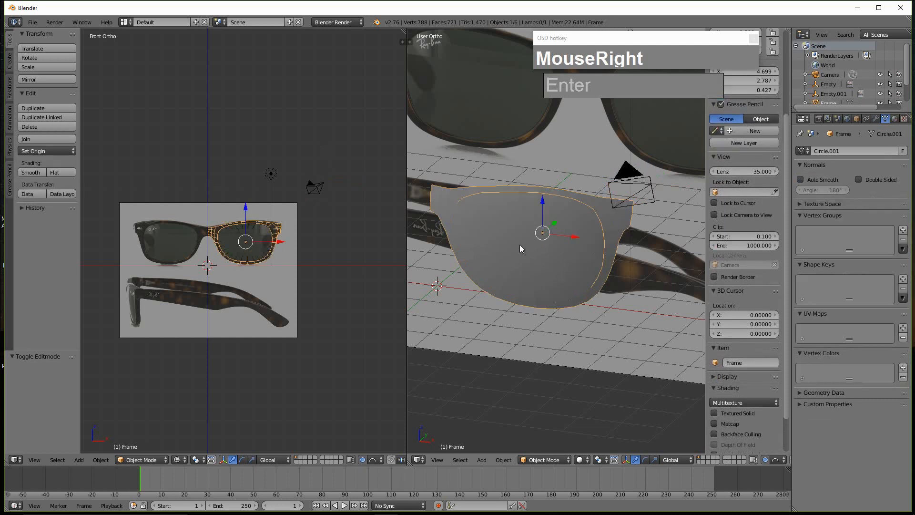
click(27, 173)
right_click(522, 251)
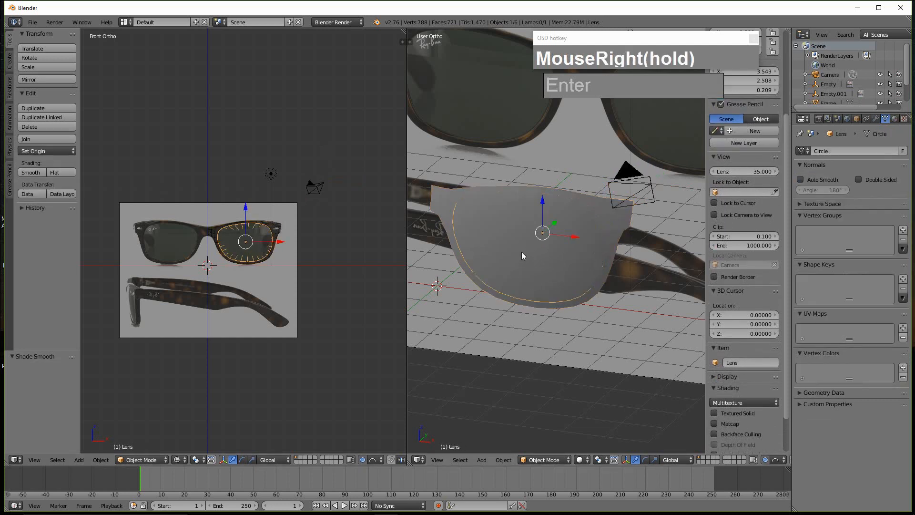
click(35, 173)
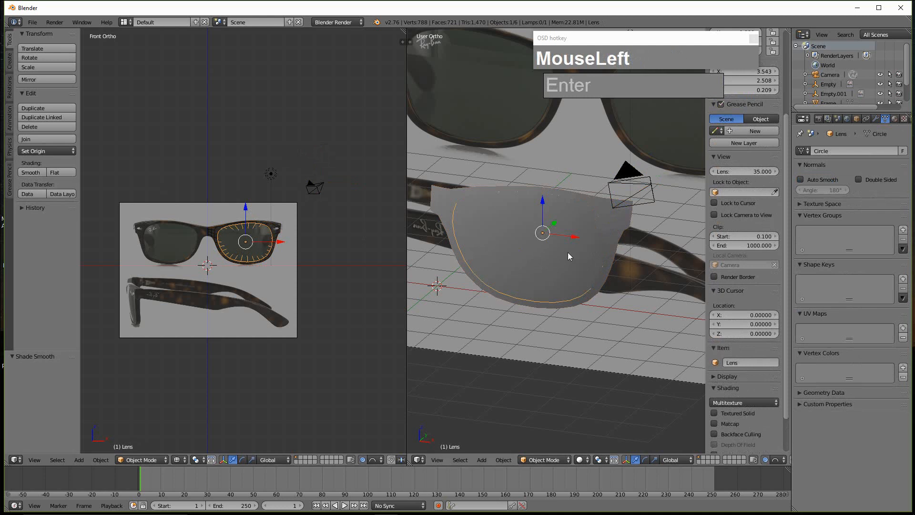
- Extrude all faces of the Frame about 0.24 along their normals and leave mesh editing
scroll(568, 251, up, 2)
right_click(611, 219)
scroll(615, 222, down, 1)
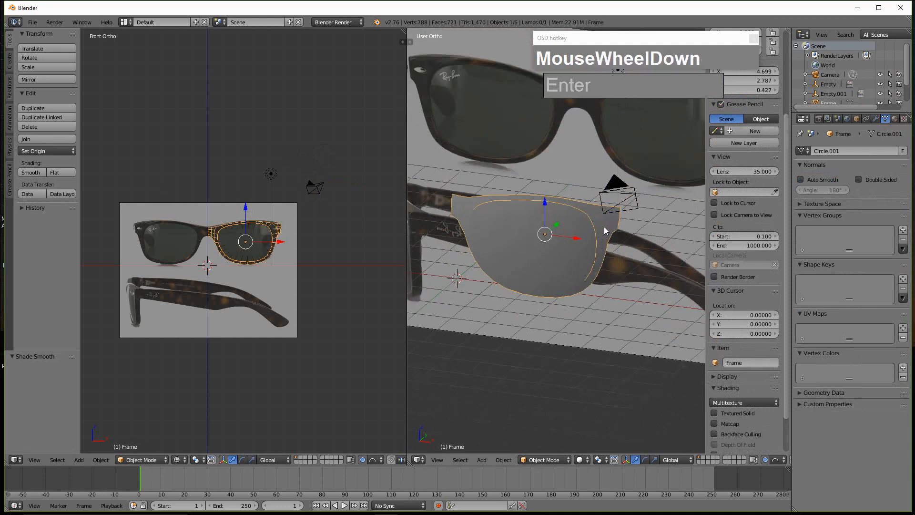
key(Tab)
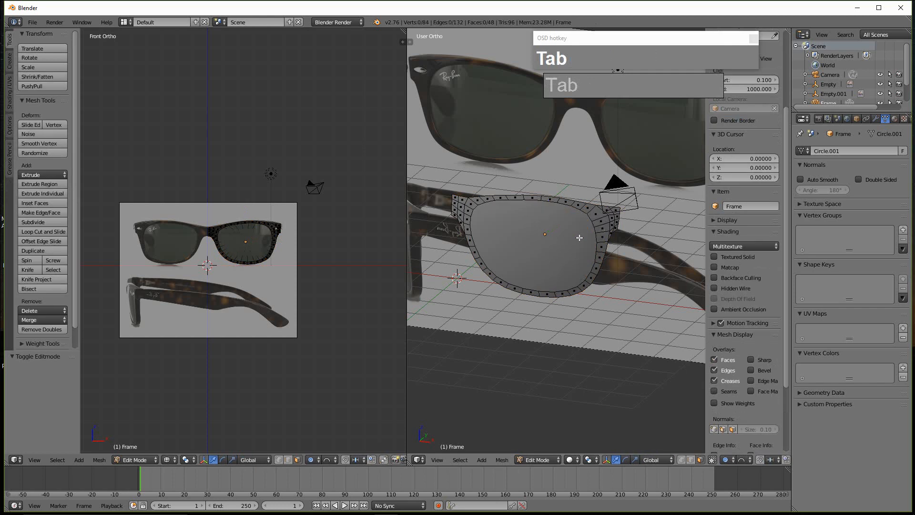
key(a)
middle_drag(543, 246, 553, 259)
key(e)
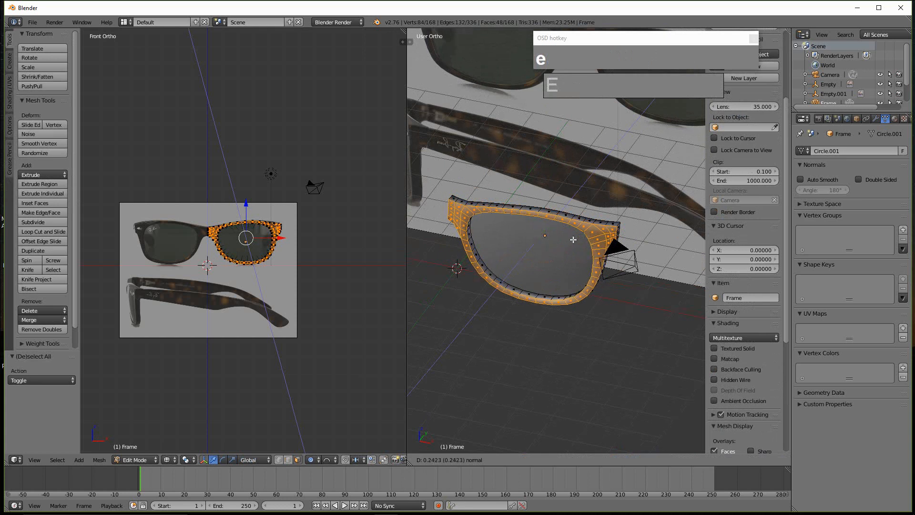
click(575, 238)
middle_drag(575, 238, 555, 232)
drag(546, 226, 543, 229)
drag(525, 262, 525, 265)
key(Tab)
- Select the Lens object and open its mesh for editing with all faces selected
mouse_move(525, 265)
middle_down()
mouse_move(525, 273)
mouse_move(593, 249)
mouse_move(587, 280)
mouse_move(574, 266)
mouse_move(545, 279)
mouse_move(530, 264)
middle_up()
right_click(559, 268)
key(Tab)
key(a)
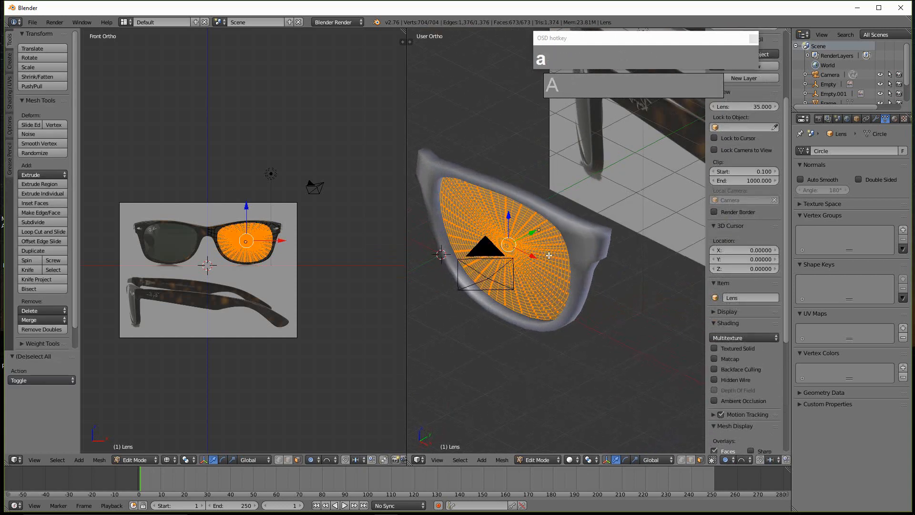
- Try to thicken the Lens by extruding all its faces in place and moving them -0.166 along Y
middle_drag(557, 251, 533, 244)
key(e)
right_click(525, 235)
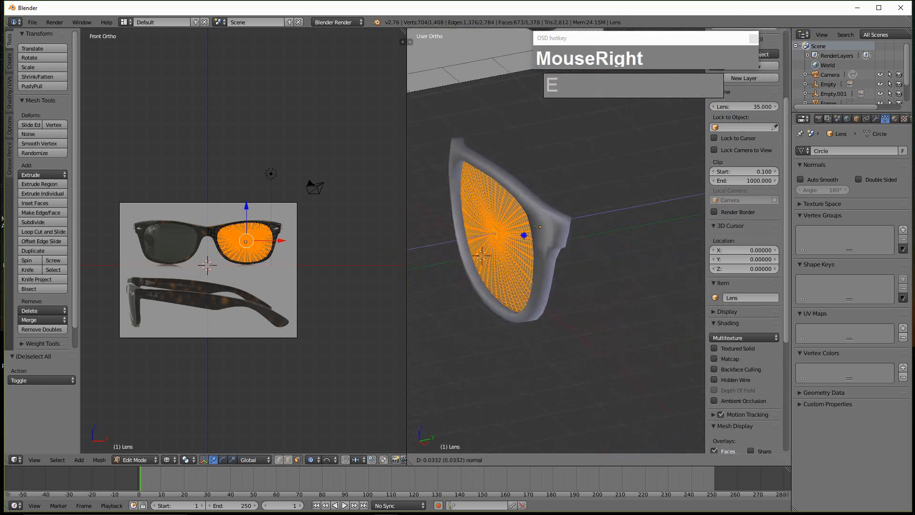
drag(531, 227, 524, 230)
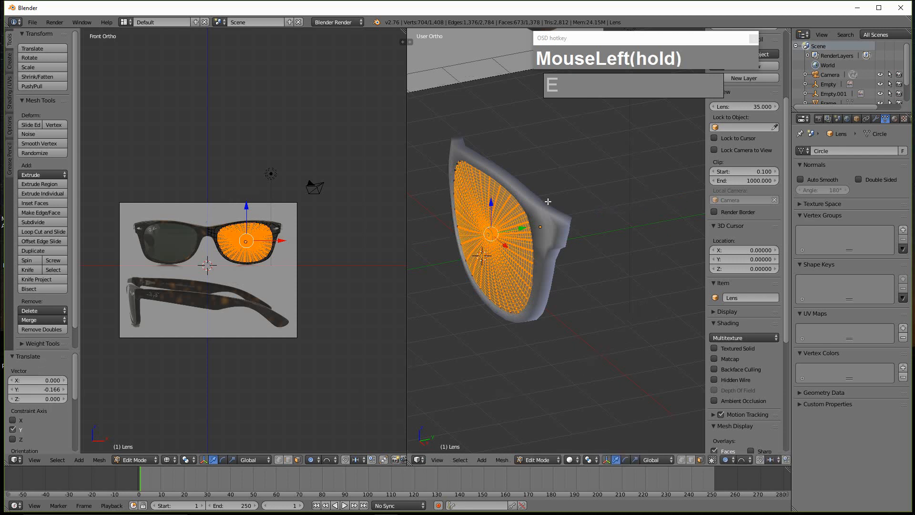
key(Tab)
- Check the Lens against the frame from the side, reopen its mesh for editing and undo the last offset
middle_drag(548, 201, 498, 212)
scroll(510, 216, down, 1)
right_click(508, 213)
key(Tab)
scroll(534, 216, down, 2)
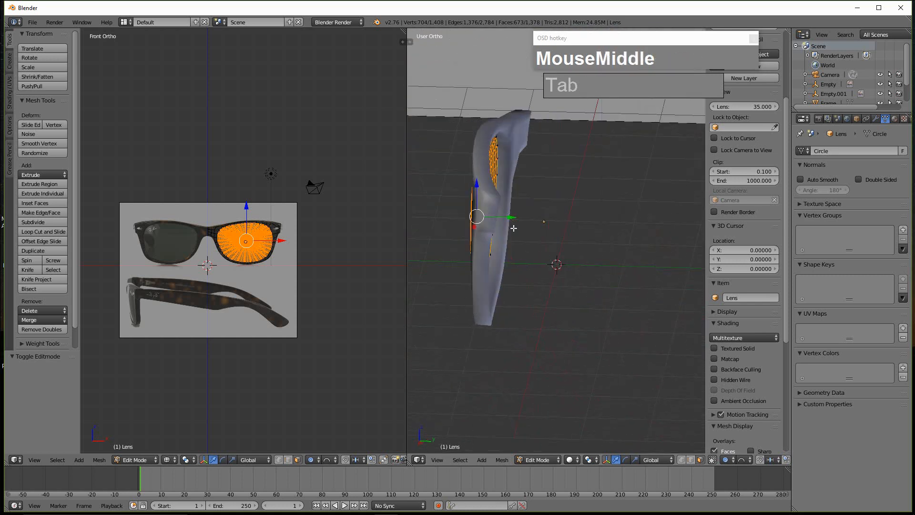
key(ctrl+z)
key(ctrl+z)
- Extrude all faces of the Lens slightly along their normals and leave mesh editing
middle_drag(514, 228, 548, 218)
key(e)
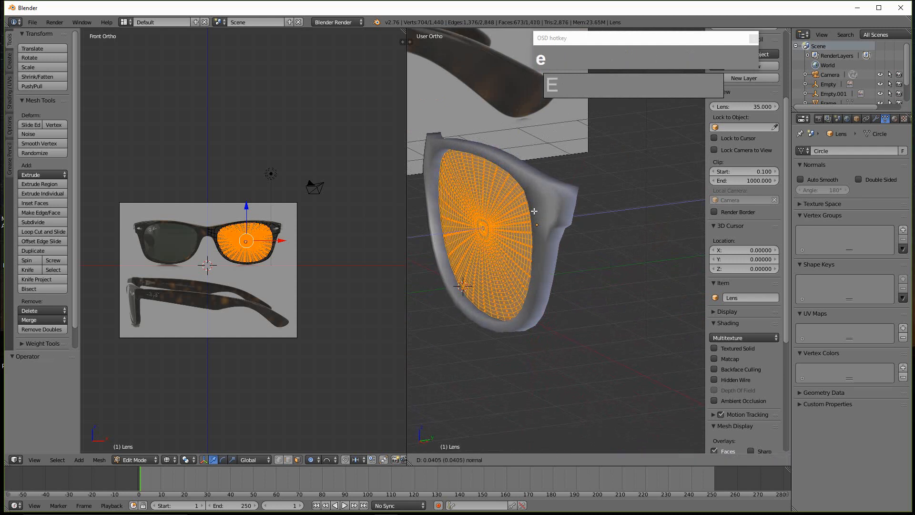
click(525, 215)
middle_drag(524, 215, 479, 225)
key(Tab)
- Select the Lens together with the Frame as the active object and join them into one object
middle_drag(523, 245, 606, 233)
right_click(601, 233)
scroll(565, 261, up, 1)
right_click(570, 247)
right_click(607, 238)
right_click(608, 231)
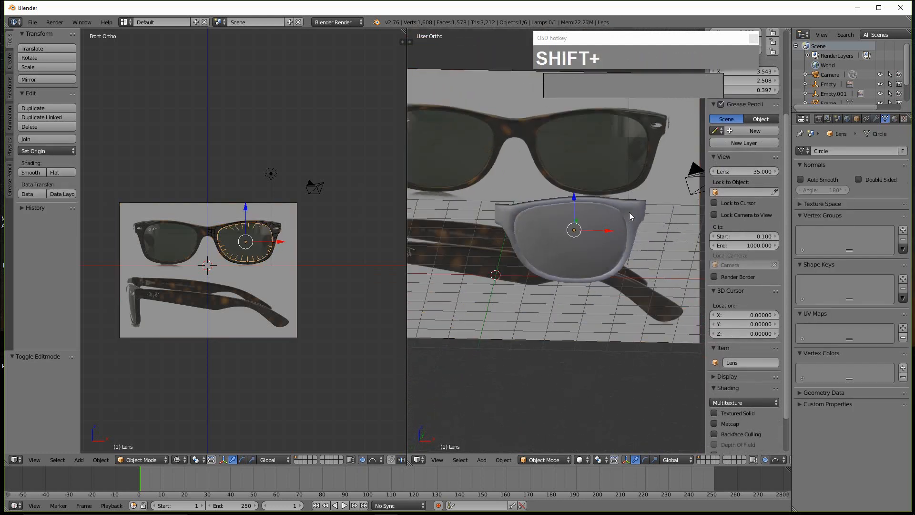
scroll(605, 246, up, 2)
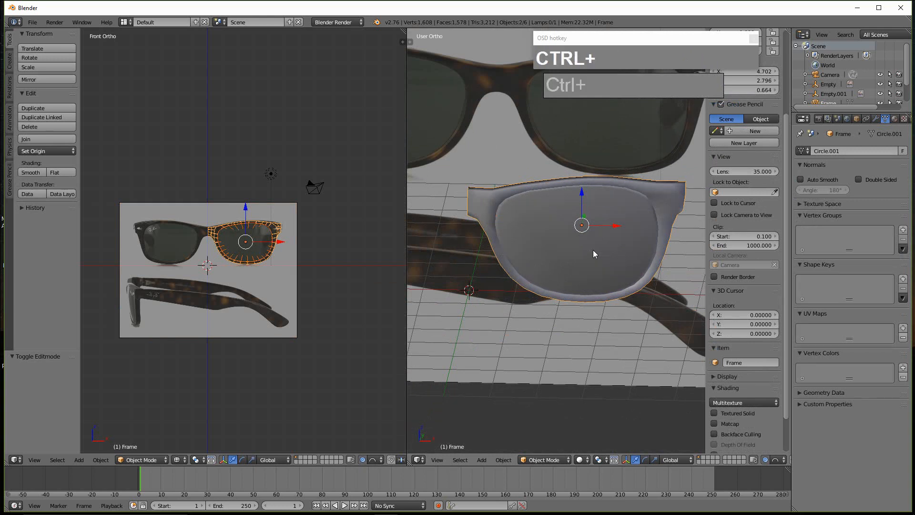
key(ctrl+j)
- Open the joined Frame mesh in face selection mode and select the four end faces at the nose bridge
scroll(539, 249, up, 2)
middle_drag(540, 250, 607, 254)
right_click(542, 216)
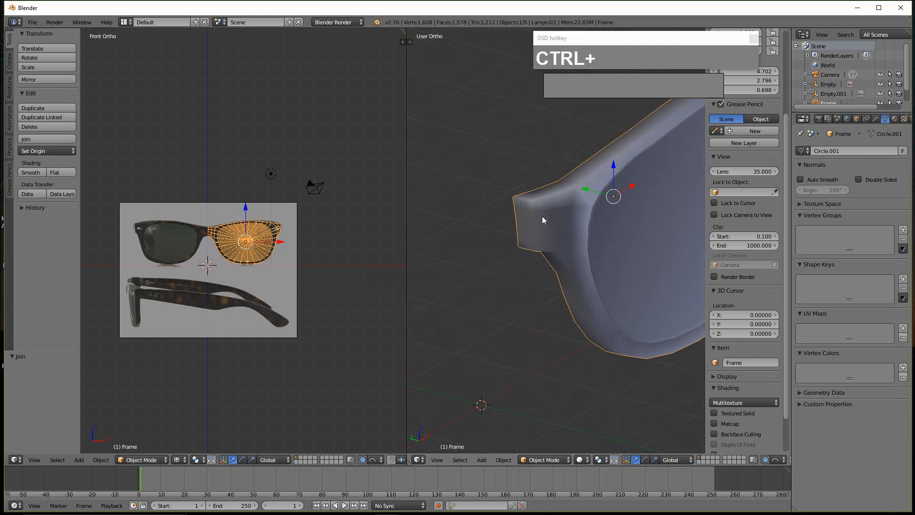
key(ctrl+Tab)
key(Tab)
right_click(523, 206)
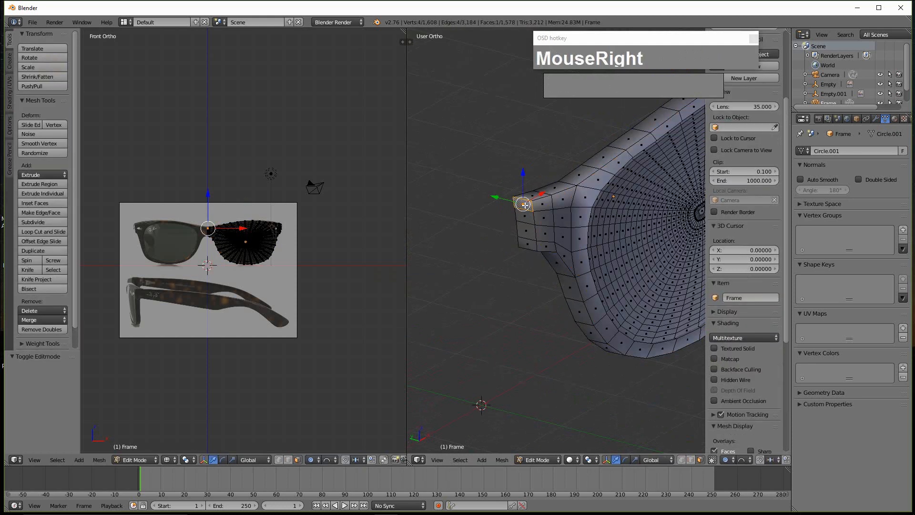
shift+right_click(525, 220)
shift+right_click(528, 235)
shift+right_click(529, 243)
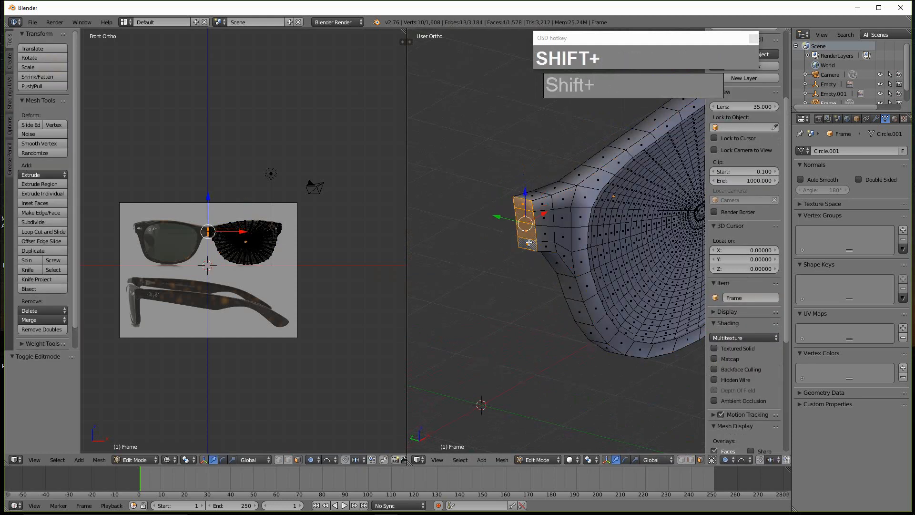
- Delete the selected faces that cap the frame's bridge end
key(x)
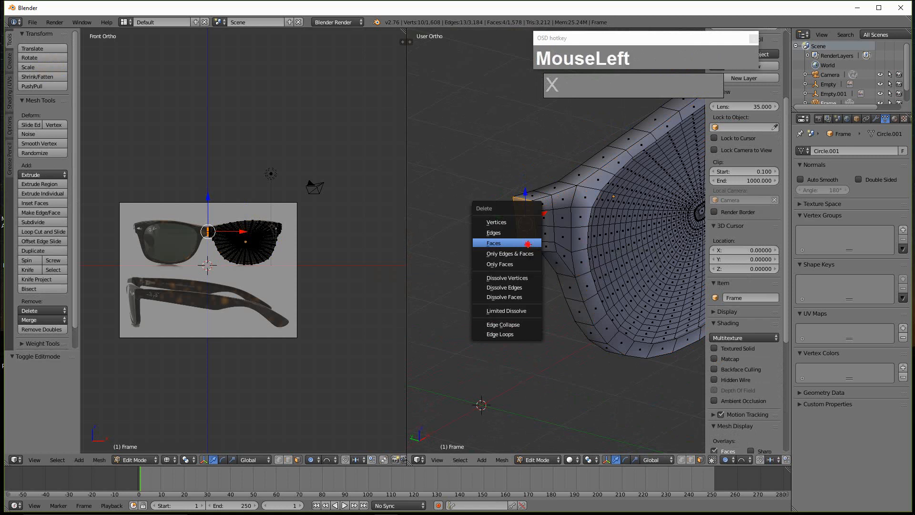
click(528, 244)
scroll(527, 245, down, 3)
middle_drag(528, 245, 559, 299)
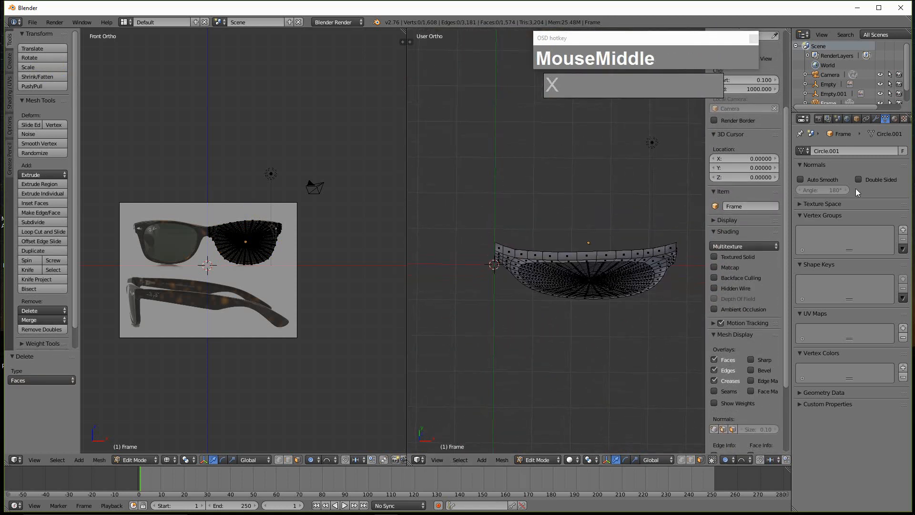
middle_drag(605, 202, 575, 221)
- Leave mesh editing and put the frame in Object Mode
key(Tab)
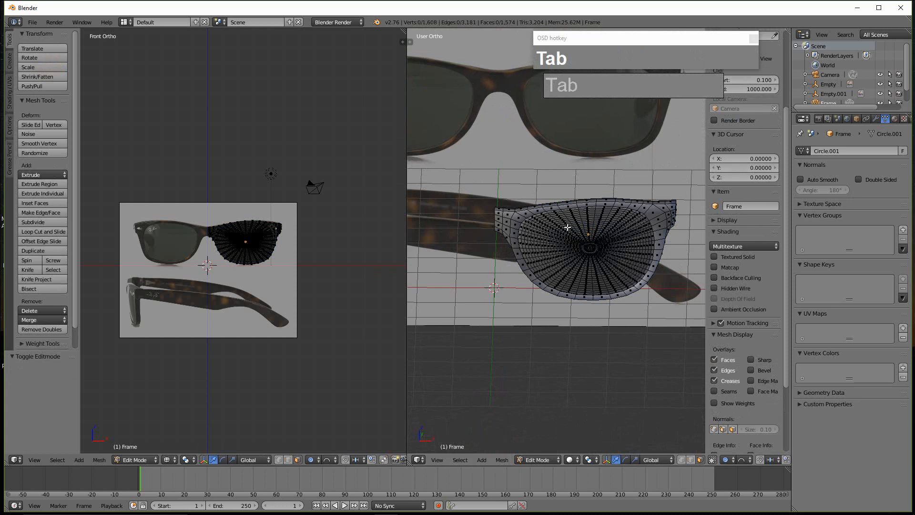
key(ctrl+Tab)
click(566, 213)
key(Tab)
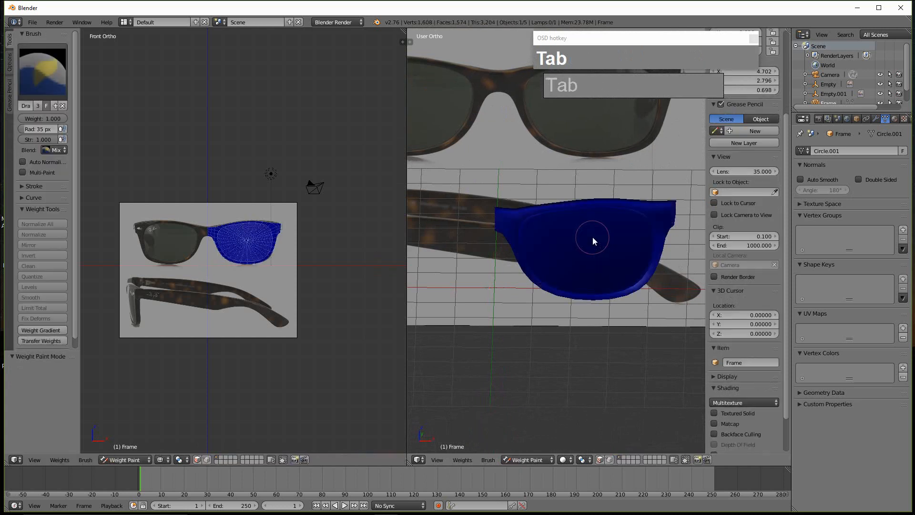
key(shift+Tab)
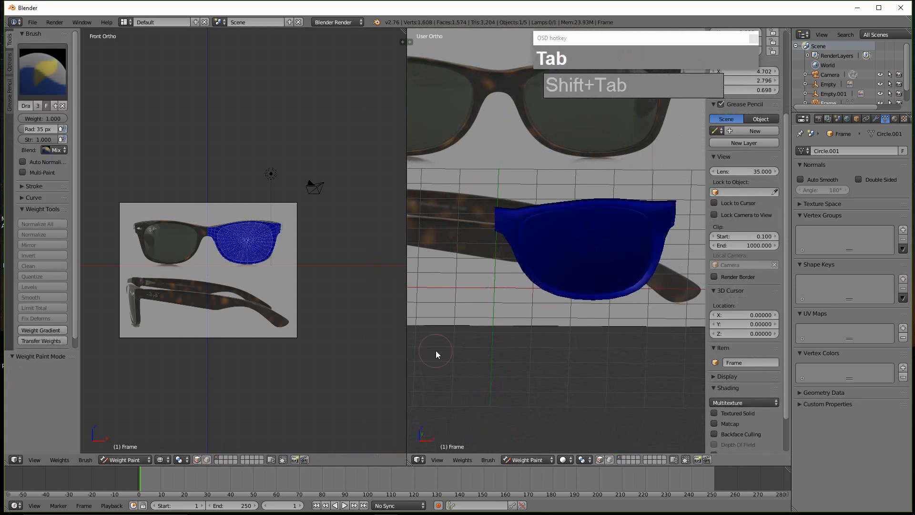
click(534, 459)
click(530, 449)
- Reset the 3D cursor to the world centre and set the frame's origin to the 3D cursor
middle_drag(576, 269, 536, 283)
scroll(590, 290, up, 4)
middle_drag(482, 298, 482, 292)
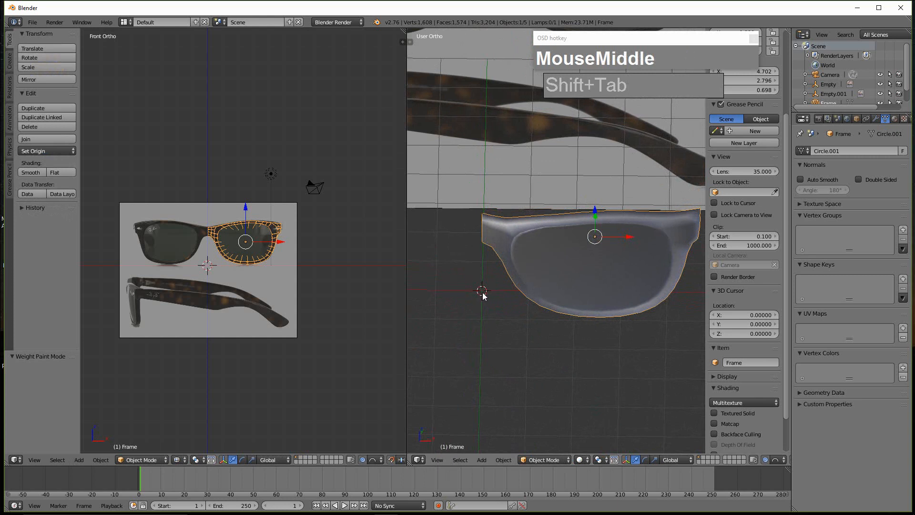
key(shift+c)
scroll(553, 301, up, 6)
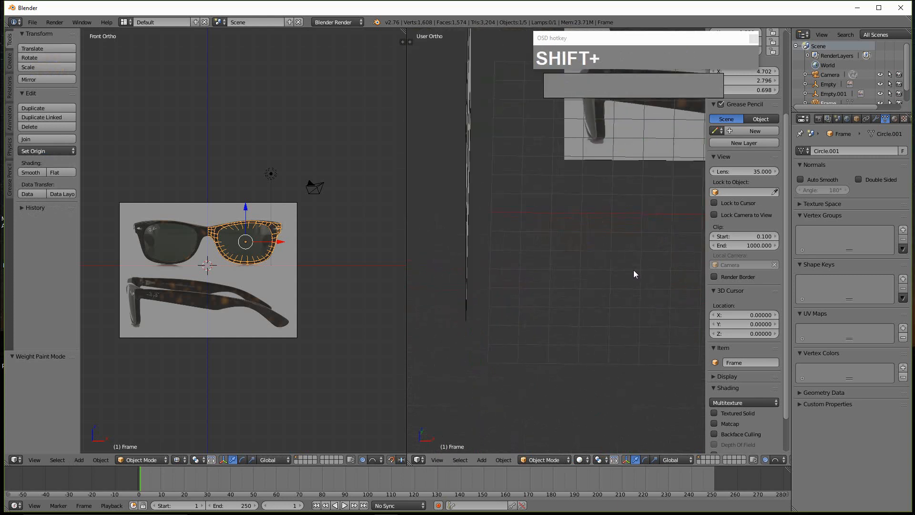
scroll(634, 269, down, 4)
shift+middle_drag(669, 250, 549, 272)
scroll(564, 290, up, 3)
scroll(563, 290, up, 2)
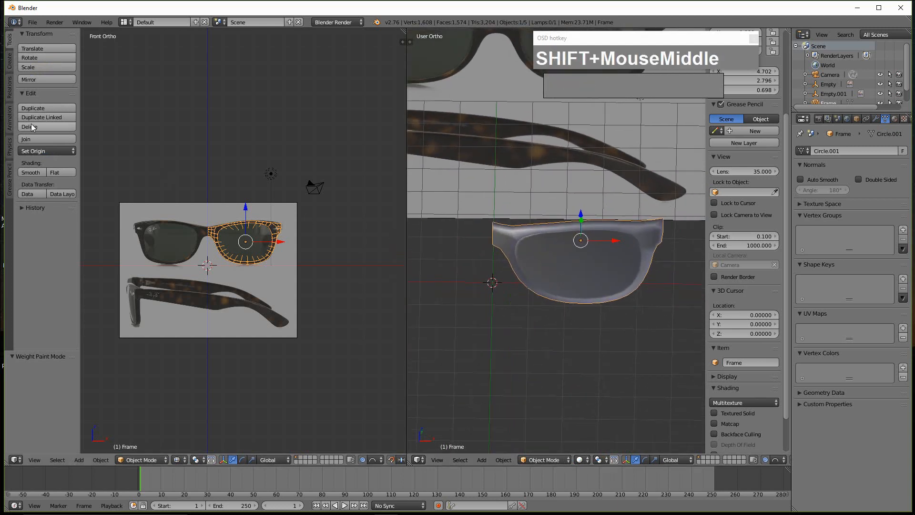
click(55, 151)
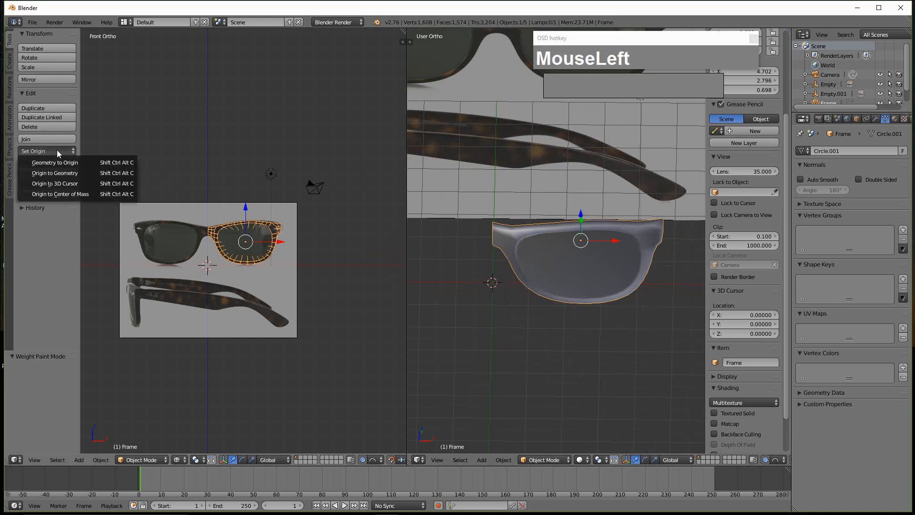
click(59, 183)
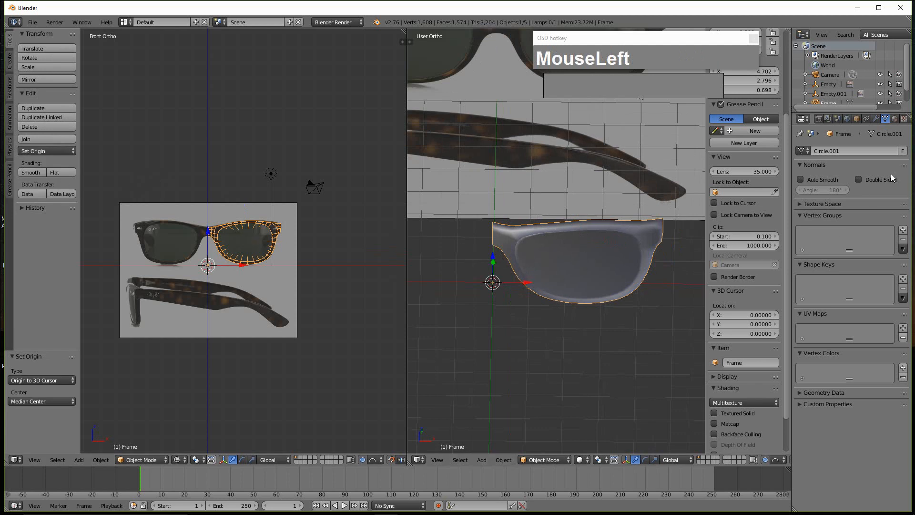
- Add a Mirror modifier to the frame and show the mirrored result in the top view
click(876, 120)
click(869, 151)
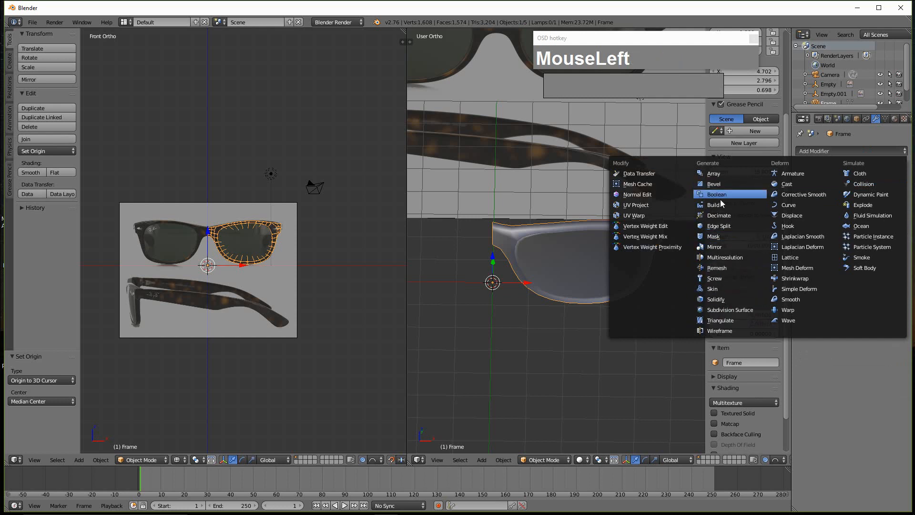
click(715, 247)
middle_drag(573, 285, 580, 261)
scroll(571, 311, up, 1)
key(KP_7)
scroll(582, 292, down, 1)
scroll(585, 305, up, 1)
scroll(584, 305, down, 2)
shift+middle_drag(582, 304, 584, 296)
scroll(585, 296, up, 2)
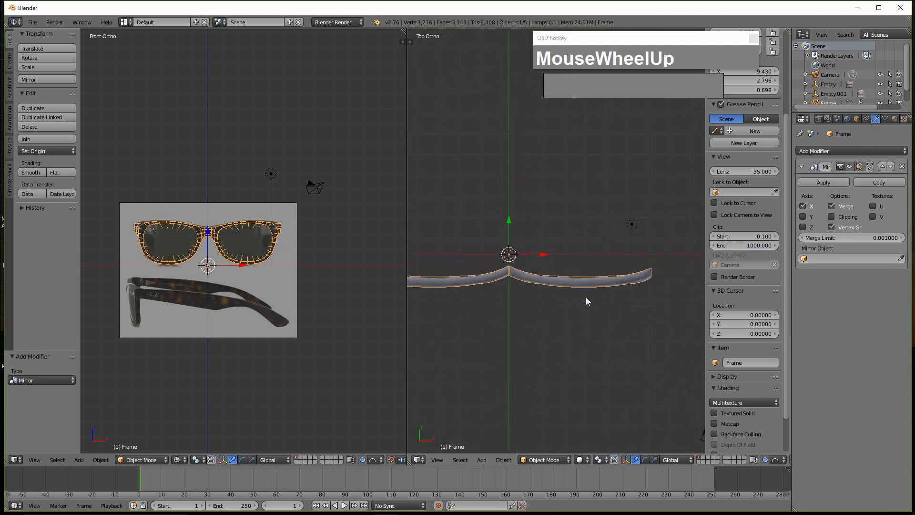
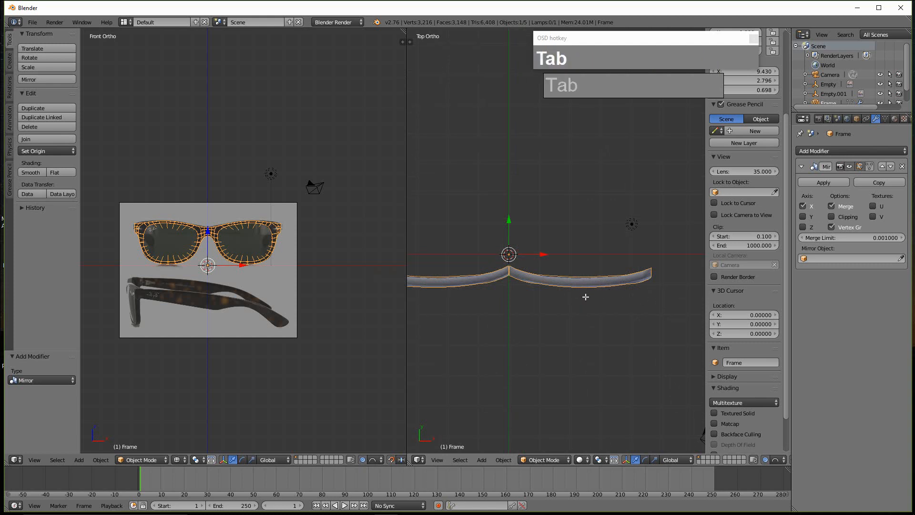
- Set the pivot point to the 3D Cursor and rotate the entire frame mesh about -9° in the top view
key(Tab)
key(a)
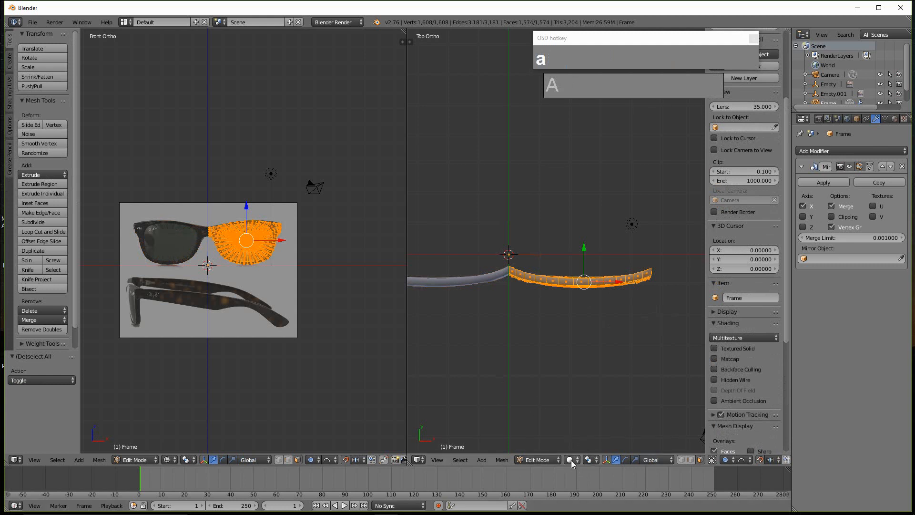
click(591, 459)
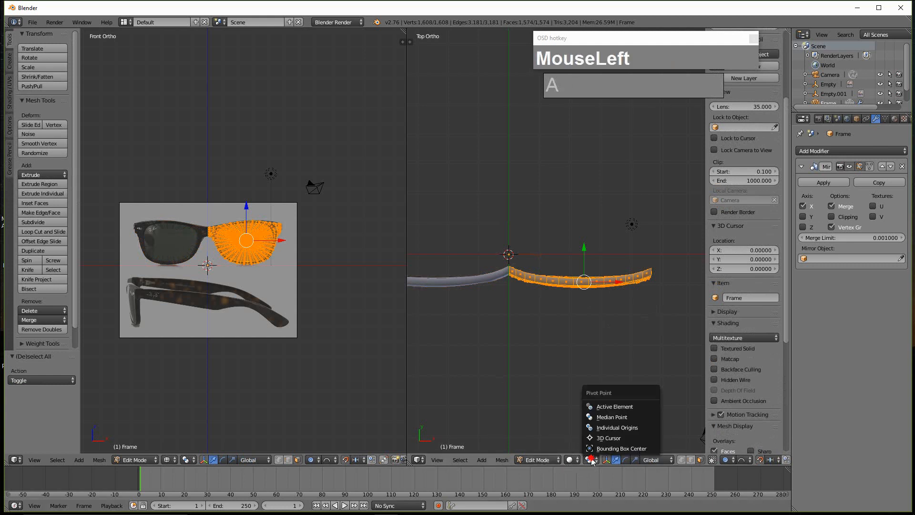
click(603, 438)
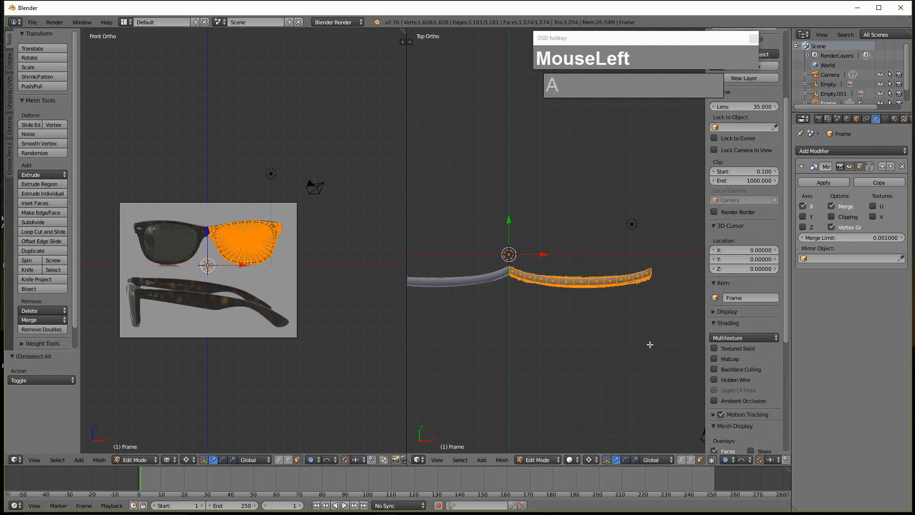
key(r)
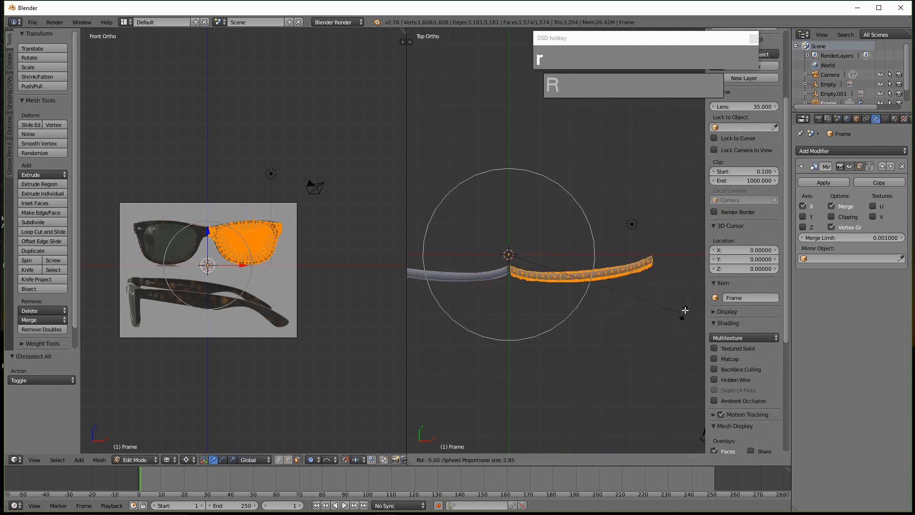
right_click(686, 303)
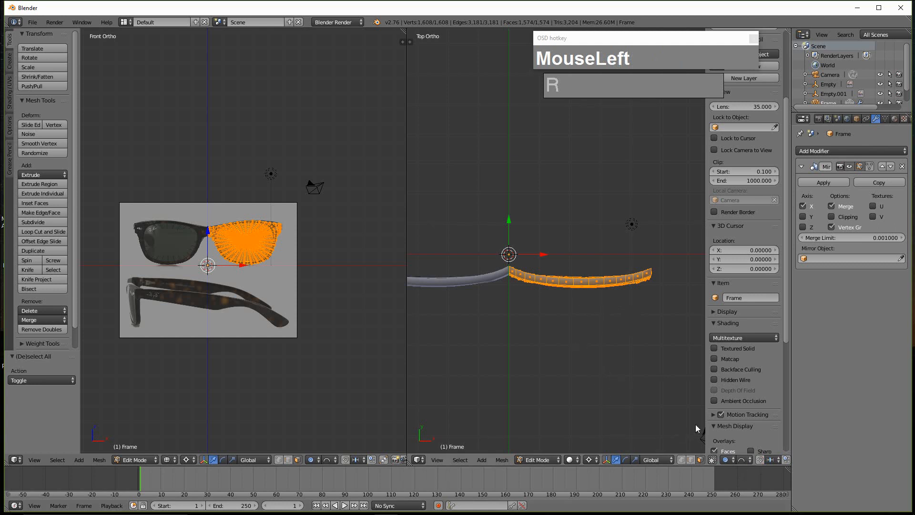
key(r)
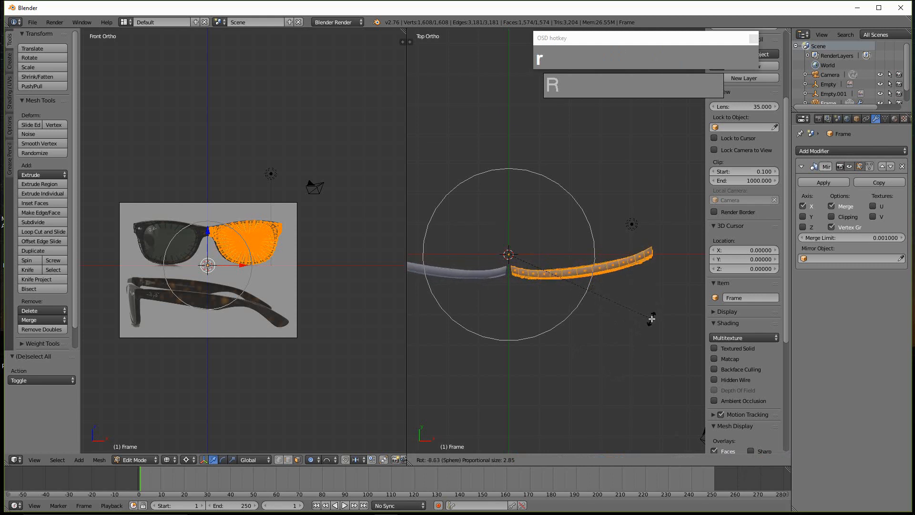
click(652, 317)
- Switch to edge selection and select the open edge loop at the frame's bridge end
scroll(525, 320, up, 2)
middle_drag(524, 321, 548, 276)
scroll(523, 264, up, 2)
scroll(586, 327, up, 2)
scroll(587, 328, up, 1)
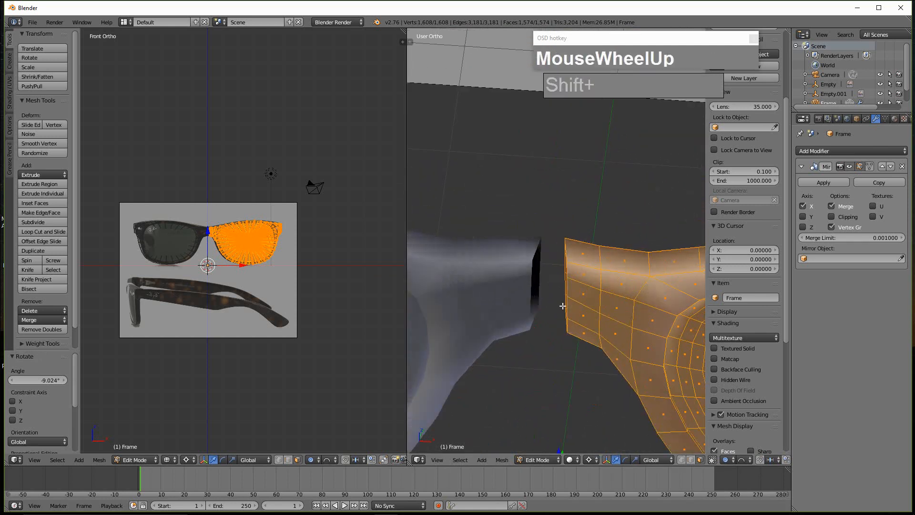
key(Tab)
key(Tab)
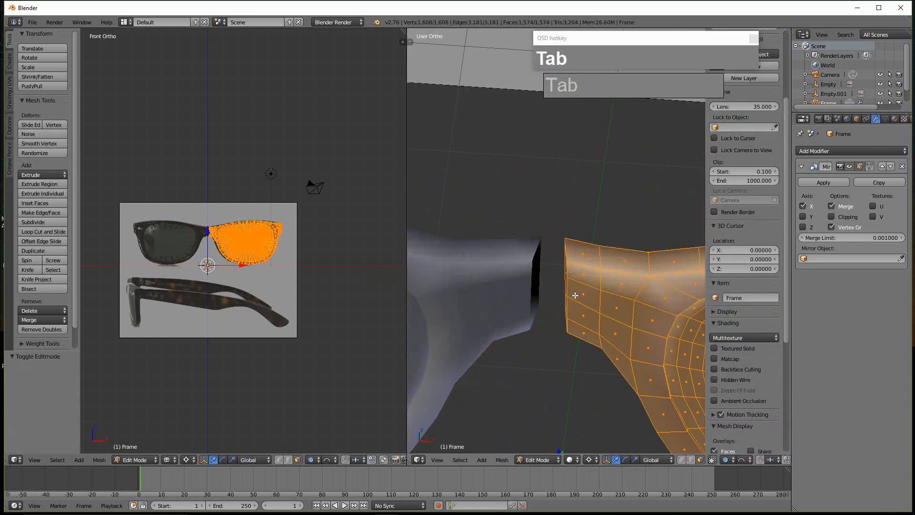
key(ctrl+Tab)
click(567, 285)
alt+right_click(568, 285)
alt+middle_drag(567, 285, 579, 297)
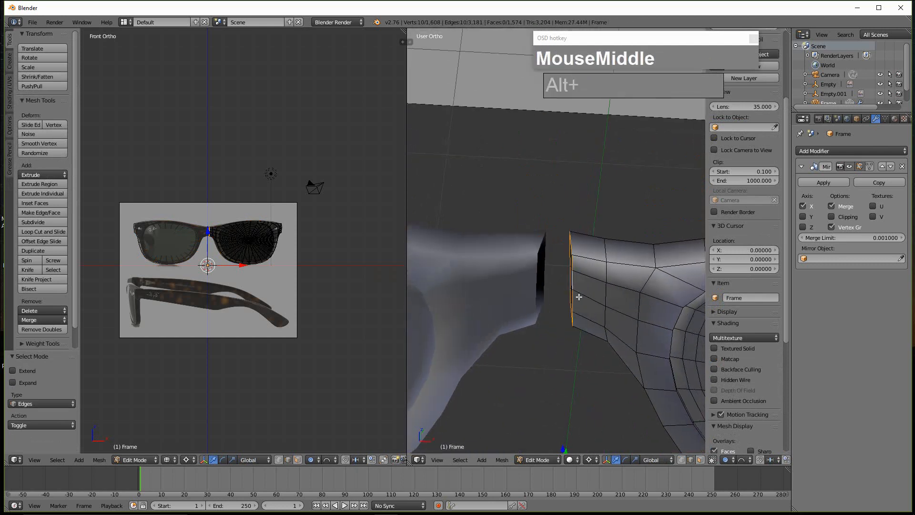
key(s)
key(x)
key(0)
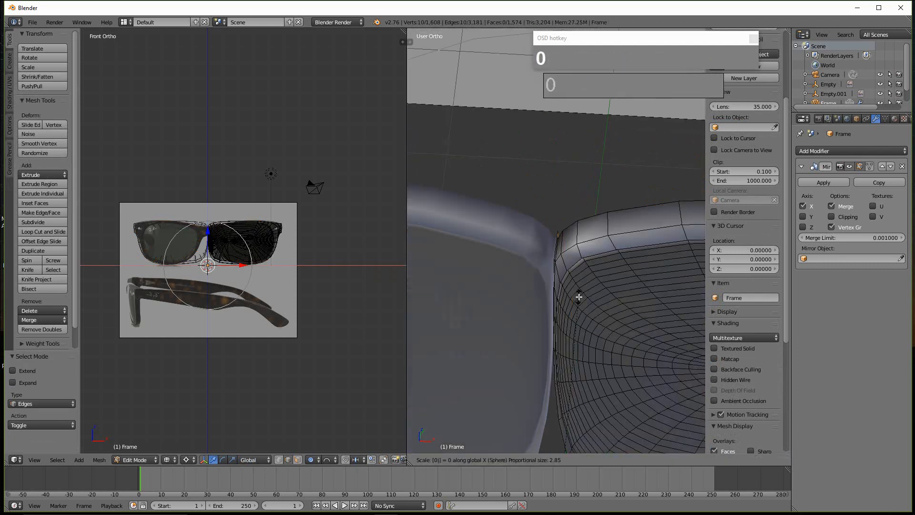
right_click(578, 298)
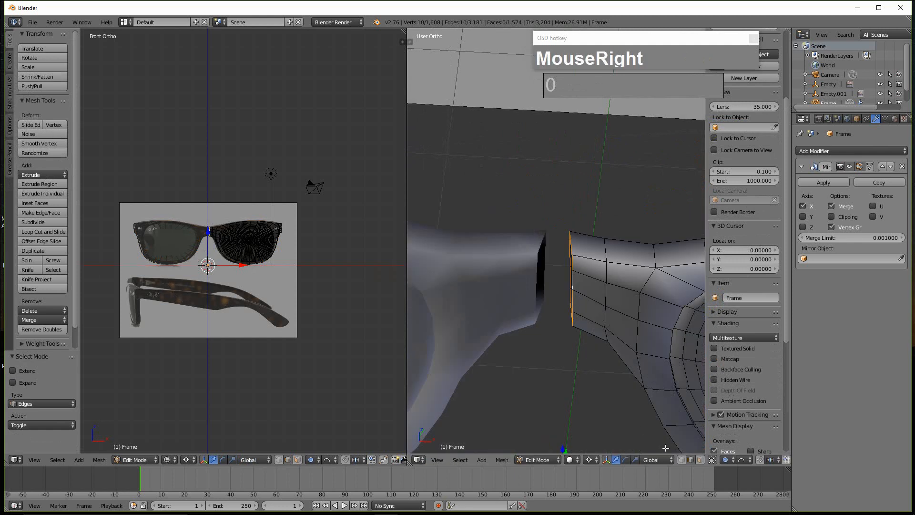
- Disable proportional editing and scale the bridge edge loop to 0 along X so it sits on the mirror plane
click(726, 459)
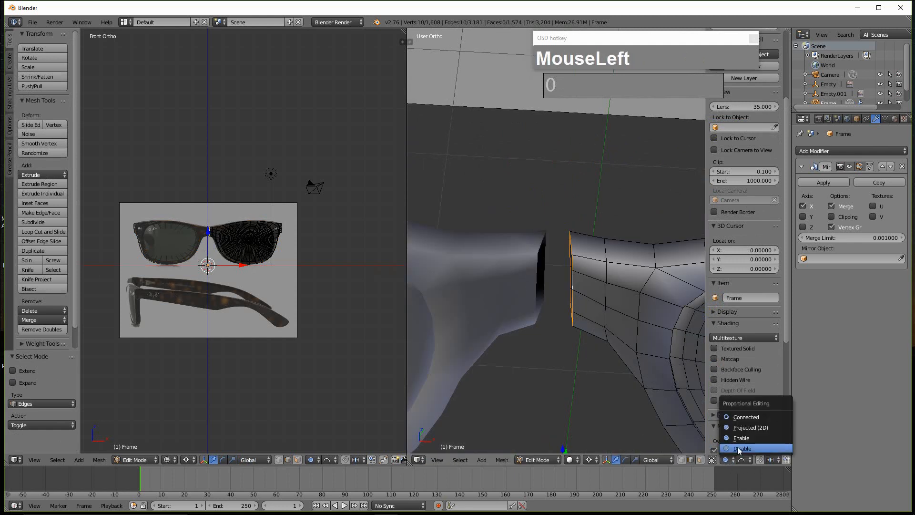
click(738, 449)
key(s)
key(x)
key(0)
click(569, 282)
- Examine the joined bridge of the mirrored frame in Object Mode
middle_drag(568, 283, 578, 260)
scroll(576, 330, down, 3)
scroll(550, 297, down, 4)
scroll(493, 275, up, 3)
key(Tab)
scroll(501, 210, up, 2)
scroll(502, 200, down, 2)
key(Tab)
- Select three adjacent faces on the back of the rim beside the nose and extrude them about 0.27 as a nose pad
scroll(495, 229, up, 2)
key(ctrl+Tab)
click(496, 236)
right_click(508, 221)
shift+right_click(504, 234)
shift+right_click(499, 252)
middle_drag(499, 253, 515, 268)
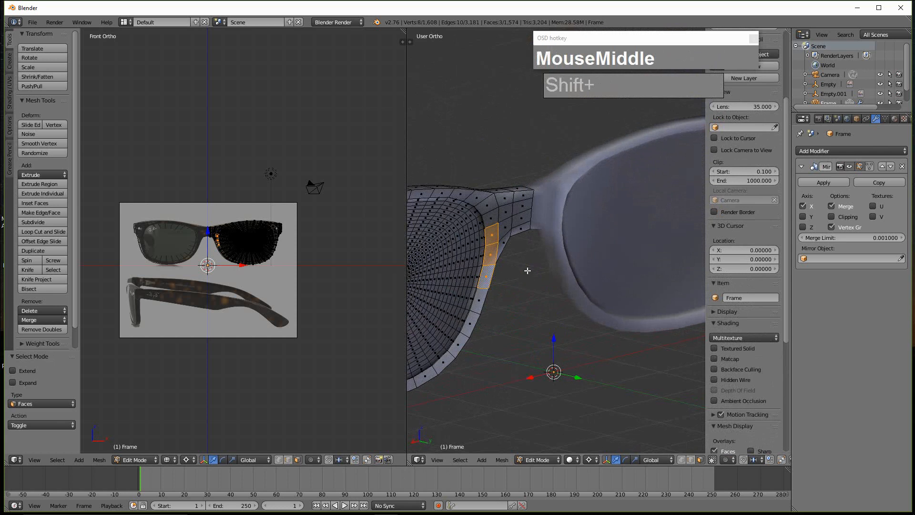
middle_drag(533, 275, 535, 279)
key(e)
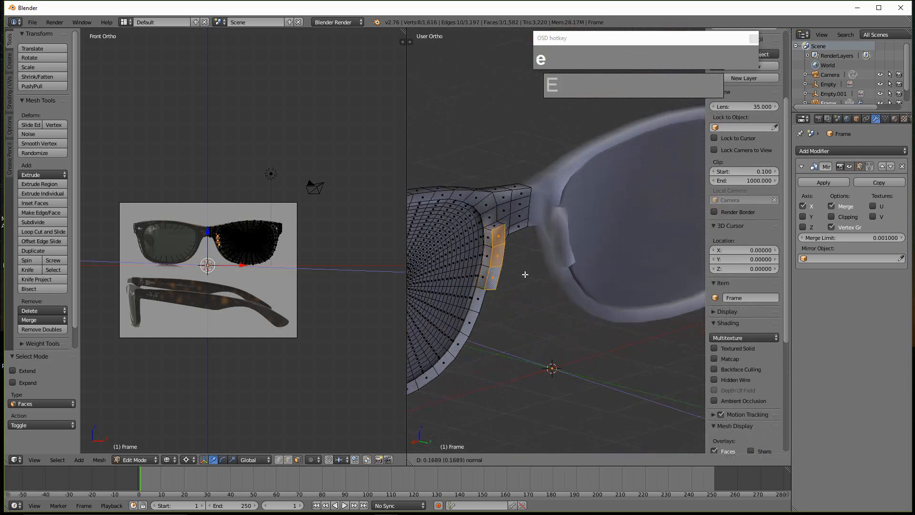
click(526, 265)
scroll(526, 261, up, 1)
scroll(526, 261, up, 1)
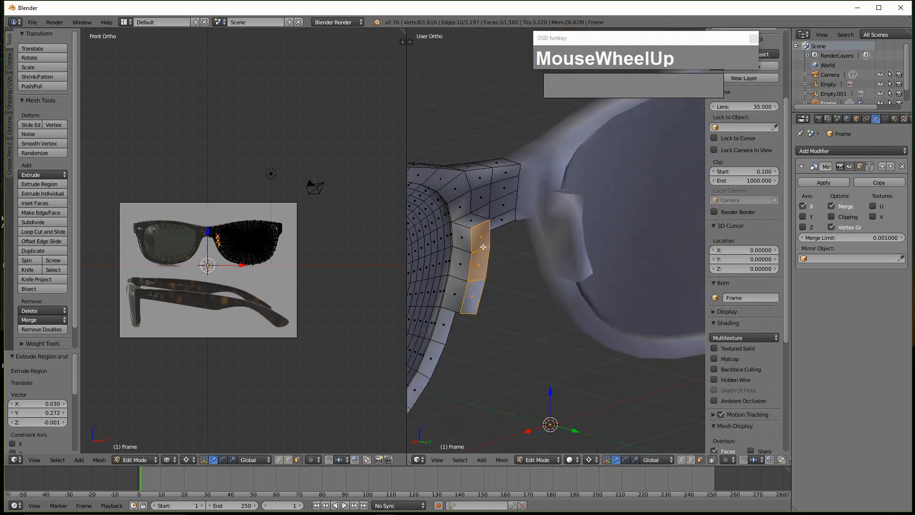
- Switch to vertex selection and select the two uppermost outer vertices of the extruded nose pad
key(ctrl+Tab)
click(451, 220)
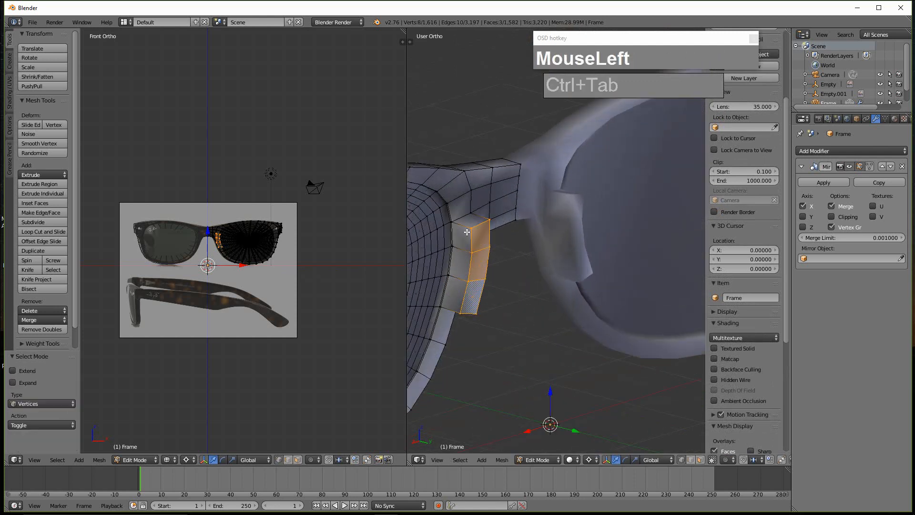
right_click(472, 229)
shift+right_click(498, 234)
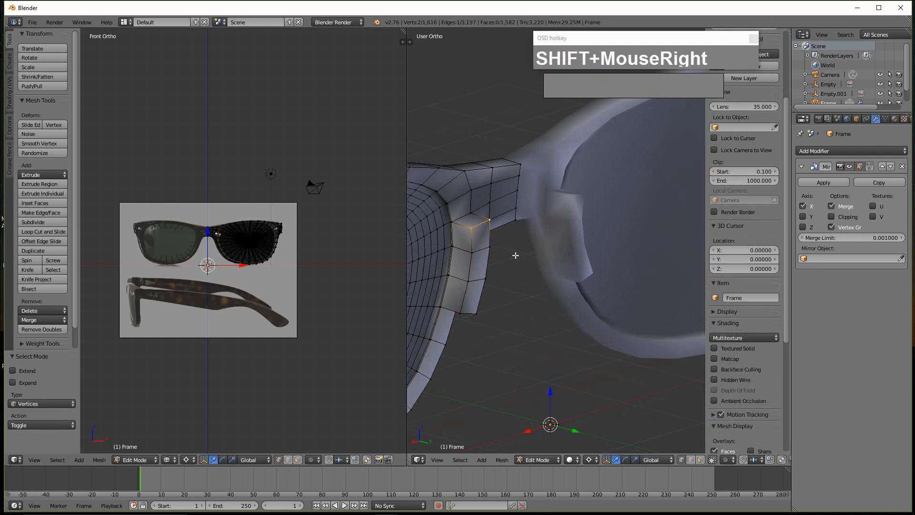
scroll(508, 272, down, 3)
scroll(498, 261, up, 3)
middle_drag(494, 263, 515, 250)
scroll(472, 265, up, 2)
- Set the pivot point to Median Point and scale the nose pad's two upper vertices to about 0.471
key(s)
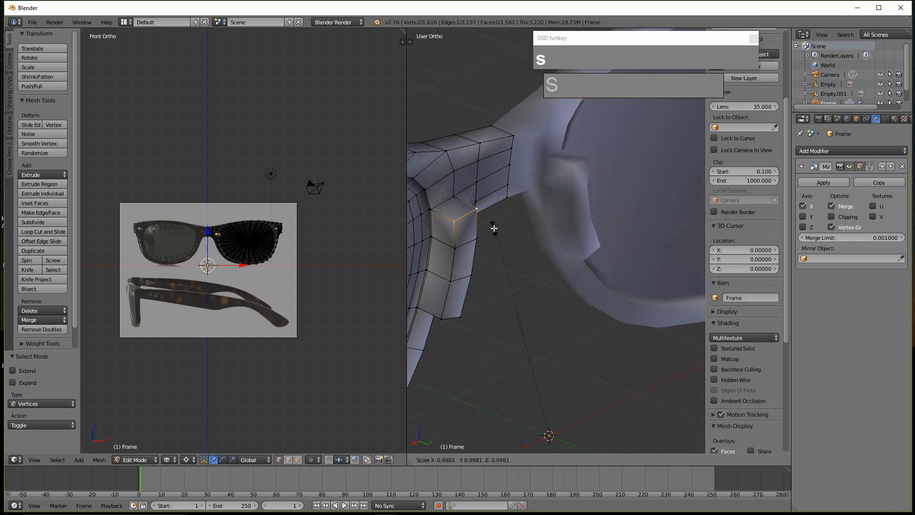
right_click(493, 228)
scroll(540, 323, down, 1)
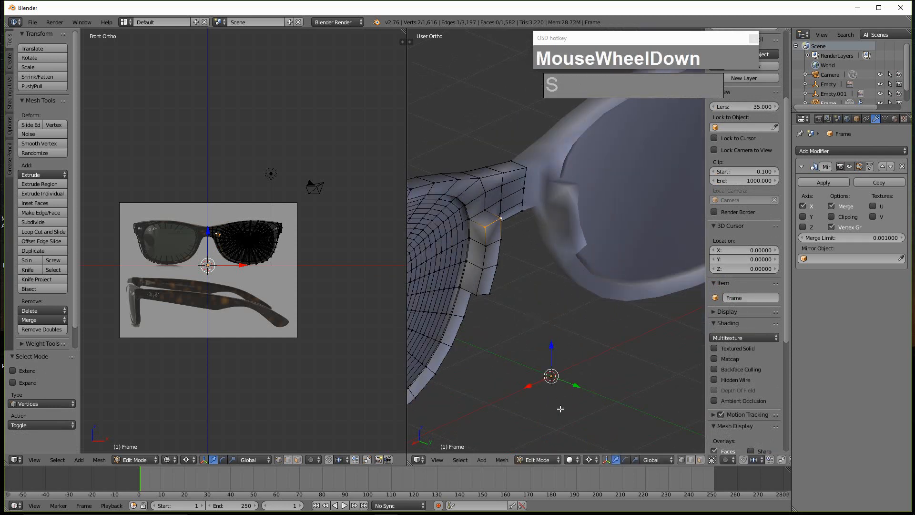
click(591, 459)
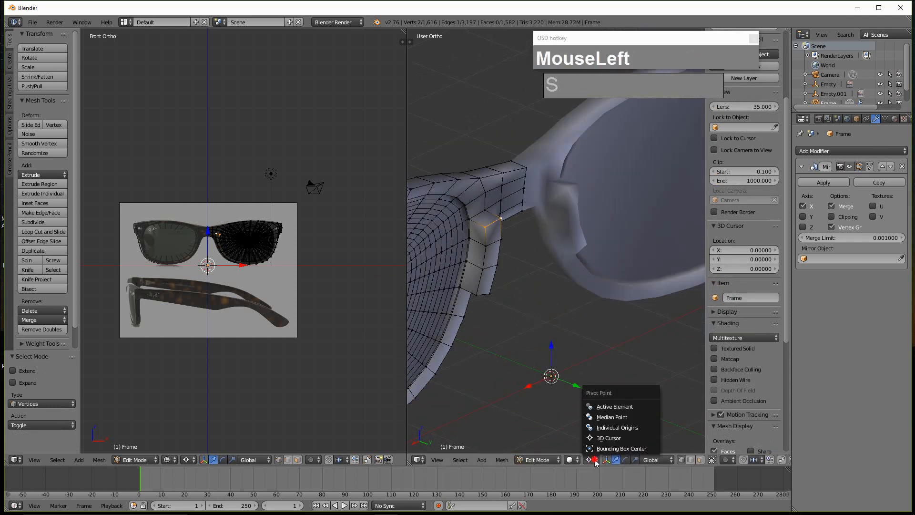
click(615, 418)
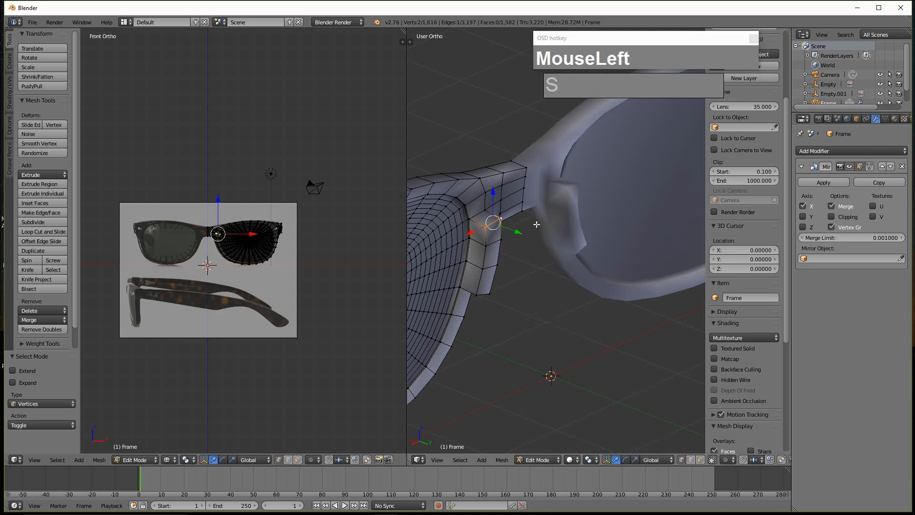
key(s)
click(515, 223)
- Scale the nose pad's second outer vertex pair from the top to about 0.579 and narrow the third pair the same way
shift+right_click(501, 241)
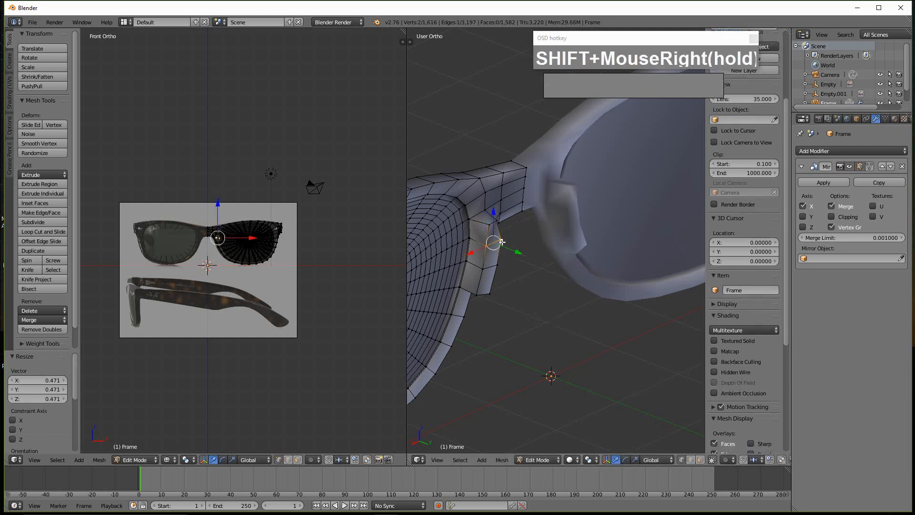
key(s)
click(512, 251)
right_click(493, 271)
shift+right_click(481, 269)
key(s)
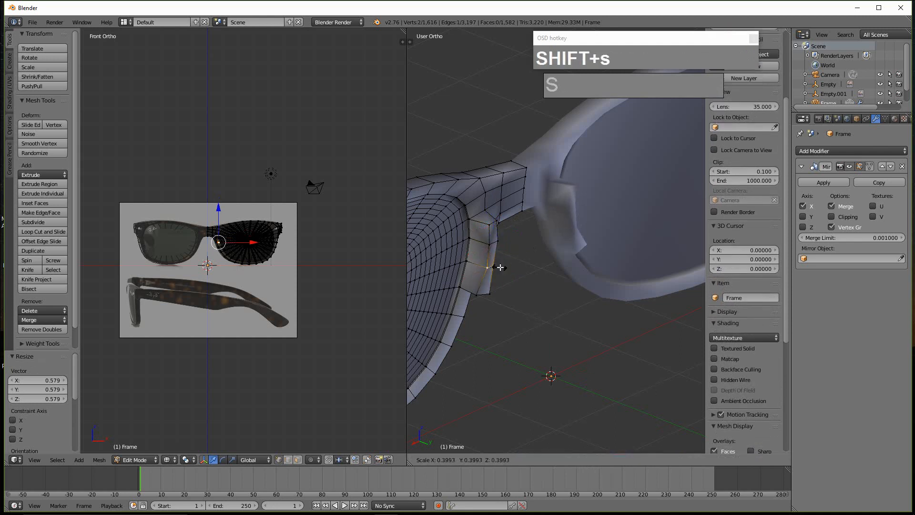
click(507, 266)
- Move the nose pad's lowest outer vertex pair about 0.163 along Z and its uppermost outer pair about 0.047 along Z
right_click(478, 296)
shift+right_click(490, 293)
mouse_move(484, 264)
mouse_down()
mouse_move(490, 253)
mouse_move(484, 283)
mouse_up()
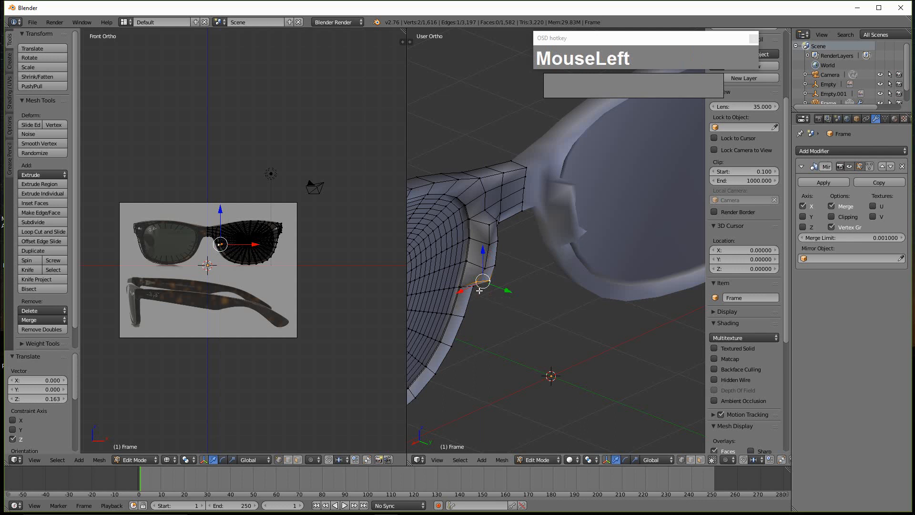
right_click(487, 224)
shift+right_click(496, 220)
drag(493, 195, 493, 204)
drag(502, 238, 489, 201)
scroll(489, 204, down, 1)
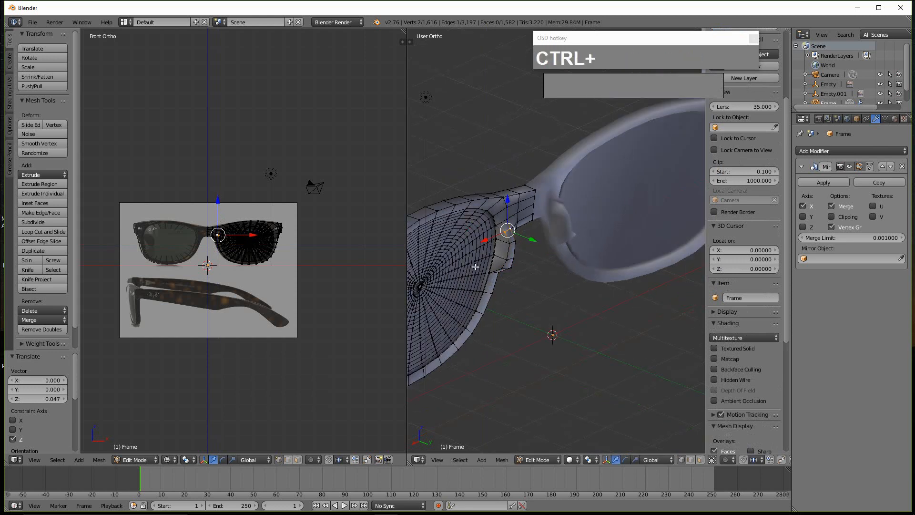
- Add a level 2 Subdivision Surface modifier to the frame and return to Object Mode
key(ctrl+2)
key(Tab)
middle_drag(517, 279, 556, 282)
scroll(508, 269, down, 1)
scroll(557, 282, down, 3)
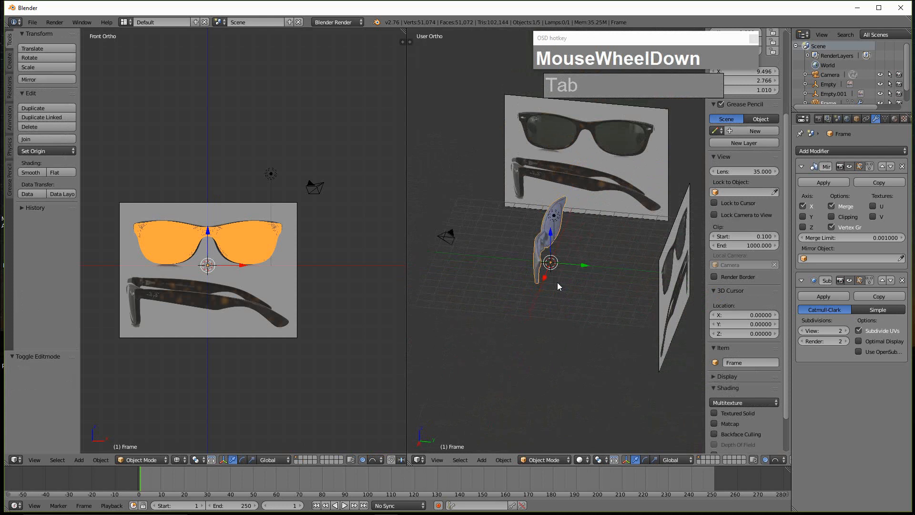
- In the right side view, move the frame about -3.696 along Y onto the front of the side reference glasses
key(KP_3)
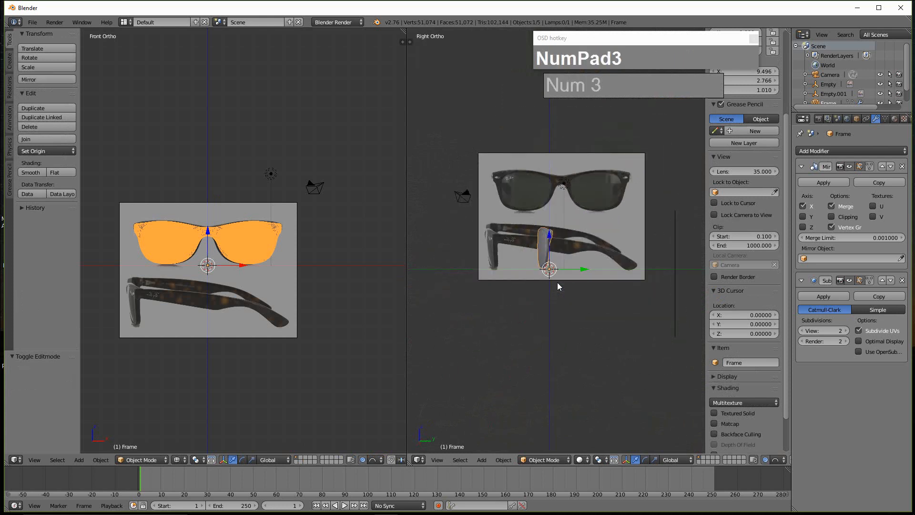
scroll(556, 282, up, 3)
shift+middle_drag(554, 291, 551, 257)
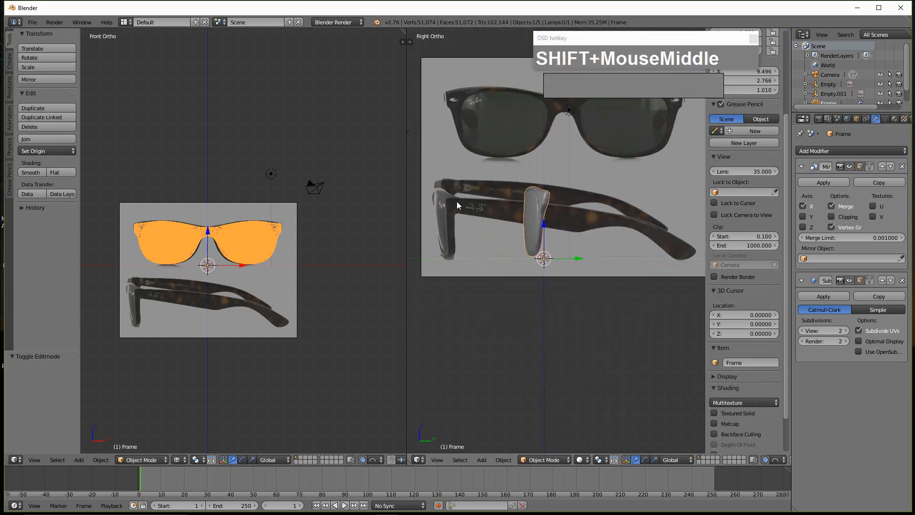
shift+scroll(553, 257, down, 2)
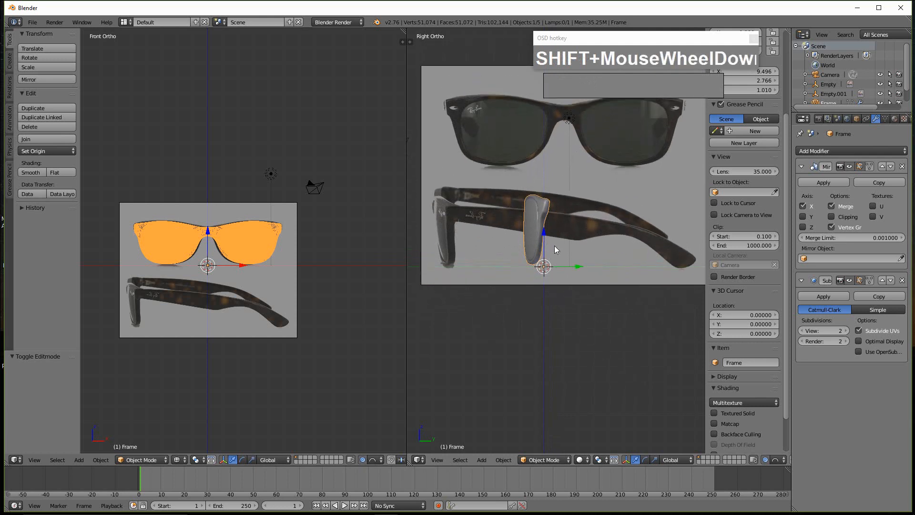
scroll(543, 258, down, 3)
scroll(547, 237, up, 2)
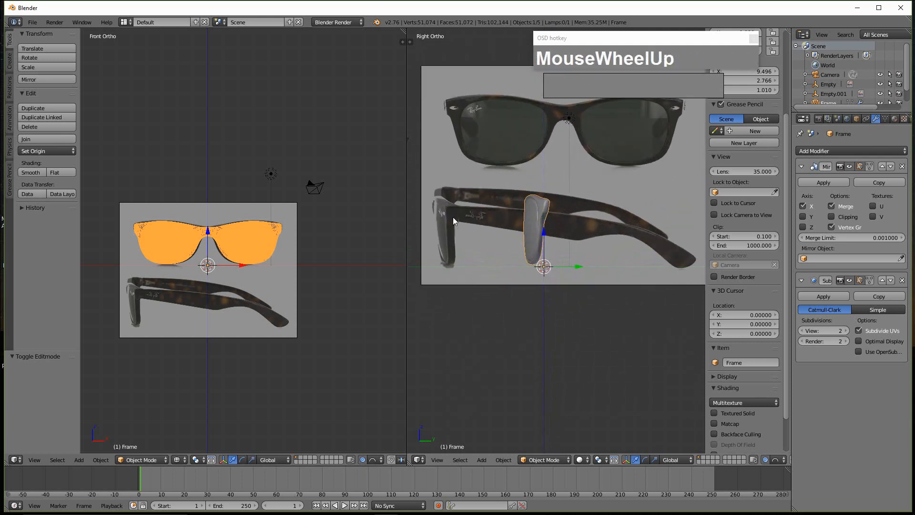
right_click(546, 236)
right_click(545, 236)
key(Tab)
key(Tab)
key(Tab)
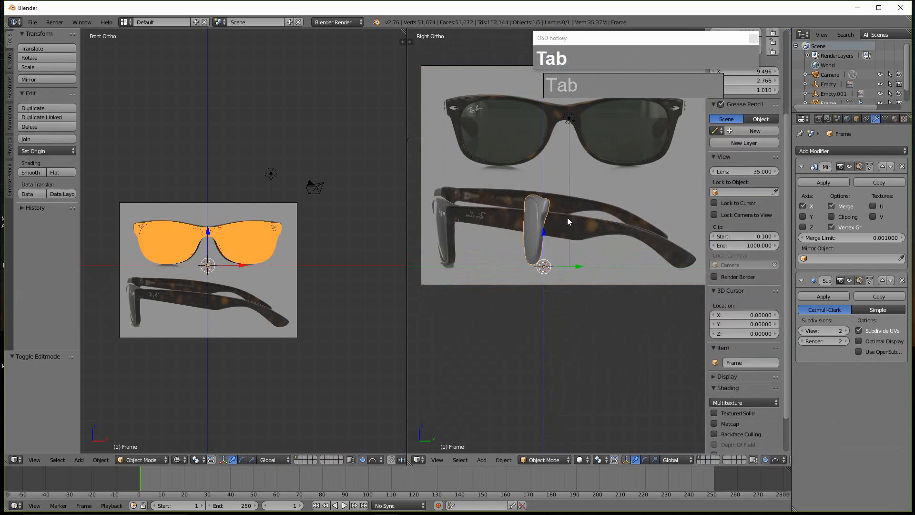
drag(576, 266, 477, 270)
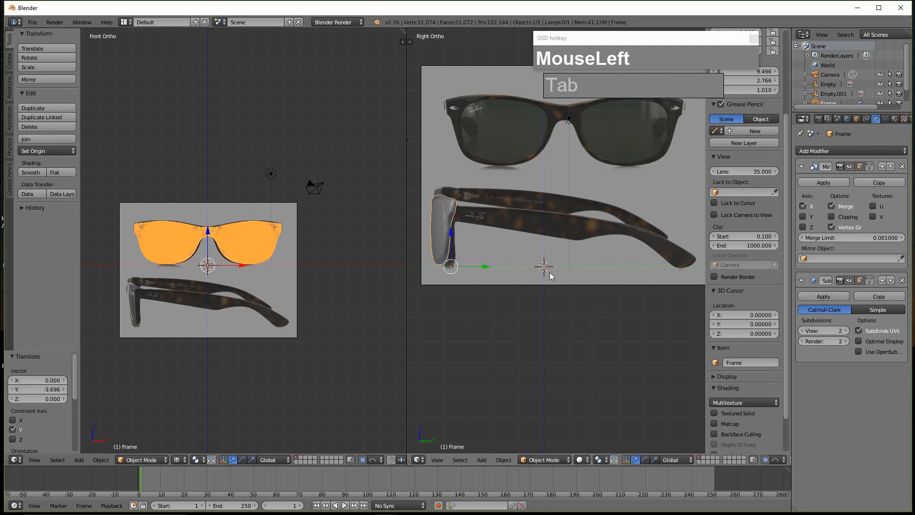
- In Edit Mode, rotate the whole frame mesh about -7.495° and shift it about -0.246 along Z and 0.152 along Y
key(Tab)
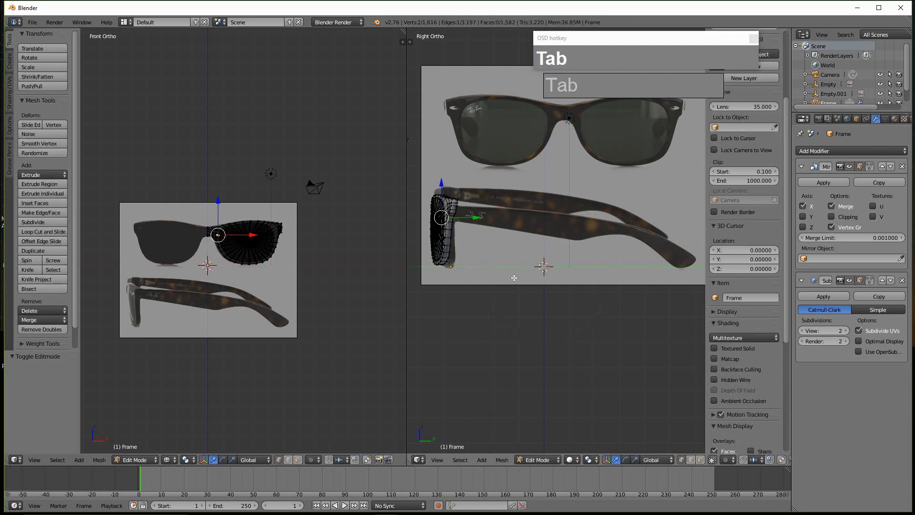
key(a)
key(a)
key(r)
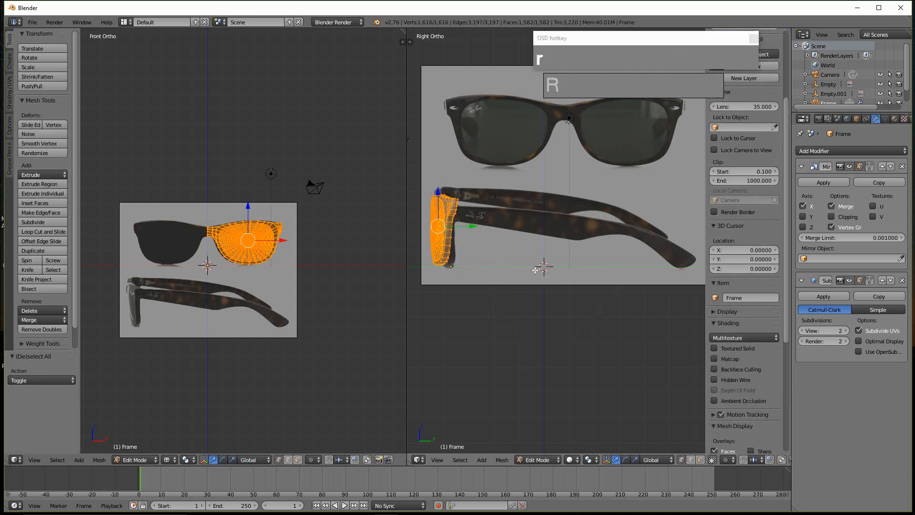
click(546, 260)
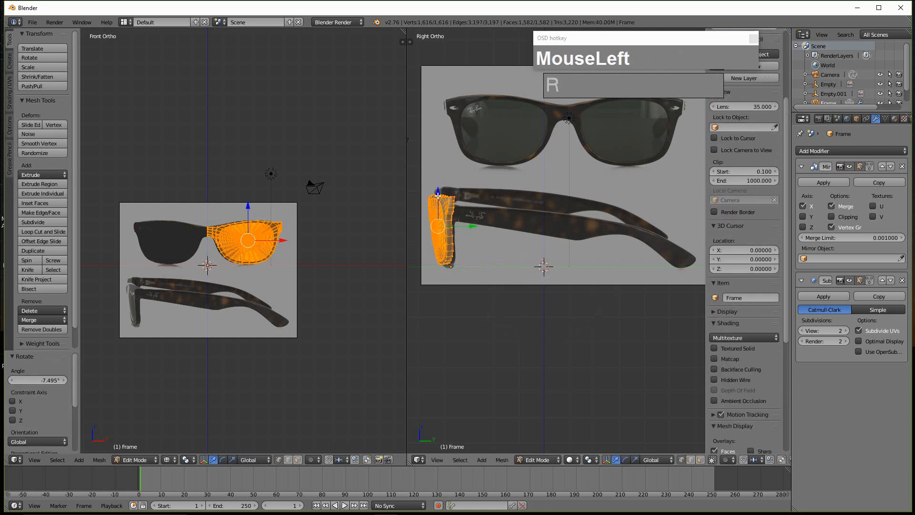
drag(437, 192, 439, 201)
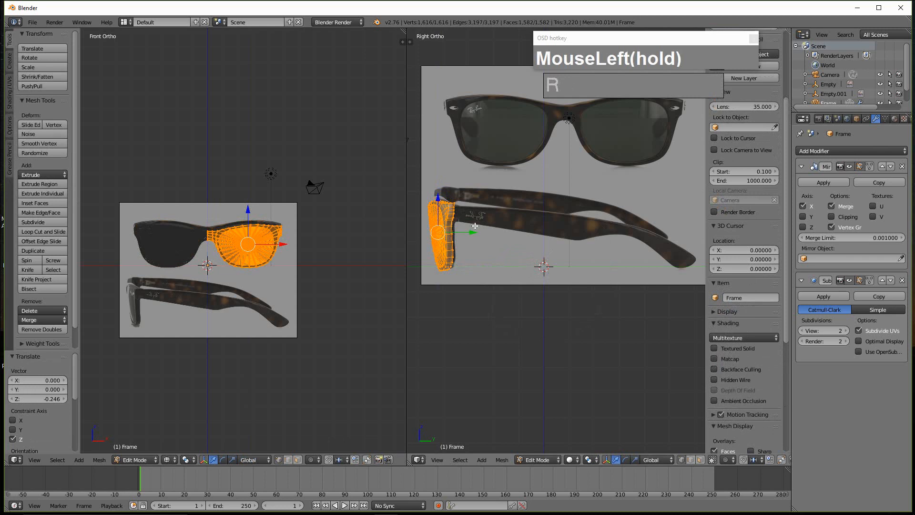
drag(470, 234, 474, 234)
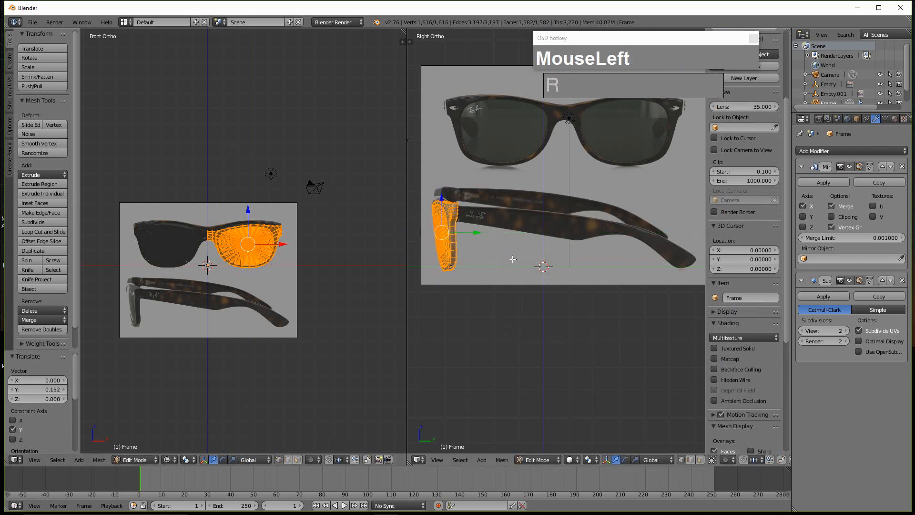
key(Tab)
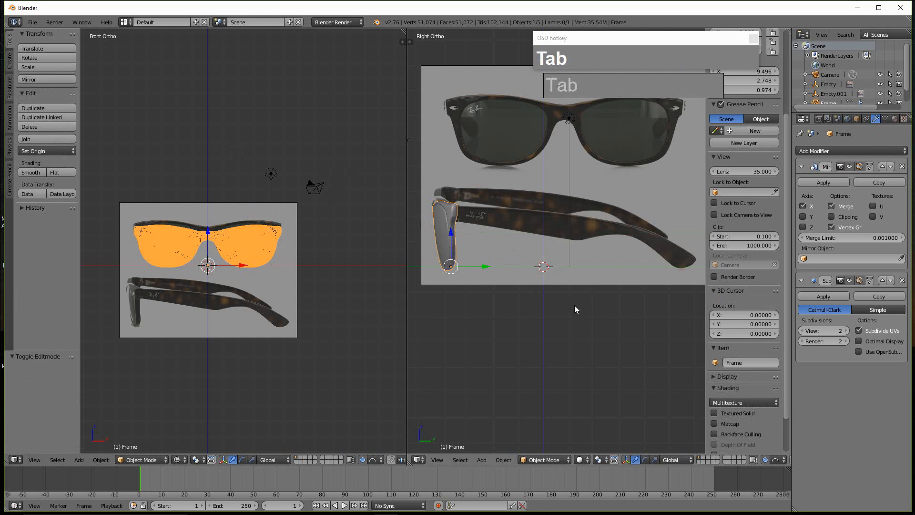
- Add a cube at the 3D cursor as the starting mesh for the temple arm
key(shift+a)
mouse_move(575, 306)
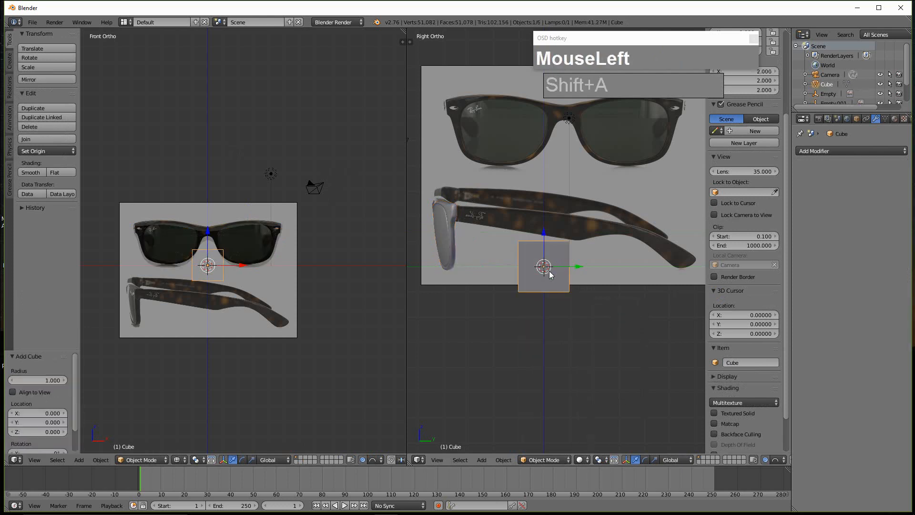
scroll(516, 237, down, 4)
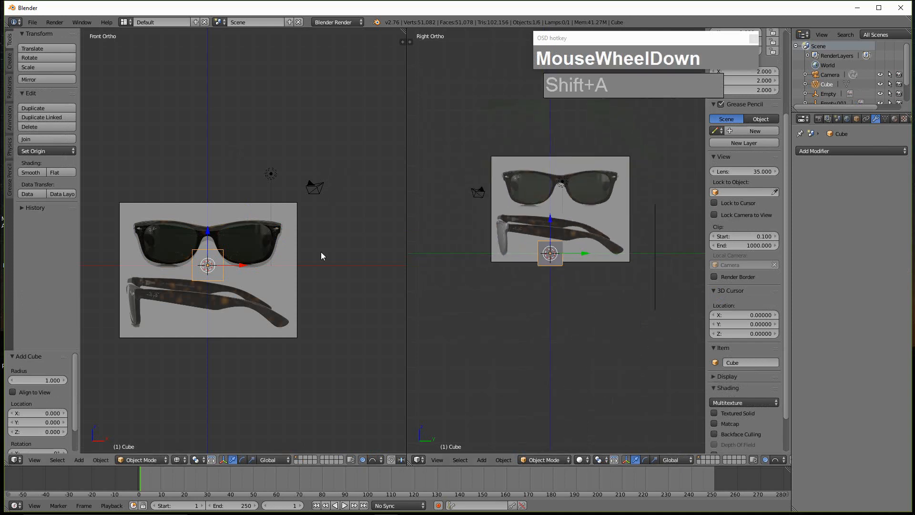
scroll(557, 274, up, 5)
scroll(572, 280, down, 3)
scroll(579, 283, up, 1)
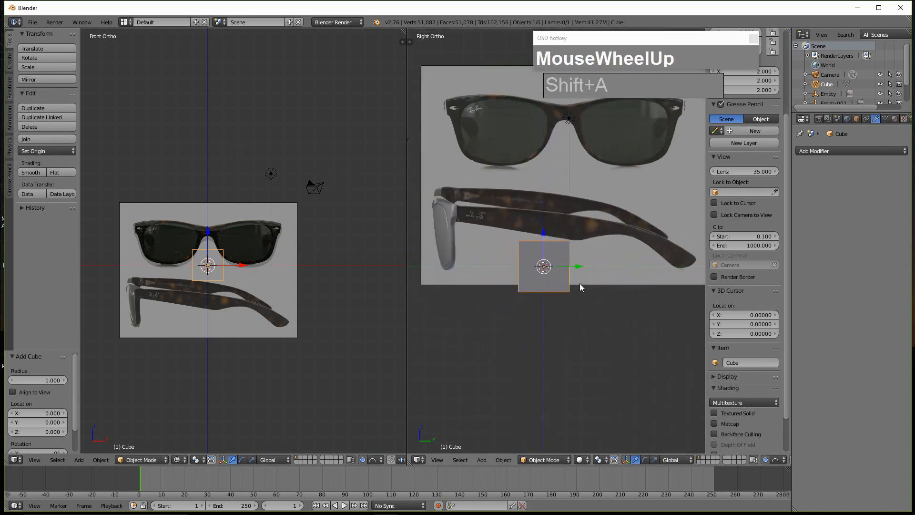
scroll(302, 242, down, 1)
scroll(239, 291, down, 1)
scroll(230, 294, up, 1)
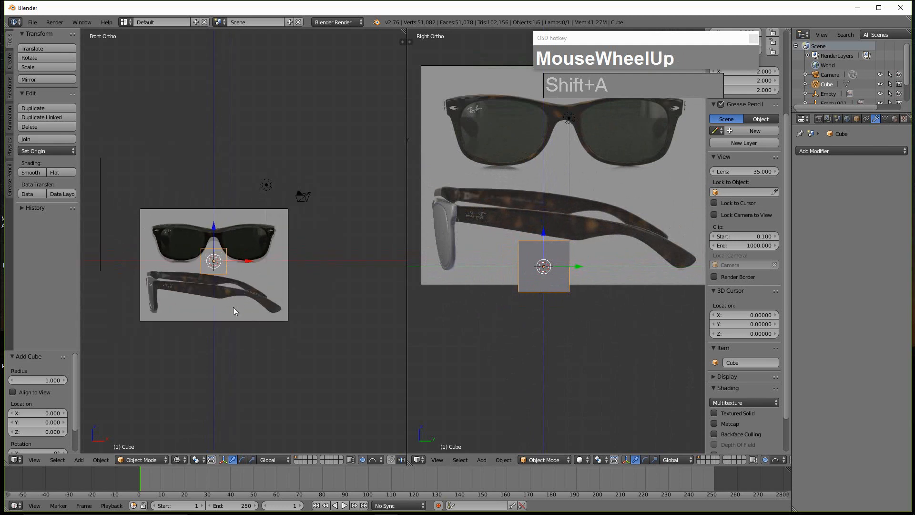
- In top view, scale the new cube along X to about 0.217
key(KP_7)
scroll(260, 261, up, 2)
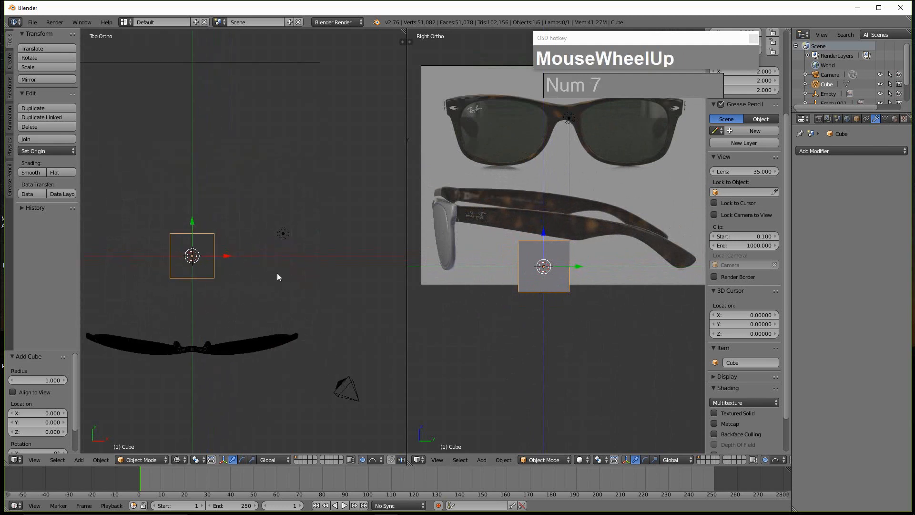
key(s)
right_click(288, 291)
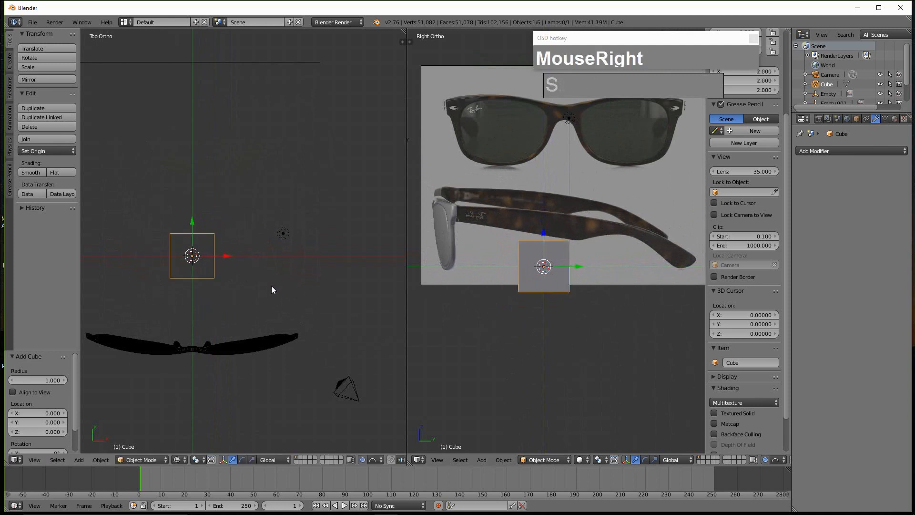
key(s)
key(x)
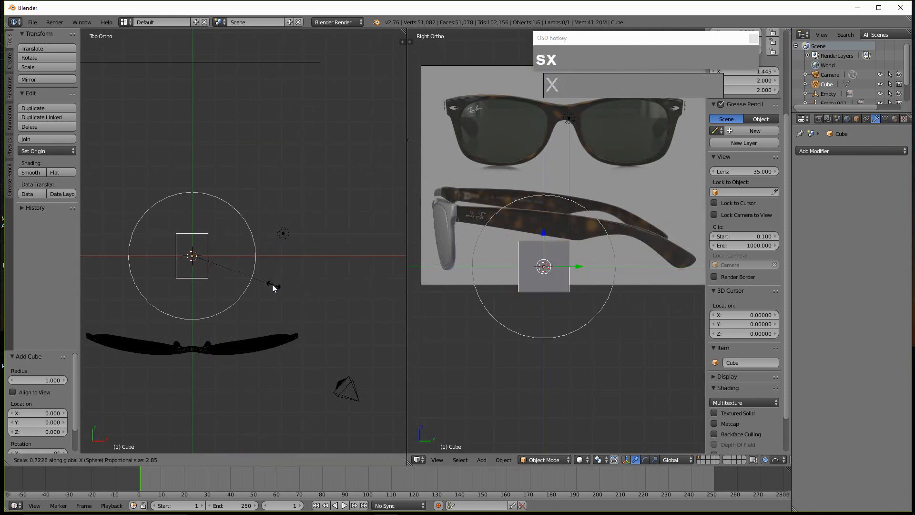
click(217, 264)
- Move the cube behind the frame's outer corner, about 4.481 along X and -2.454 along Y, and raise it about 2.161
key(g)
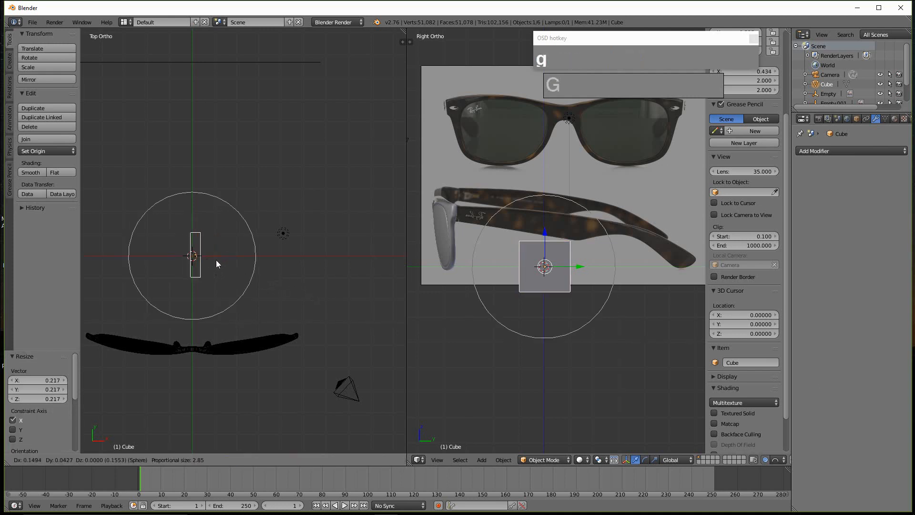
click(338, 304)
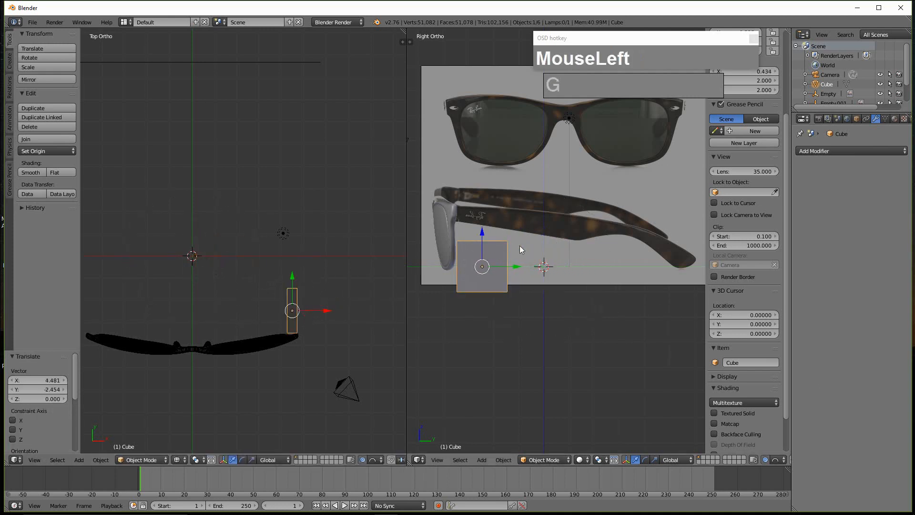
key(g)
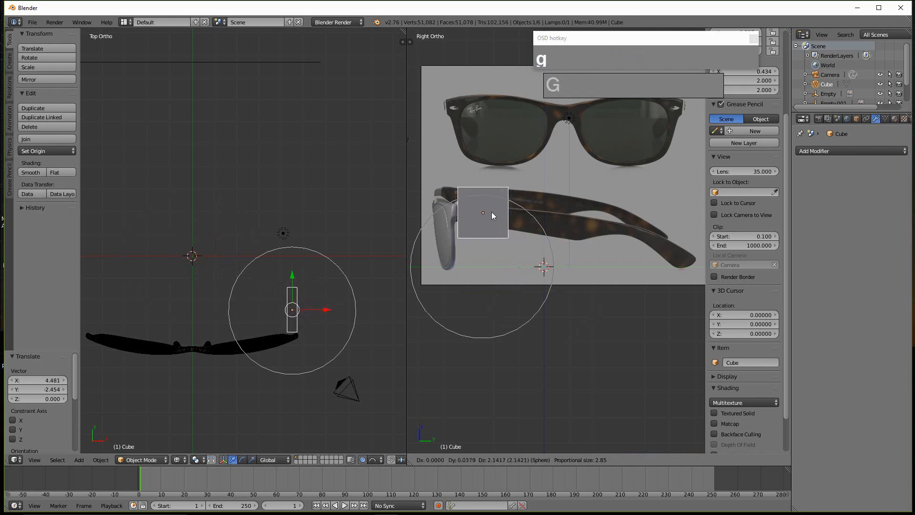
click(492, 211)
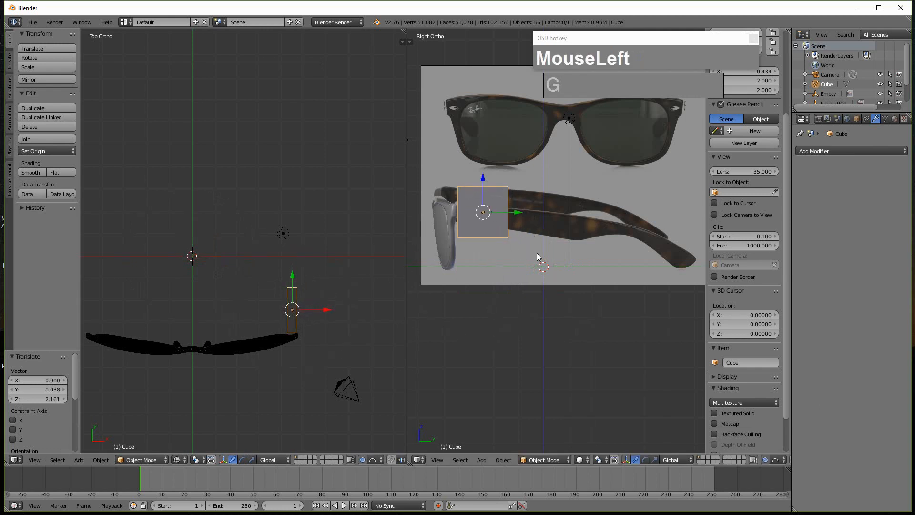
- Scale the cube to about 0.552 and move it about -0.398 along Y and 0.057 along Z, towards the frame
key(s)
click(503, 230)
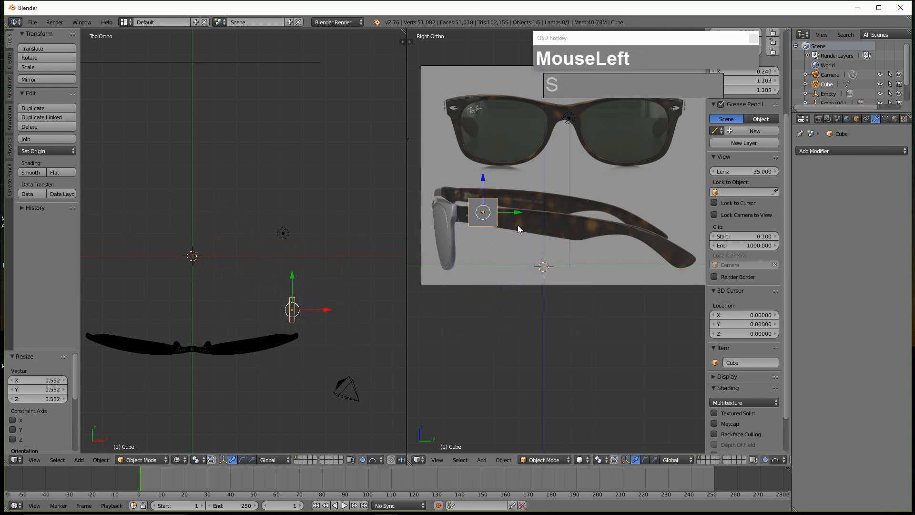
key(g)
click(508, 224)
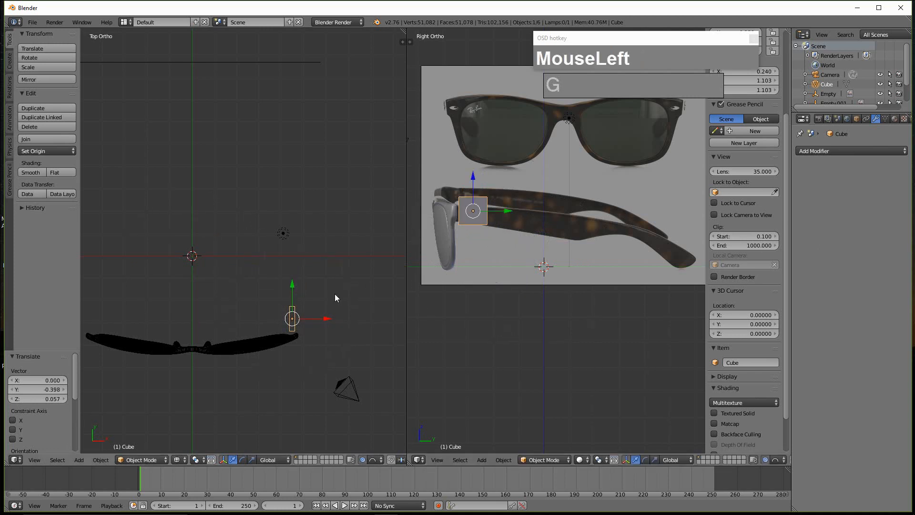
- Scale the cube to about 0.690 and rotate it about 5.723° to follow the slope of the reference temple arm
shift+scroll(423, 255, up, 2)
scroll(505, 262, up, 2)
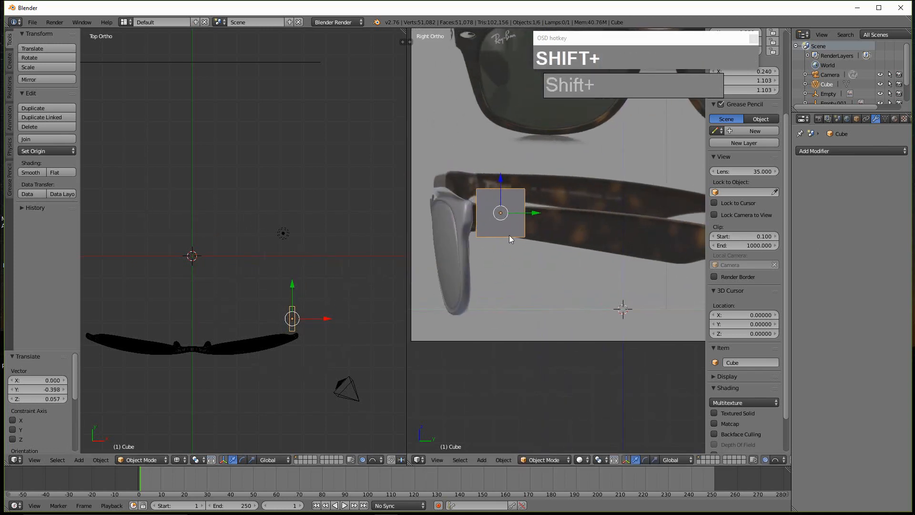
key(s)
click(531, 229)
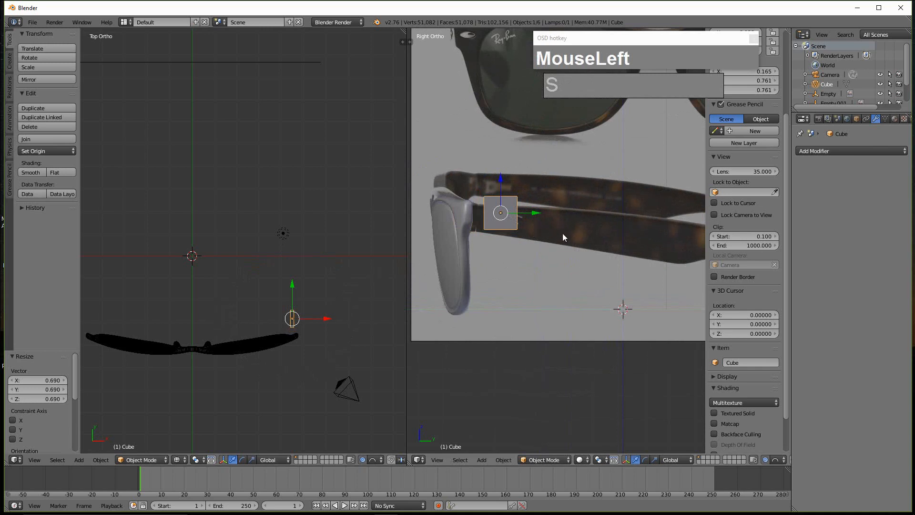
key(r)
click(536, 228)
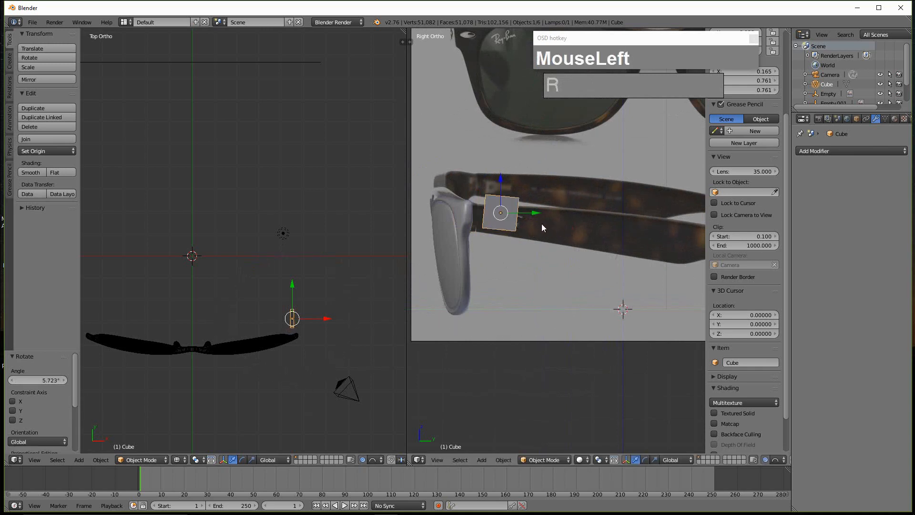
- Scale the cube to about 0.694 and move it about -0.252 along Y and -0.143 along Z onto the arm's front end
key(s)
click(528, 223)
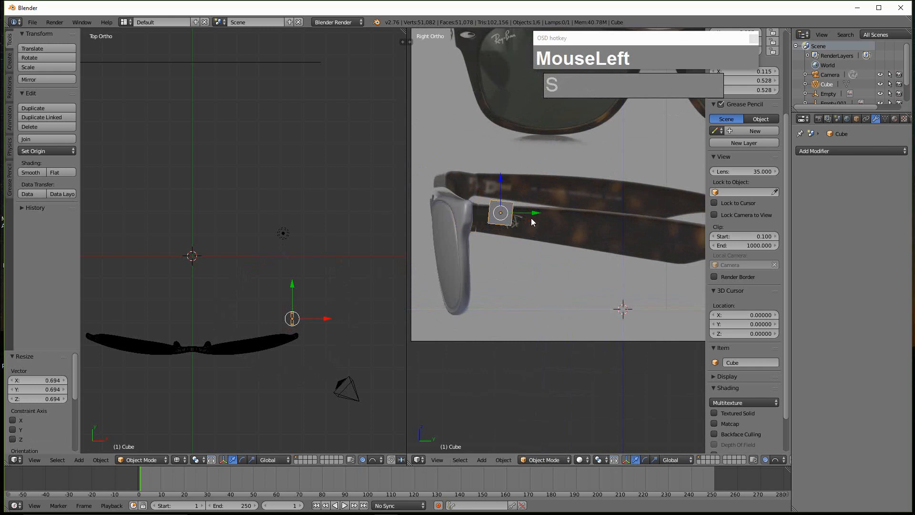
key(g)
click(520, 224)
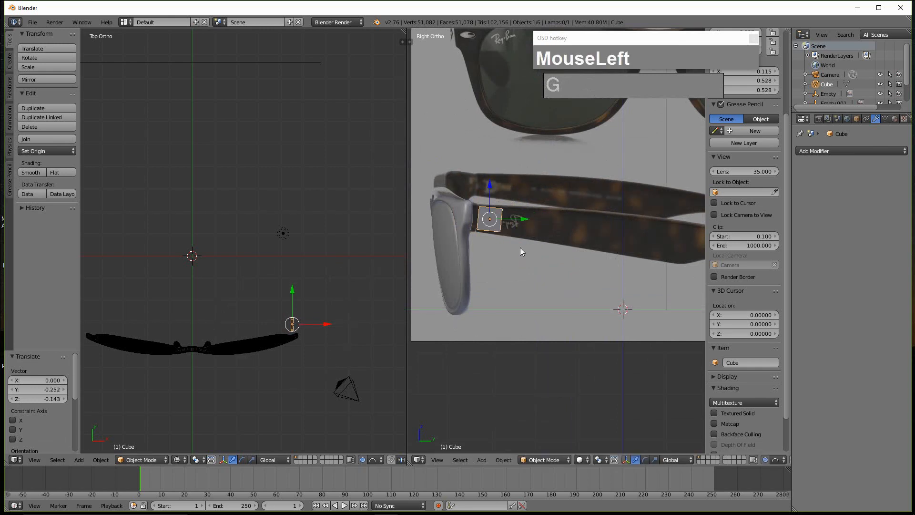
- Scale the cube to about 1.178 and apply its scale
key(s)
click(531, 246)
scroll(494, 242, up, 2)
shift+middle_drag(494, 242, 552, 243)
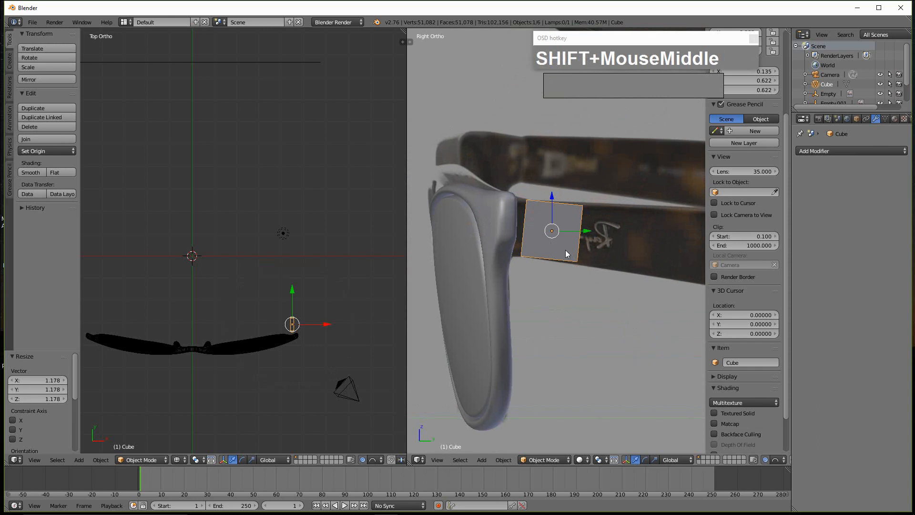
key(ctrl+a)
click(563, 257)
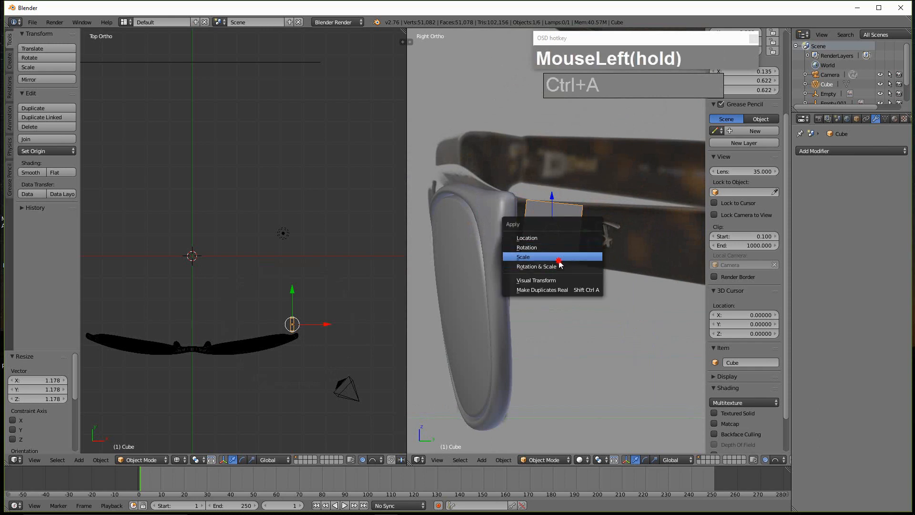
scroll(572, 257, down, 2)
scroll(575, 248, up, 2)
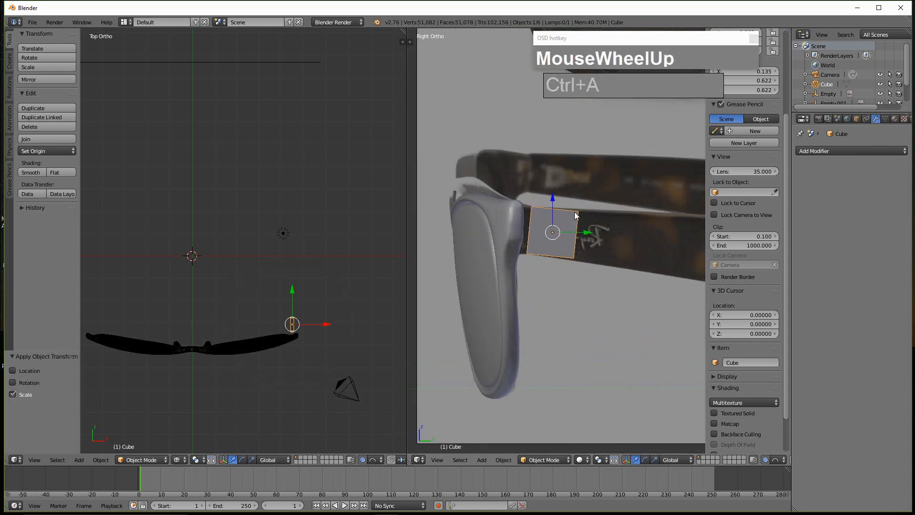
scroll(579, 233, down, 2)
- Enter Edit Mode on the cube
key(Tab)
shift+middle_drag(586, 239, 562, 243)
scroll(599, 307, down, 3)
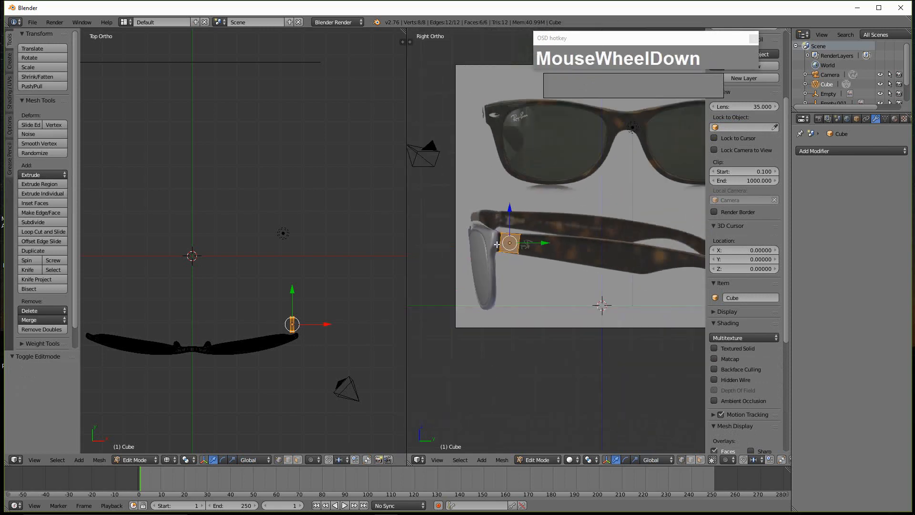
scroll(507, 251, up, 3)
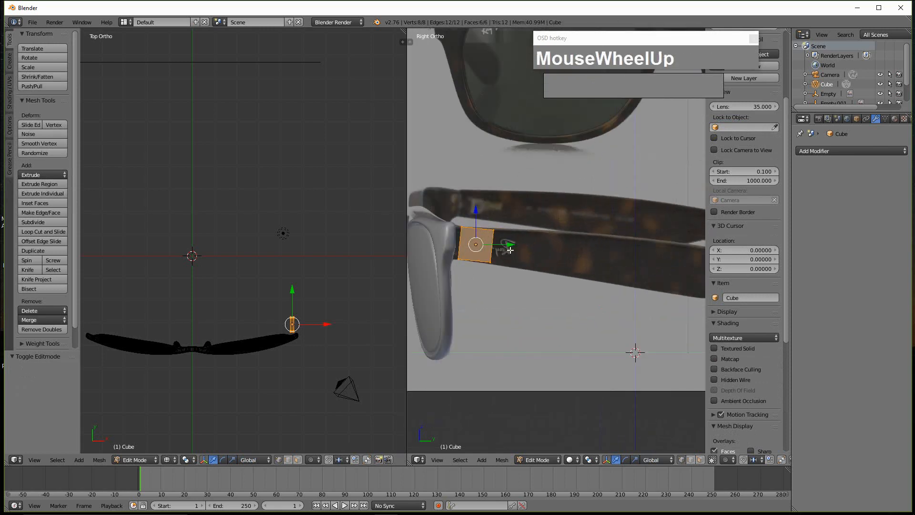
scroll(509, 254, down, 3)
scroll(553, 263, up, 3)
- Try to stretch the cube's rear vertices about 4.059 along Y and -0.505 along Z to the arm's bend, and undo it
key(a)
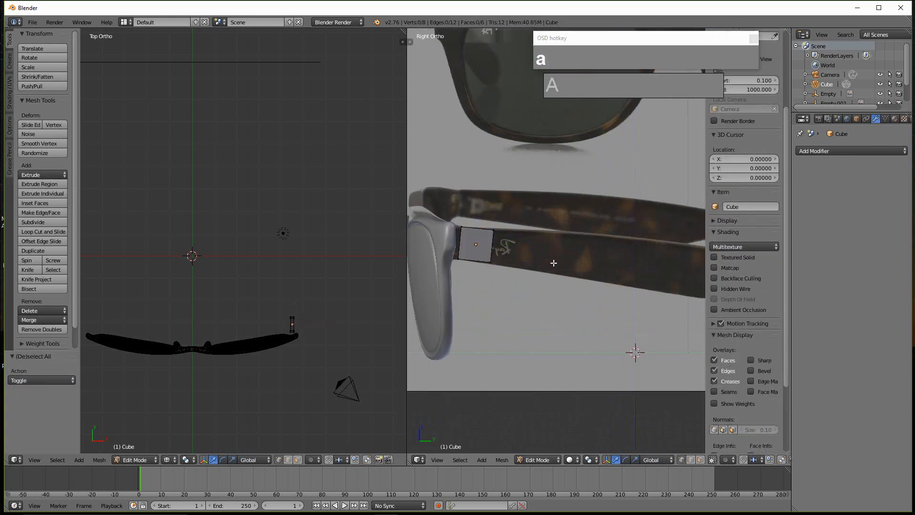
key(b)
drag(484, 222, 501, 277)
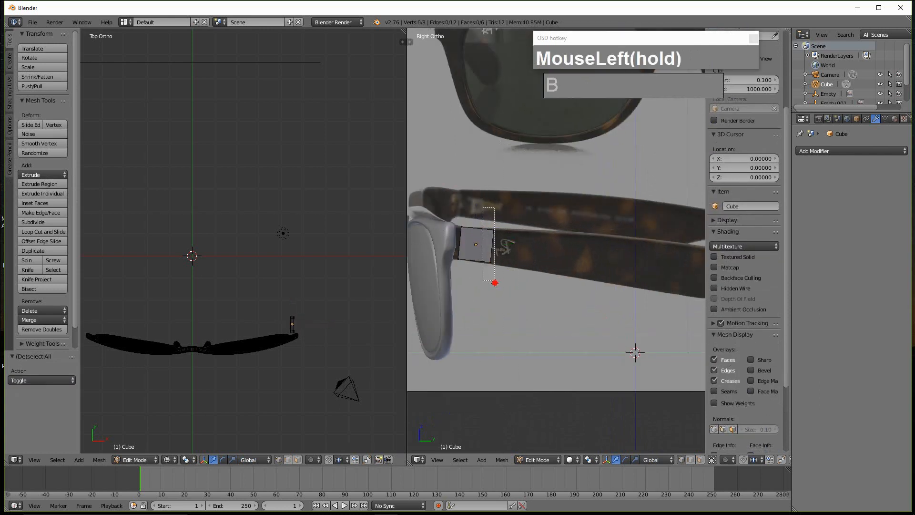
shift+scroll(515, 276, down, 2)
shift+middle_drag(560, 274, 541, 284)
scroll(505, 296, down, 3)
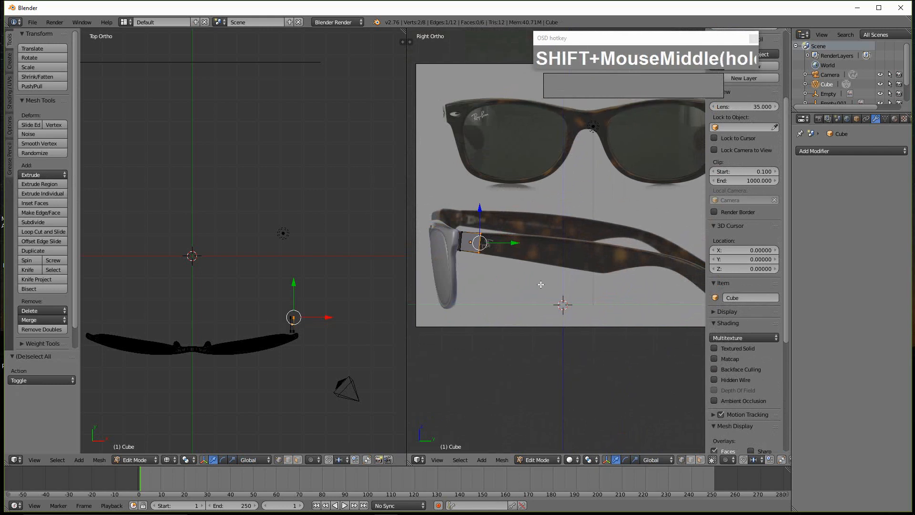
key(g)
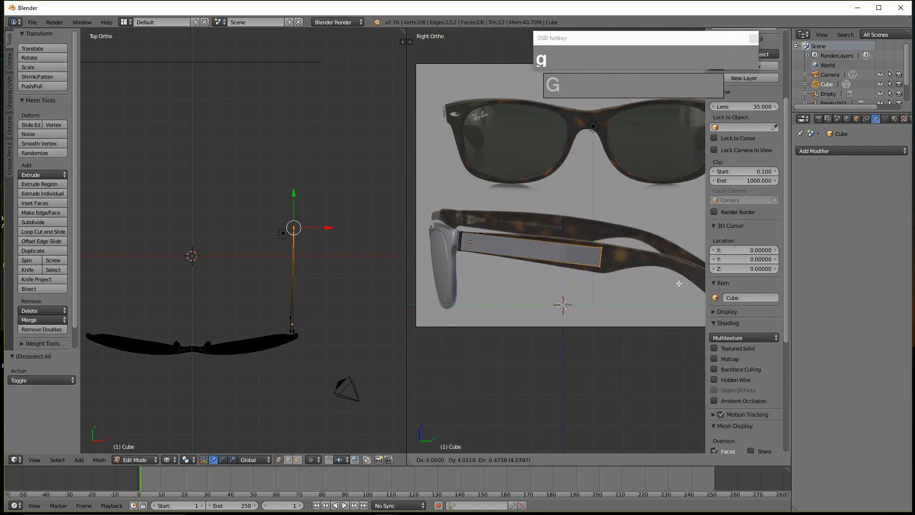
click(642, 286)
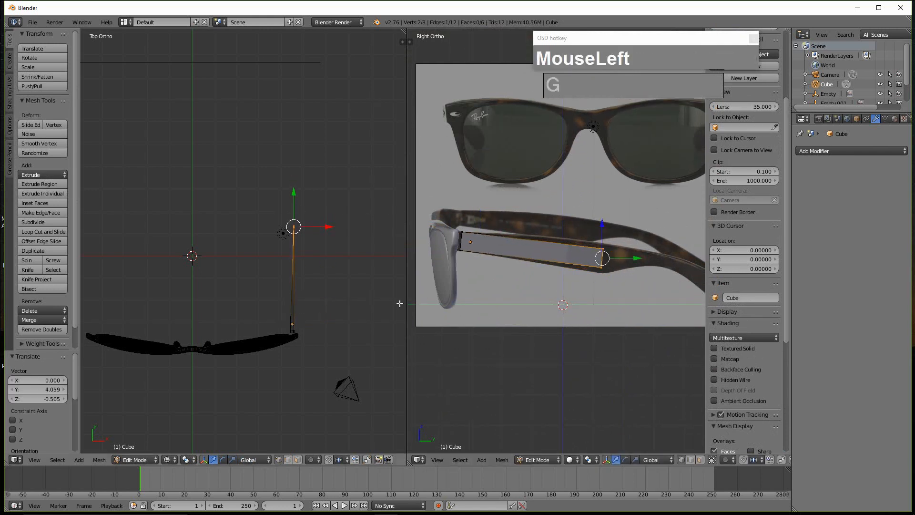
shift+middle_drag(309, 311, 317, 309)
scroll(331, 284, up, 2)
shift+middle_drag(352, 281, 281, 313)
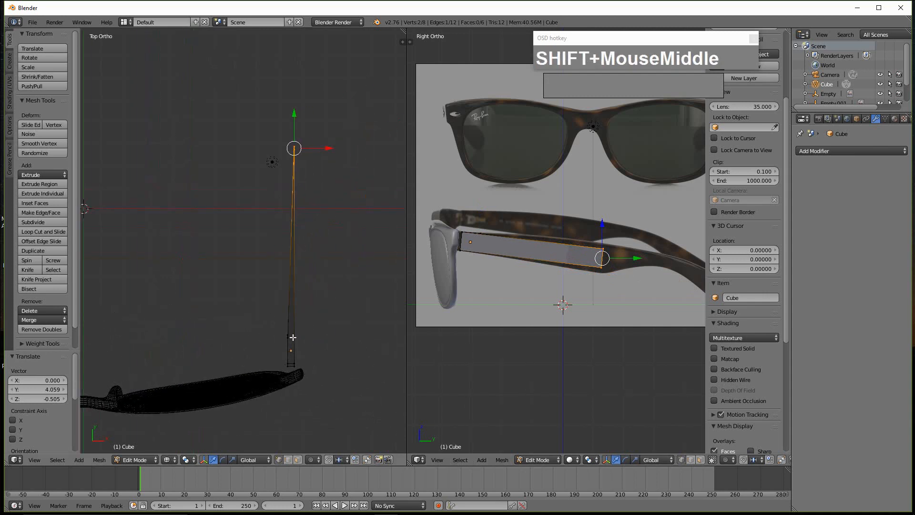
key(ctrl+z)
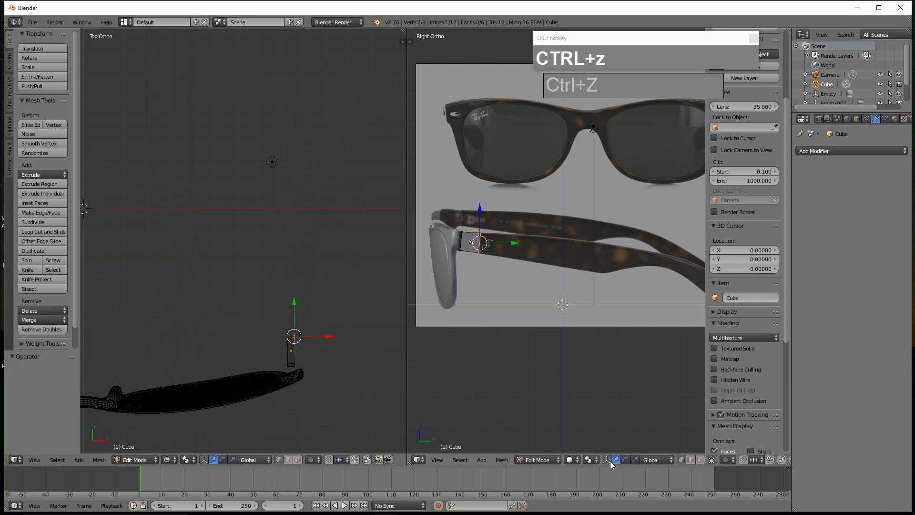
- Turn off limiting the selection to visible geometry and select all four vertices of the cube's rear face
click(712, 461)
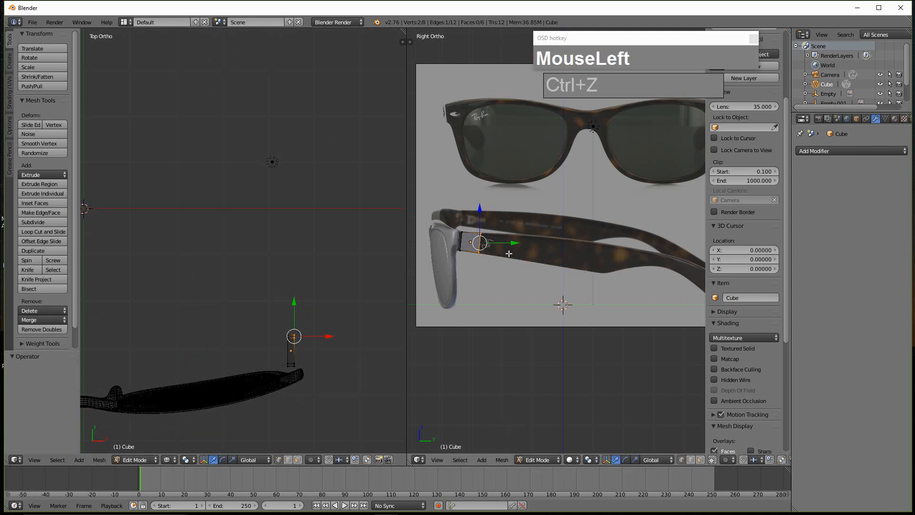
key(a)
key(b)
drag(472, 213, 493, 280)
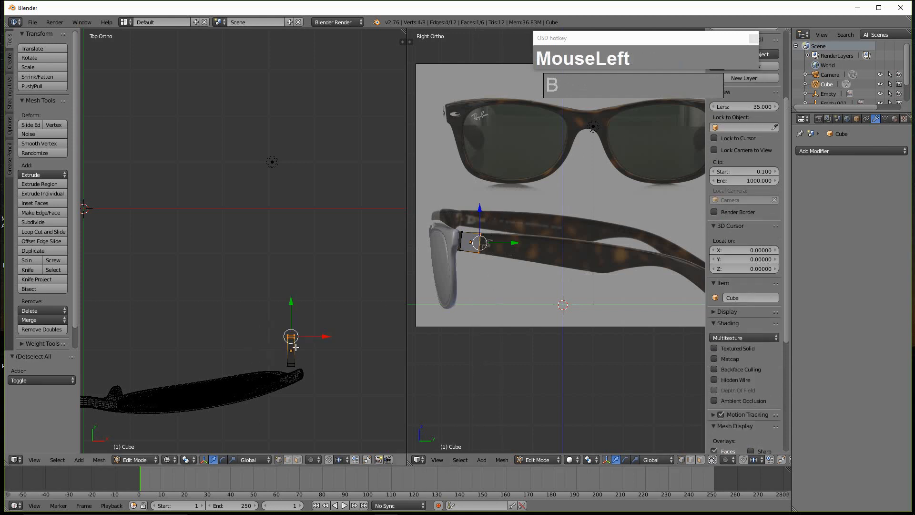
scroll(537, 278, down, 2)
scroll(543, 276, up, 2)
shift+middle_drag(567, 275, 535, 274)
scroll(528, 274, down, 1)
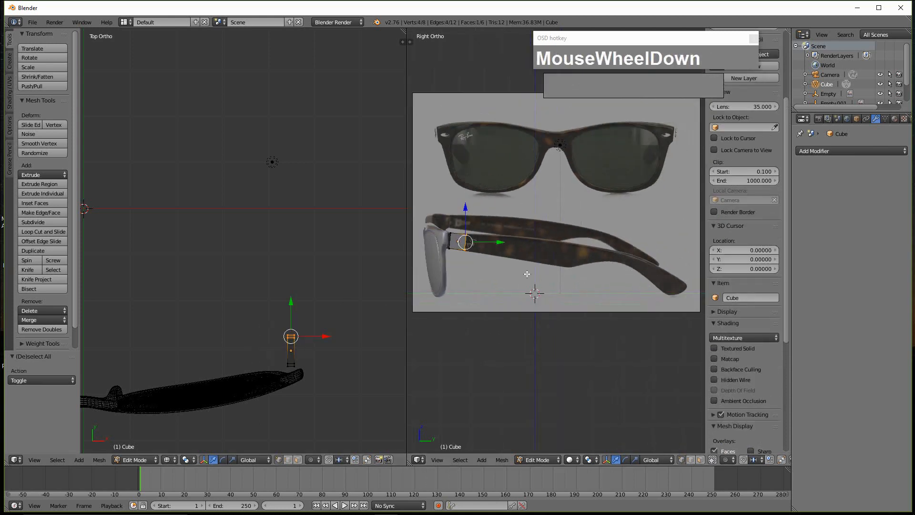
- Move the rear face about 4.189 along Y and -0.550 along Z to the arm's bend and scale it to about 1.427
key(g)
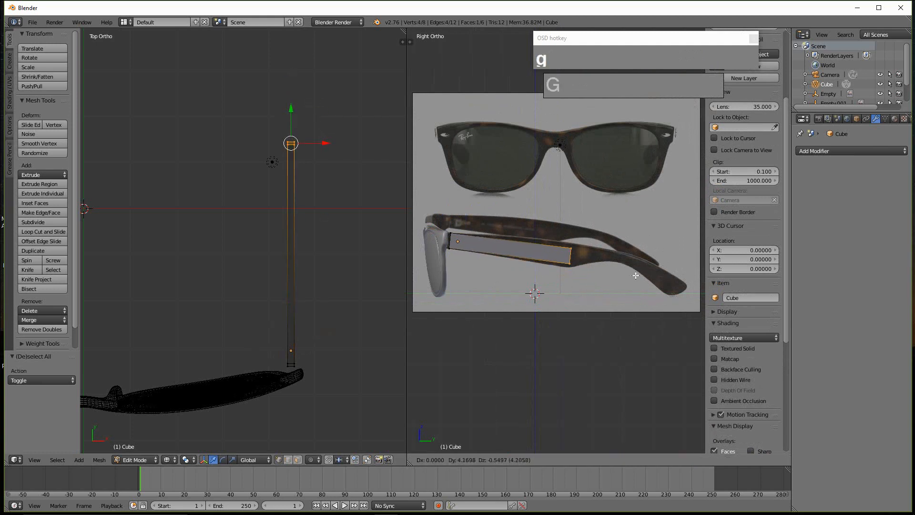
click(637, 273)
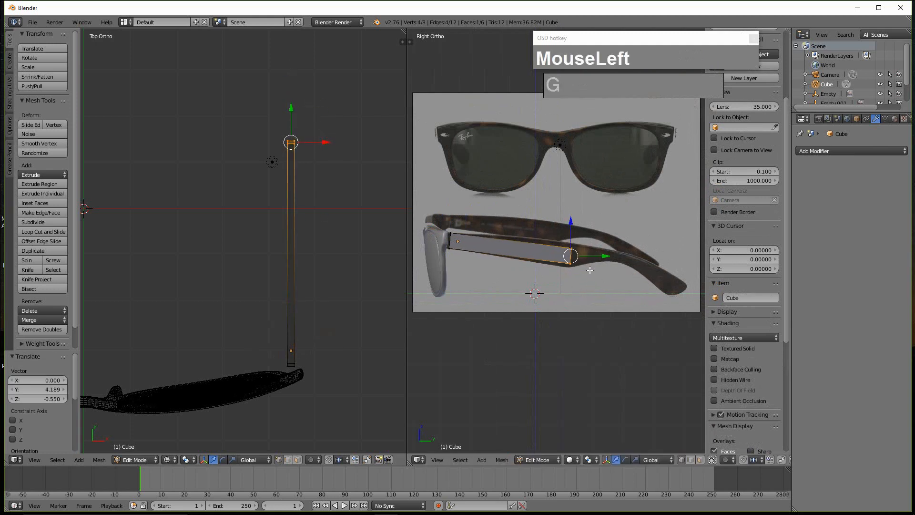
key(s)
click(606, 273)
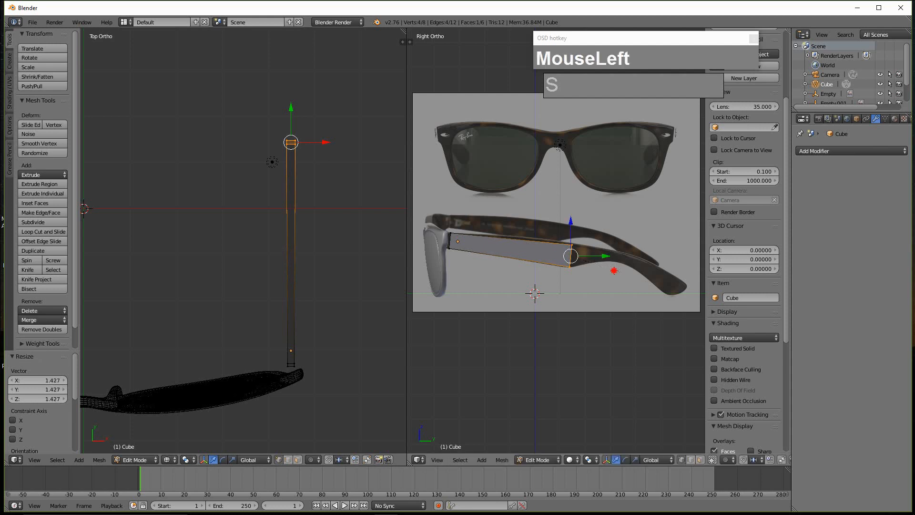
- Extrude the rear face about 2.304 along Y and -0.231 along Z, and scale the new end down to the arm's narrower width
key(e)
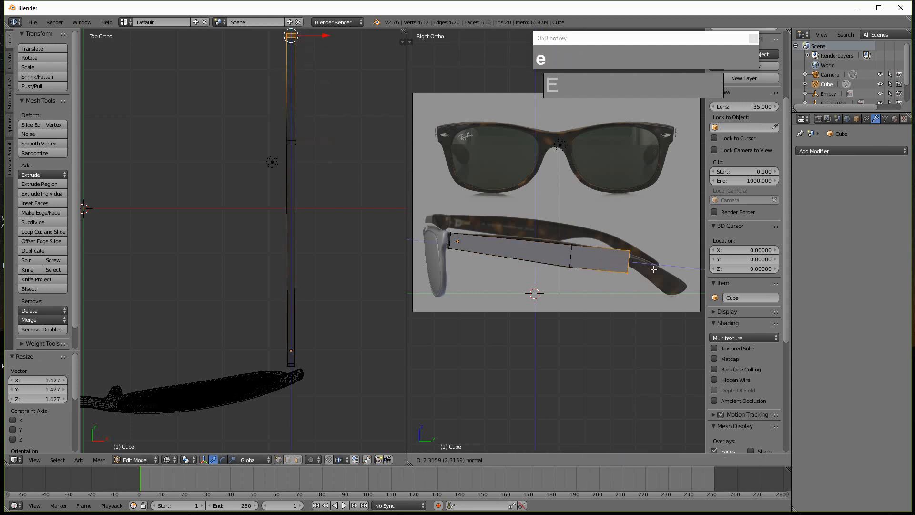
click(654, 270)
key(s)
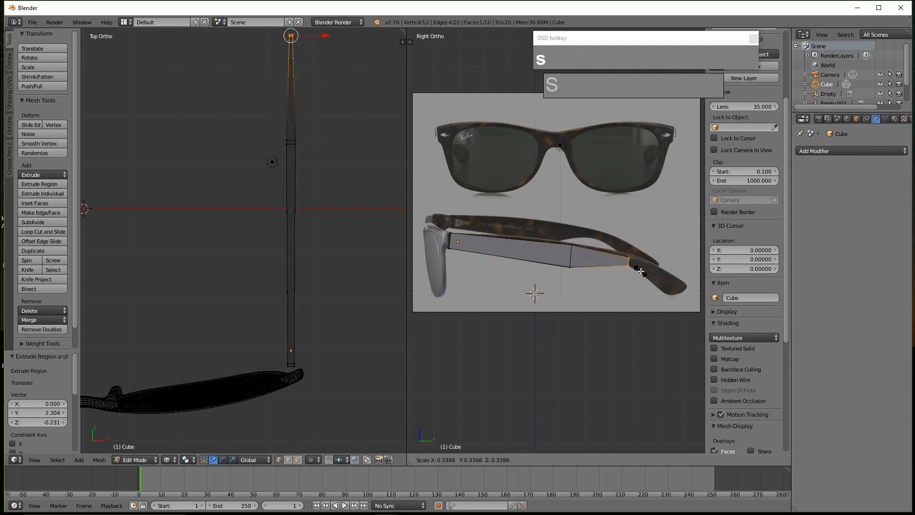
click(649, 271)
- Rotate and reposition the extruded end so it sits across the reference arm where it curves downward
scroll(606, 302, up, 2)
shift+middle_drag(606, 302, 613, 285)
key(g)
click(629, 286)
key(r)
click(648, 293)
key(g)
click(638, 292)
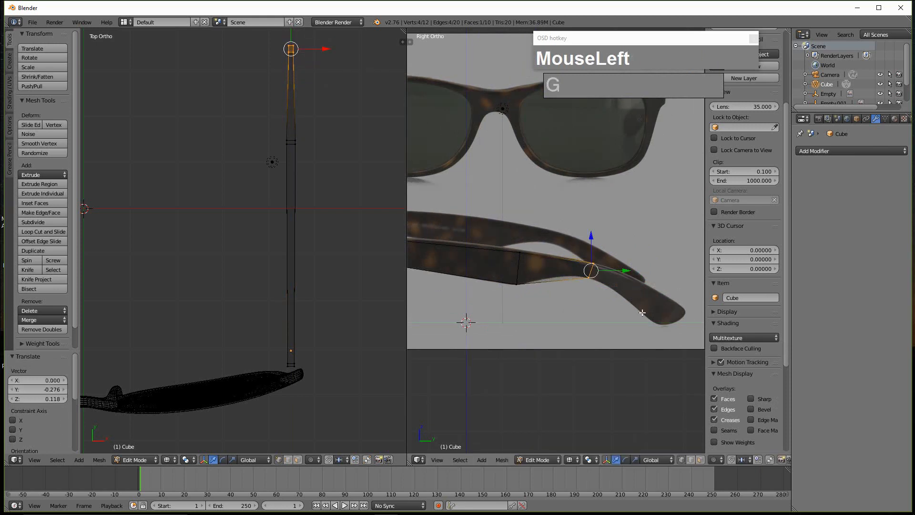
- Extrude the end face about 2.001 along Y and -0.691 along Z towards the ear tip, and scale it to about 2.164
shift+middle_drag(647, 356, 583, 327)
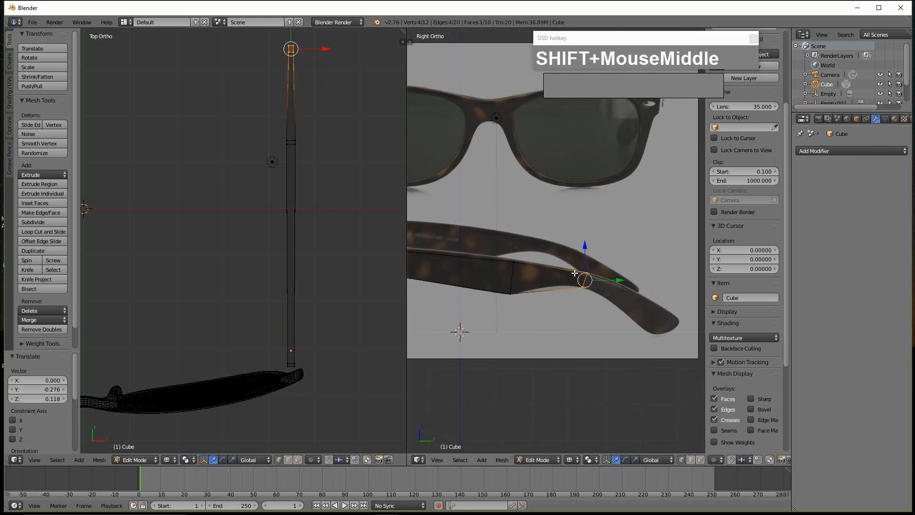
key(b)
drag(558, 294, 596, 246)
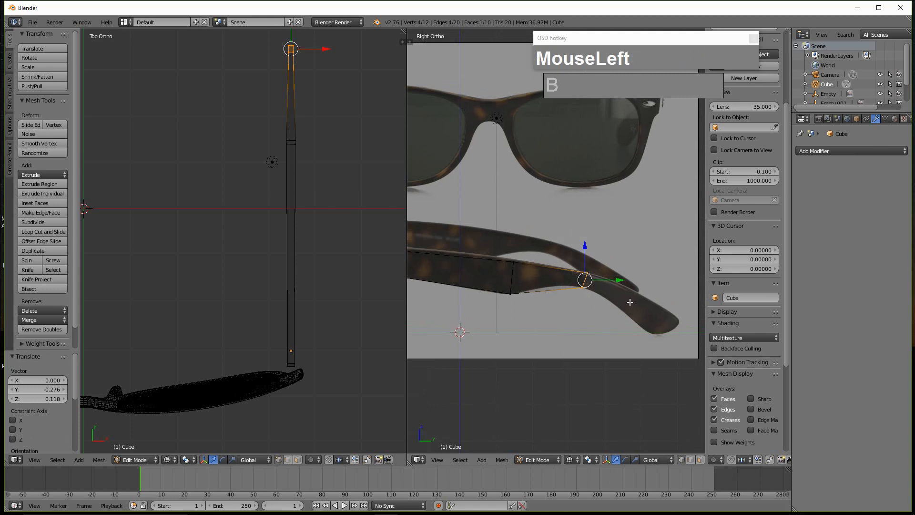
key(e)
click(654, 318)
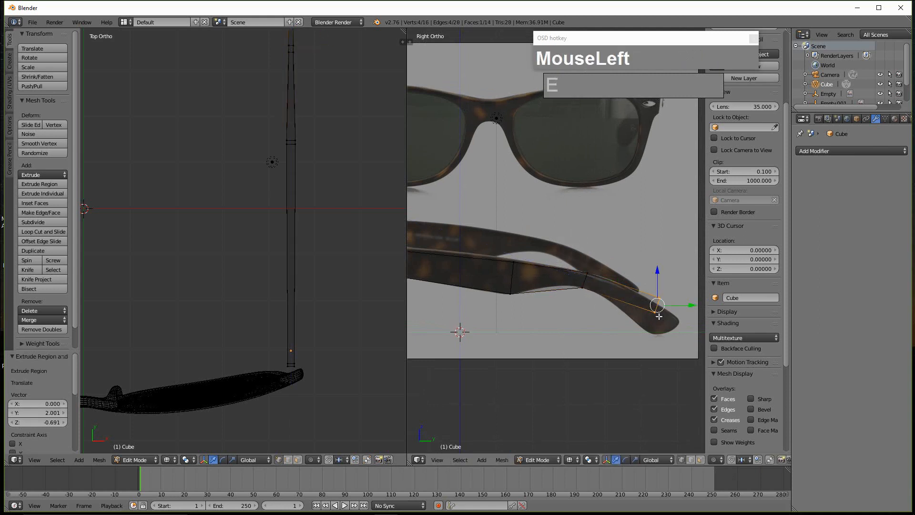
key(s)
click(674, 313)
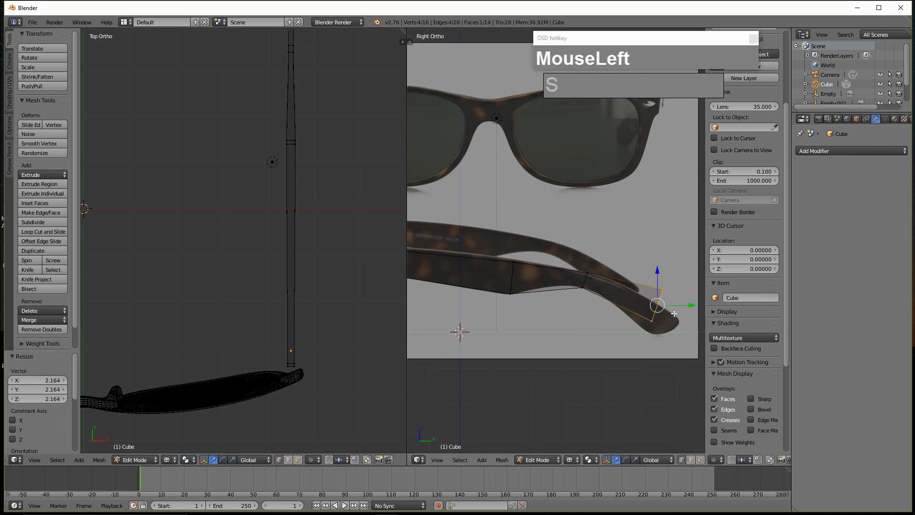
- Rotate the new end about 38.115°, move it onto the reference ear piece, and scale it to about 0.724
key(r)
click(676, 314)
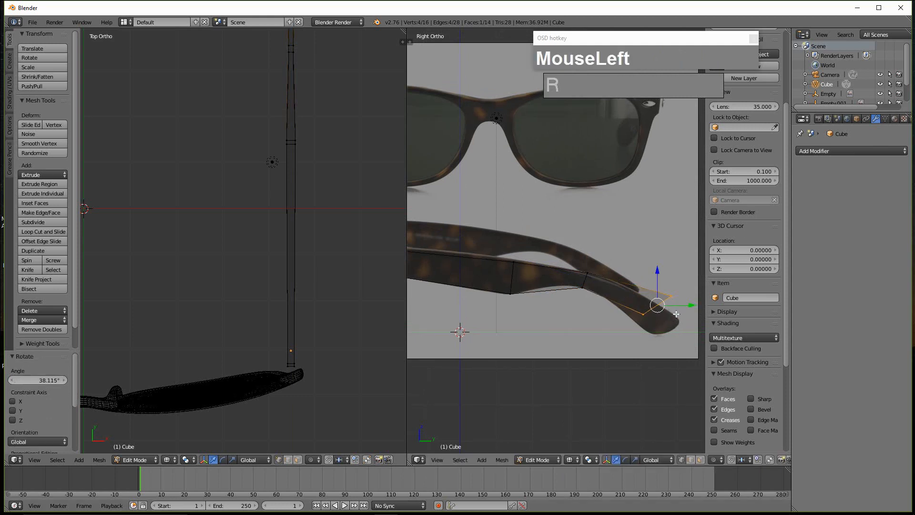
key(g)
click(673, 317)
key(s)
click(663, 325)
- Extrude the end face to the tip of the reference ear piece and enlarge the new end
key(ctrl)
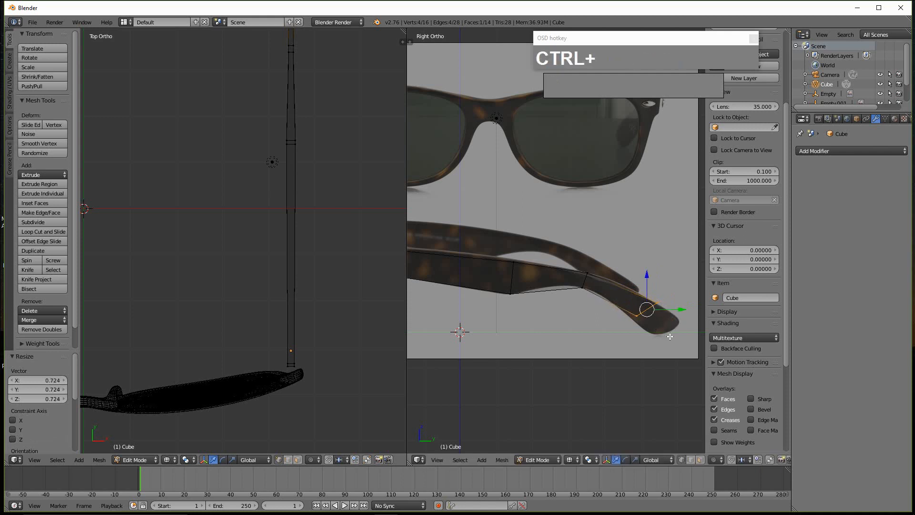
ctrl+click(665, 332)
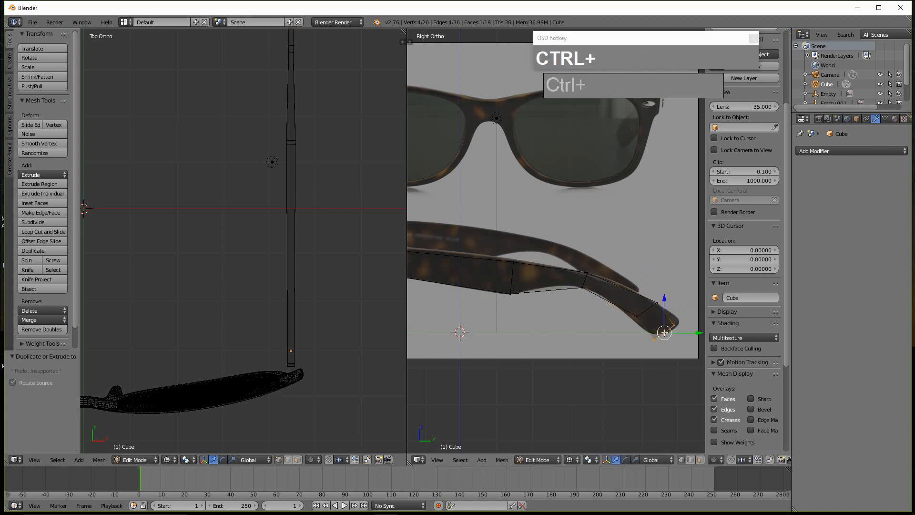
key(z)
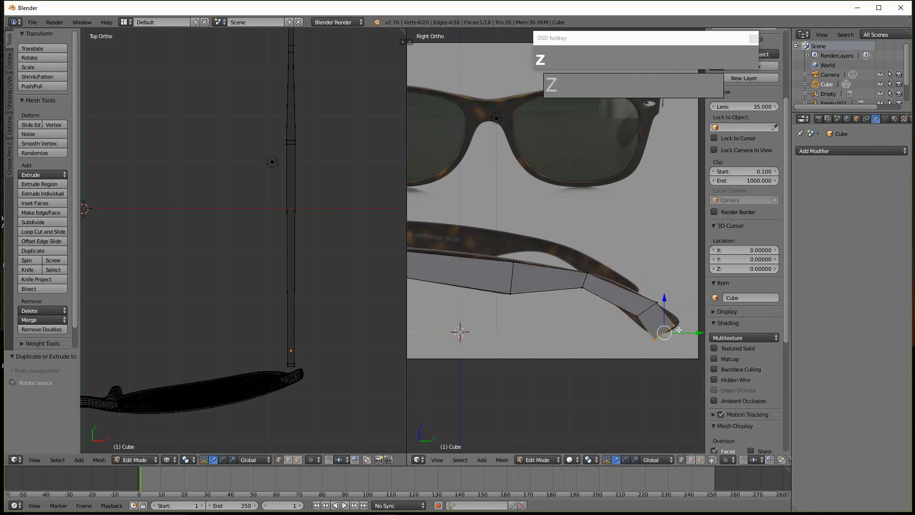
key(z)
key(s)
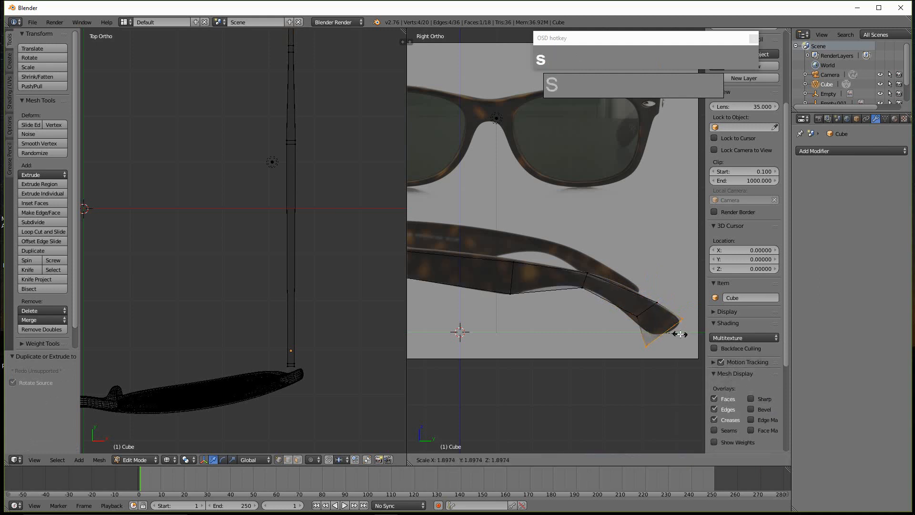
click(676, 336)
- Move the tip's two lower vertices about 0.224 along Y and 0.237 along Z onto the reference outline
key(ctrl+Tab)
click(664, 342)
key(a)
key(b)
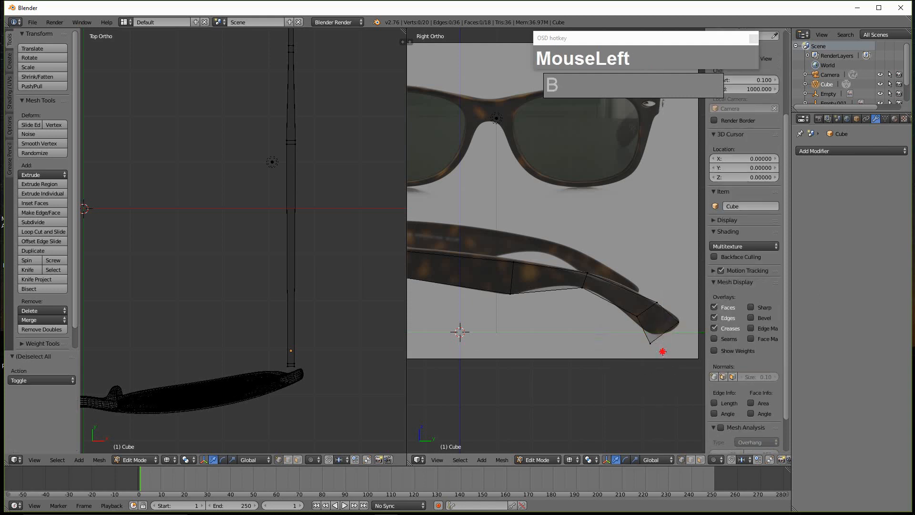
key(c)
right_click(664, 362)
key(b)
drag(665, 363, 642, 329)
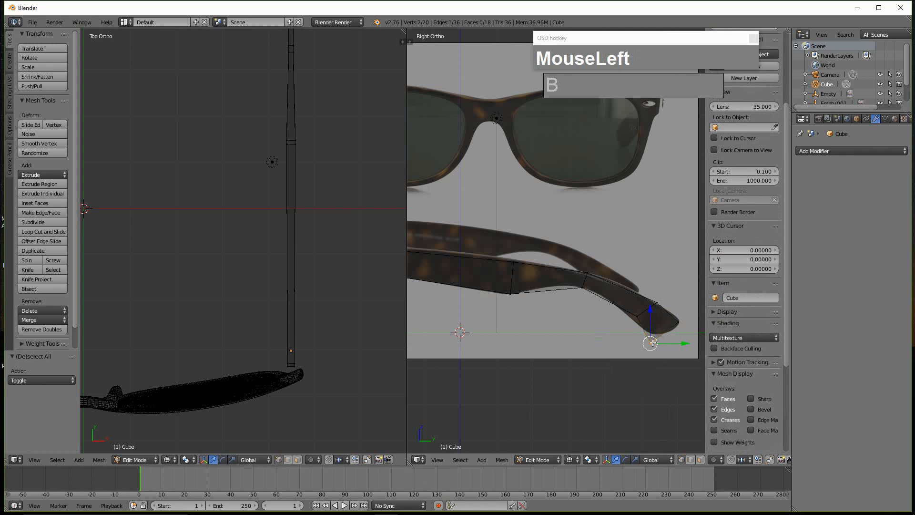
key(g)
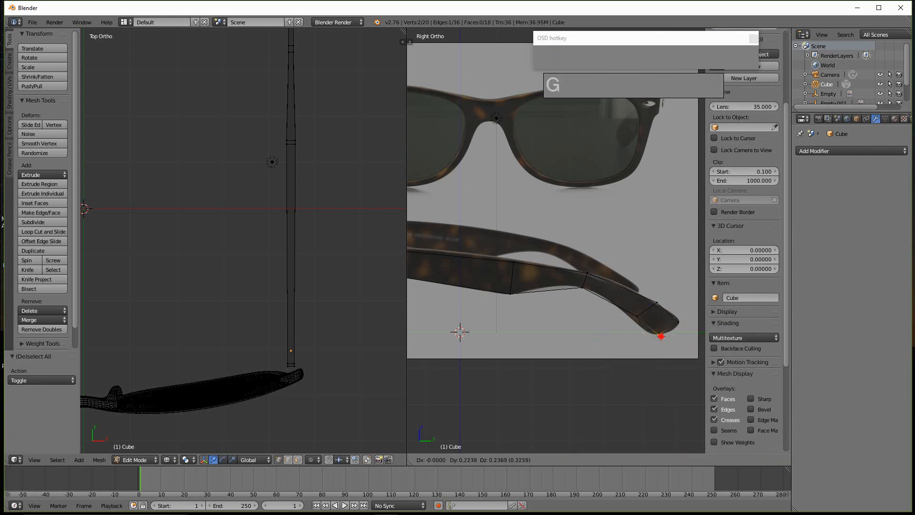
click(661, 335)
- Move the lower vertices of the section before the tip about -0.039 along Y and -0.118 along Z
key(a)
key(b)
drag(640, 324, 640, 324)
key(g)
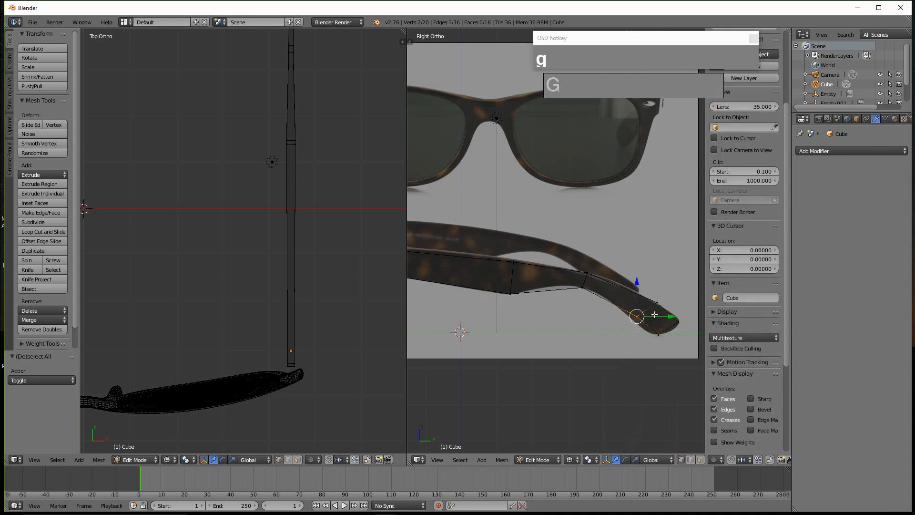
click(655, 315)
scroll(653, 318, down, 4)
shift+middle_drag(531, 283, 577, 299)
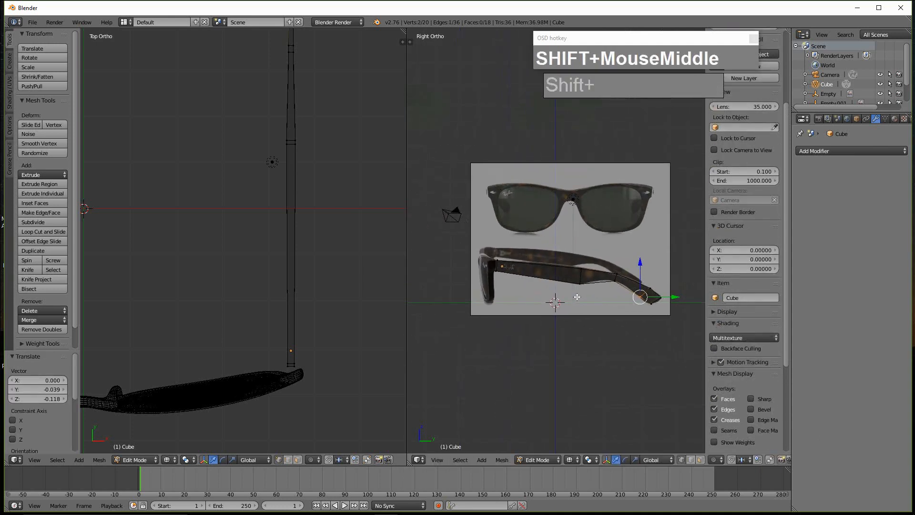
- Flatten the temple arm's inner side by scaling its vertices to 0 along X in the top view
scroll(391, 331, down, 4)
scroll(467, 305, up, 4)
shift+middle_drag(250, 259, 335, 316)
scroll(337, 265, up, 3)
shift+middle_drag(337, 266, 286, 278)
scroll(307, 279, down, 2)
scroll(307, 280, up, 1)
shift+middle_drag(325, 304, 304, 307)
scroll(288, 208, up, 2)
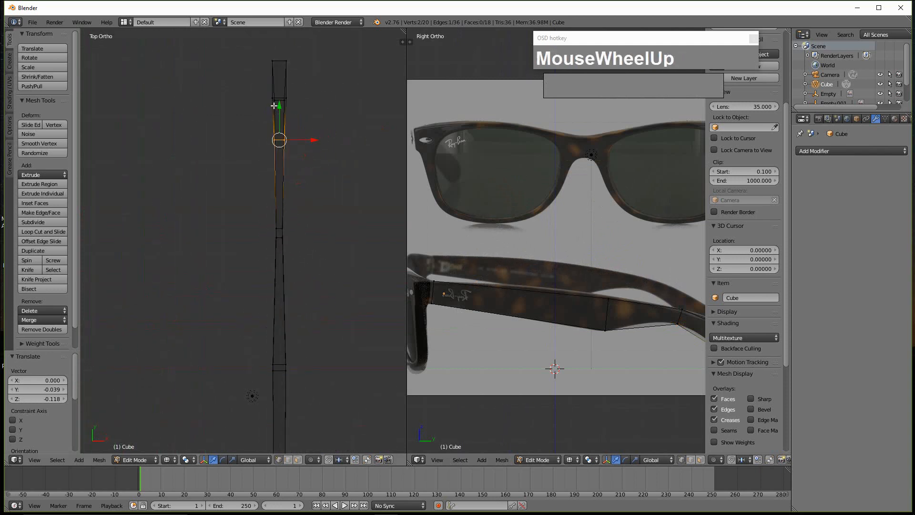
scroll(283, 137, down, 3)
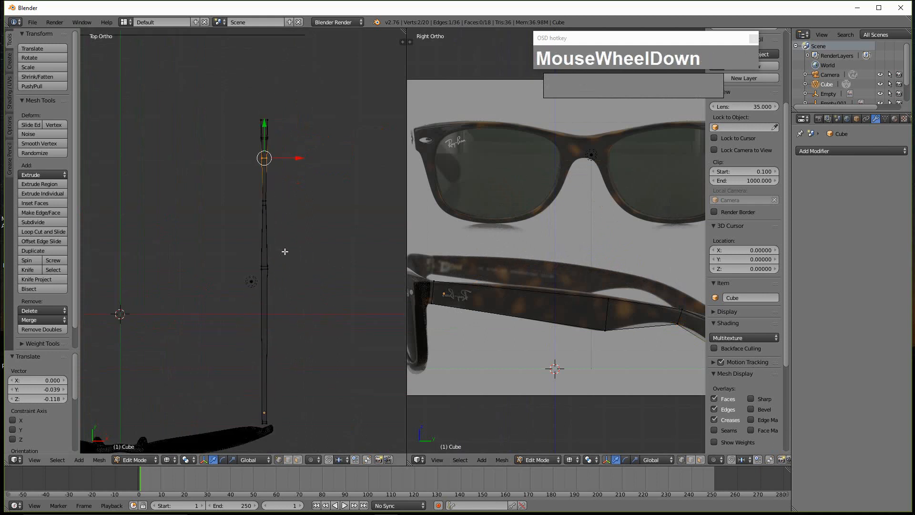
key(a)
key(b)
drag(216, 86, 262, 450)
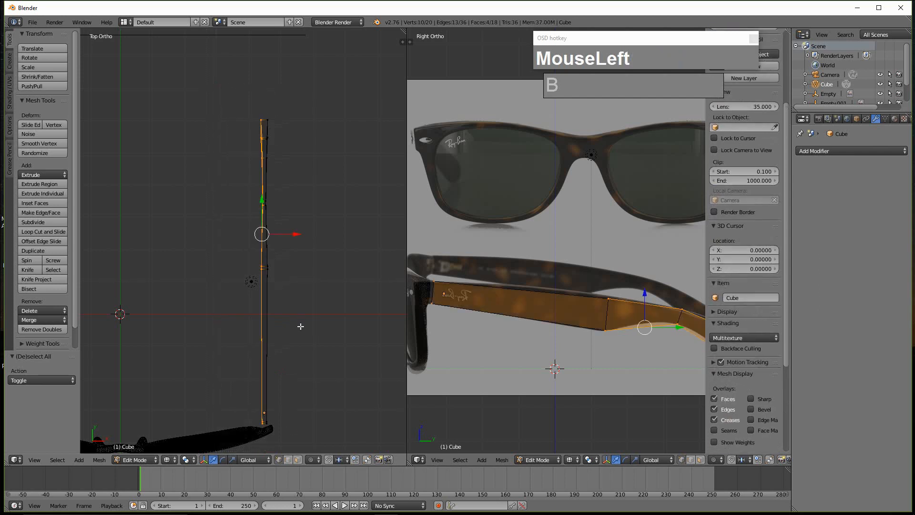
key(s)
key(x)
key(0)
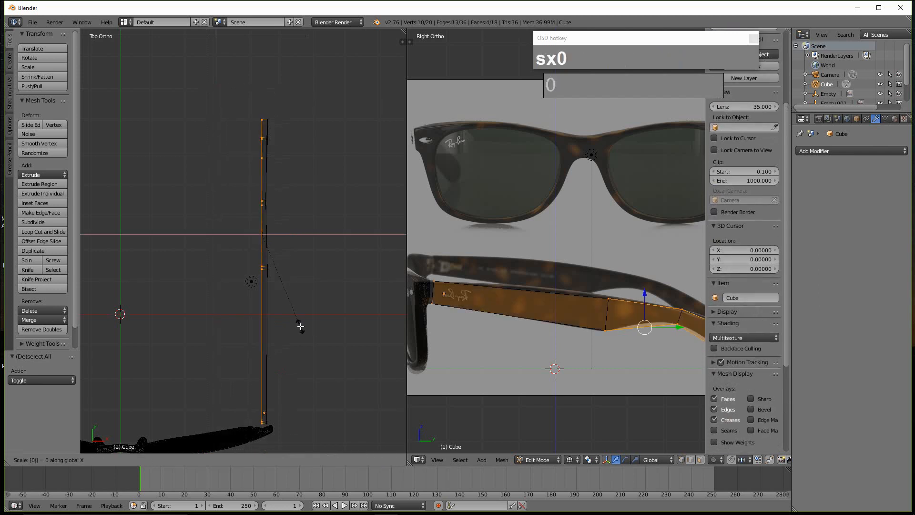
click(301, 326)
- Flatten the arm's outer side by scaling its vertices to 0 along X, and move them about 0.133 along X
key(a)
key(b)
drag(299, 449, 266, 122)
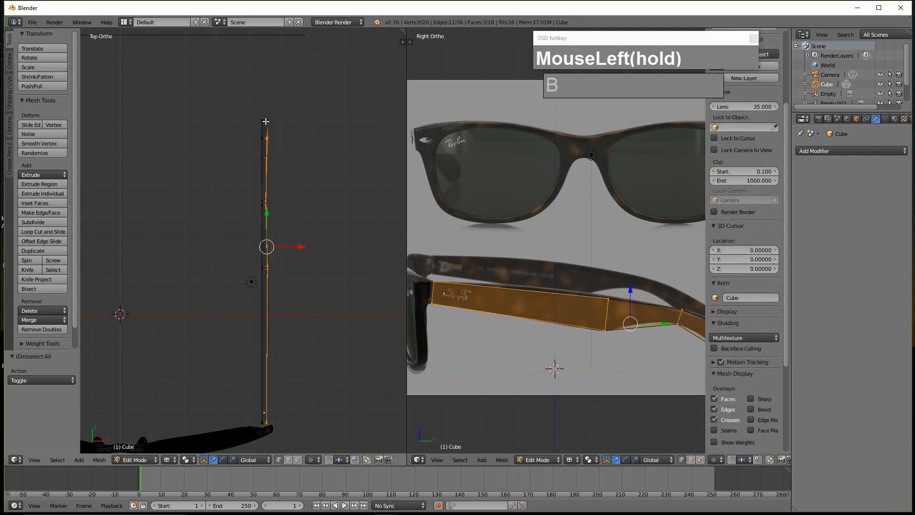
key(b)
drag(263, 88, 278, 137)
key(s)
key(x)
key(0)
click(299, 128)
drag(298, 236, 304, 236)
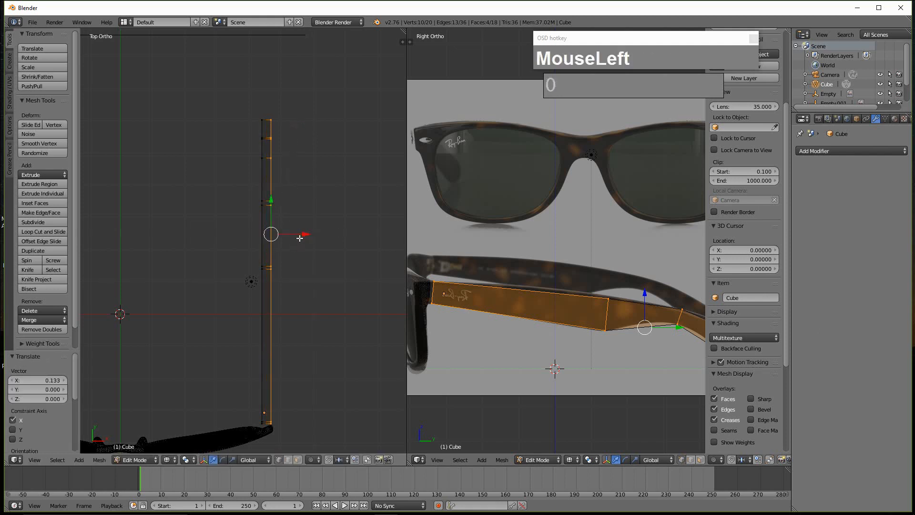
- Add a level 2 Subdivision Surface modifier to the arm and show it solid with smooth shading
scroll(315, 293, down, 1)
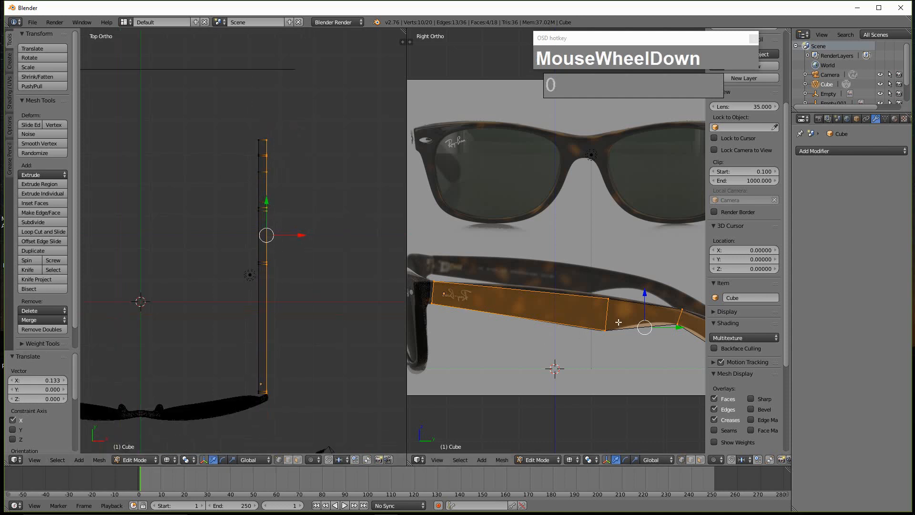
scroll(630, 325, down, 1)
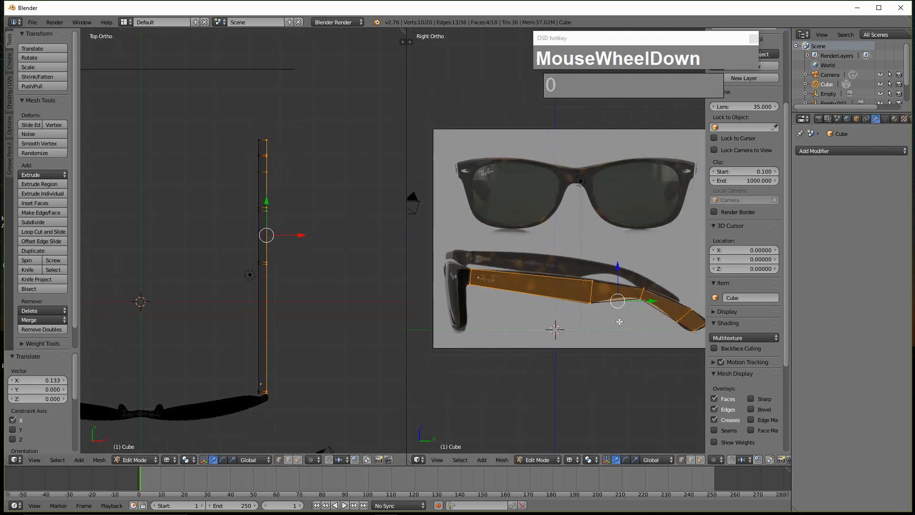
key(ctrl+2)
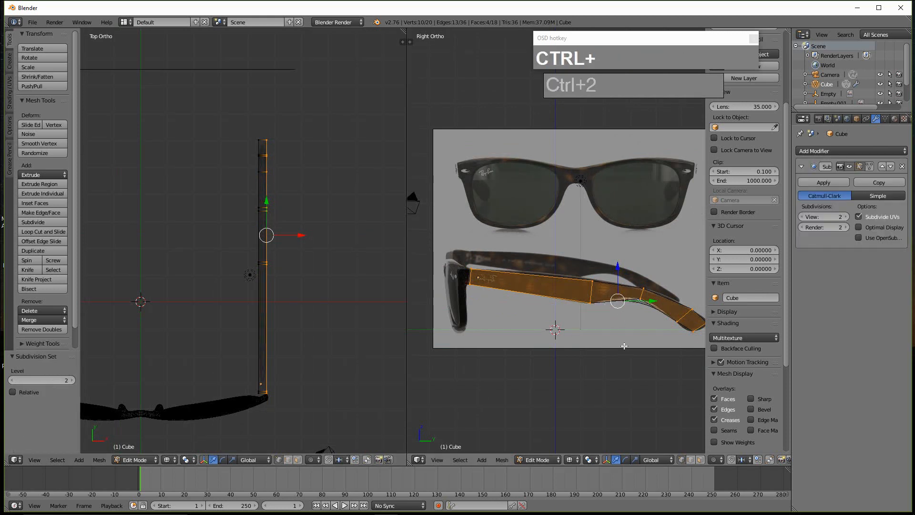
key(Tab)
key(z)
scroll(617, 333, up, 2)
mouse_move(605, 307)
shift+middle_down()
mouse_move(556, 257)
mouse_move(615, 271)
shift+middle_up()
scroll(573, 274, down, 2)
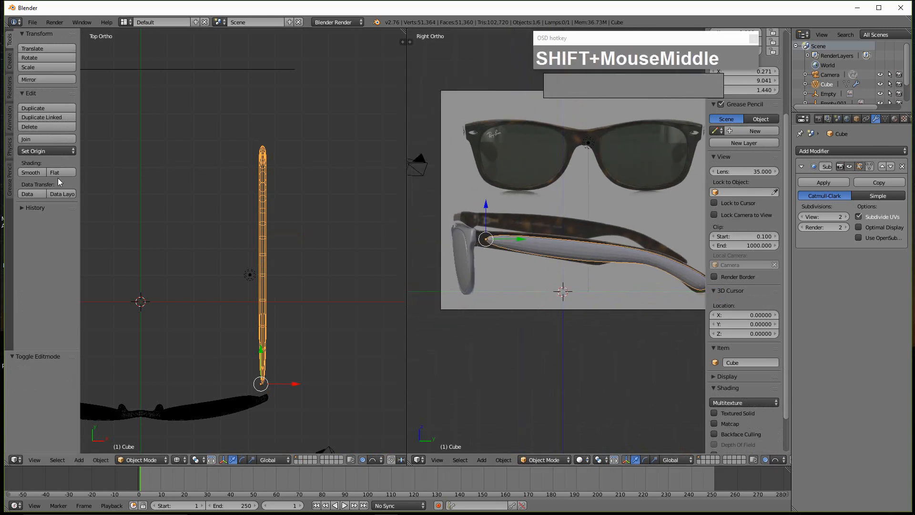
click(41, 170)
- Add edge loops close to the arm's hinge end and on both sides of its middle section edge
scroll(524, 236, up, 1)
key(Tab)
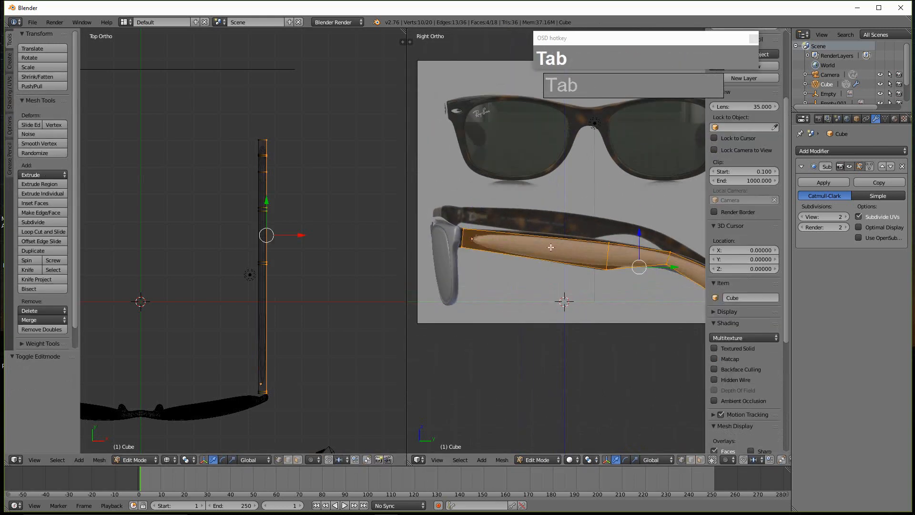
key(ctrl+r)
click(510, 245)
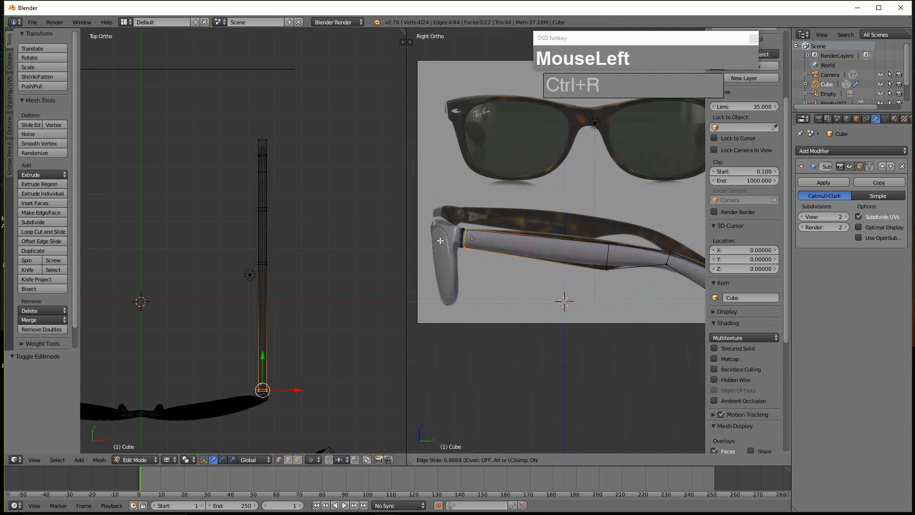
click(441, 240)
key(ctrl+r)
click(585, 256)
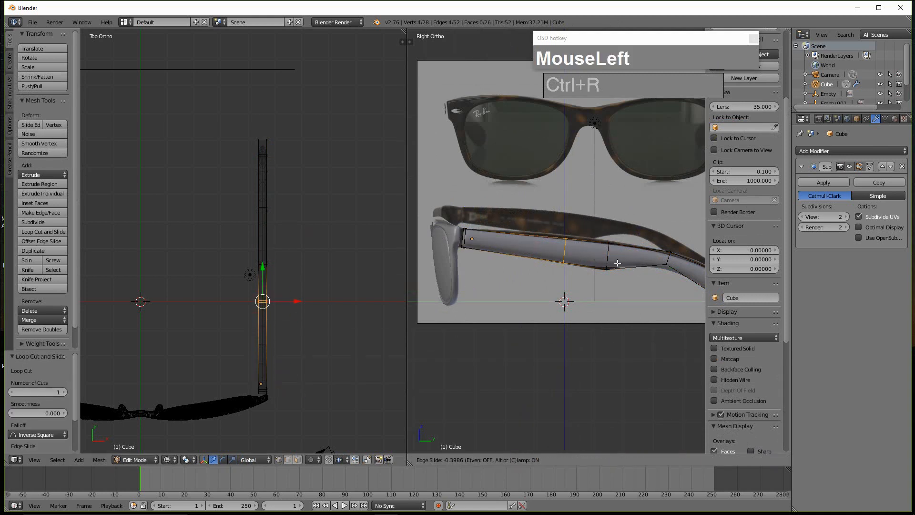
click(650, 269)
key(ctrl+r)
click(647, 268)
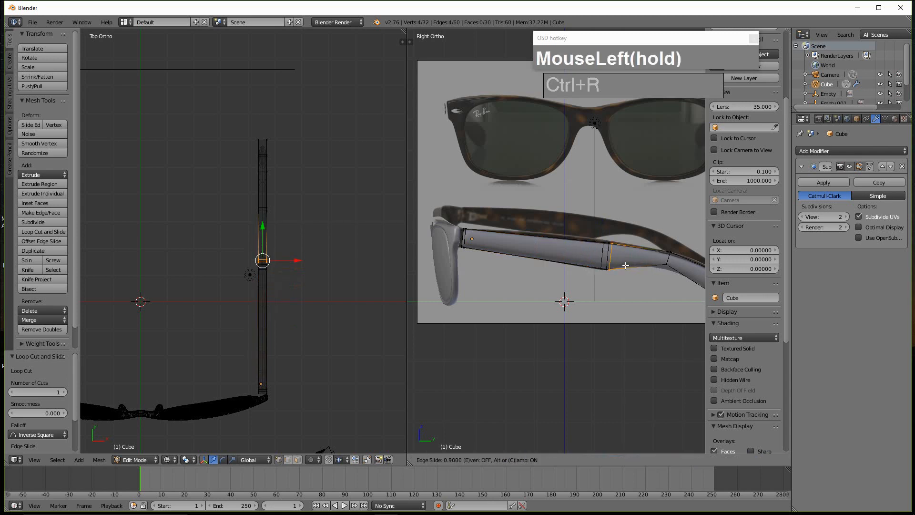
- Add edge loops just before and after the ear bend and one in the tip section
key(ctrl+r)
click(642, 267)
click(651, 266)
scroll(649, 266, down, 2)
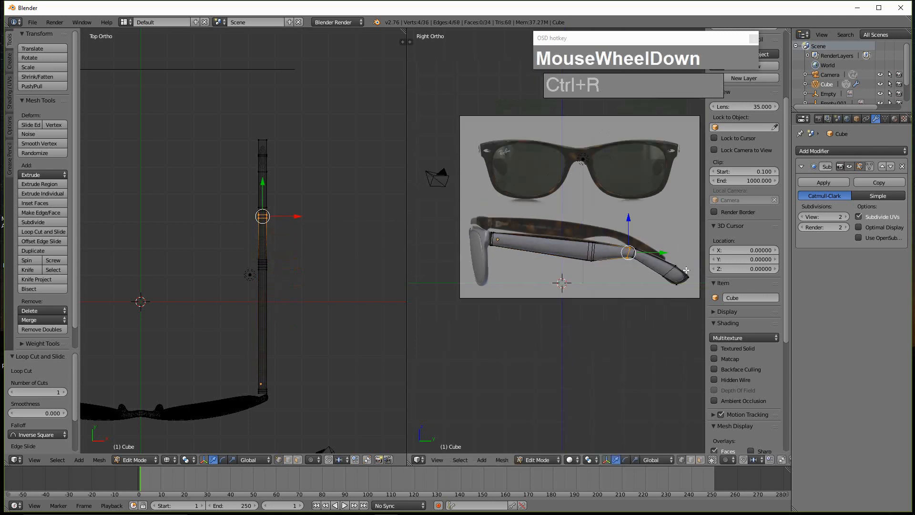
key(ctrl+r)
click(649, 266)
click(669, 274)
key(ctrl+r)
click(674, 277)
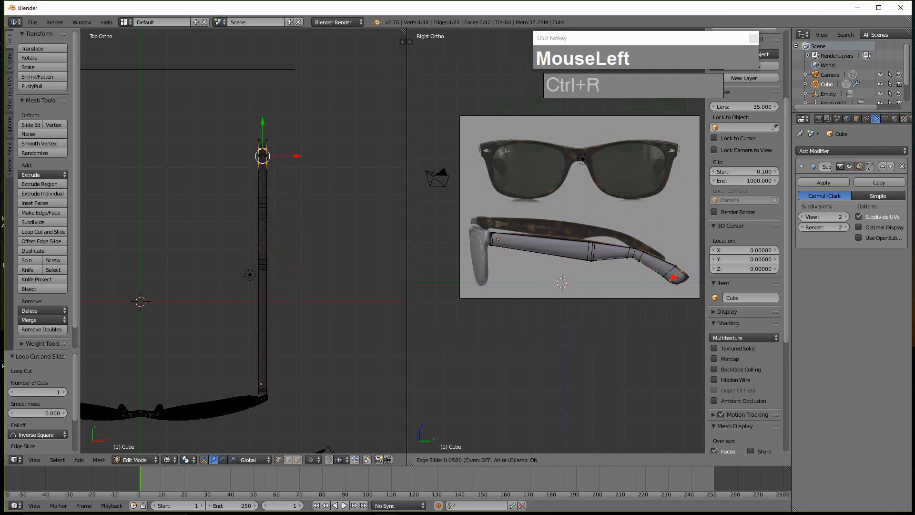
click(675, 280)
- Reshape the loops at the arm's middle section against the reference, moving vertices about -0.105 along Y and -0.039 along Z
scroll(564, 253, up, 4)
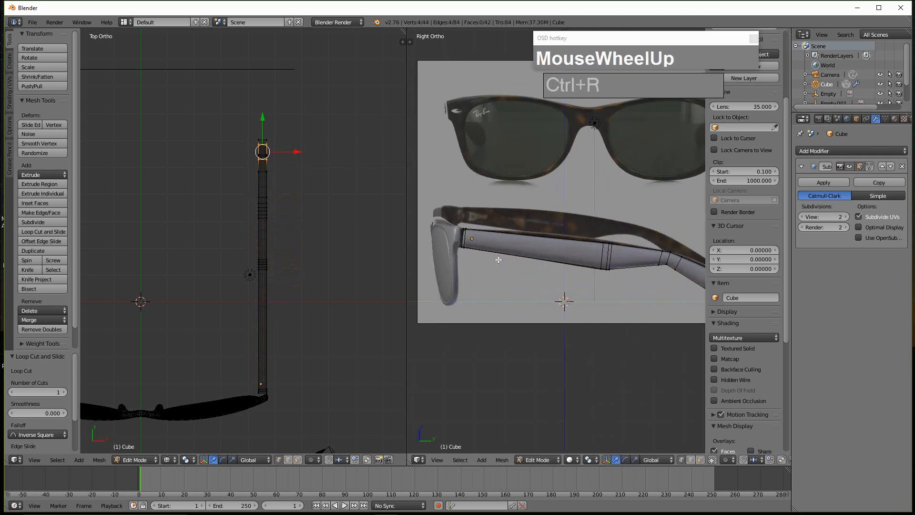
scroll(496, 260, up, 1)
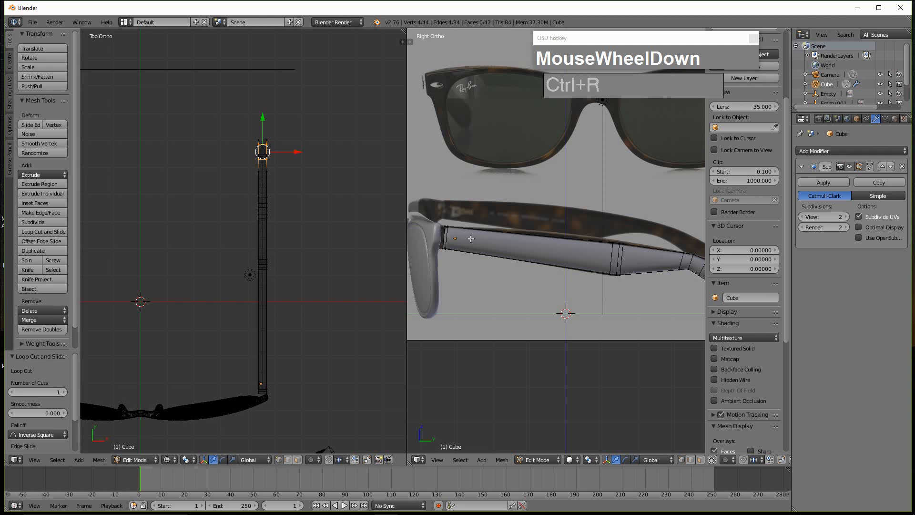
key(a)
key(b)
drag(602, 222, 613, 249)
key(a)
key(b)
drag(627, 292, 606, 224)
drag(615, 277, 608, 278)
- Add two lengthwise edge loops, one near the arm's upper edge and one near its lower edge
key(ctrl+r)
click(613, 256)
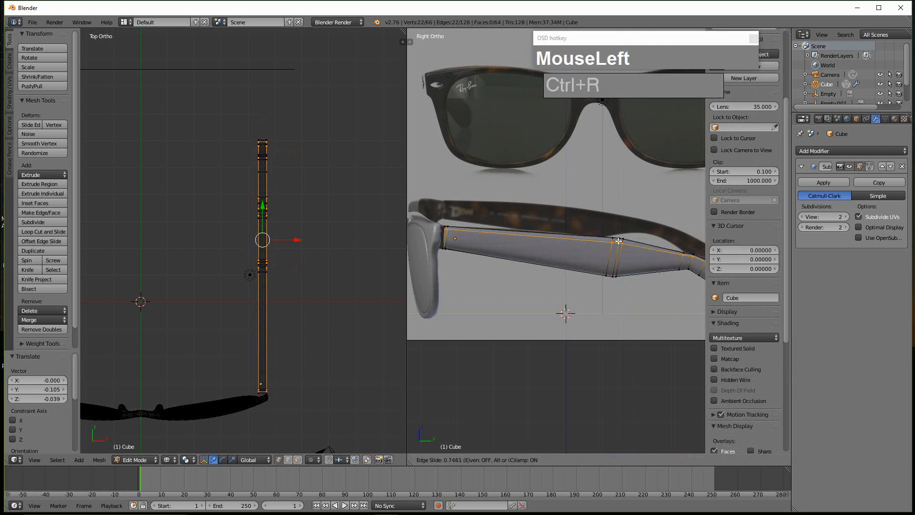
click(618, 242)
key(ctrl+r)
click(613, 260)
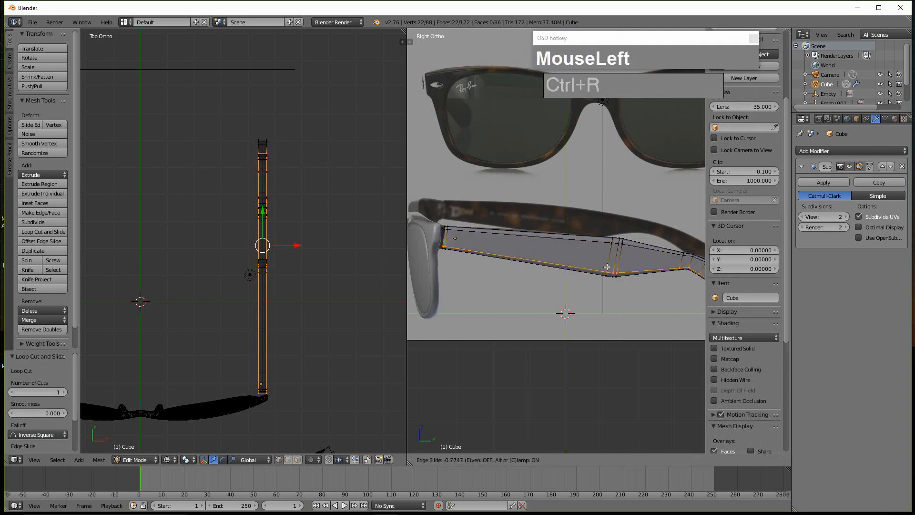
click(609, 265)
- Narrow the arm's ear tip by selecting all its vertices and scaling them down along X
scroll(608, 265, down, 2)
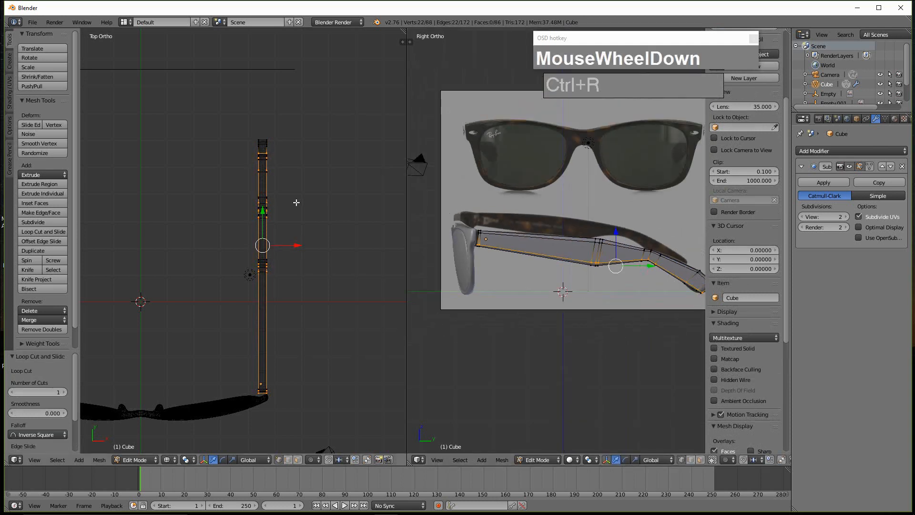
key(a)
key(b)
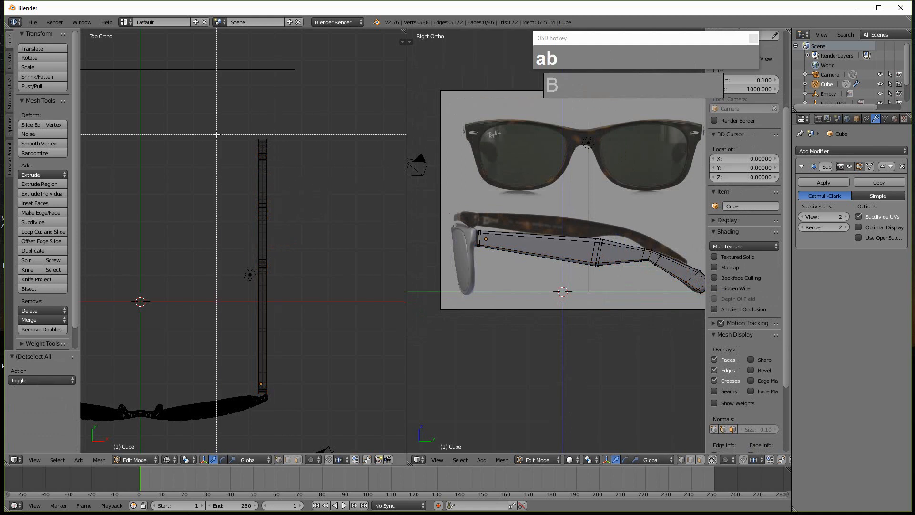
scroll(664, 260, down, 3)
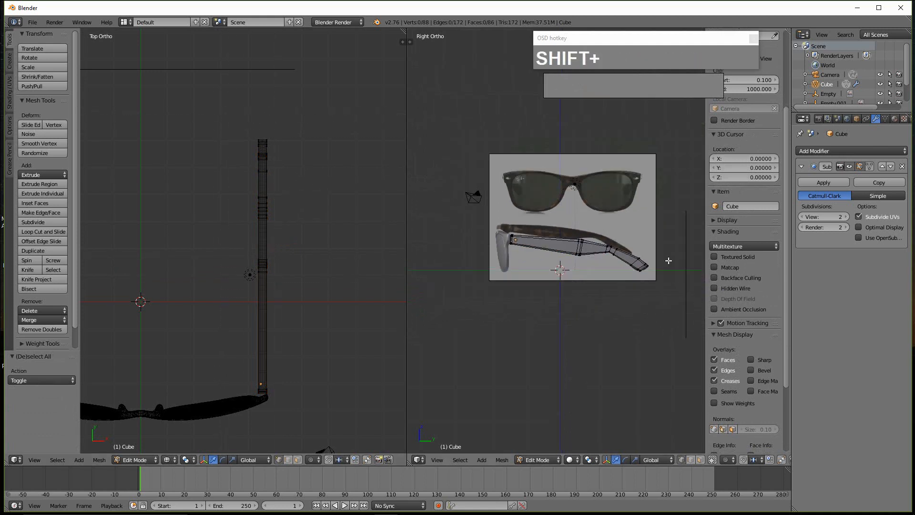
shift+middle_drag(664, 259, 582, 245)
scroll(585, 297, up, 3)
key(b)
drag(582, 289, 501, 241)
key(s)
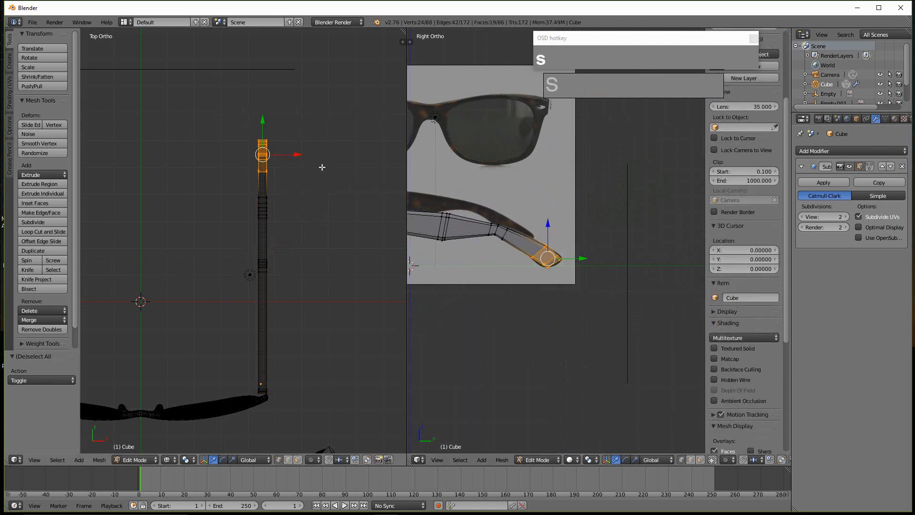
key(x)
click(296, 164)
- Widen the taper before the tip by moving its inner-side vertices about -0.020 and outer-side vertices about 0.035 along X
scroll(286, 170, up, 4)
shift+middle_drag(280, 176, 274, 245)
scroll(291, 209, up, 3)
key(a)
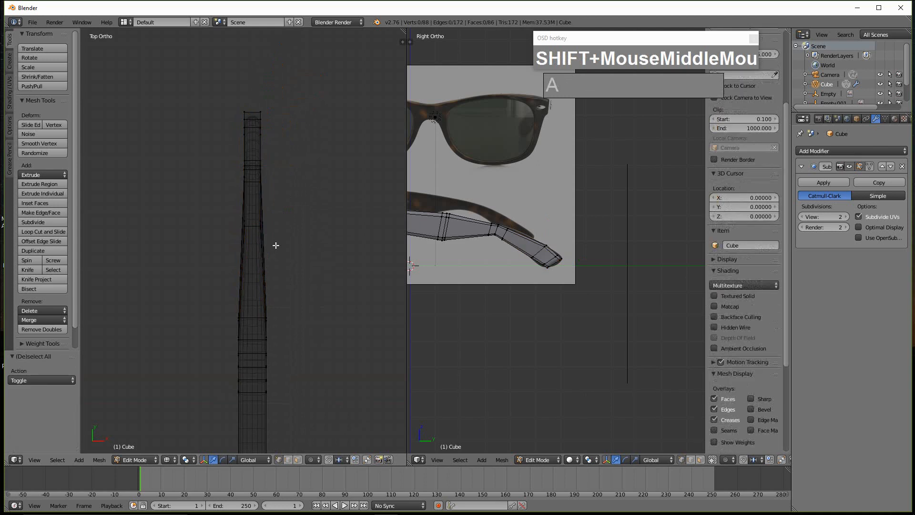
key(b)
drag(219, 205, 282, 229)
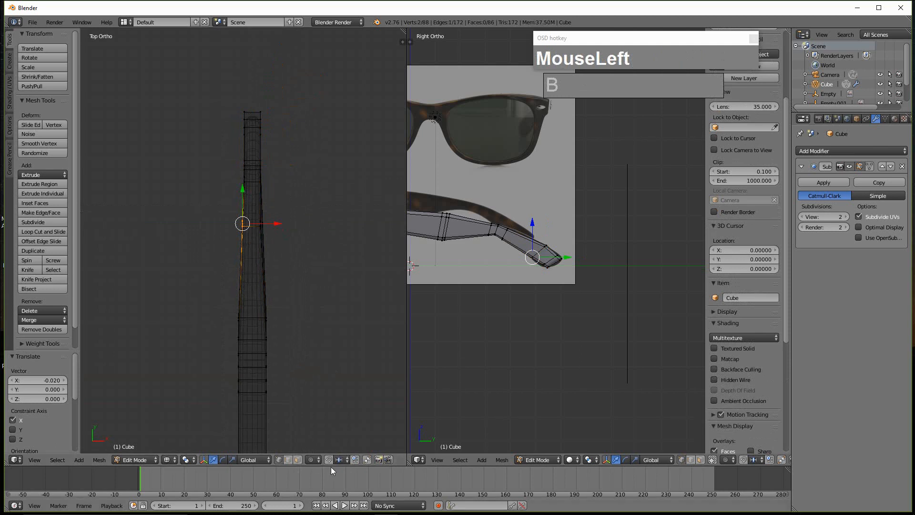
key(a)
key(b)
drag(306, 290, 267, 233)
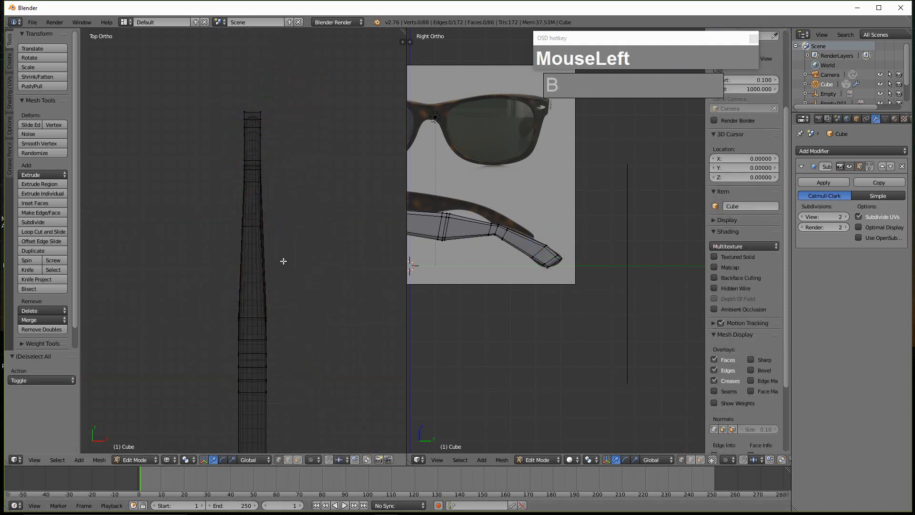
drag(281, 266, 252, 202)
drag(286, 228, 295, 224)
- Leave Edit Mode and examine the smoothed arm in side view, especially where it meets the frame
scroll(286, 229, down, 3)
scroll(525, 244, down, 4)
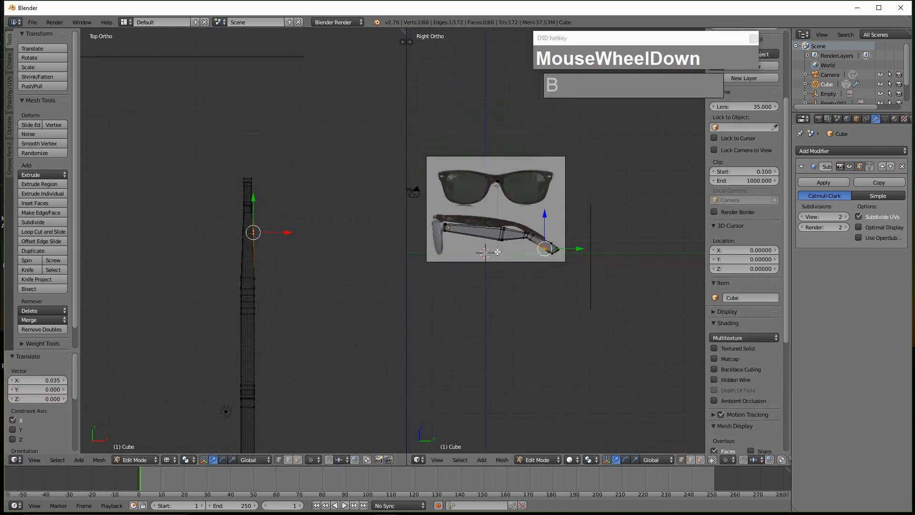
key(Tab)
shift+middle_drag(497, 252, 525, 251)
scroll(531, 252, up, 5)
scroll(547, 250, down, 1)
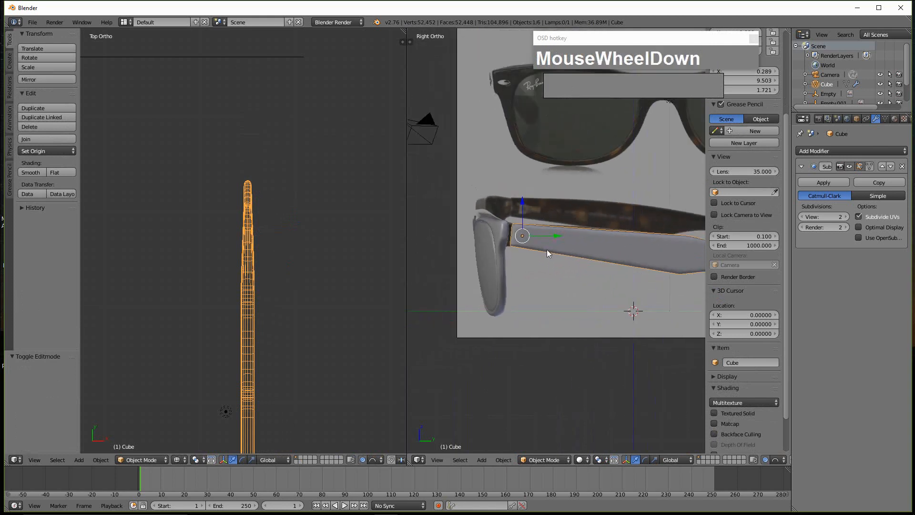
scroll(539, 244, up, 2)
scroll(496, 237, down, 1)
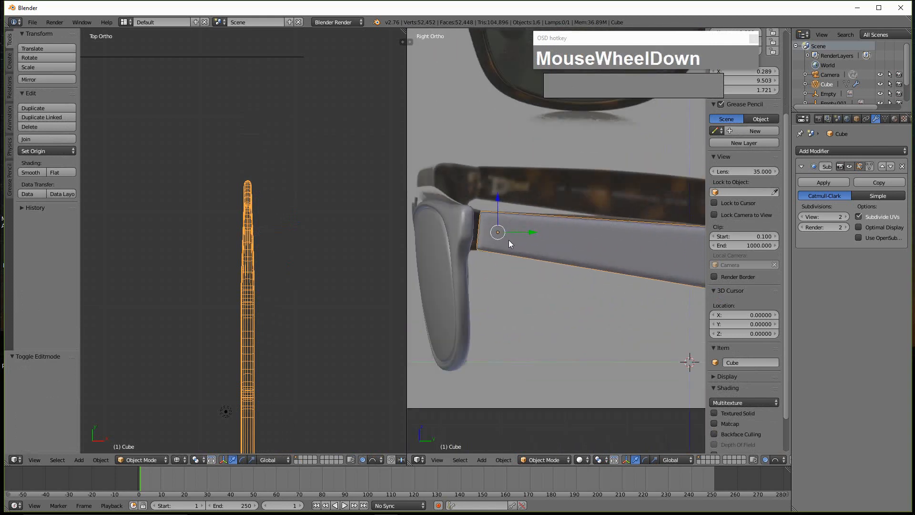
scroll(510, 239, down, 5)
scroll(367, 312, down, 5)
- Move the whole temple arm about -0.089 along Y against the frame's hinge corner
shift+middle_drag(309, 325, 410, 249)
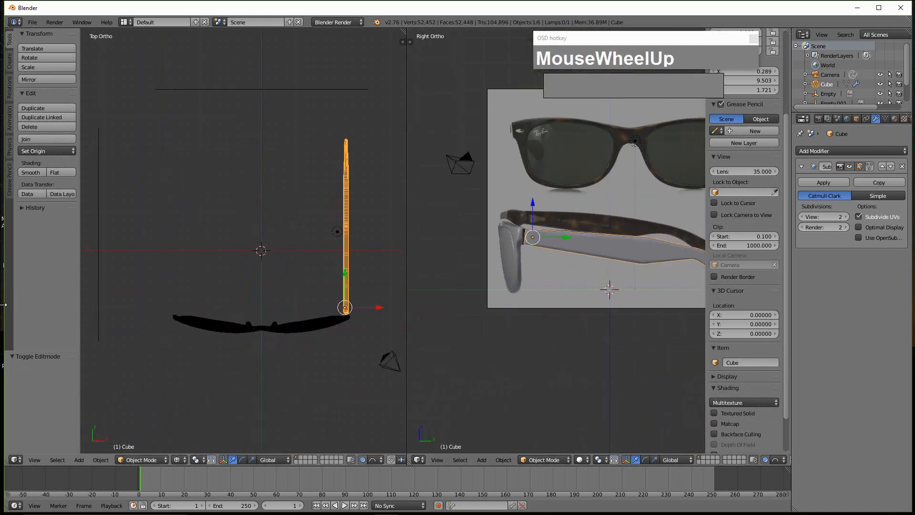
scroll(234, 305, up, 6)
scroll(284, 304, down, 4)
shift+middle_drag(305, 322, 261, 301)
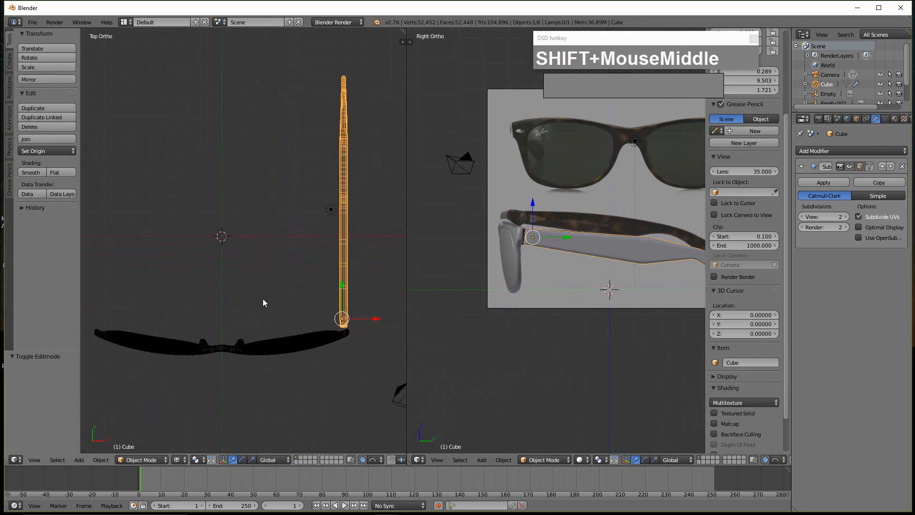
right_click(343, 264)
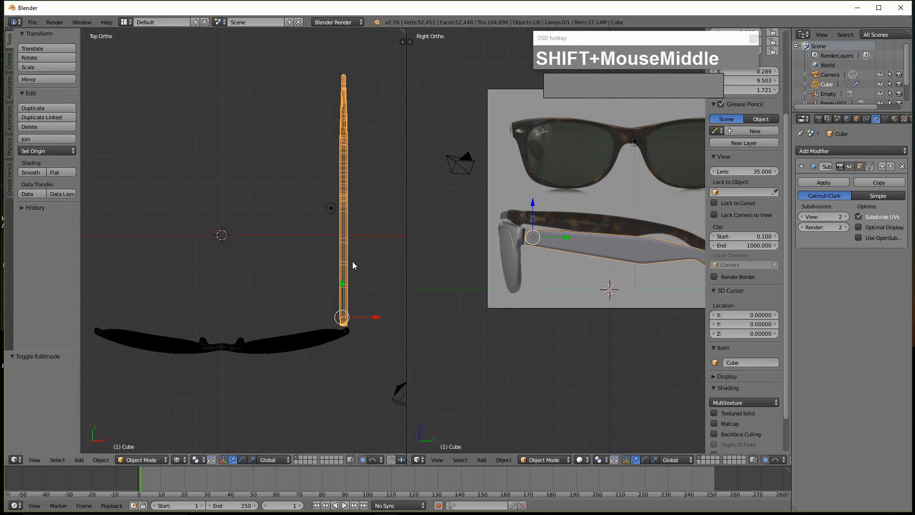
shift+middle_drag(354, 265, 344, 248)
drag(336, 276, 334, 279)
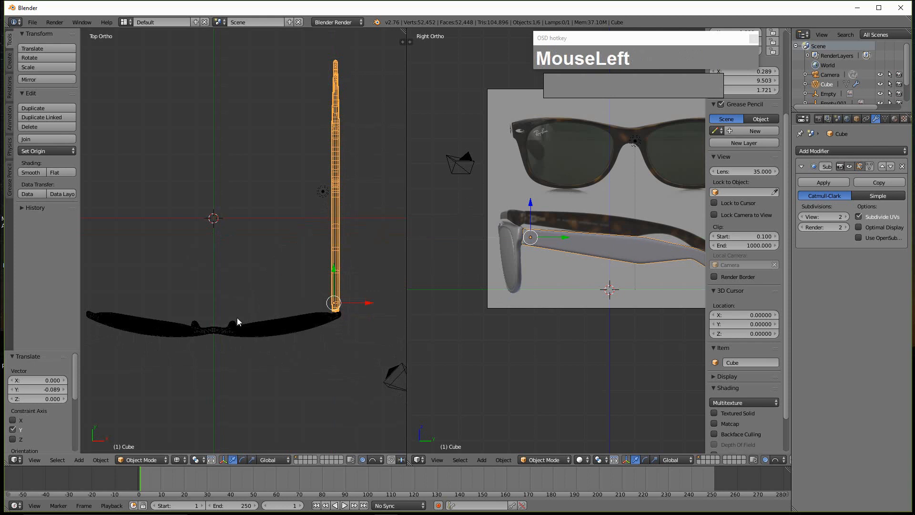
shift+middle_drag(296, 301, 327, 293)
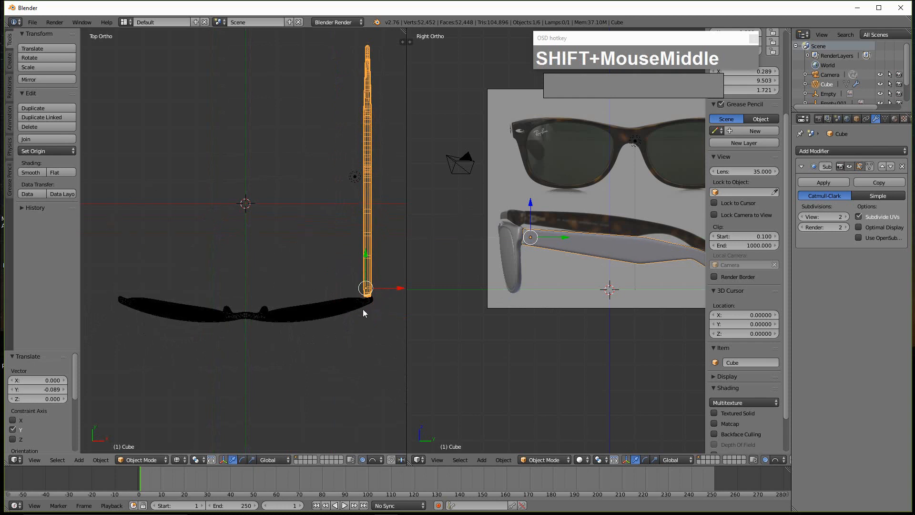
- Join the temple arm into the Frame object, keeping Frame active so its mirror modifier applies to the arm
right_click(373, 263)
right_click(346, 309)
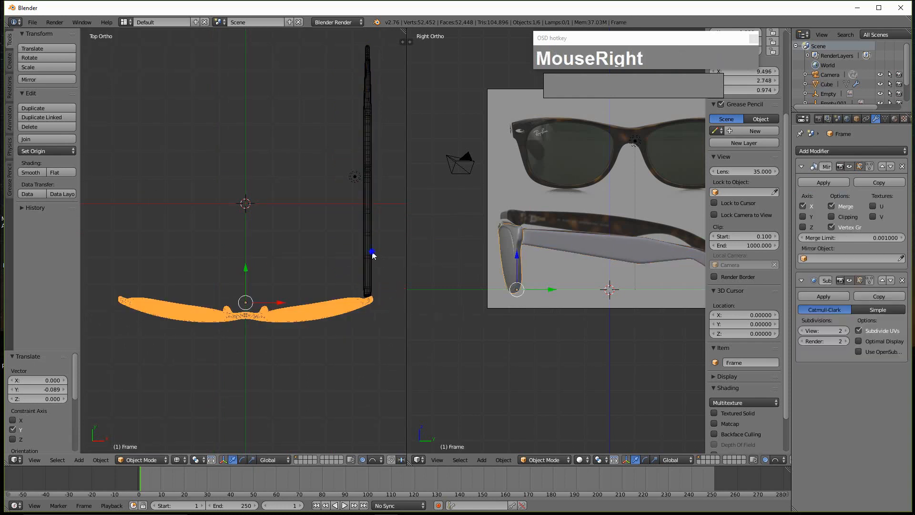
right_click(374, 256)
shift+right_click(332, 305)
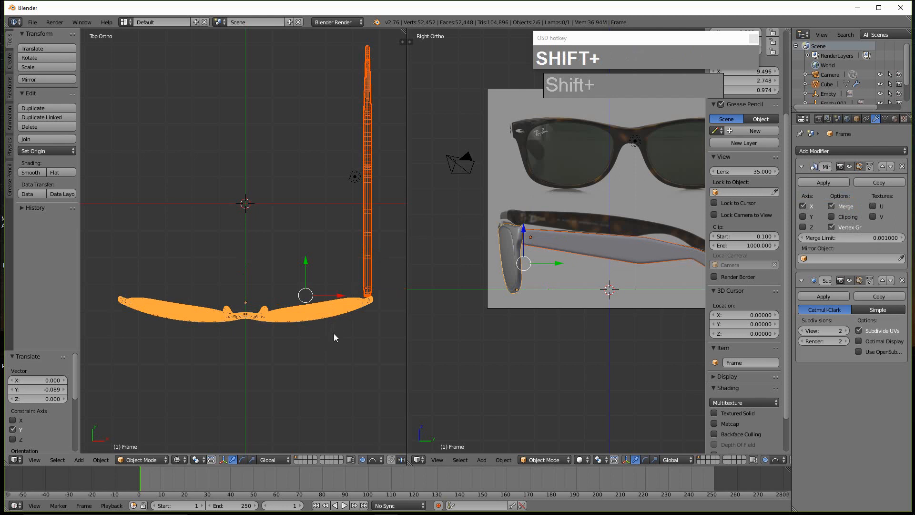
key(ctrl+j)
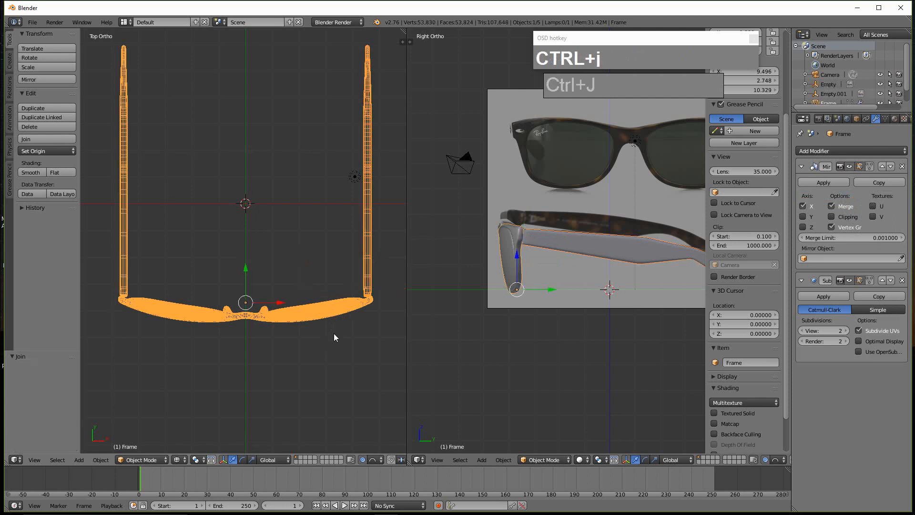
- Widen the perspective viewport and examine the joined glasses with both arms at an angle
scroll(353, 330, down, 3)
middle_drag(558, 330, 413, 268)
drag(408, 261, 252, 262)
scroll(387, 270, up, 3)
shift+middle_drag(388, 270, 548, 282)
scroll(500, 294, down, 3)
scroll(491, 348, up, 2)
scroll(511, 261, down, 2)
scroll(502, 263, up, 2)
- Enter Edit Mode on the Frame object and select only the lens's linked geometry
right_click(571, 272)
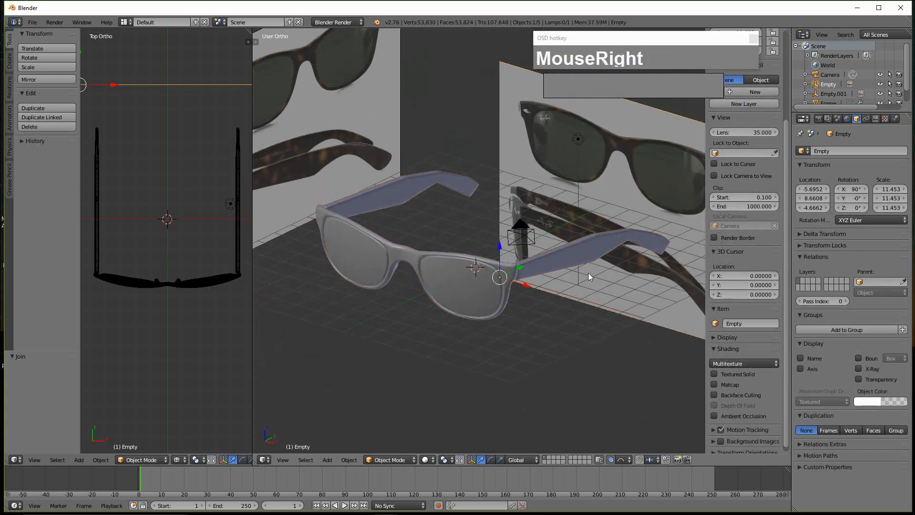
key(Tab)
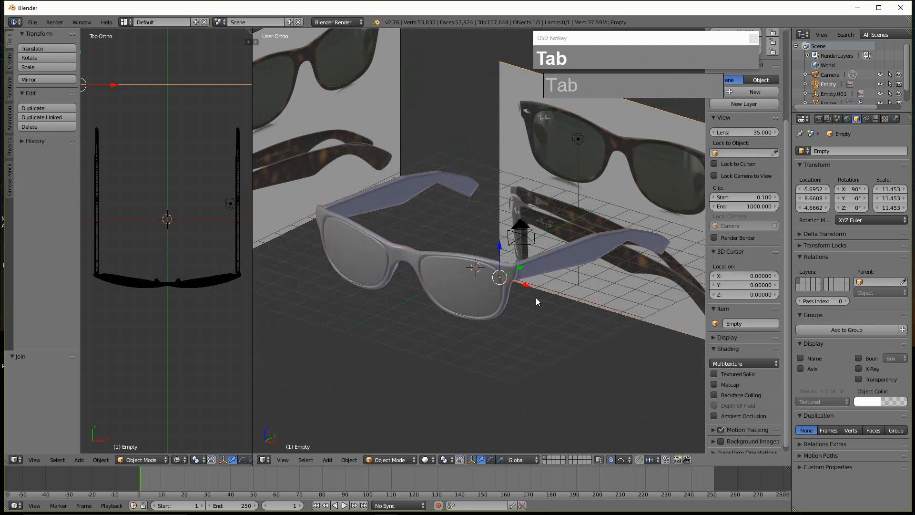
right_click(537, 265)
key(Tab)
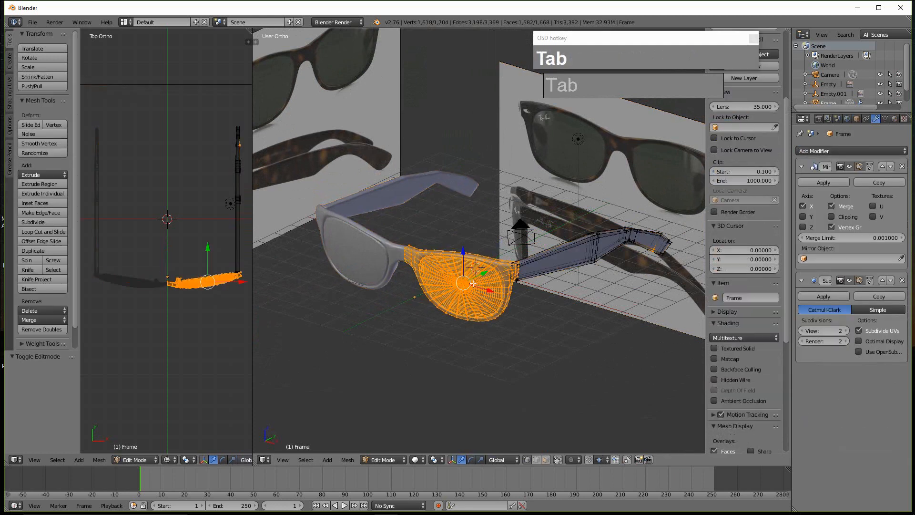
scroll(505, 289, up, 2)
key(a)
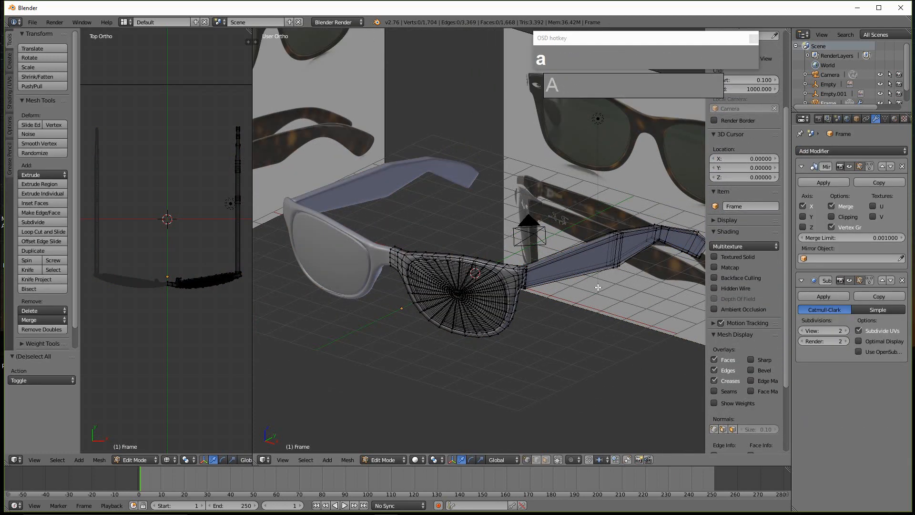
key(l)
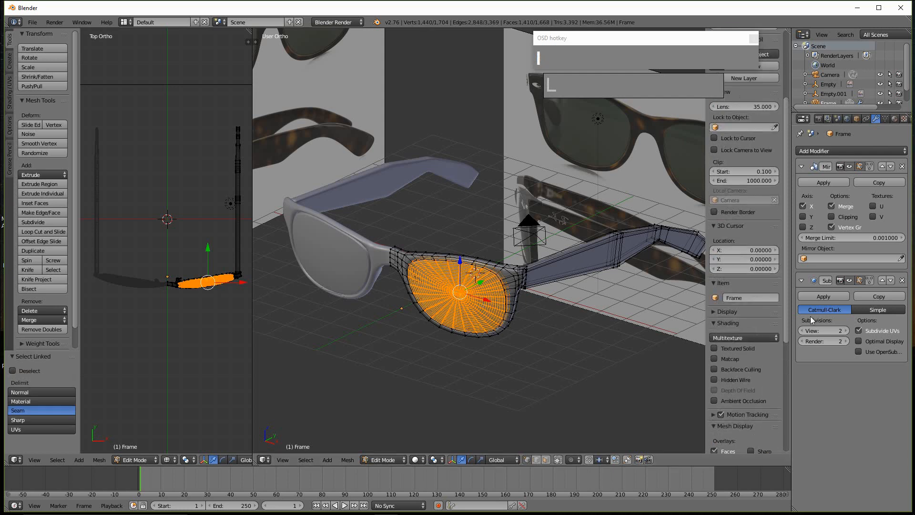
- Switch the render engine to Cycles Render and create a first material for the Frame object
click(894, 119)
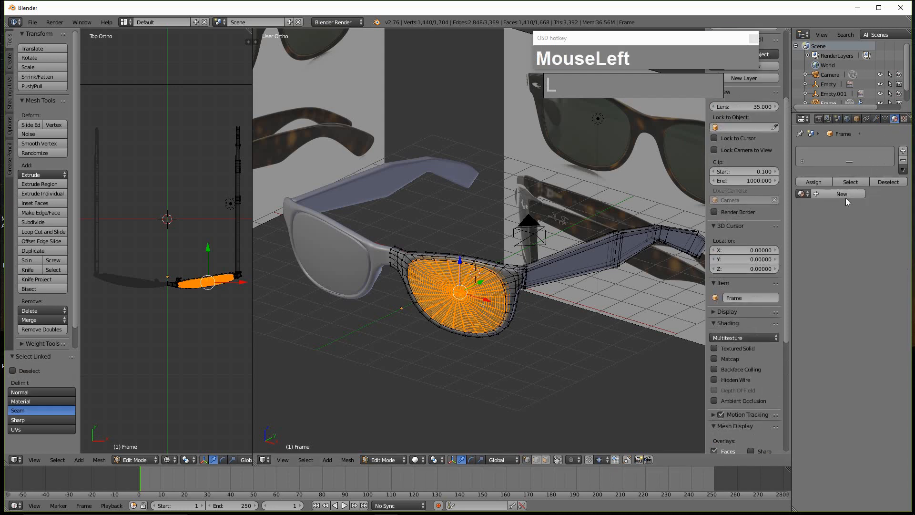
click(337, 22)
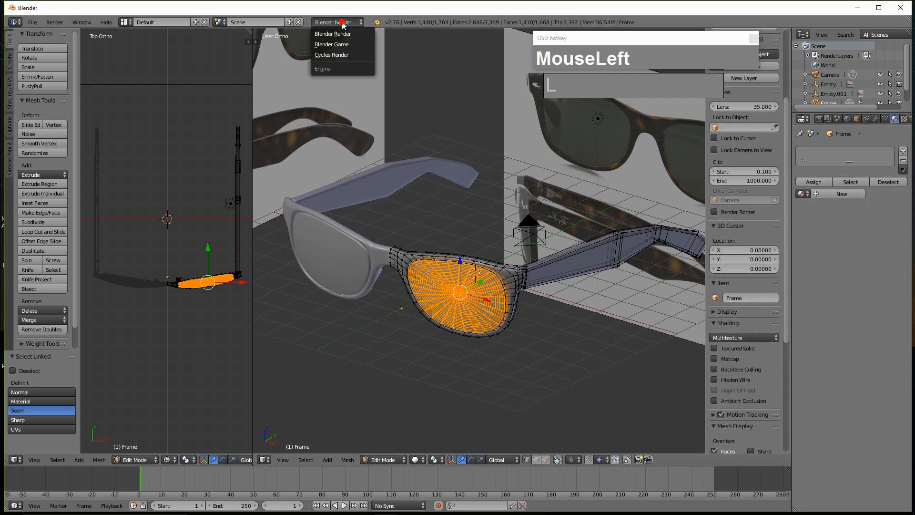
click(333, 54)
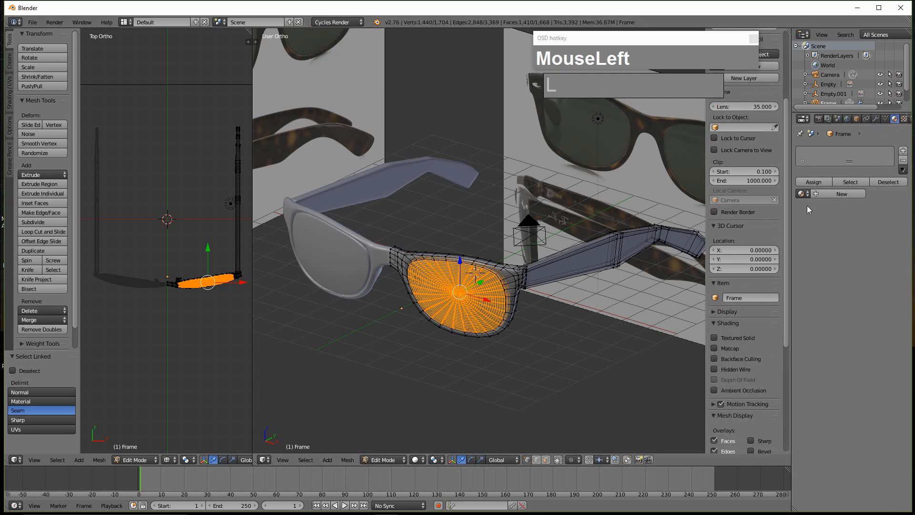
click(837, 194)
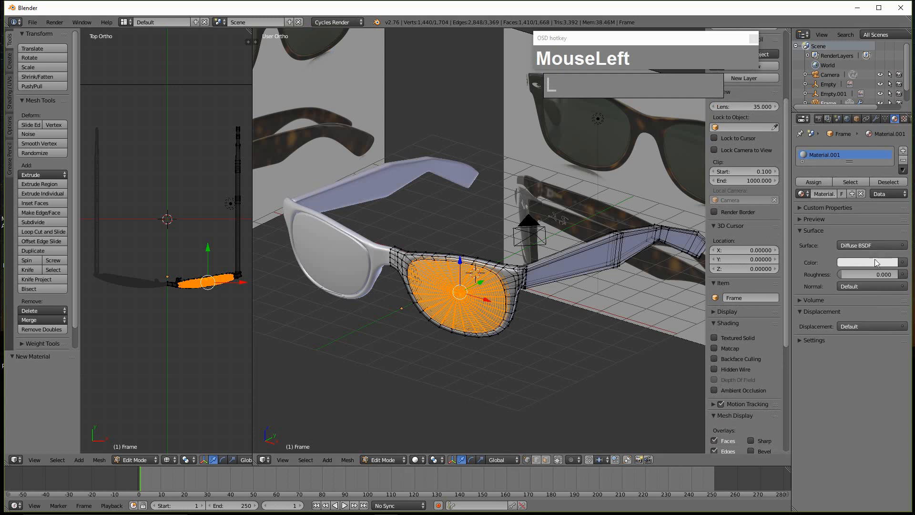
- Make the first material a Glossy BSDF with a near-black colour
click(863, 262)
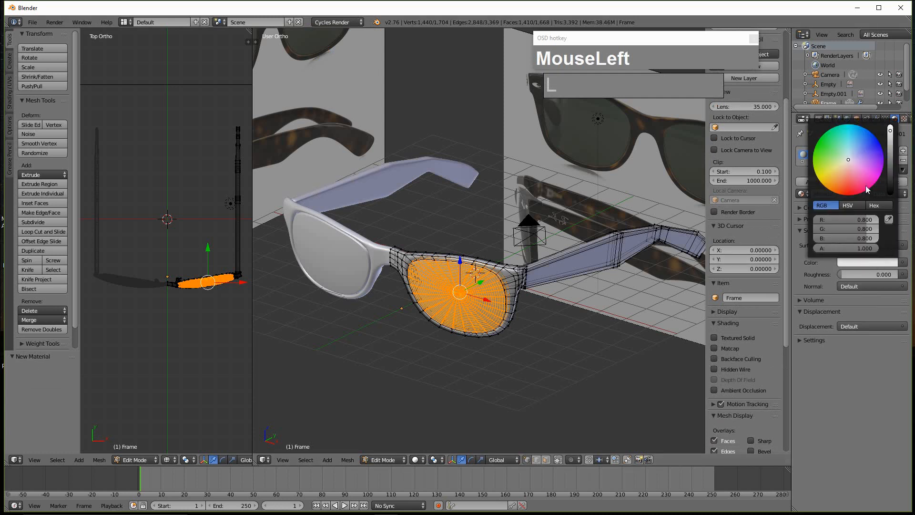
click(894, 180)
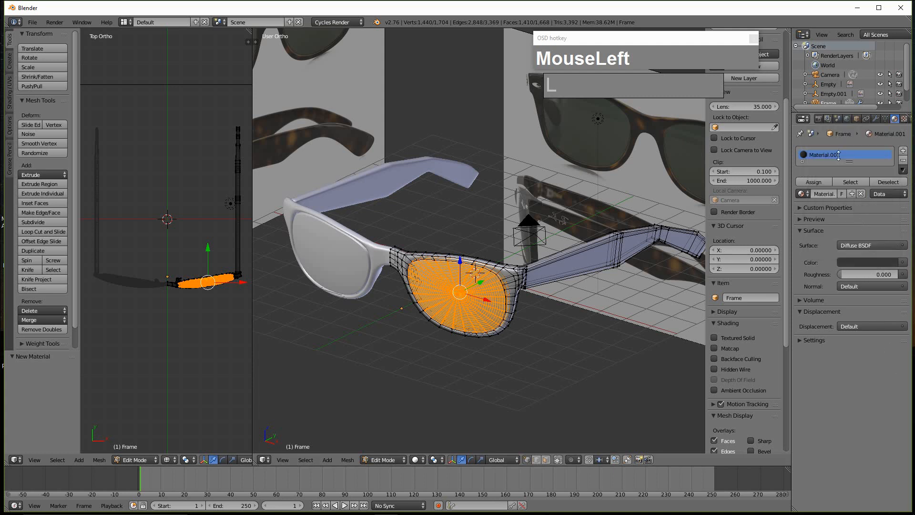
click(857, 244)
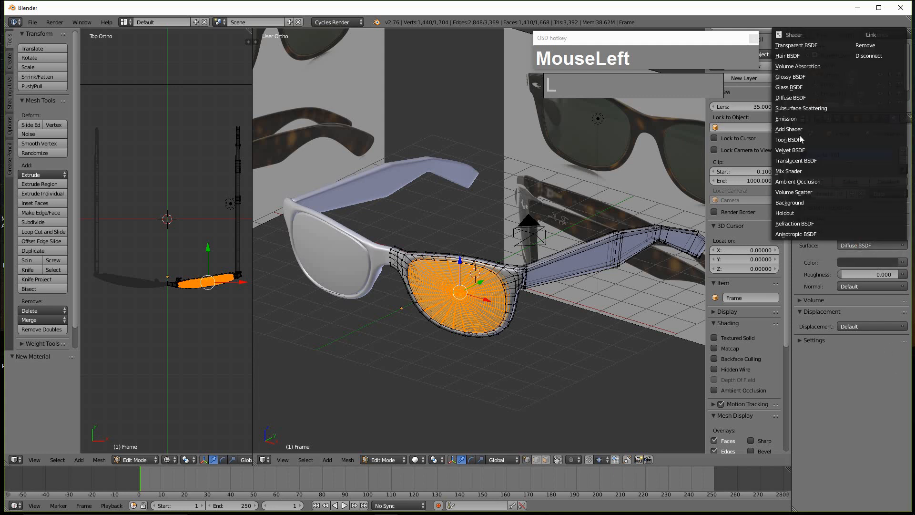
click(791, 77)
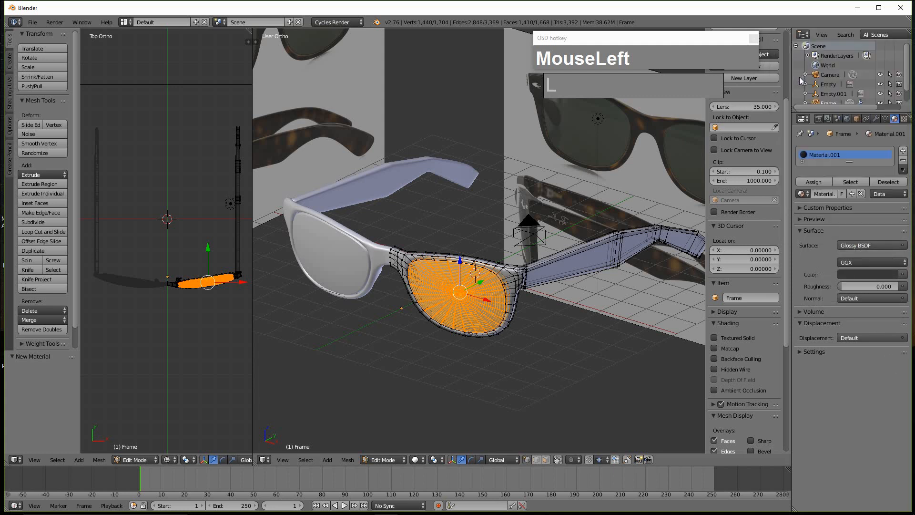
click(862, 275)
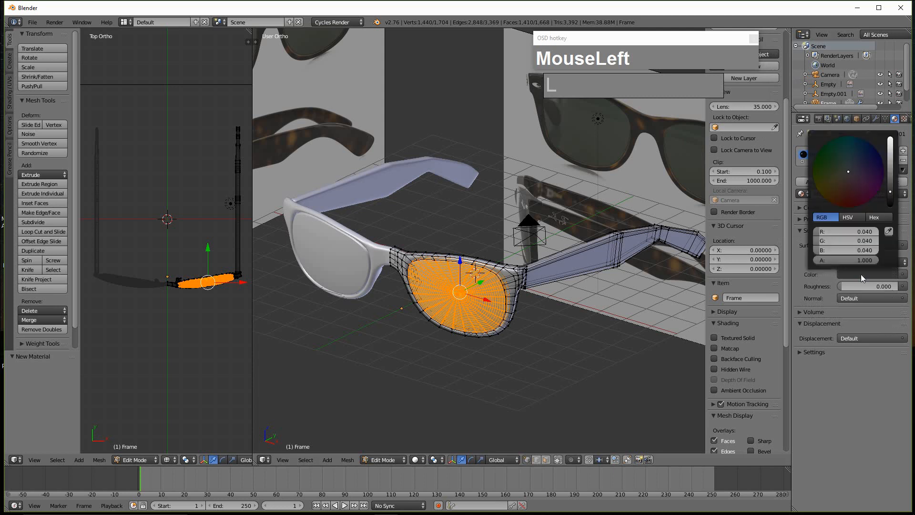
drag(894, 196, 895, 214)
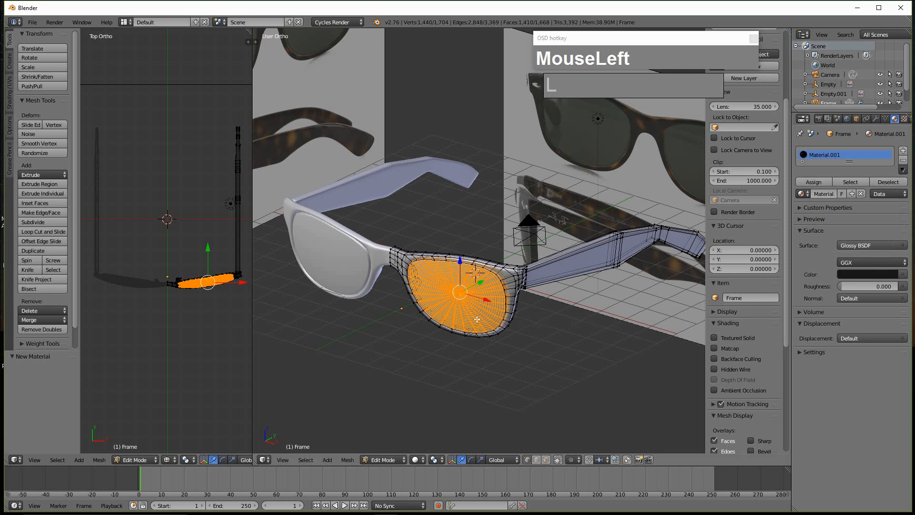
- Add a second material slot with a new material and set its surface to Glass BSDF
click(905, 152)
click(830, 216)
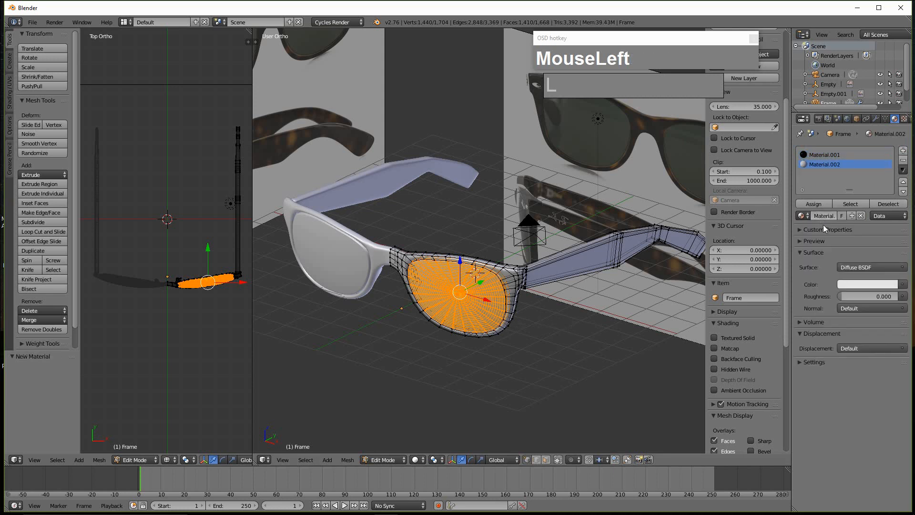
click(858, 268)
click(795, 109)
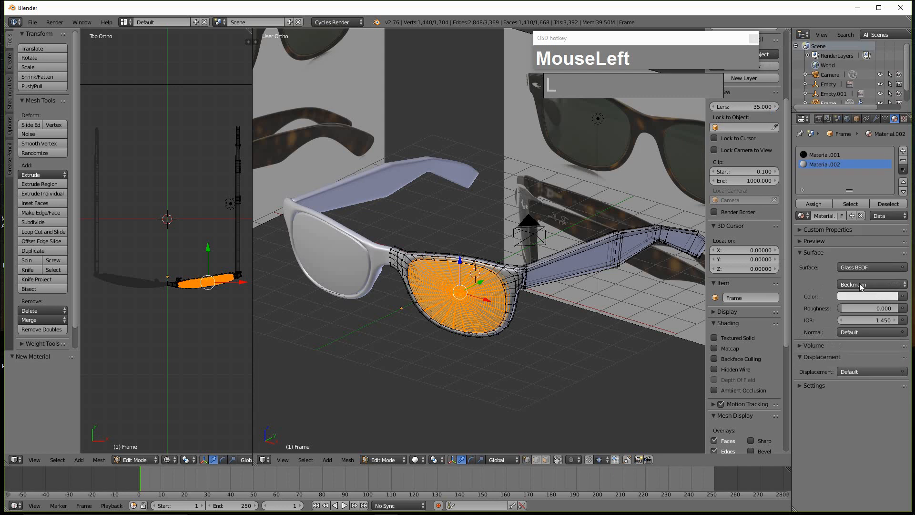
- Colour the glass material dark brown and assign it to the selected lens
click(866, 297)
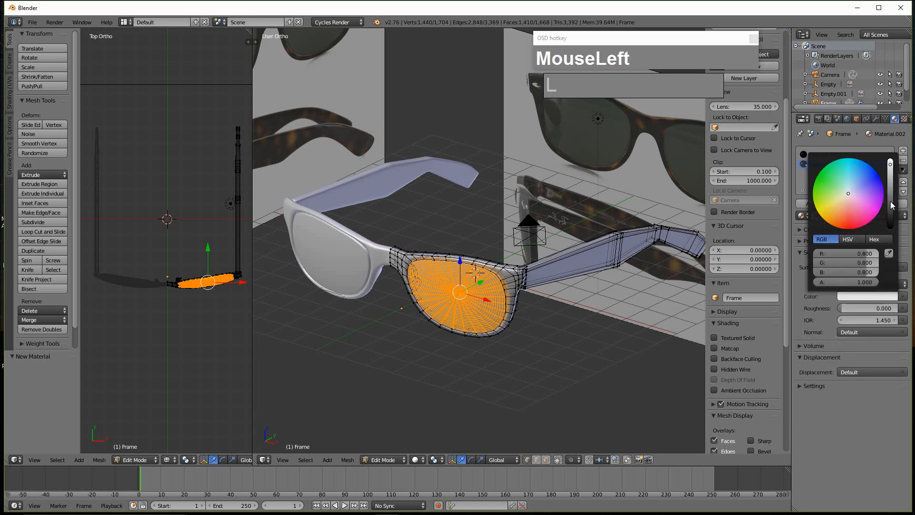
click(890, 210)
drag(833, 220, 822, 187)
click(834, 218)
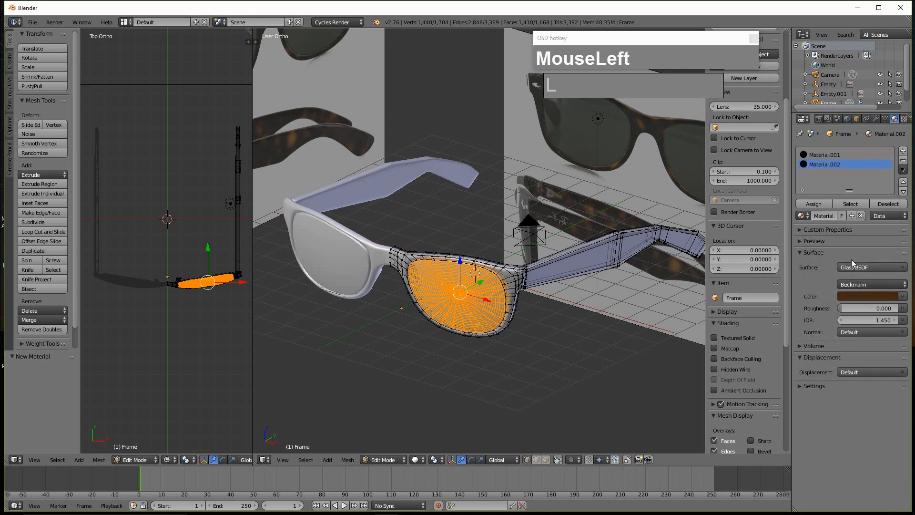
click(814, 204)
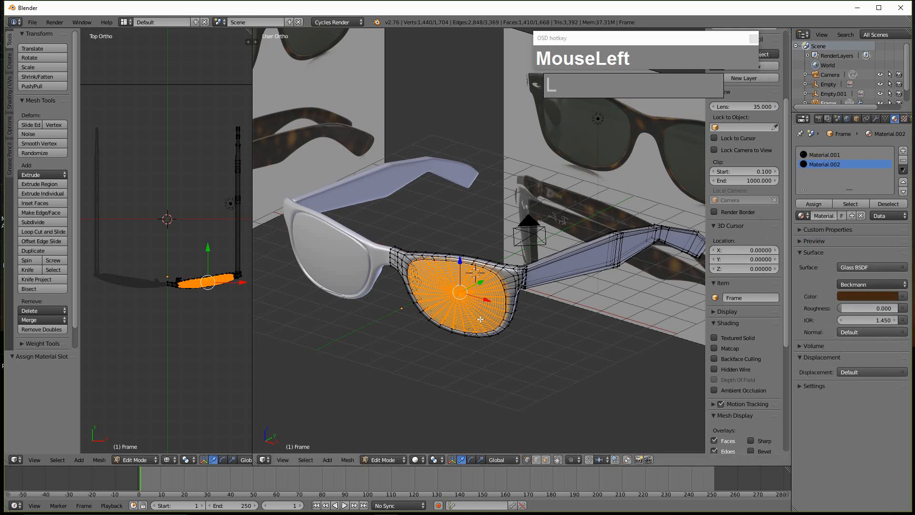
- Check the glass material in its preview and the whole glasses with Rendered viewport shading
middle_drag(524, 345, 513, 339)
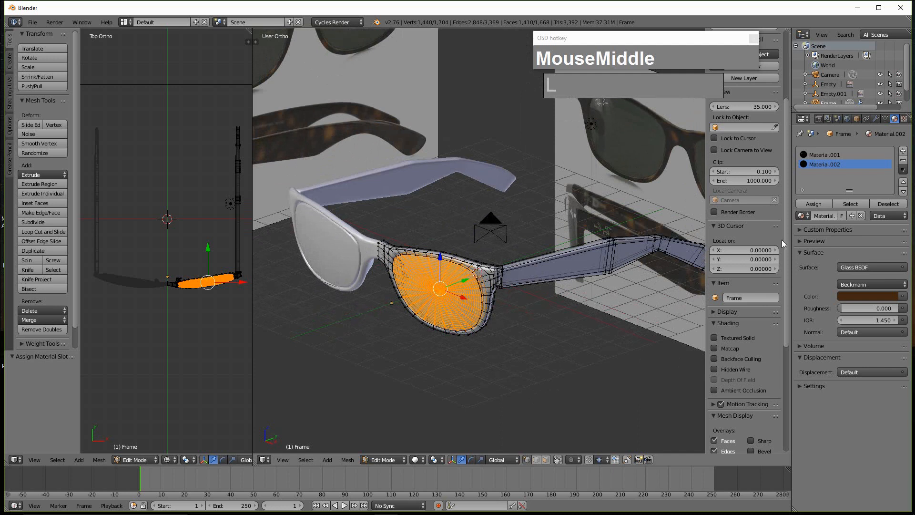
click(813, 241)
middle_drag(565, 287, 553, 284)
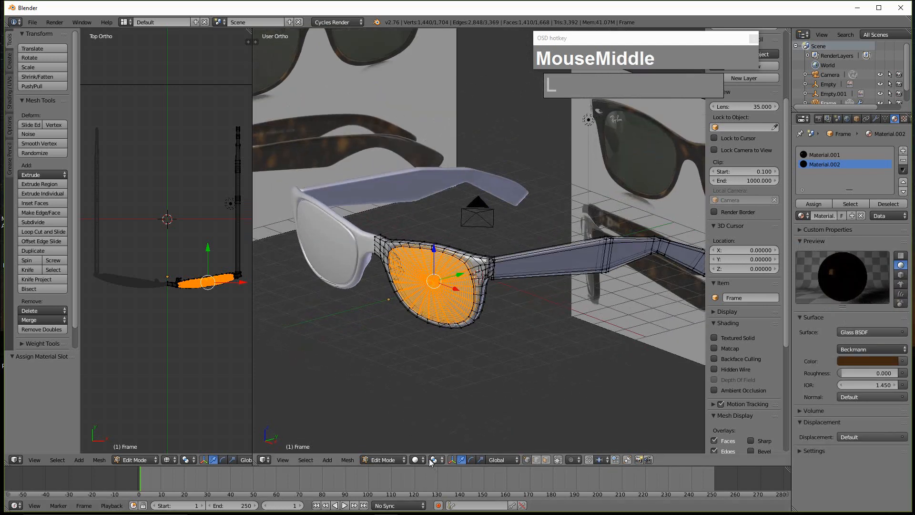
click(416, 460)
click(435, 396)
middle_drag(549, 317, 517, 325)
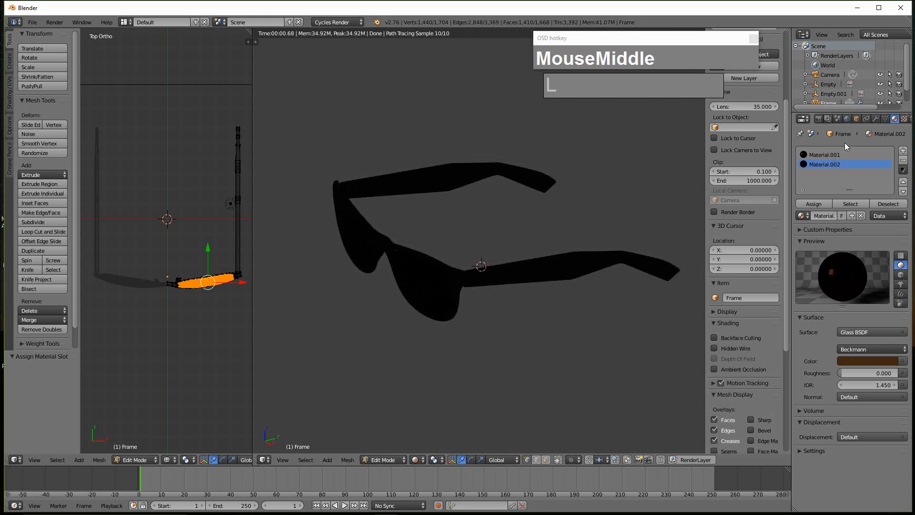
- Brighten the world background colour to a light grey and check the rendered glasses against it
click(848, 119)
click(846, 202)
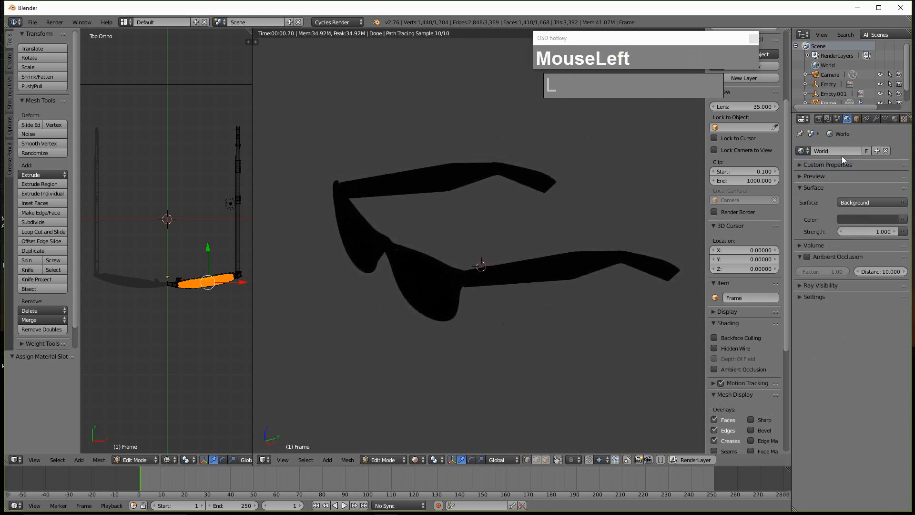
click(879, 220)
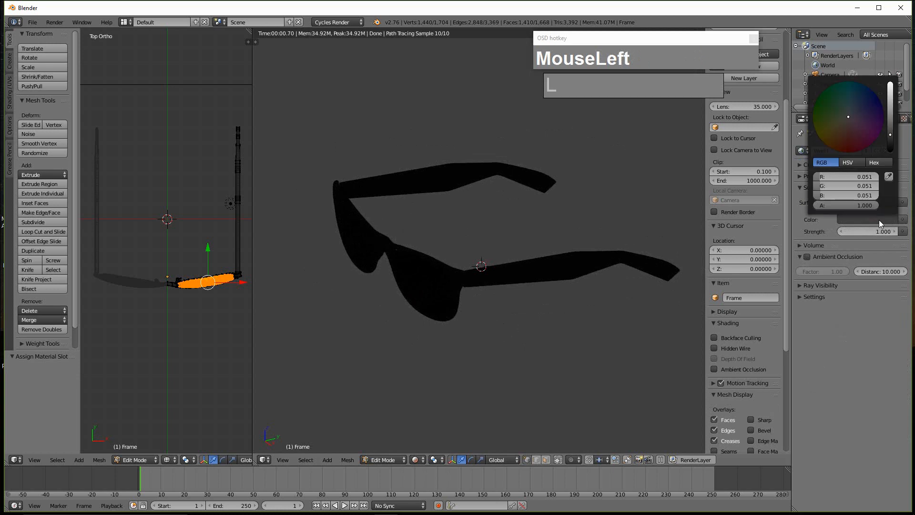
drag(888, 148, 890, 83)
middle_drag(596, 225, 557, 253)
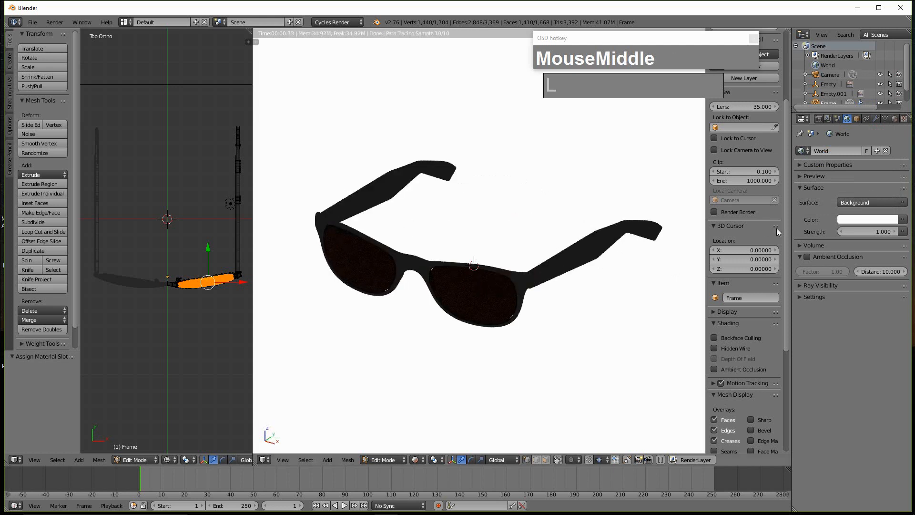
click(868, 219)
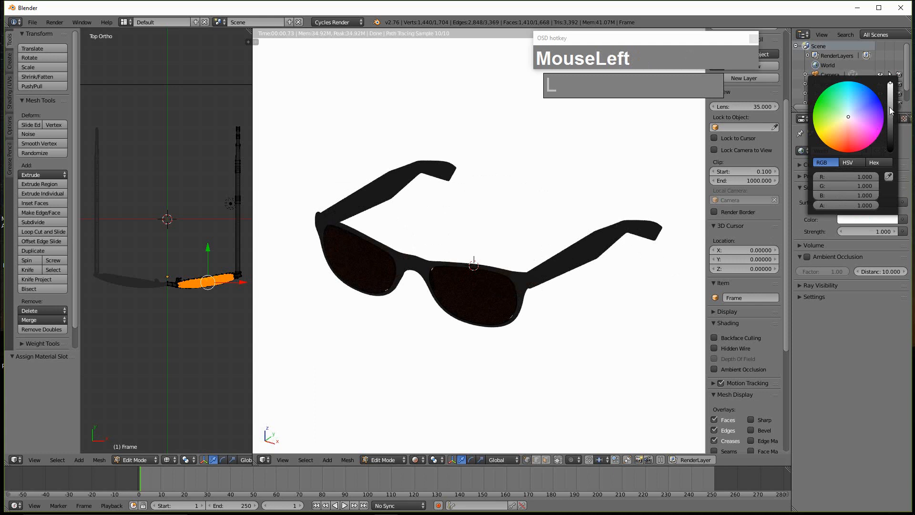
drag(890, 114, 892, 108)
middle_drag(531, 261, 496, 265)
- Switch the perspective viewport to Material shading and leave Edit Mode
drag(415, 459, 436, 439)
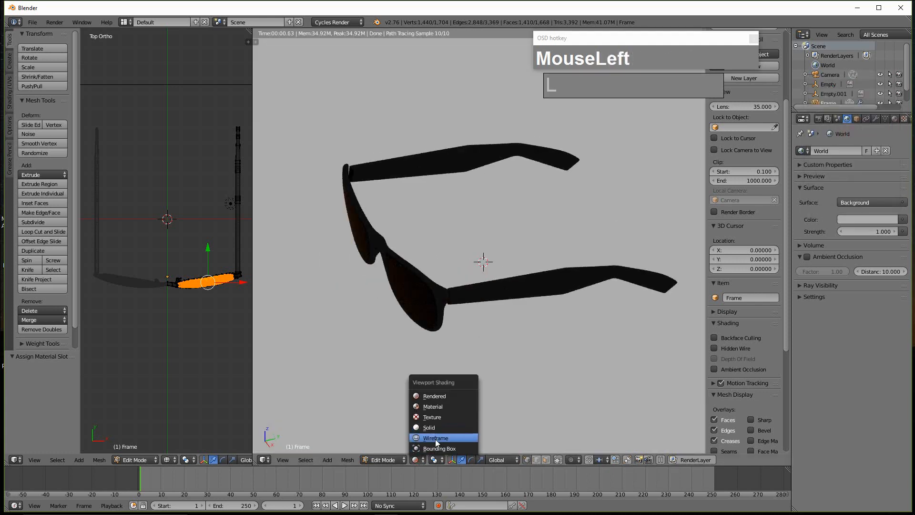
click(438, 406)
middle_drag(491, 333, 496, 338)
key(Tab)
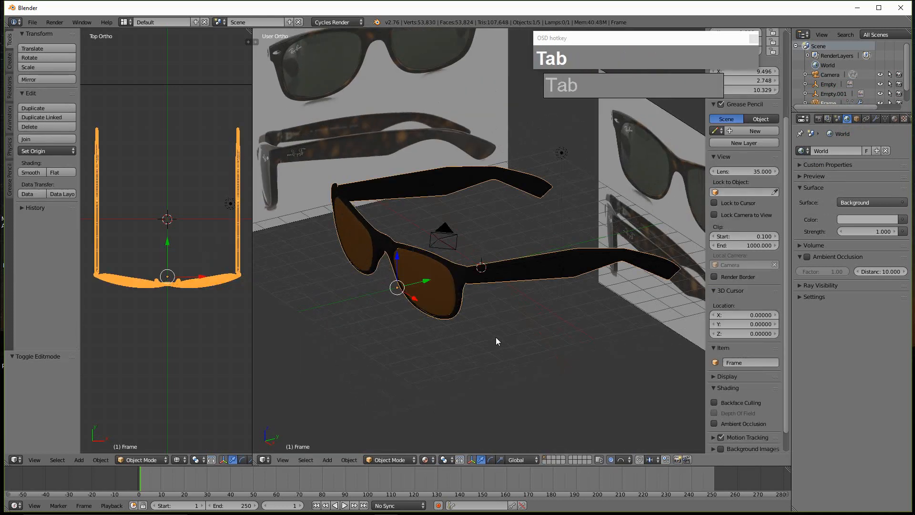
- Add a mesh plane at the origin and scale it up to about 41 units across as the ground
key(shift+a)
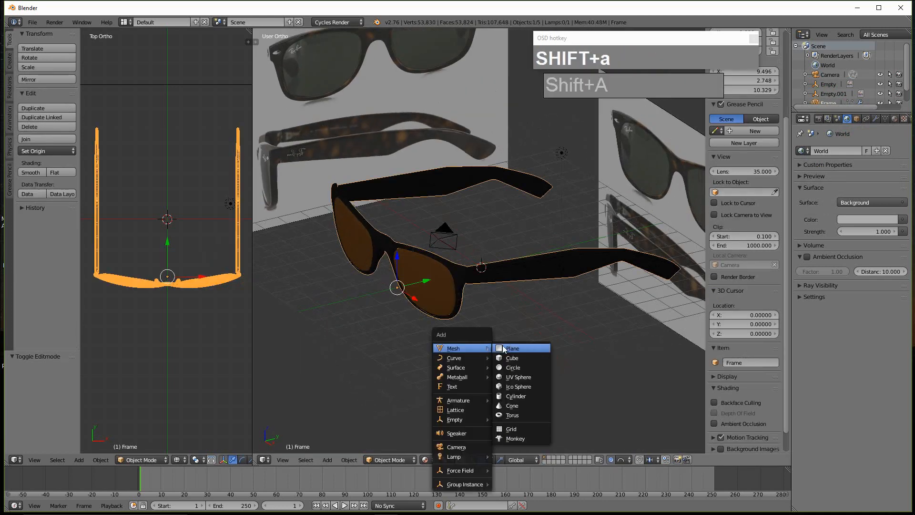
click(503, 346)
key(s)
click(364, 408)
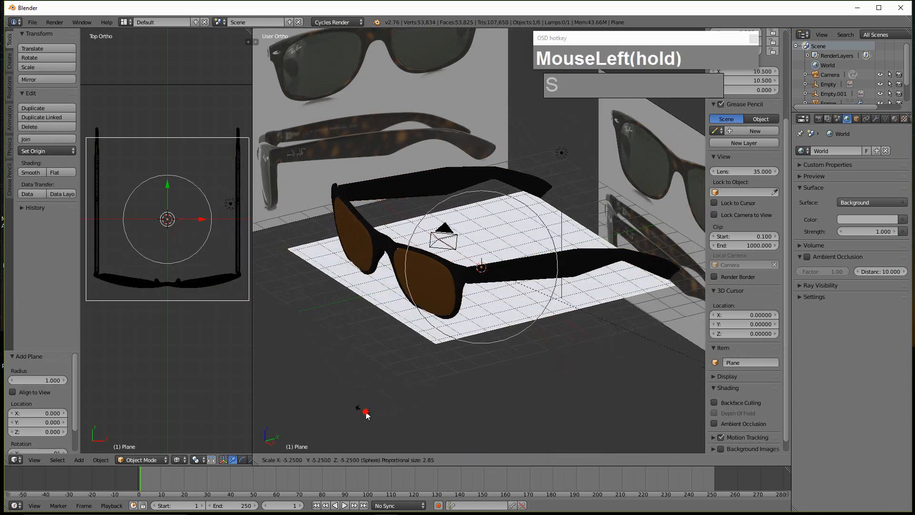
key(s)
click(627, 415)
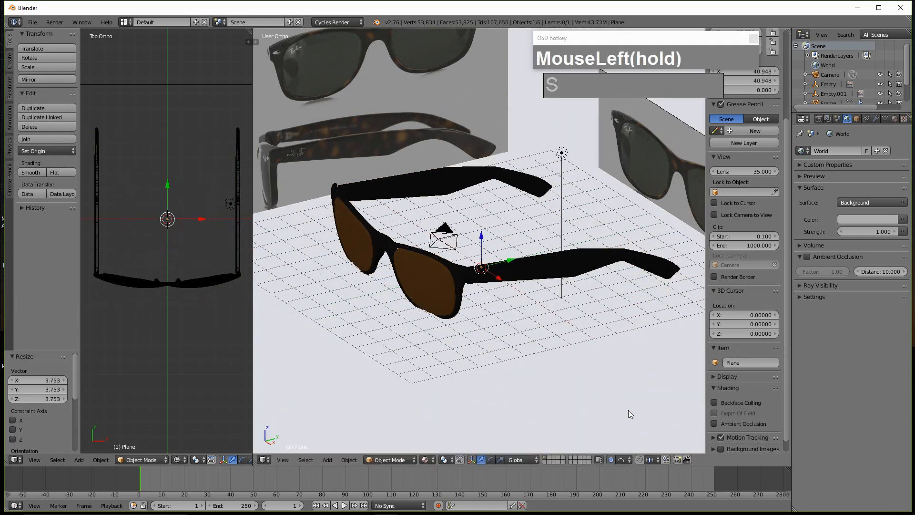
- Raise the sunglasses about 0.16 units on Z and tilt them about -1° around X to rest on the ground plane
scroll(483, 333, down, 2)
middle_drag(483, 333, 492, 314)
right_click(444, 244)
middle_drag(444, 244, 440, 238)
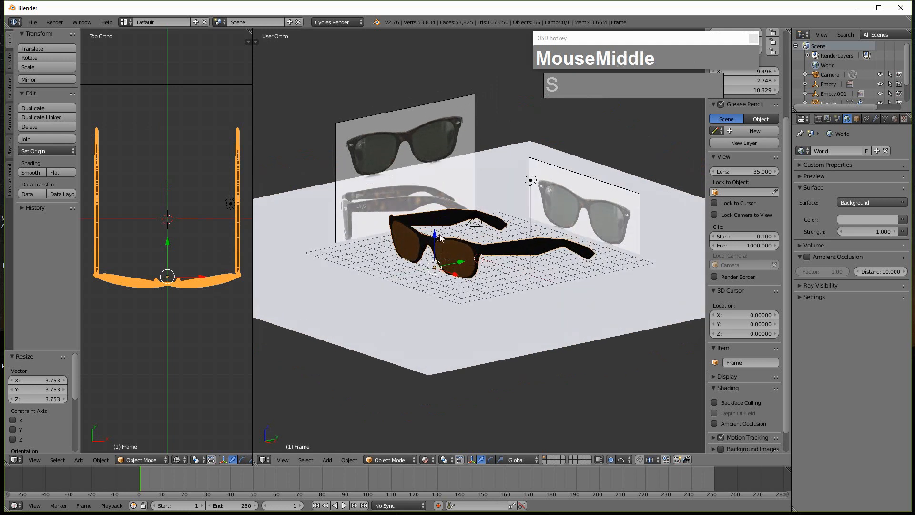
drag(439, 231, 436, 231)
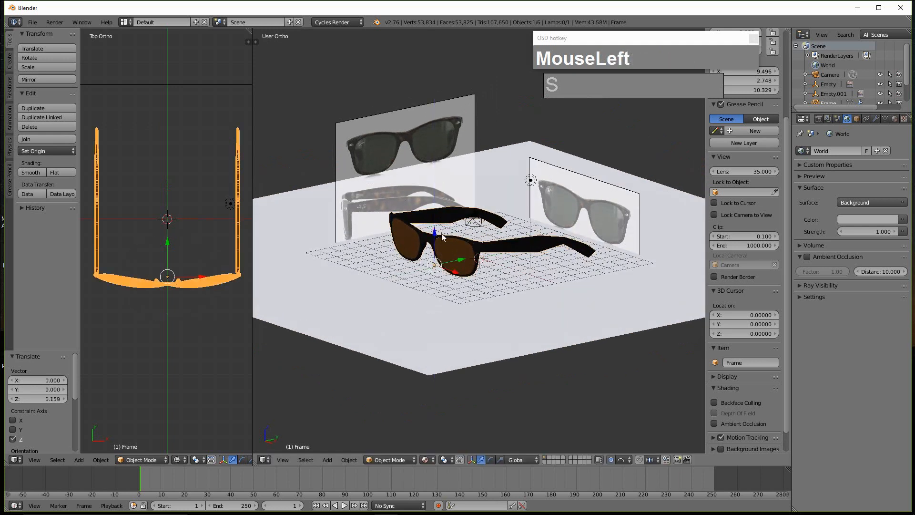
key(r)
key(x)
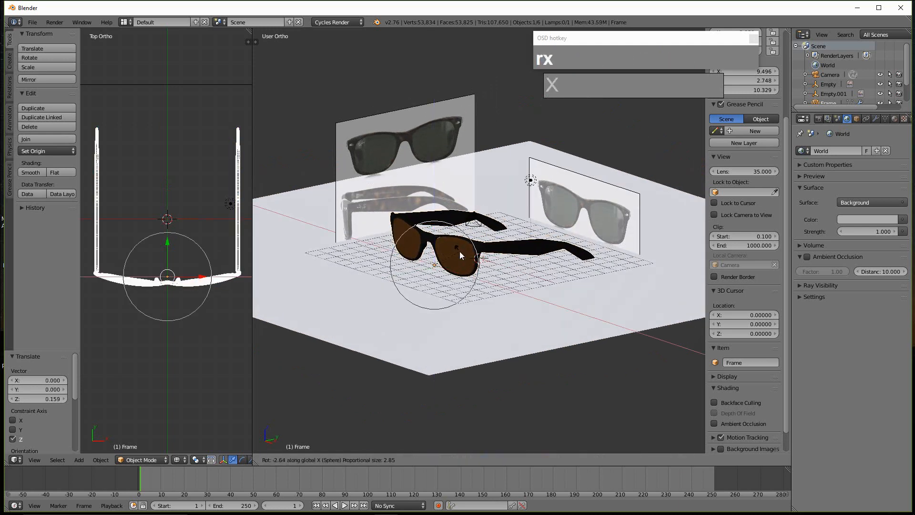
middle_drag(461, 255, 548, 177)
- Delete the lamp from the scene
right_click(548, 174)
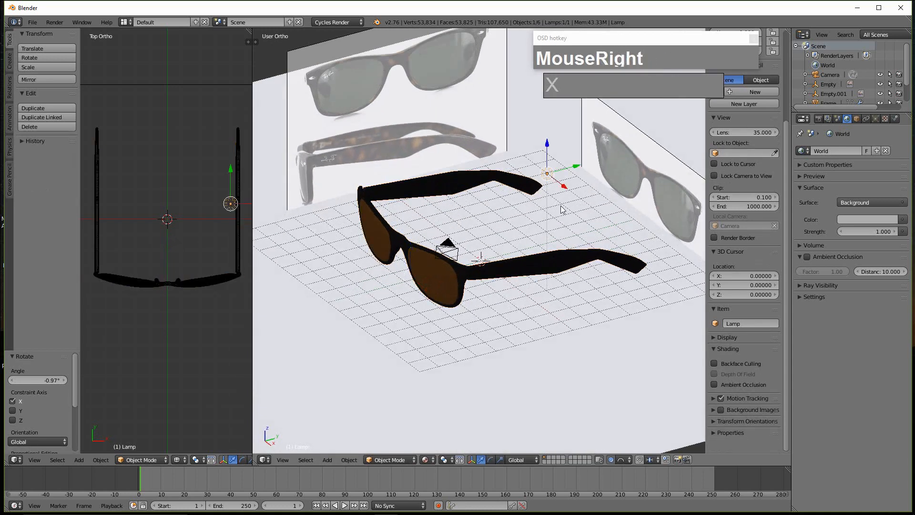
key(x)
click(551, 204)
scroll(551, 204, down, 3)
middle_drag(553, 203, 562, 202)
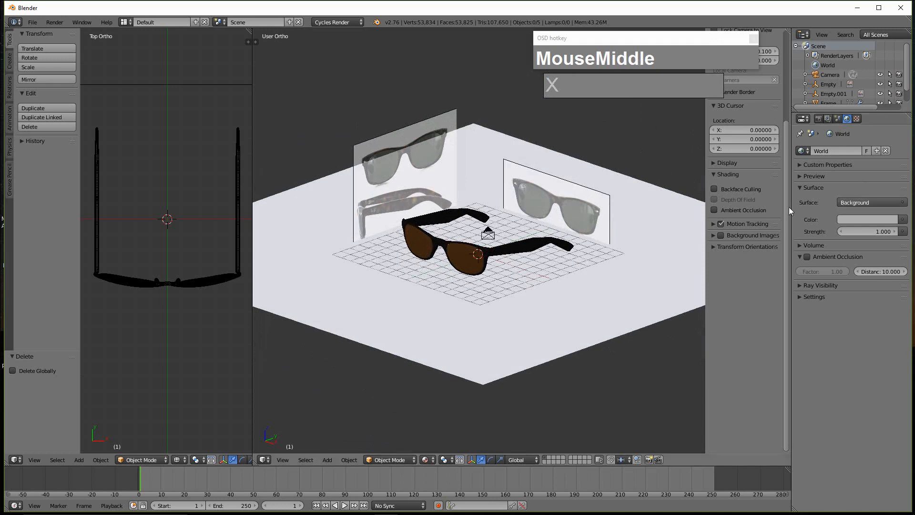
- Set the world background colour to a Hosek / Wilkie Sky Texture and adjust its sun direction
click(897, 219)
click(710, 197)
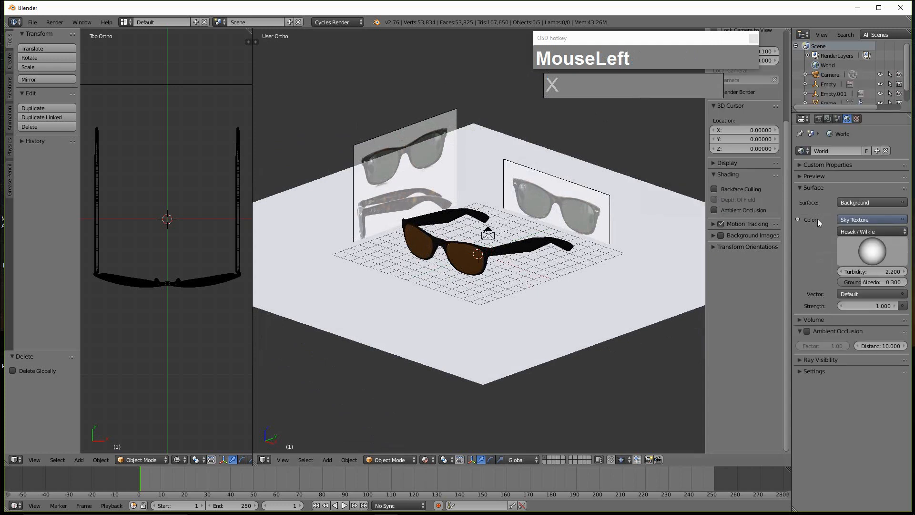
mouse_move(870, 243)
mouse_down()
mouse_move(864, 227)
mouse_move(846, 232)
mouse_up()
- Give the ground plane a new Diffuse BSDF material in a muted grey-beige
right_click(528, 279)
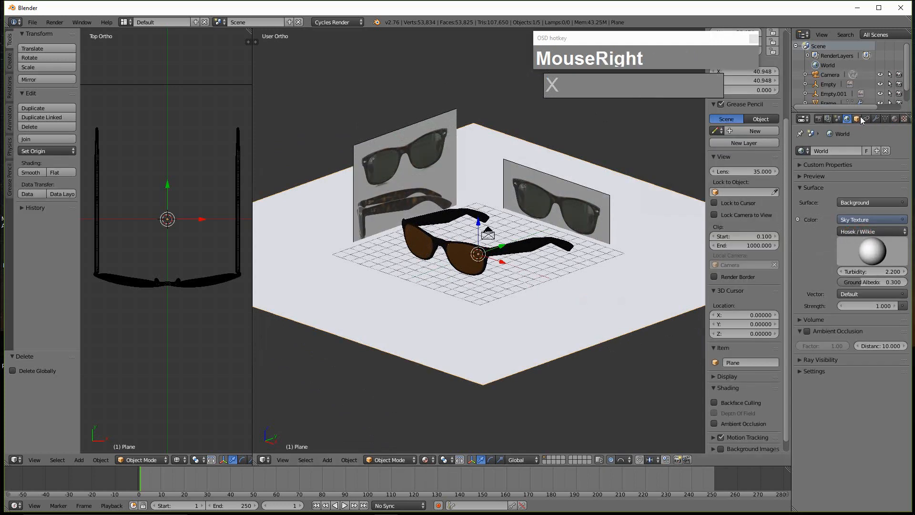
click(894, 119)
click(838, 185)
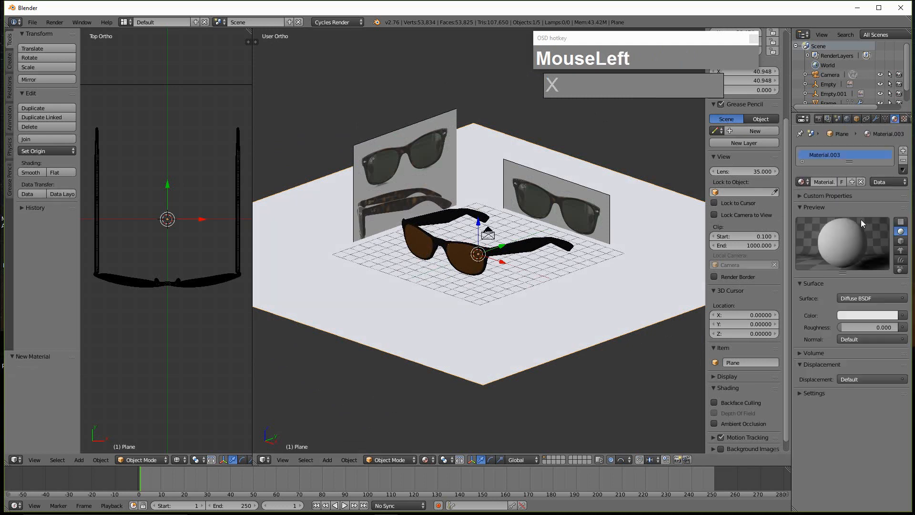
click(868, 315)
mouse_move(841, 233)
mouse_down()
mouse_move(823, 220)
mouse_move(836, 221)
mouse_up()
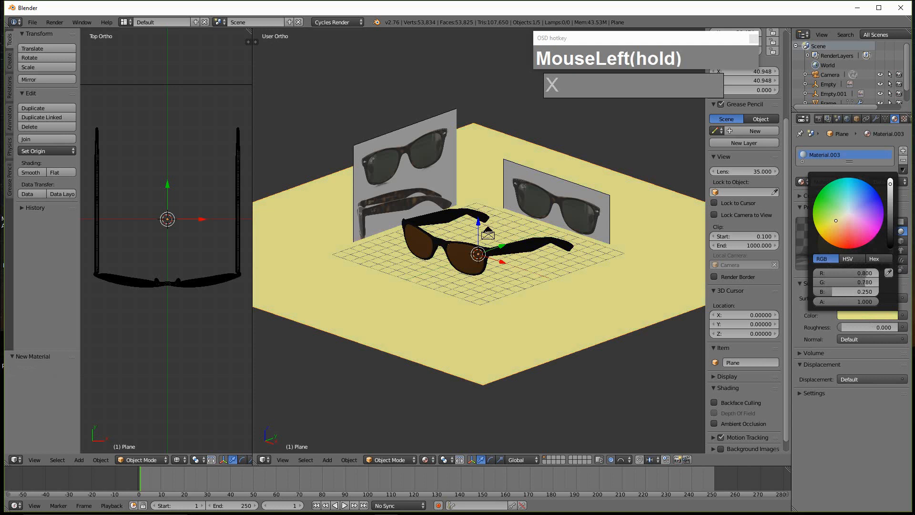
drag(890, 184, 891, 202)
drag(837, 219, 846, 215)
- Switch the perspective viewport to Rendered shading and check the glasses and ground under the sky lighting
drag(424, 460, 459, 396)
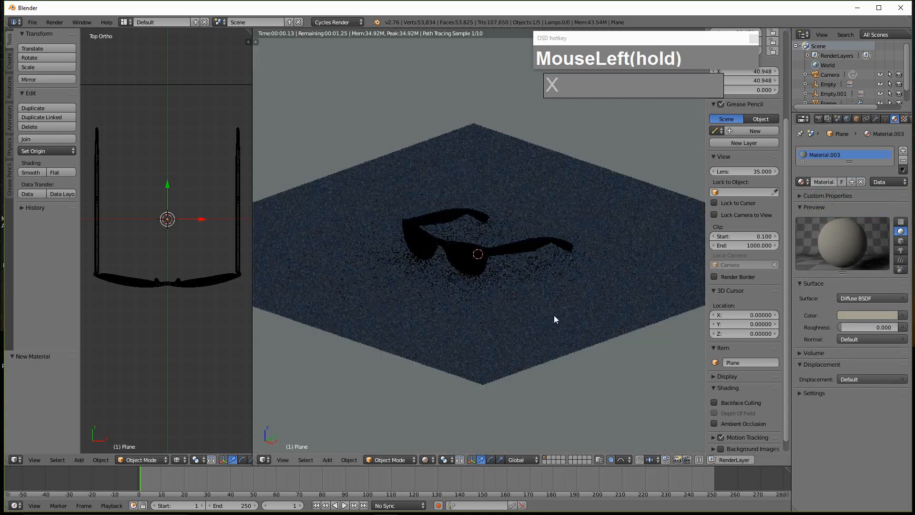
middle_drag(508, 302, 489, 264)
scroll(489, 264, up, 6)
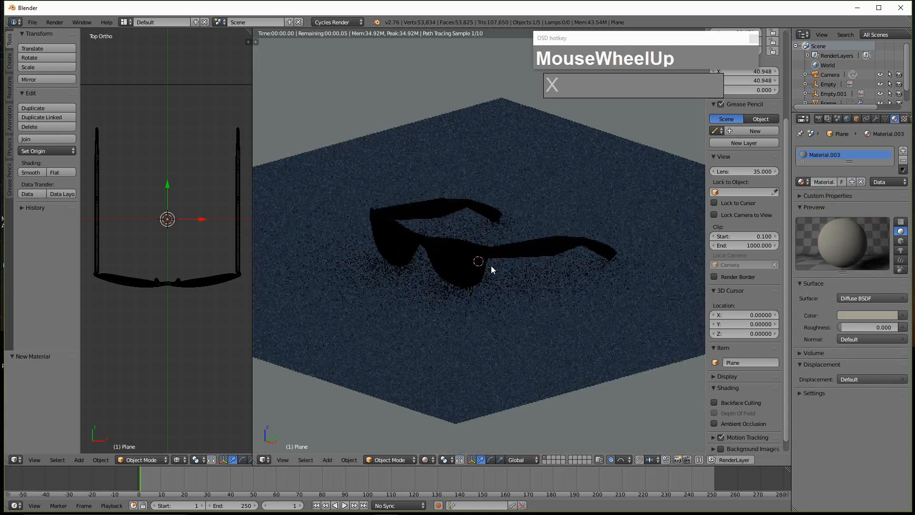
scroll(575, 270, down, 1)
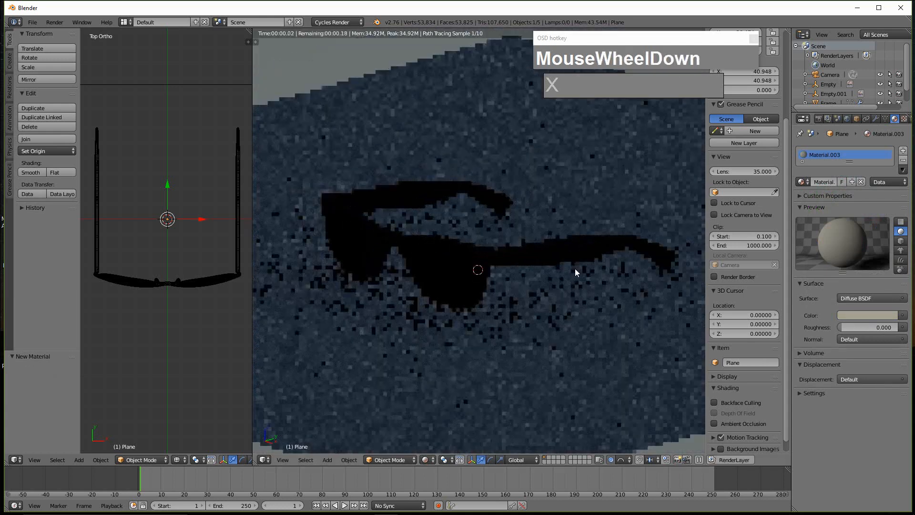
scroll(575, 269, down, 4)
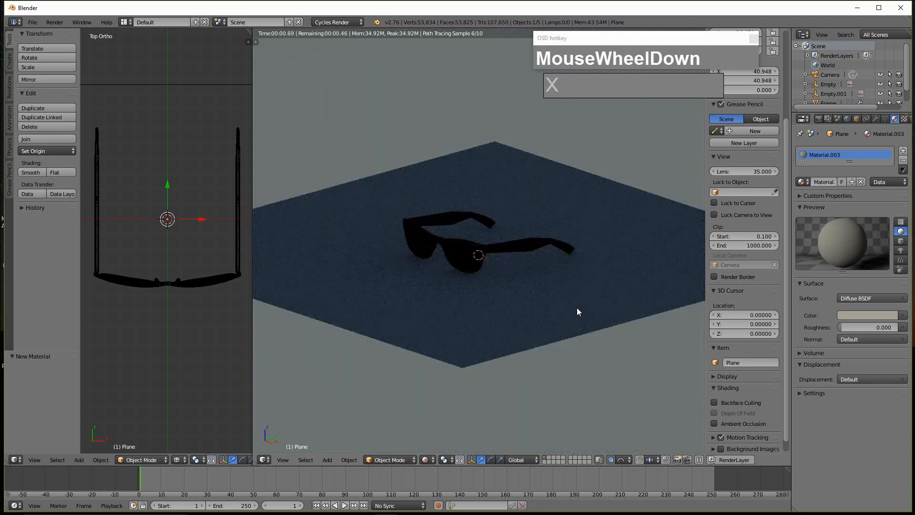
- Raise the world background strength to 2.3
click(425, 459)
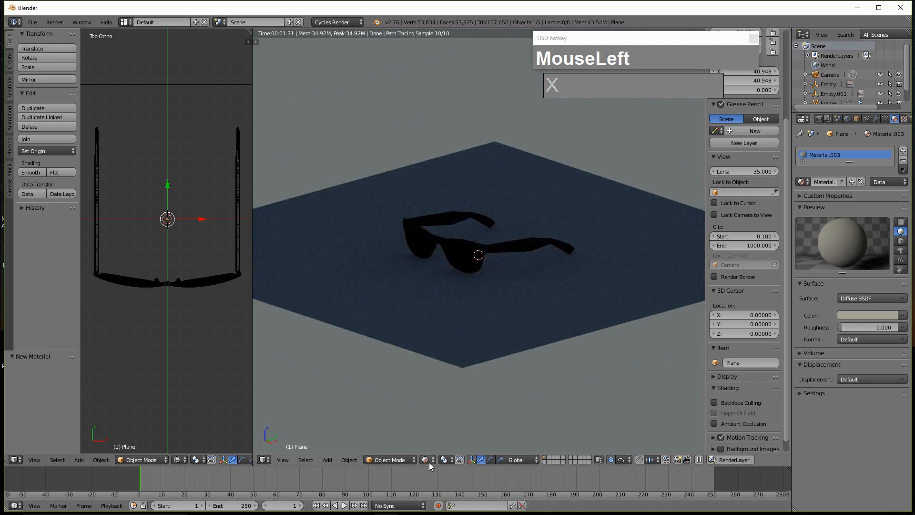
click(847, 119)
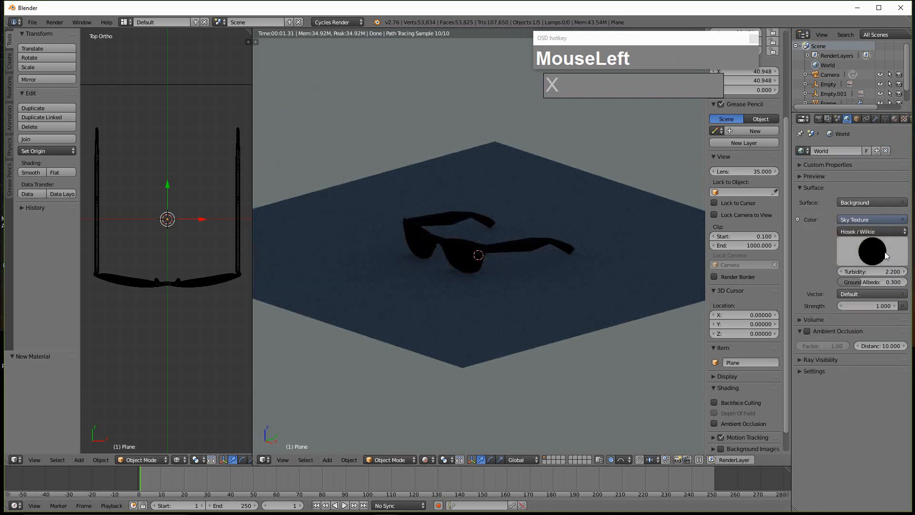
mouse_move(867, 307)
mouse_down()
mouse_move(897, 306)
mouse_move(884, 306)
mouse_up()
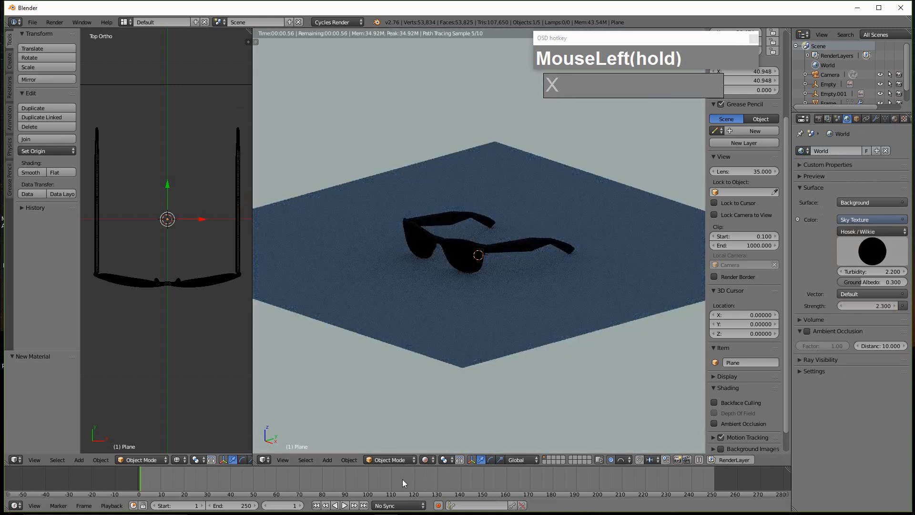
- Switch the perspective viewport to Solid shading
click(426, 462)
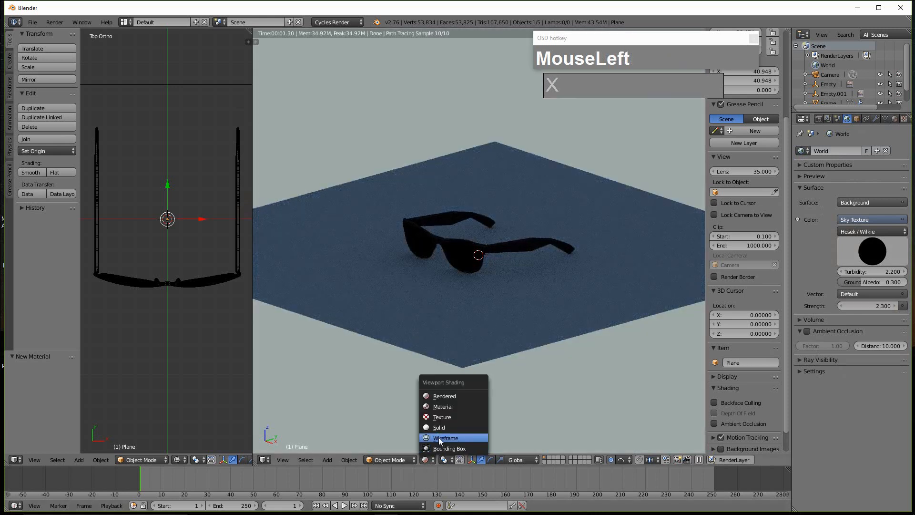
click(441, 451)
click(426, 459)
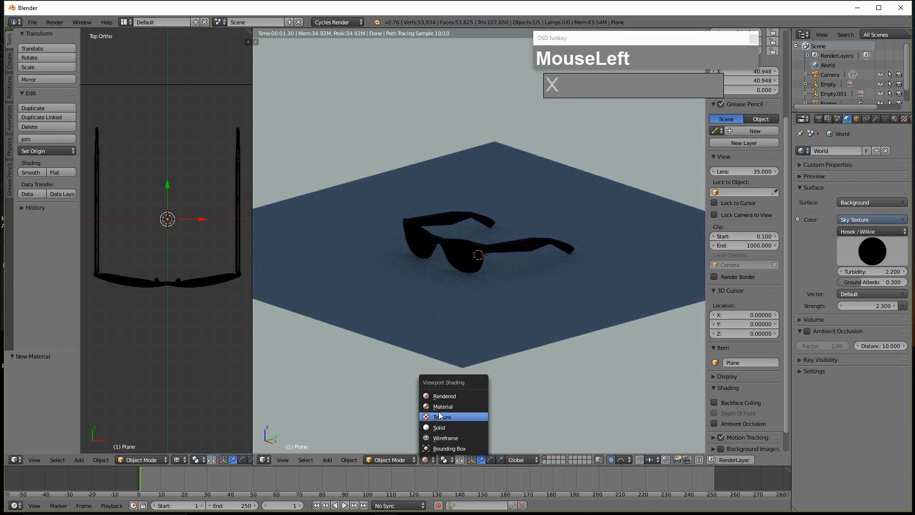
click(436, 428)
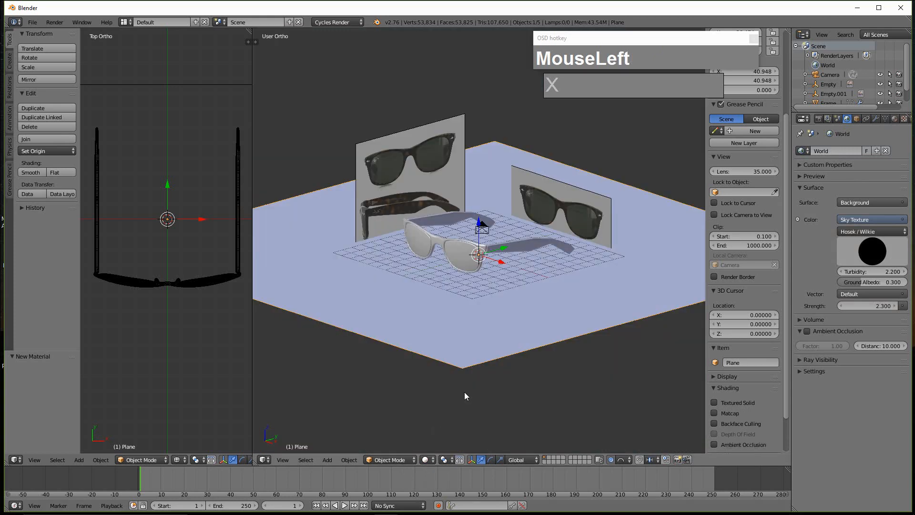
- Try to duplicate the ground plane and move the copy upward, and undo the move
scroll(494, 313, up, 3)
right_click(510, 329)
scroll(510, 328, down, 3)
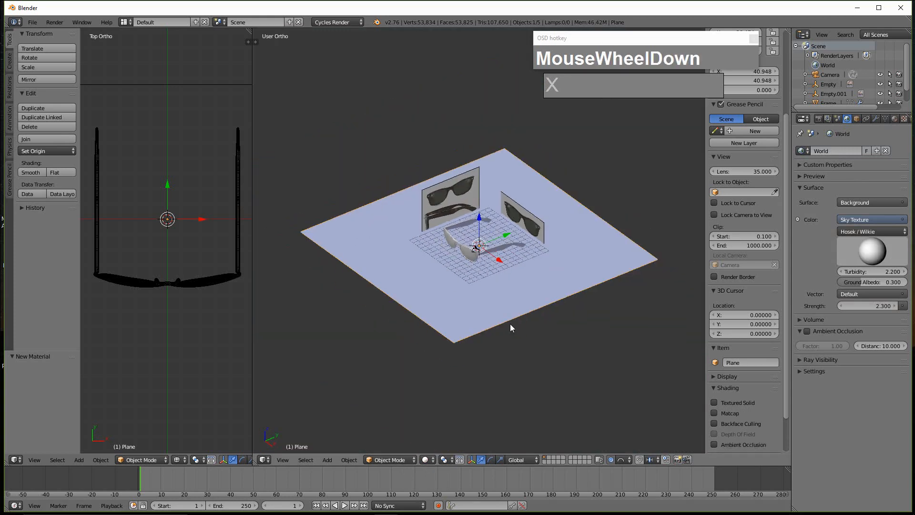
right_click(515, 289)
key(shift+d)
drag(491, 183, 492, 161)
key(ctrl+z)
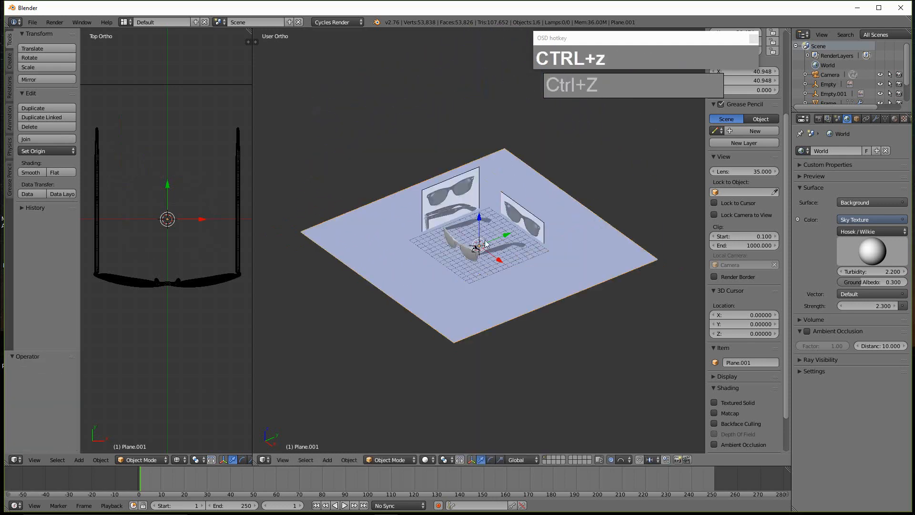
- Duplicate the ground plane, turn off proportional editing, and raise the copy straight up well above the glasses
key(shift+d)
right_click(489, 229)
click(479, 221)
drag(479, 221, 495, 125)
middle_drag(498, 136, 512, 188)
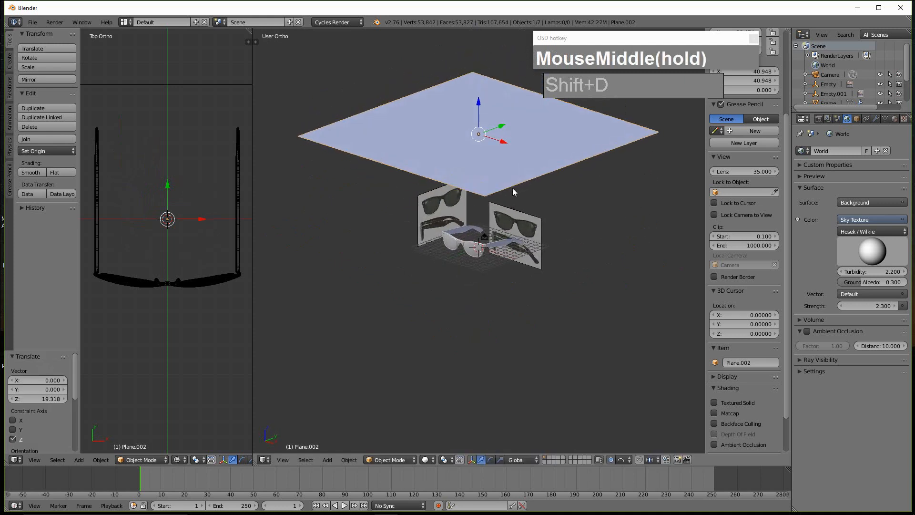
key(ctrl+z)
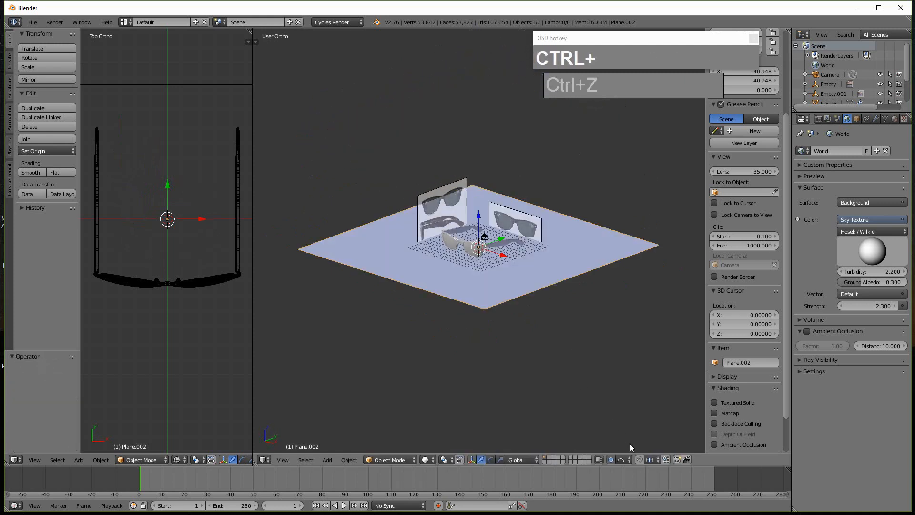
click(610, 460)
drag(481, 219, 496, 115)
- Move the surplus duplicate plane down from ground level and delete it
right_click(505, 246)
drag(479, 218, 489, 356)
key(x)
click(477, 348)
middle_drag(489, 334, 504, 308)
- Select the raised plane and give it its own copy of the ground material
right_click(495, 186)
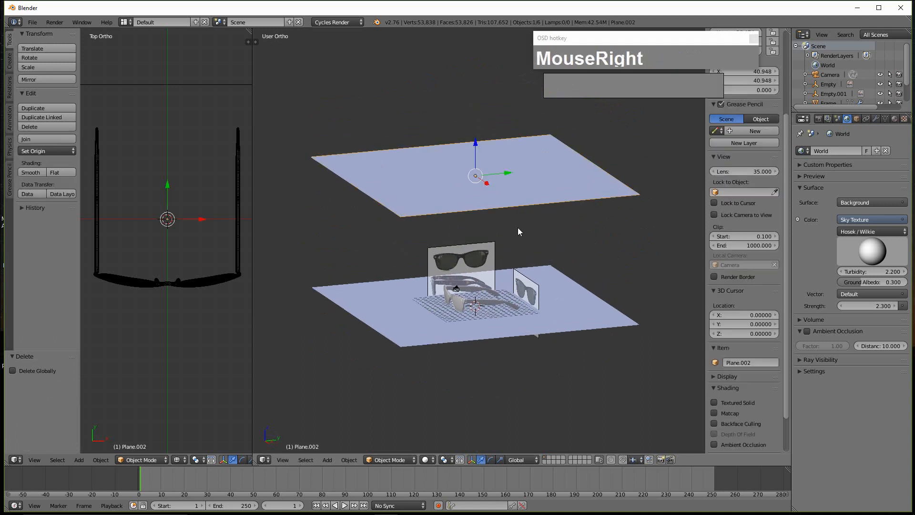
middle_drag(519, 235, 521, 233)
scroll(520, 234, up, 2)
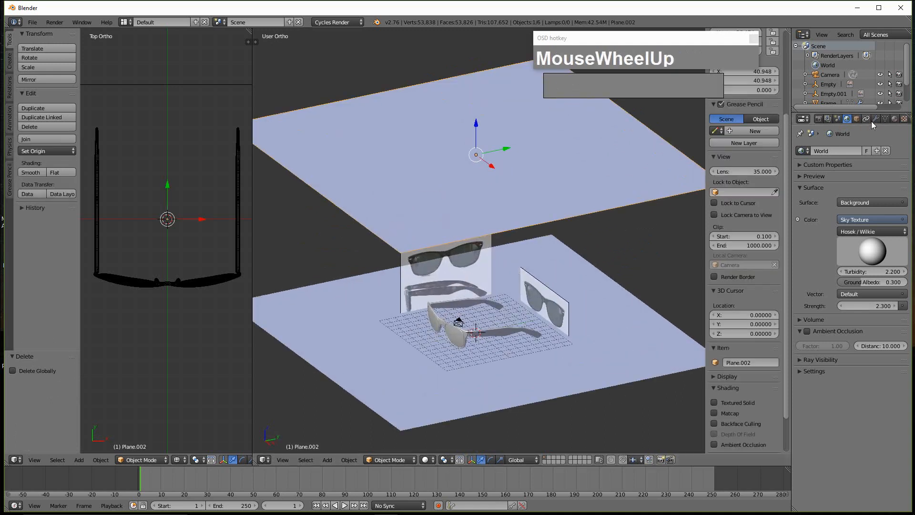
click(894, 118)
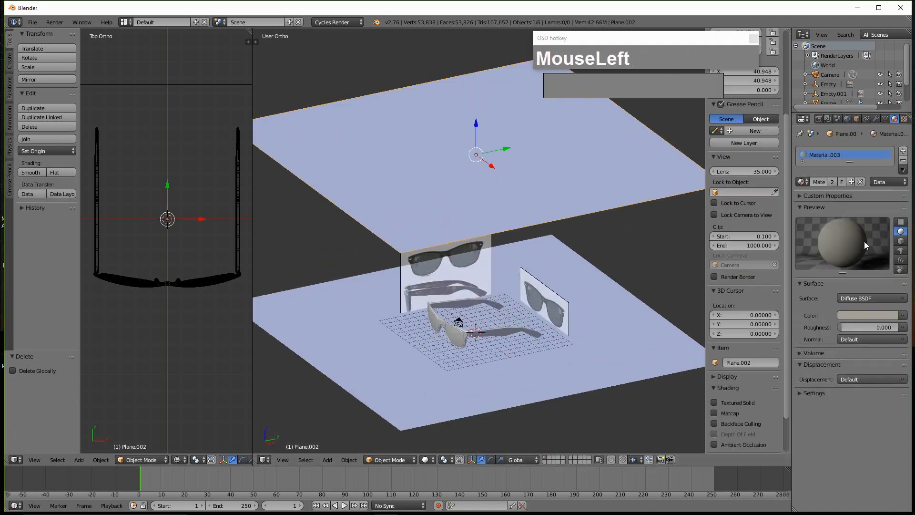
scroll(874, 295, up, 1)
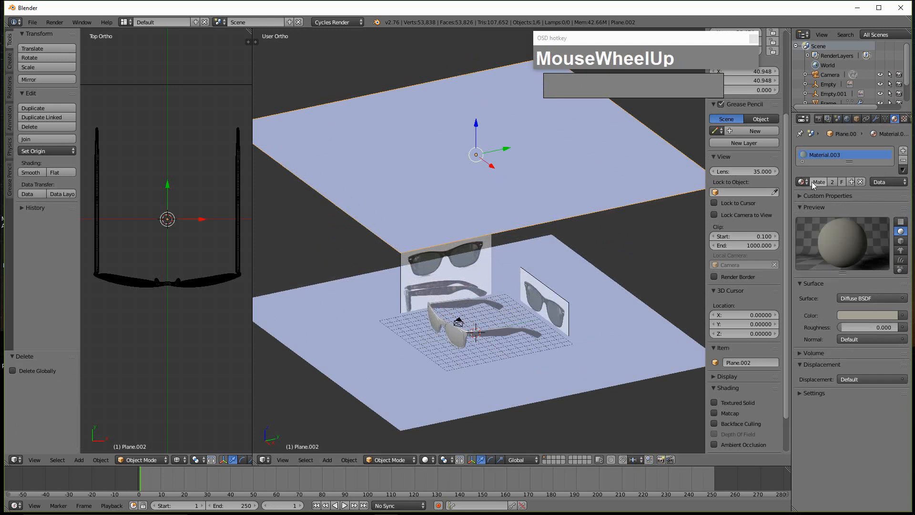
click(802, 208)
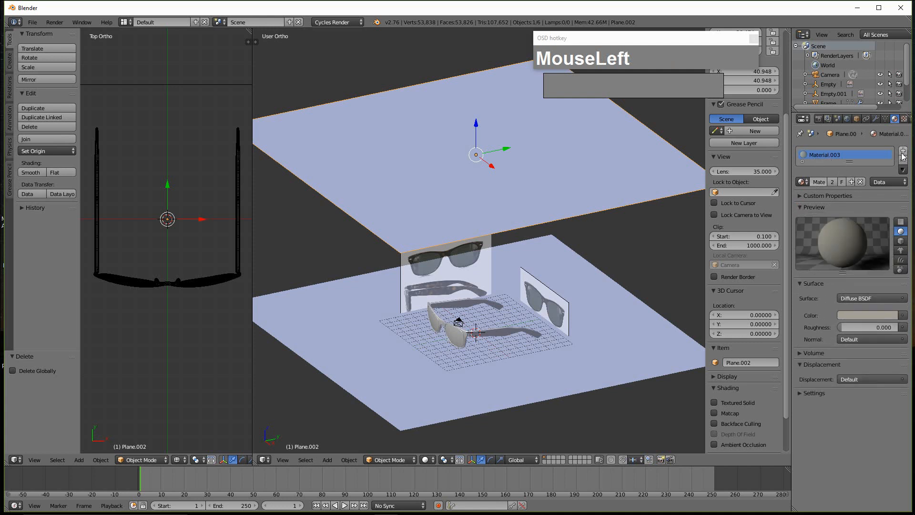
click(852, 182)
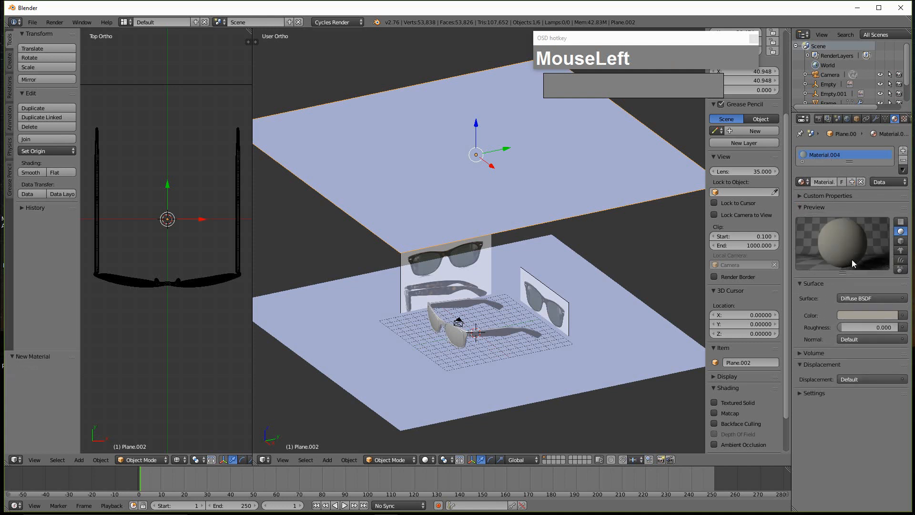
- Change the raised plane's surface shader to Emission and brighten its colour to near white
click(878, 316)
drag(890, 202, 890, 181)
click(863, 298)
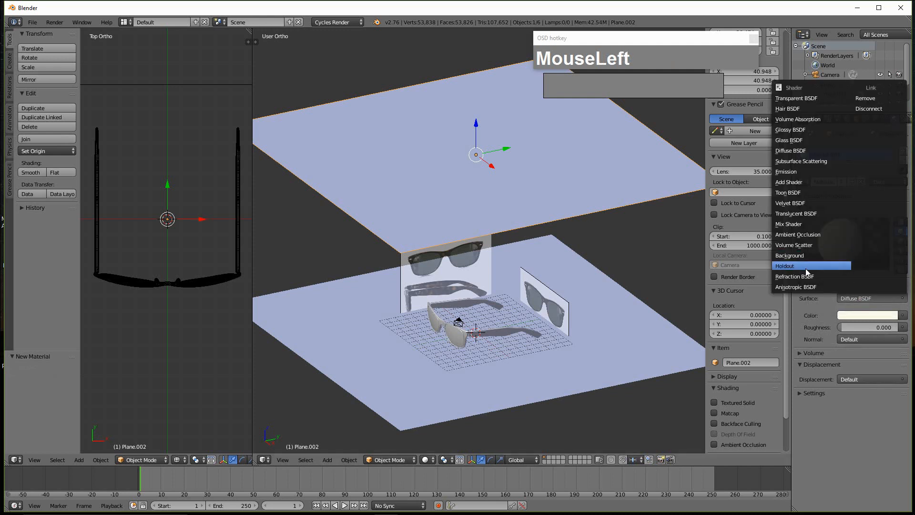
click(813, 172)
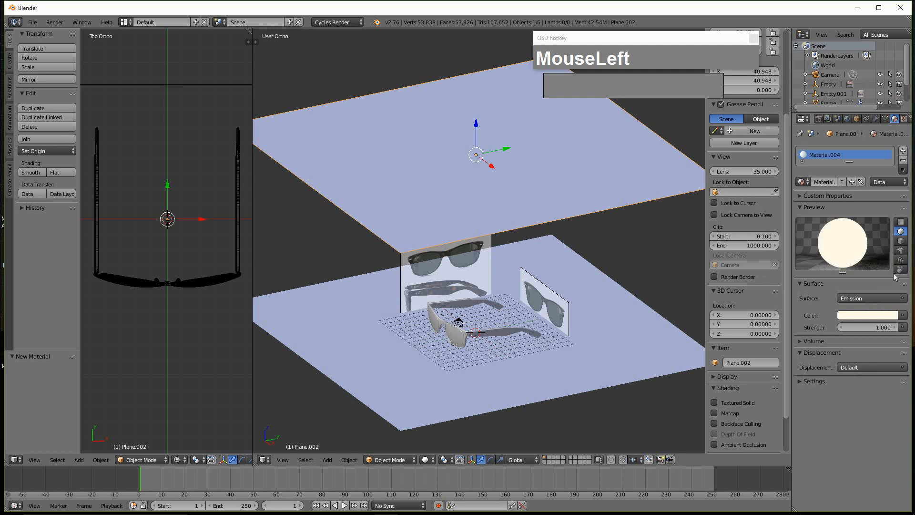
click(868, 315)
drag(851, 217, 851, 218)
- Switch the perspective viewport to Rendered shading and examine the glasses up close under the overhead emission plane
middle_drag(535, 305, 516, 324)
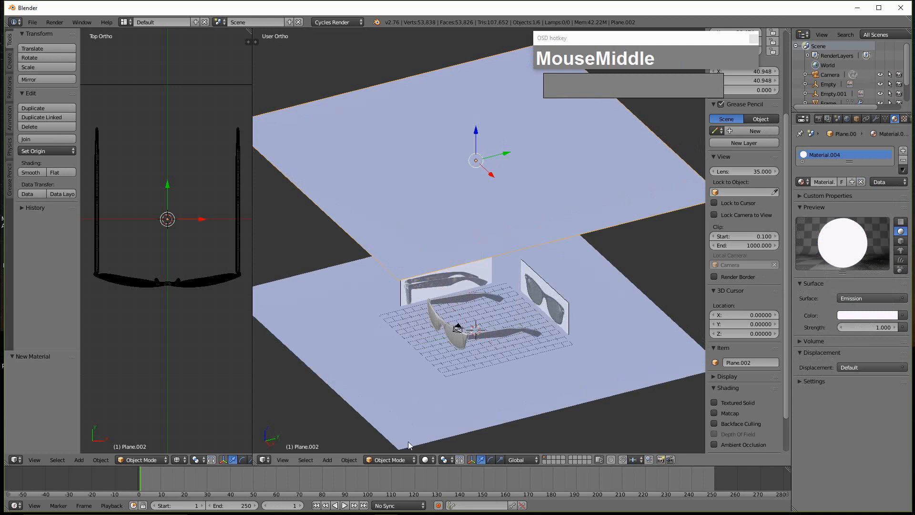
scroll(467, 410, up, 3)
shift+middle_drag(471, 423, 459, 328)
scroll(457, 338, up, 5)
scroll(464, 348, down, 1)
middle_drag(456, 360, 488, 313)
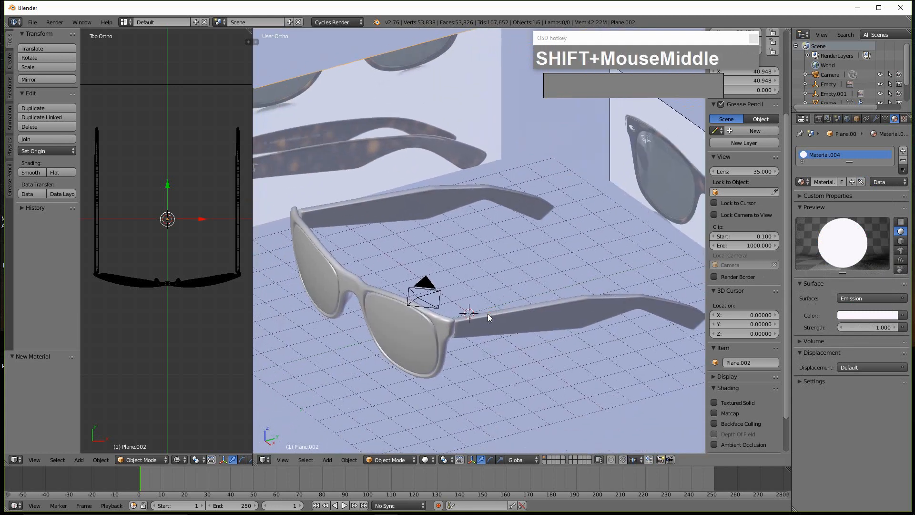
click(428, 461)
click(452, 395)
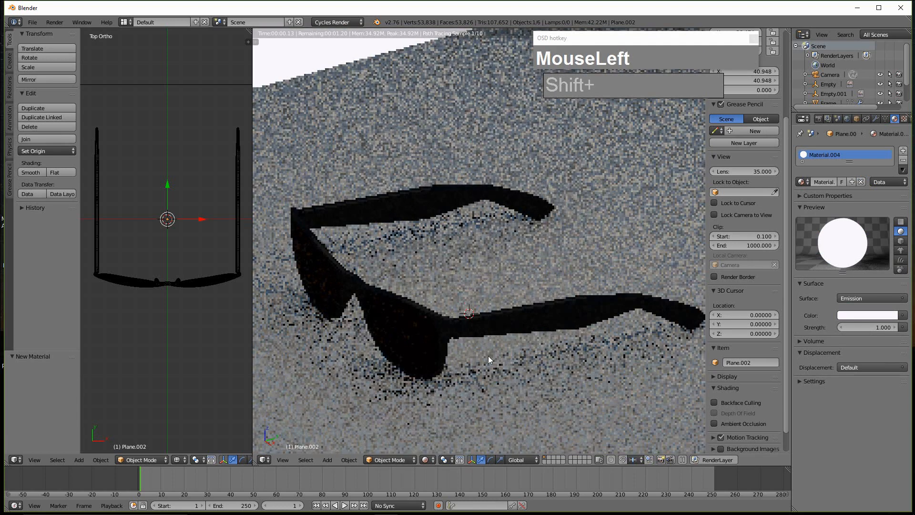
middle_drag(486, 353, 536, 320)
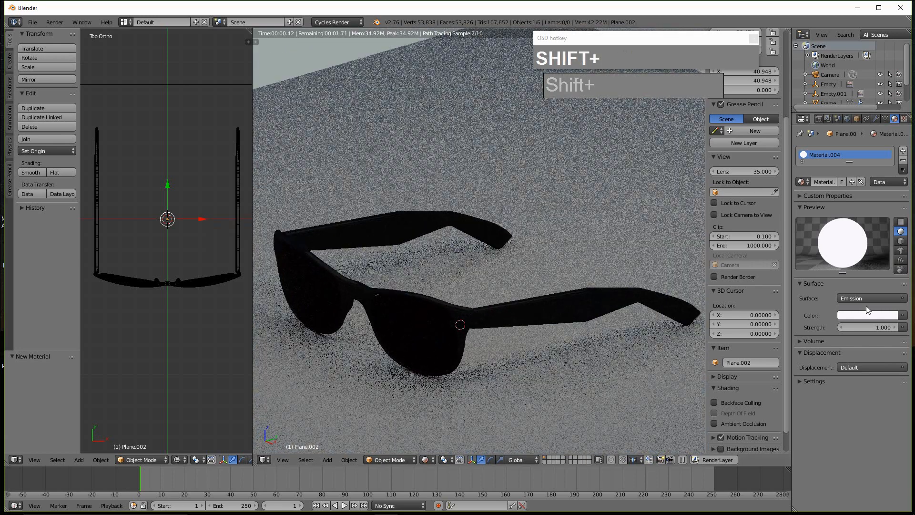
- Raise the overhead plane's emission strength to 4.8
mouse_move(868, 328)
mouse_down()
mouse_move(882, 327)
mouse_move(869, 329)
mouse_up()
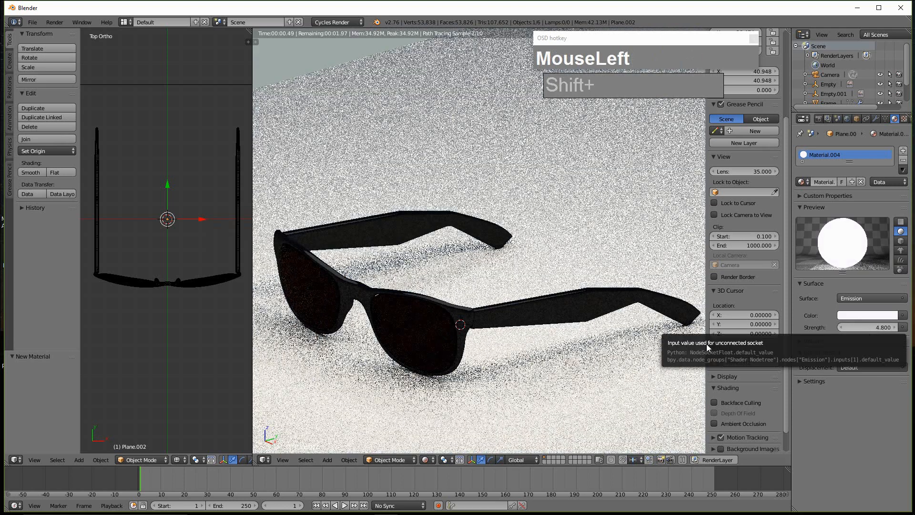
- Select the glasses frame, brighten the lens material's Glass BSDF colour to orange-brown, and check the lenses from a more frontal angle
right_click(430, 351)
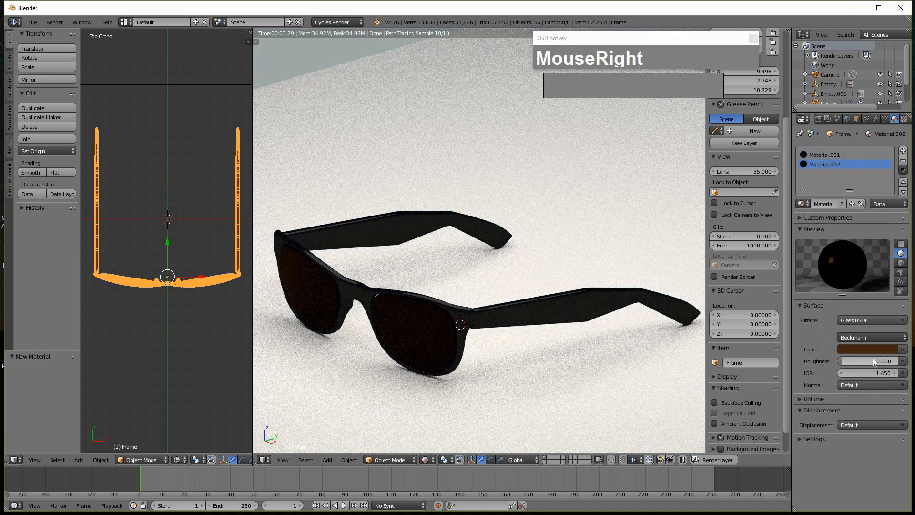
click(878, 350)
click(890, 240)
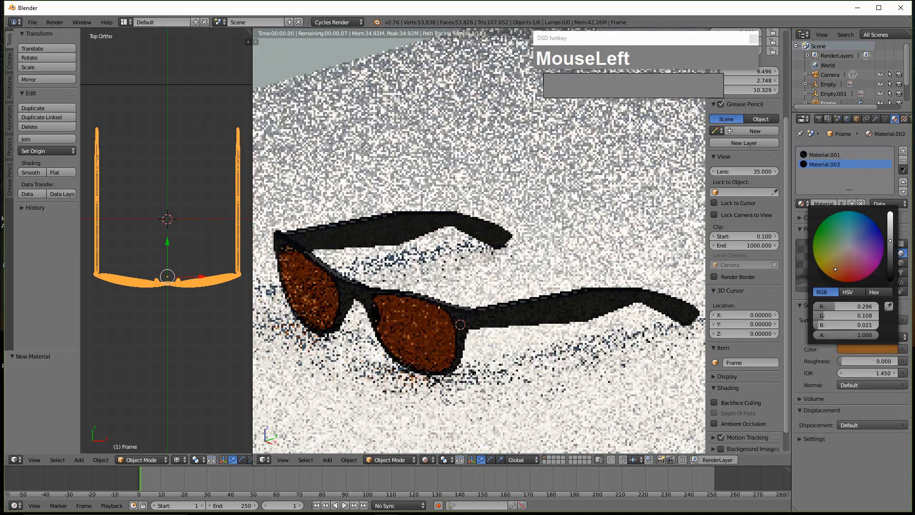
drag(890, 241, 891, 237)
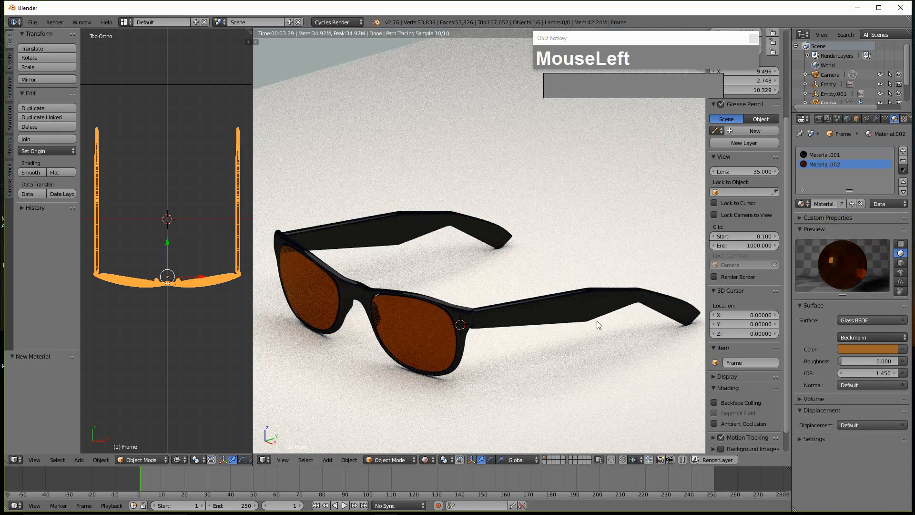
middle_drag(556, 327, 484, 332)
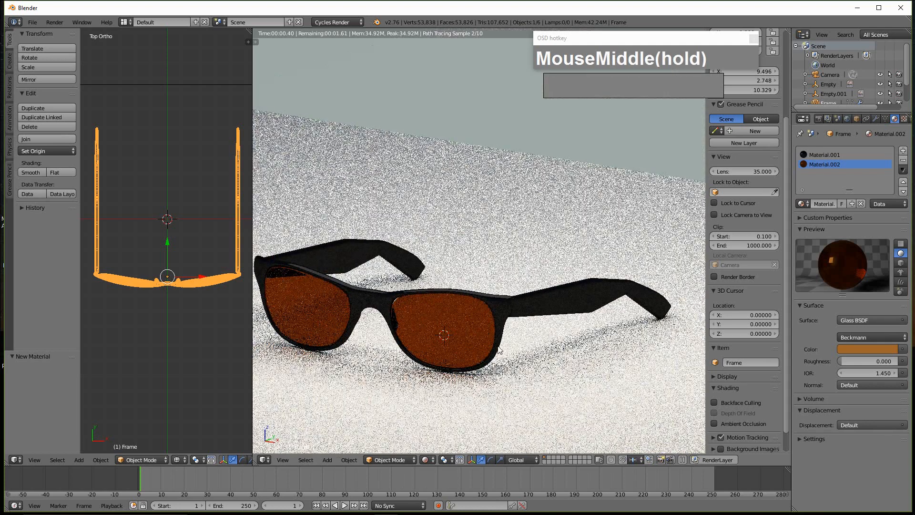
scroll(496, 350, down, 2)
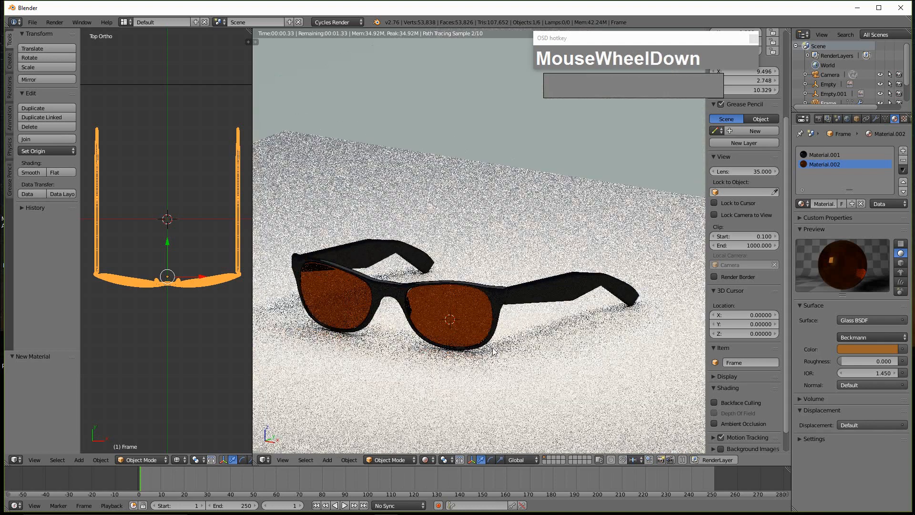